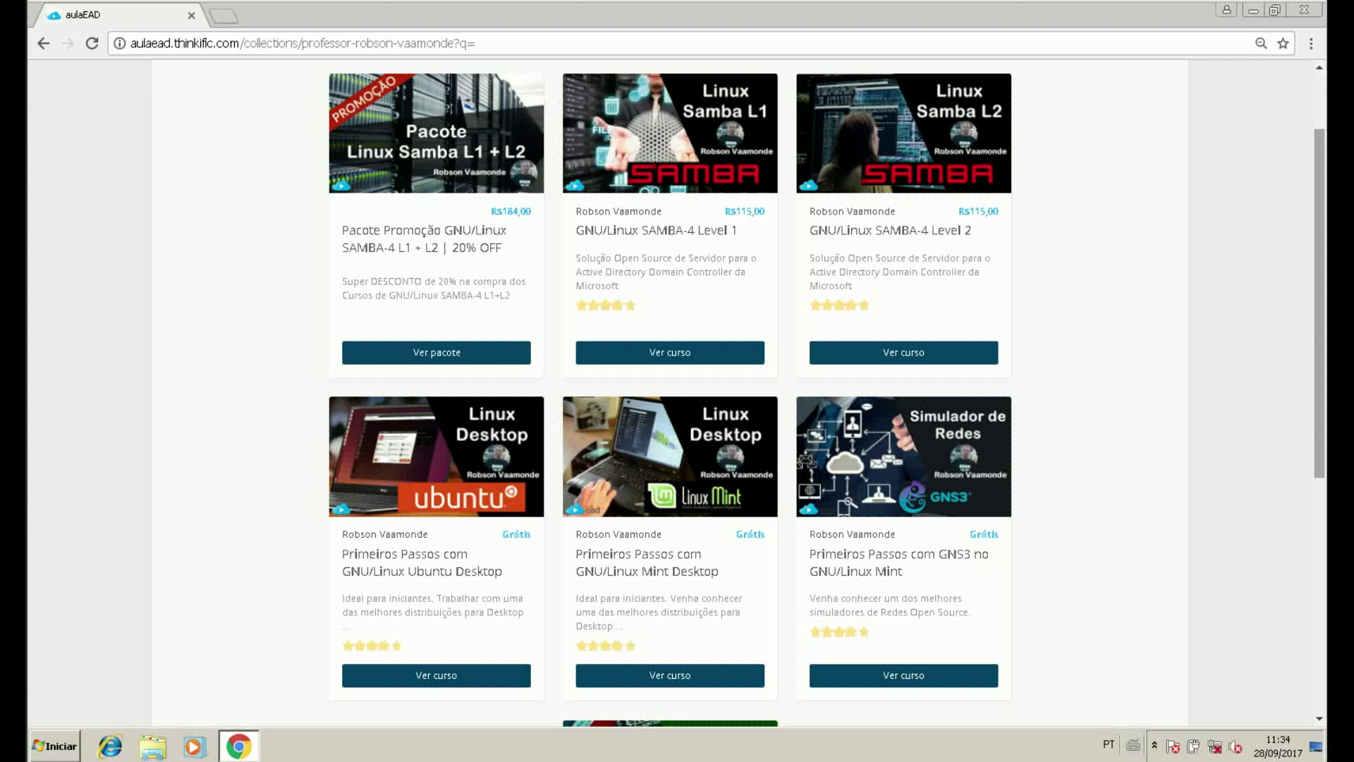
Minimize Chrome and open the Aula-08-K MaisFormulasLegais workbook from the WPS Office 2016 folder.
left_click(1253, 10)
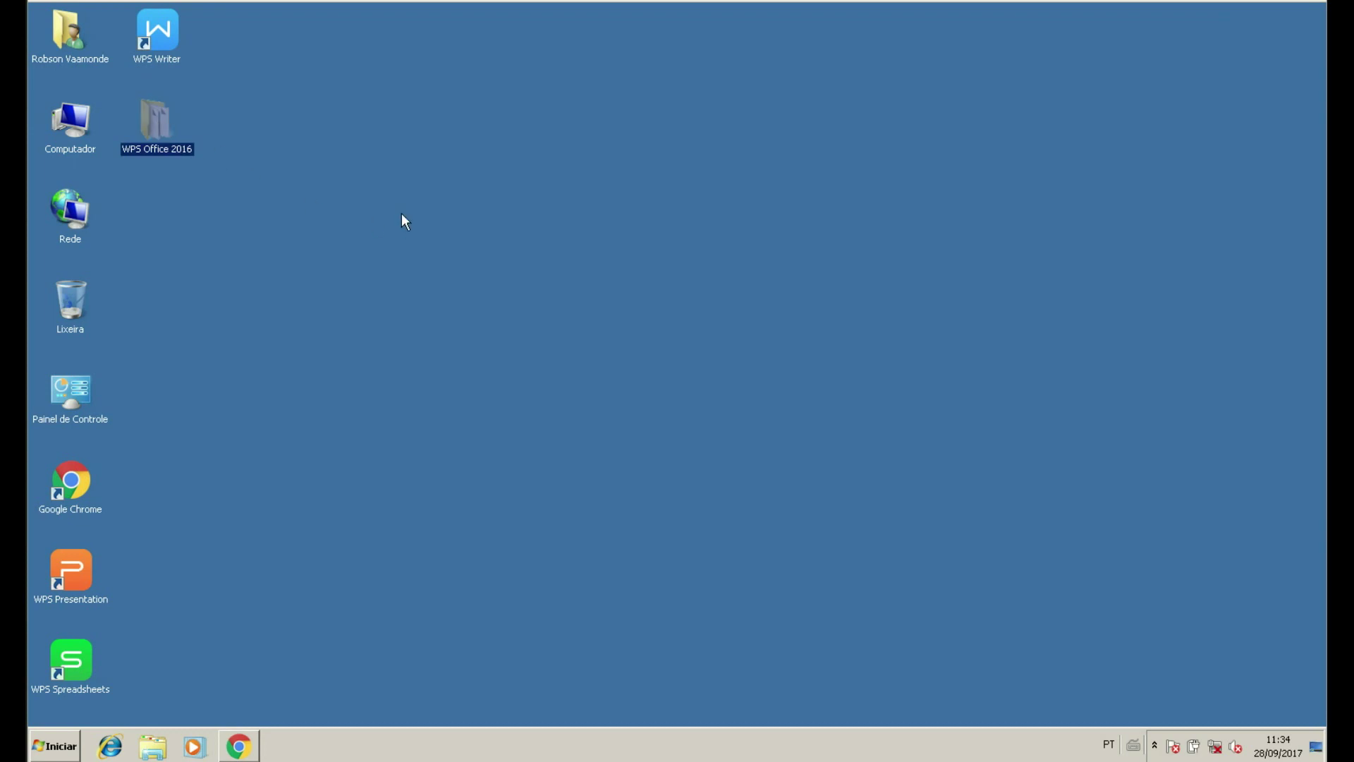
double_click(165, 124)
scroll(514, 419, "down", 5)
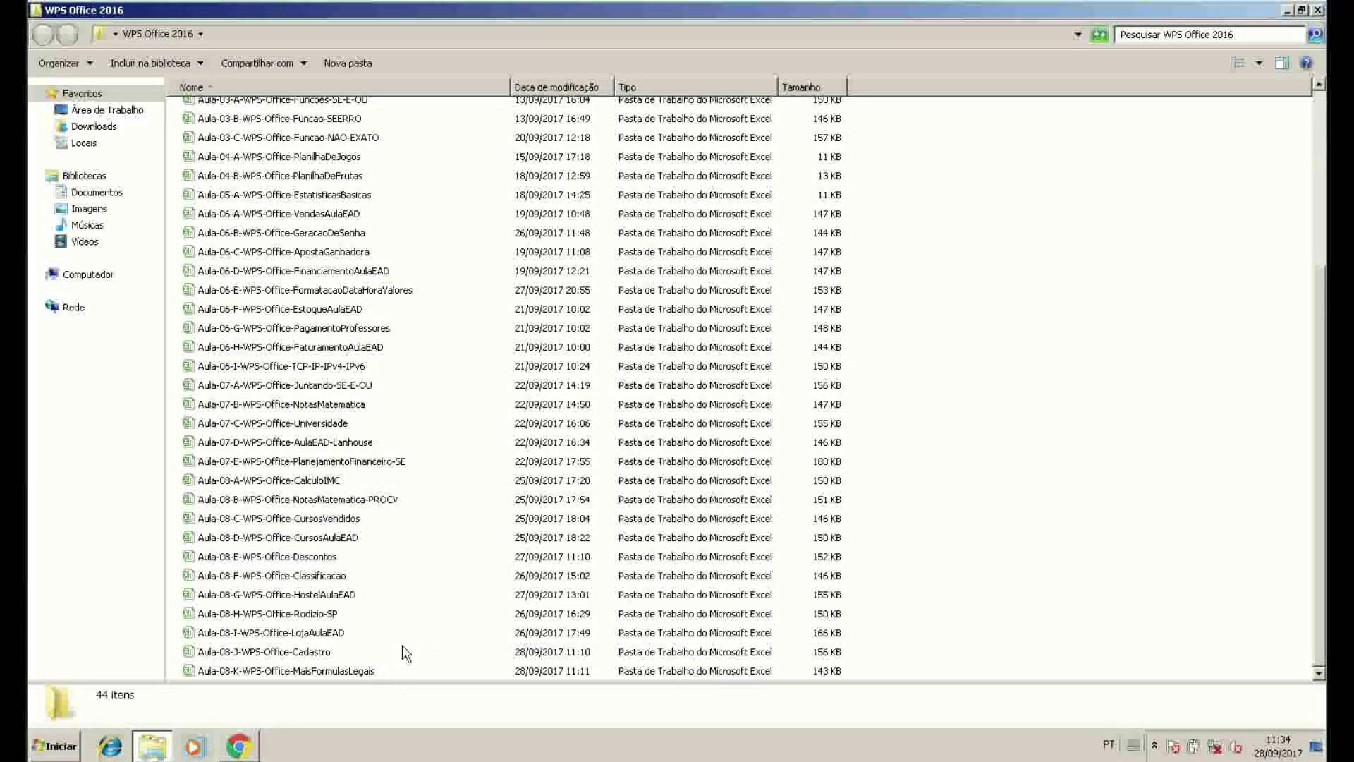
double_click(201, 674)
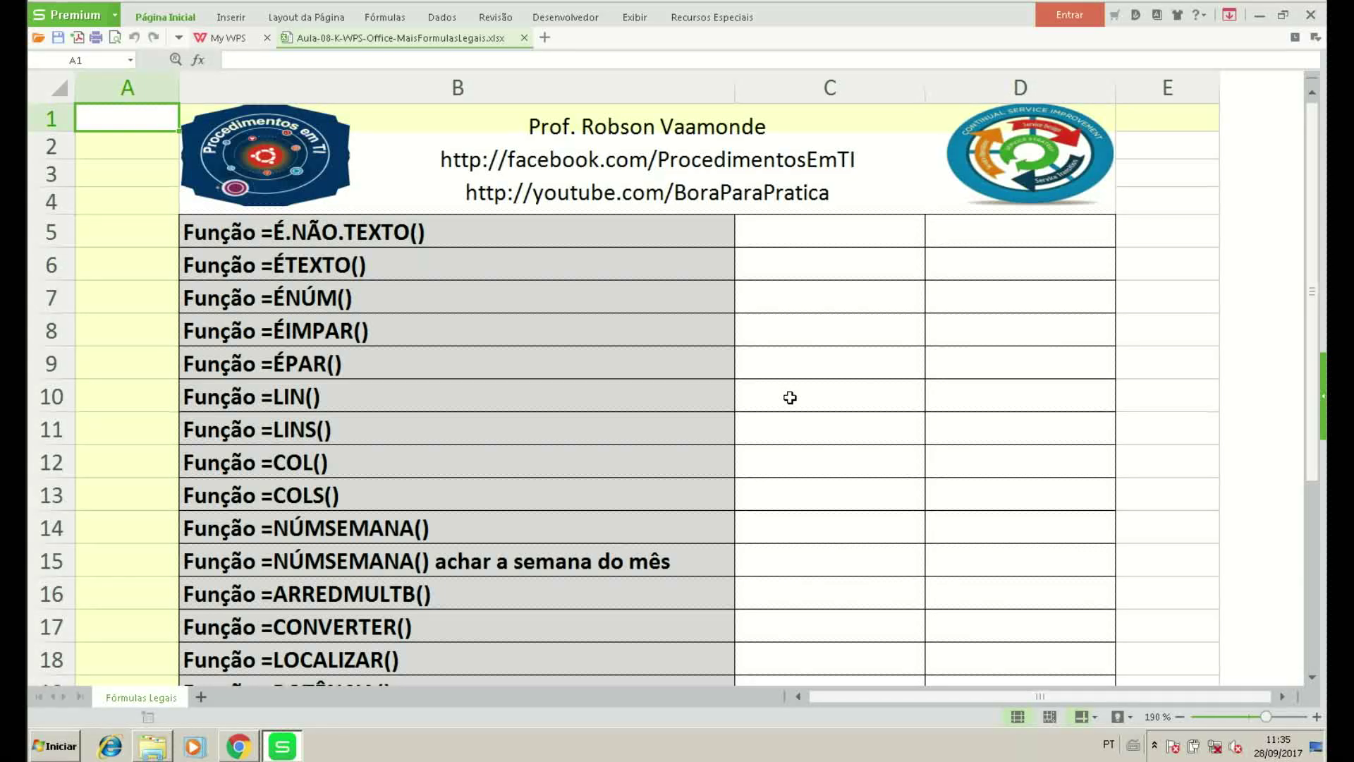
Scroll through the function list, select the NÚMSEMANA rows B14:B15, then select C5.
scroll(520, 374, "down", 2)
scroll(520, 392, "down", 1)
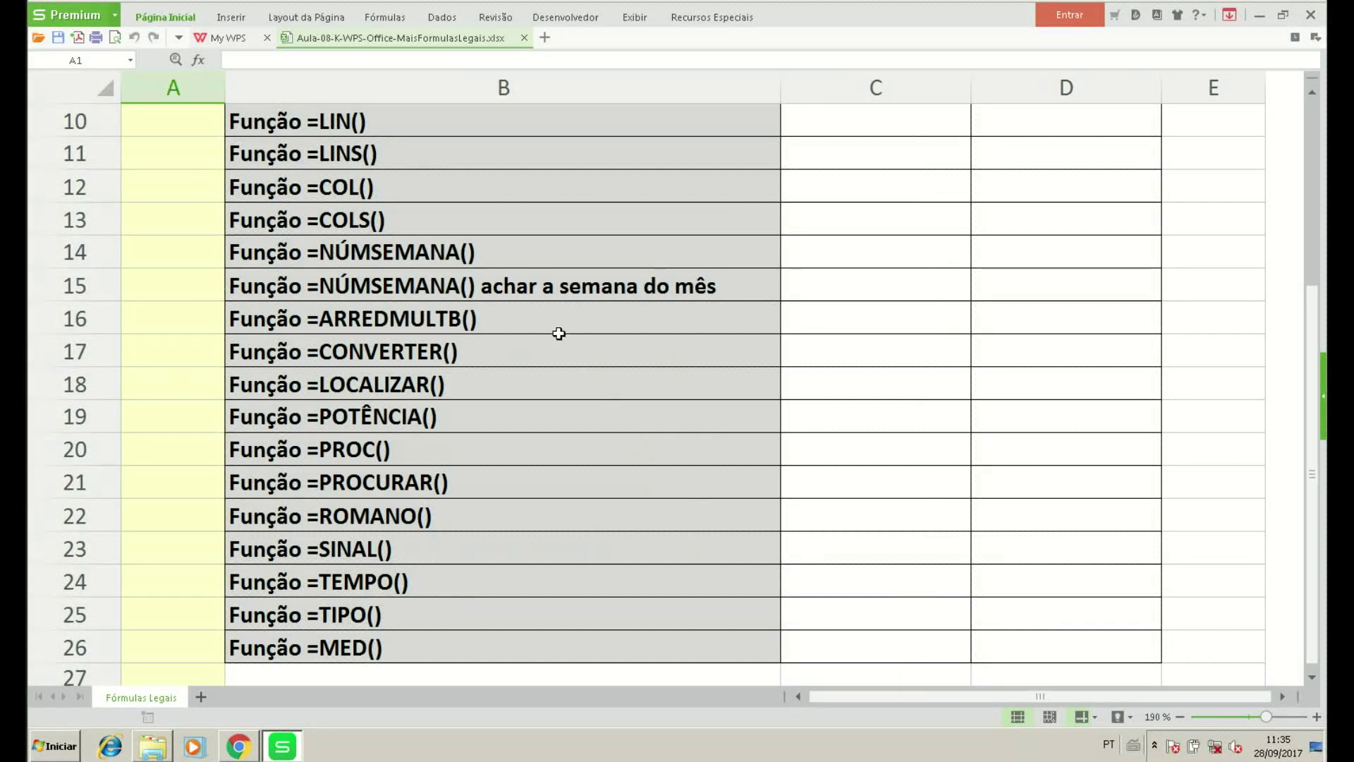
left_click_drag(480, 253, 486, 288)
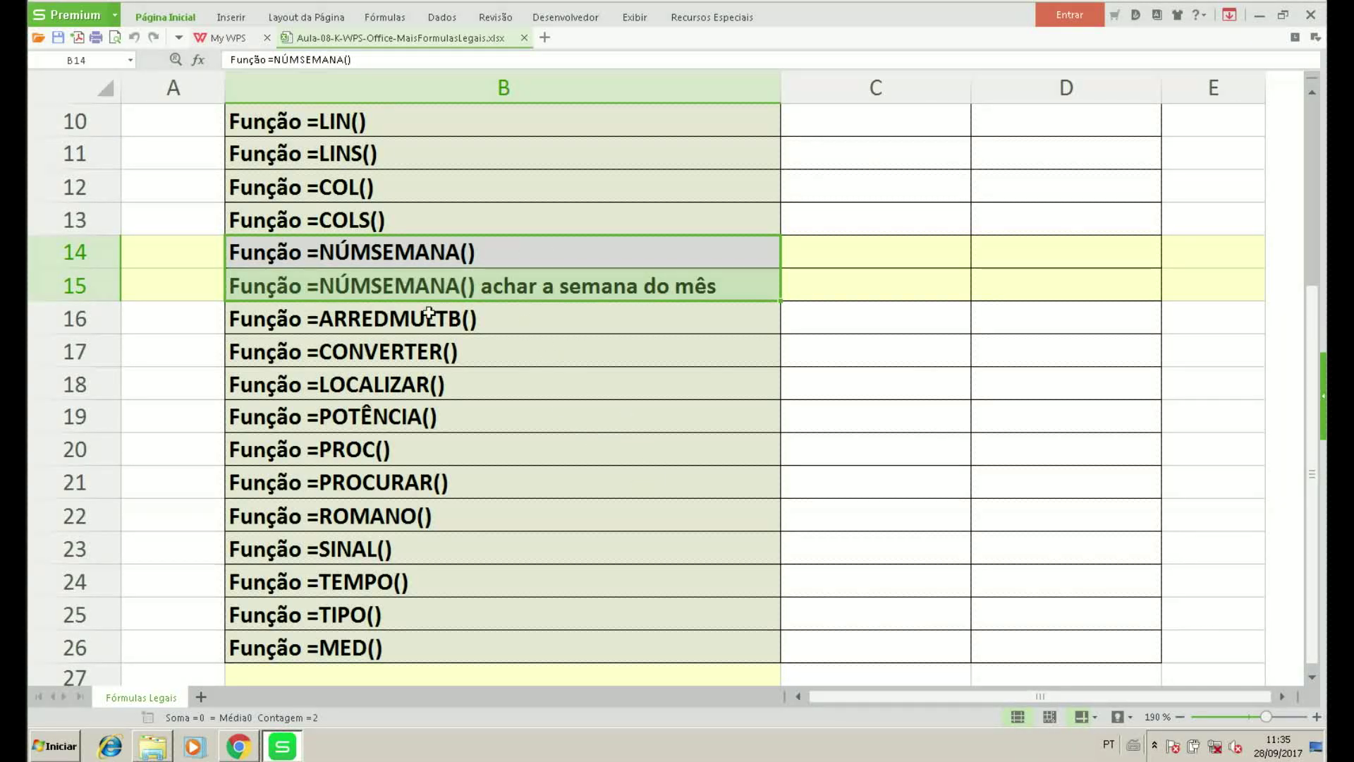
scroll(677, 489, "up", 3)
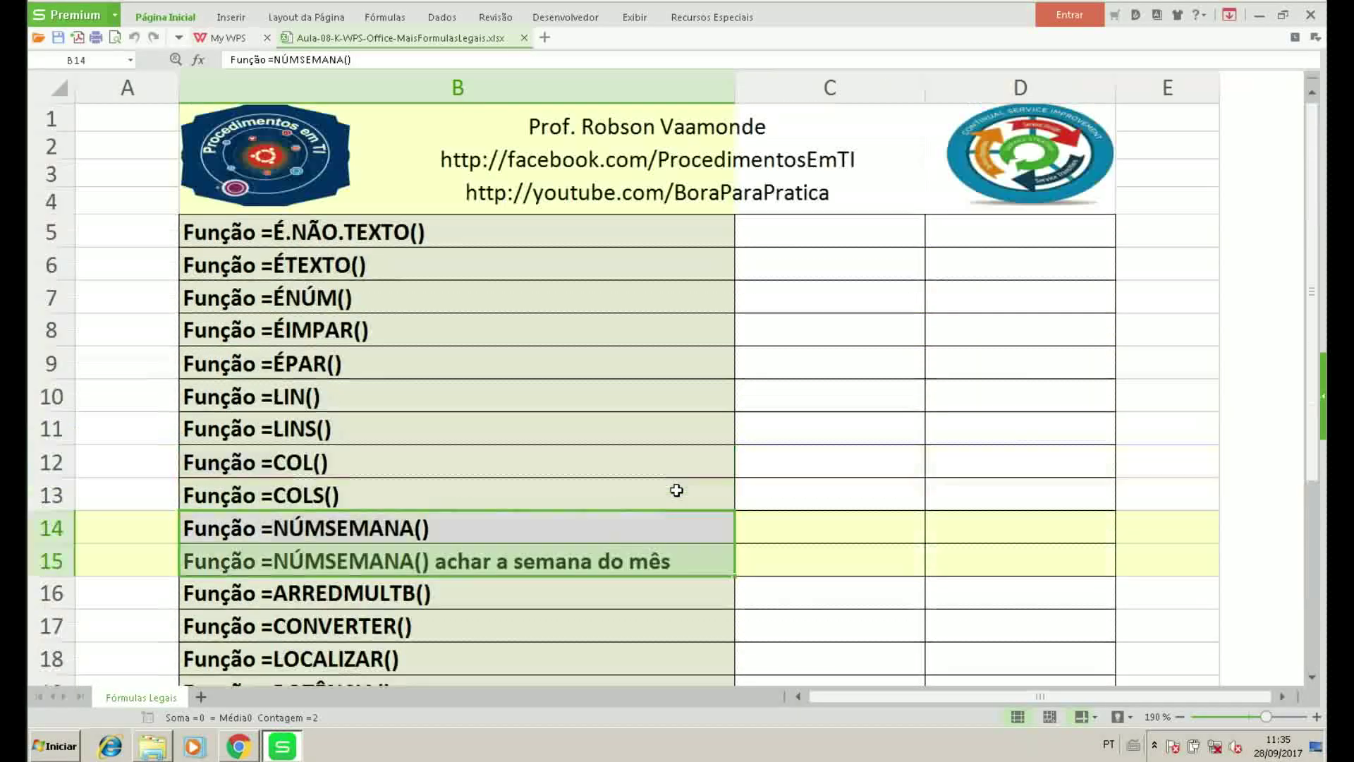
left_click(823, 233)
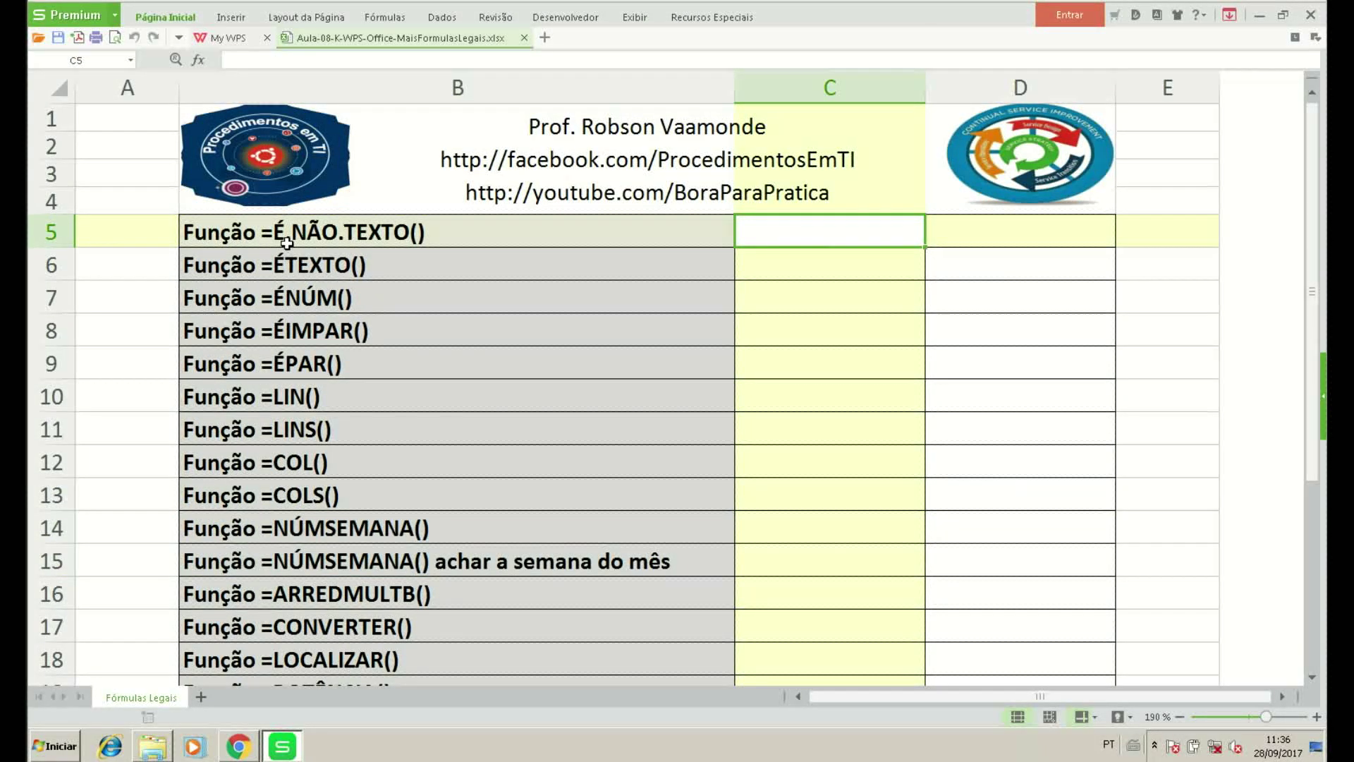
Enter the test text AualEAD in C5.
left_click(1044, 227)
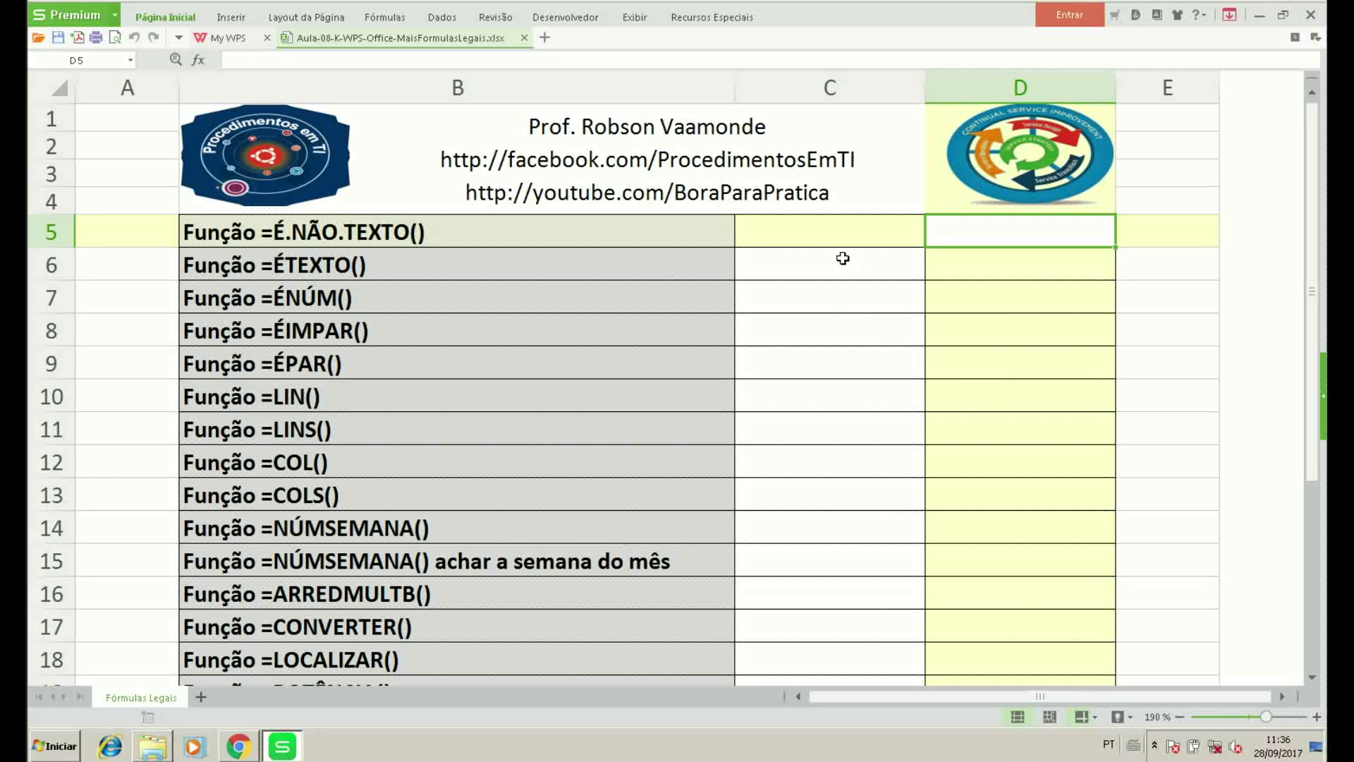
left_click(826, 231)
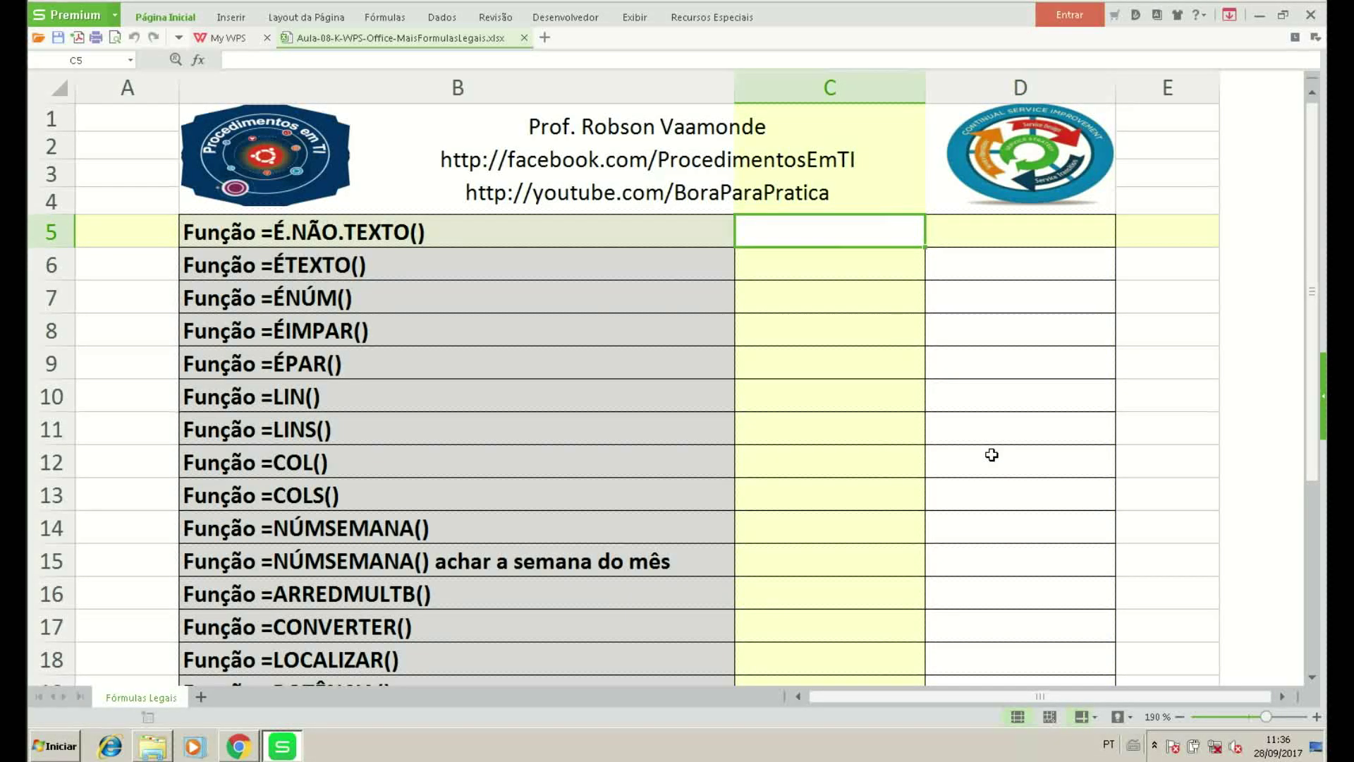
type("A")
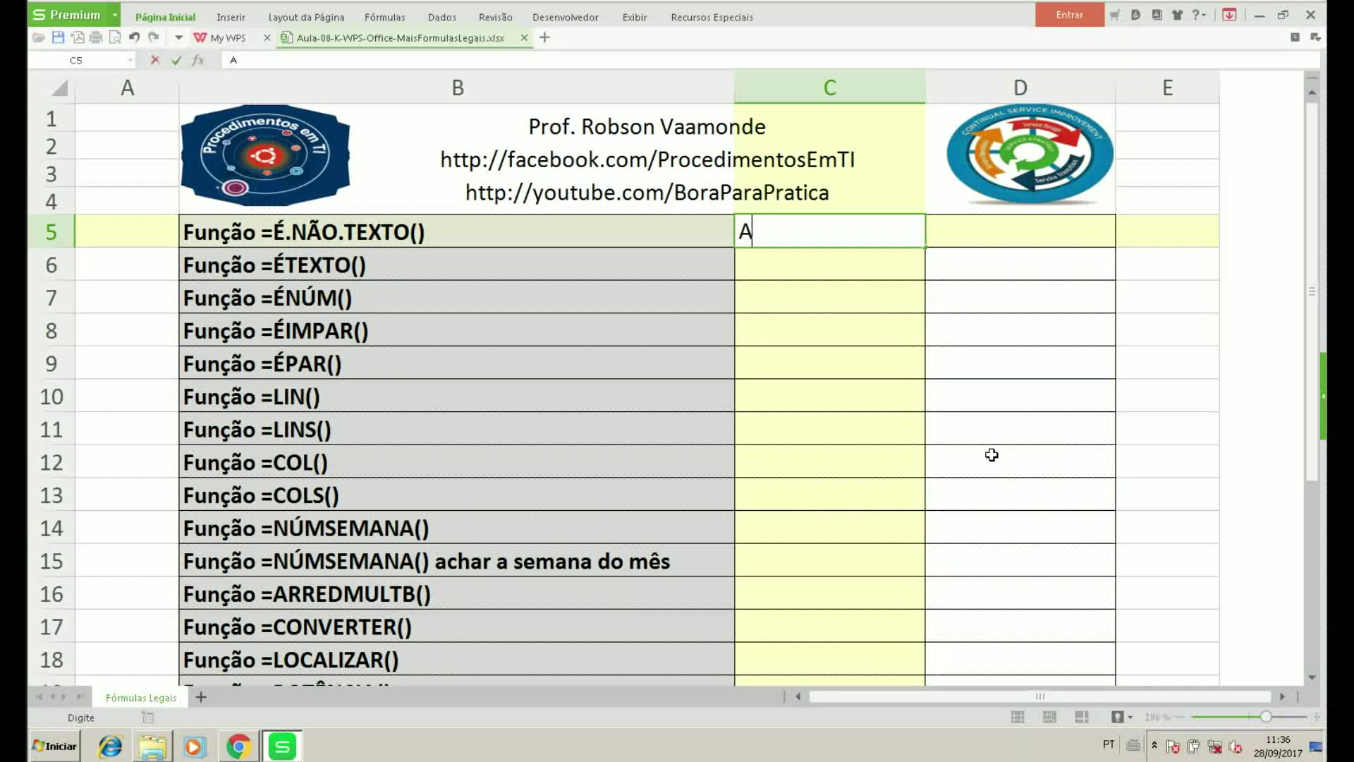
type("ualEAD")
key("Tab")
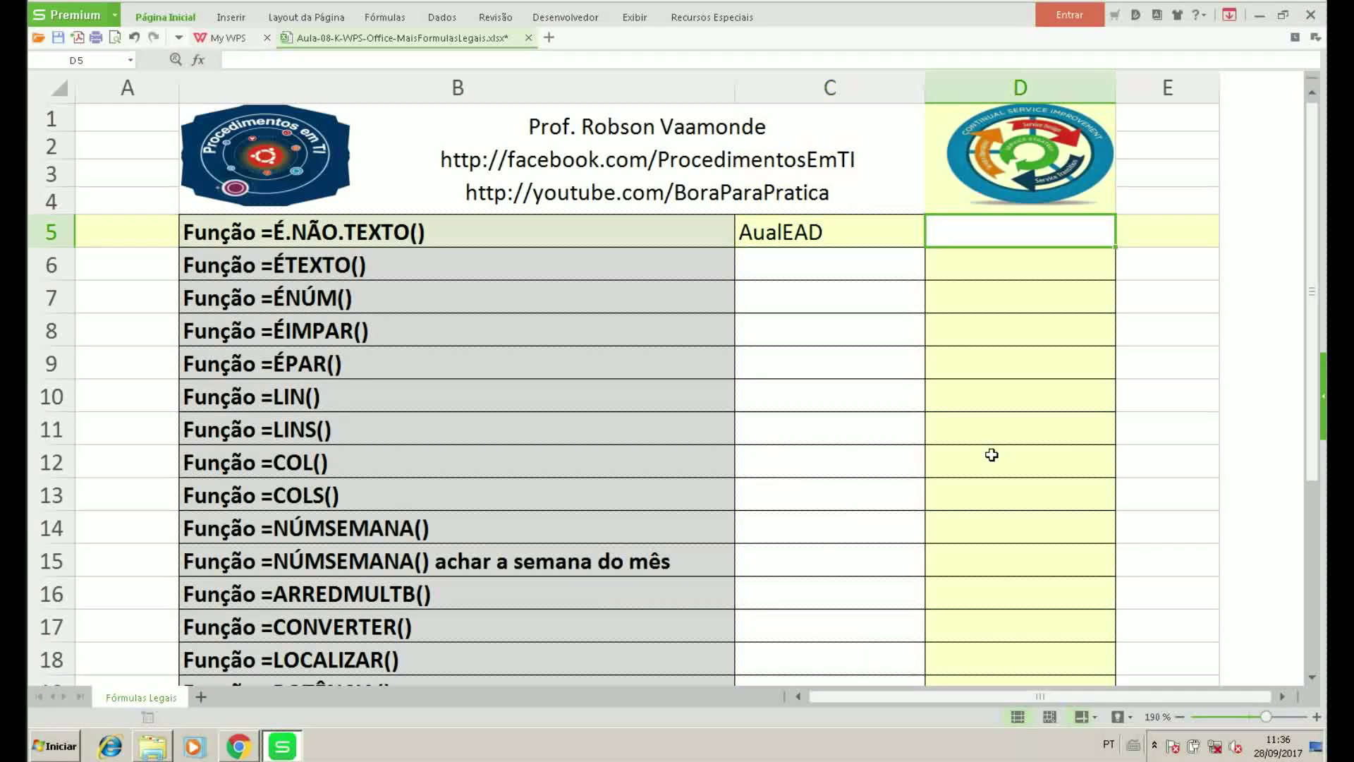
Scroll the sheet horizontally to bring columns B to D back into view.
scroll(1076, 468, "up", 2, "ctrl")
scroll(1112, 478, "up", 1, "ctrl")
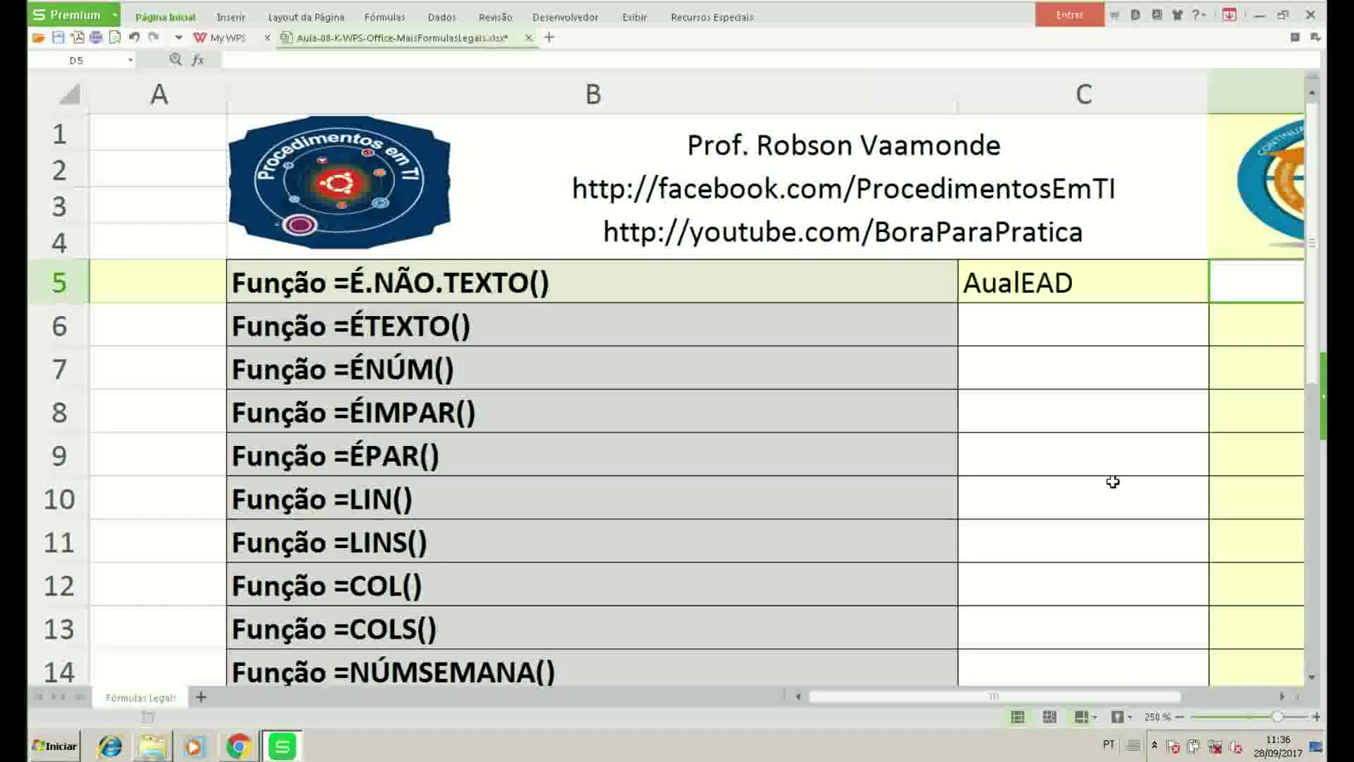
scroll(1115, 478, "up", 2, "ctrl")
left_click(1280, 697)
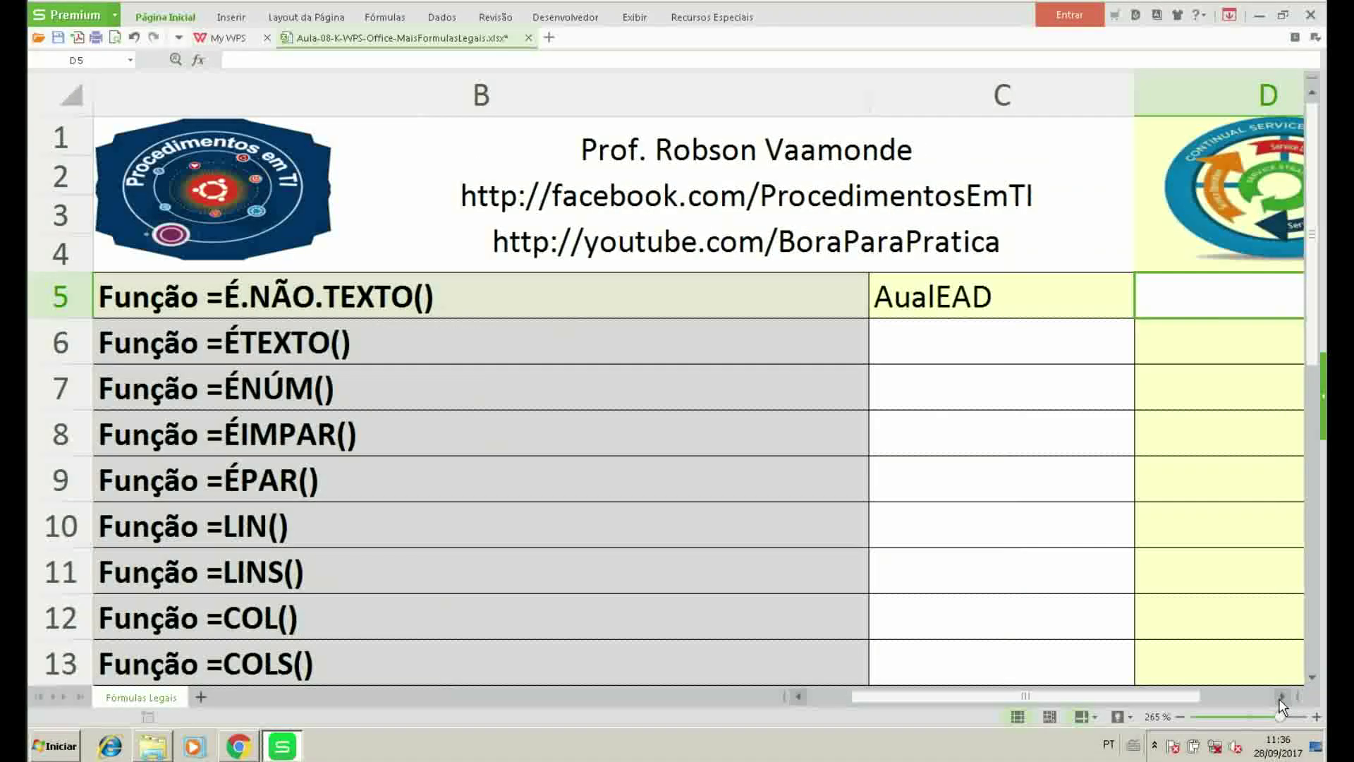
left_click(1278, 697)
mouse_move(960, 699)
left_mouse_down()
mouse_move(934, 701)
mouse_move(1026, 698)
left_mouse_up()
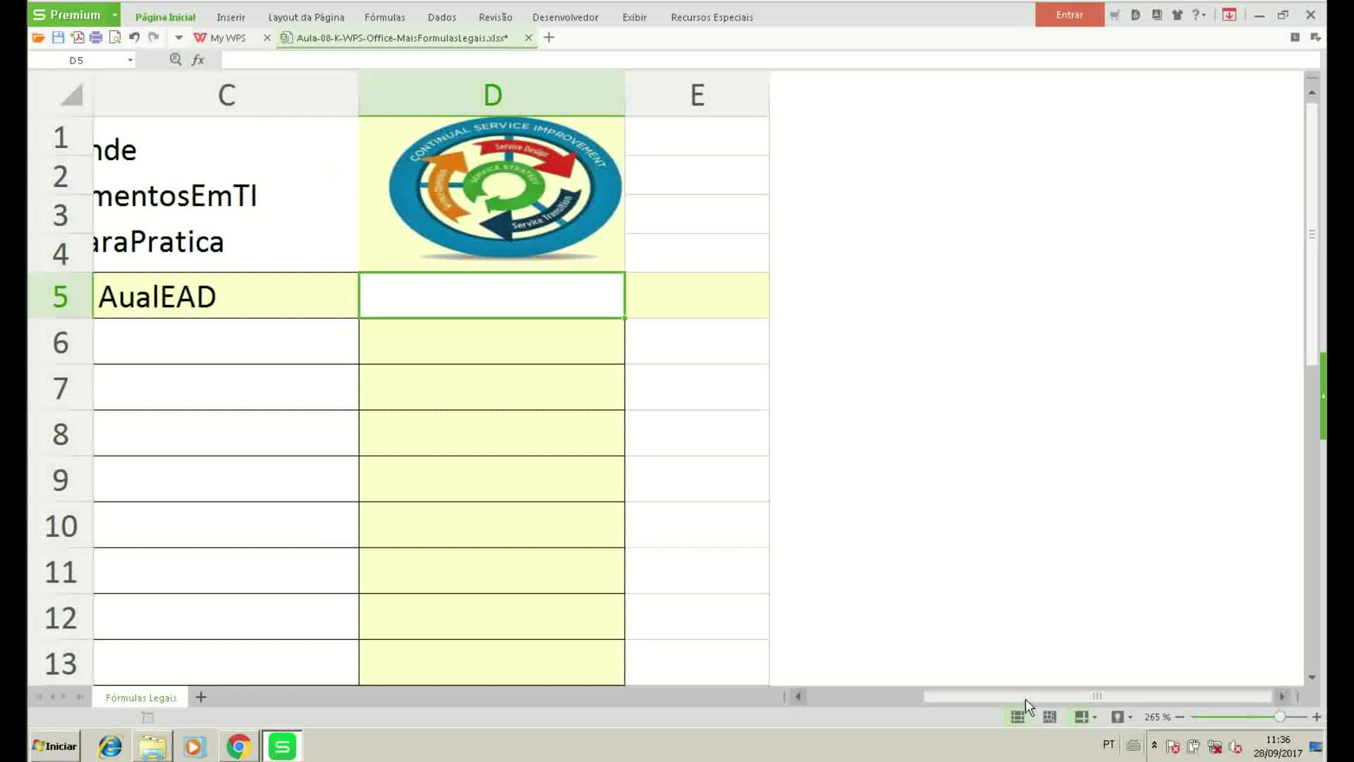
scroll(866, 647, "down", 1, "ctrl")
scroll(867, 647, "down", 1, "ctrl")
left_click(802, 699)
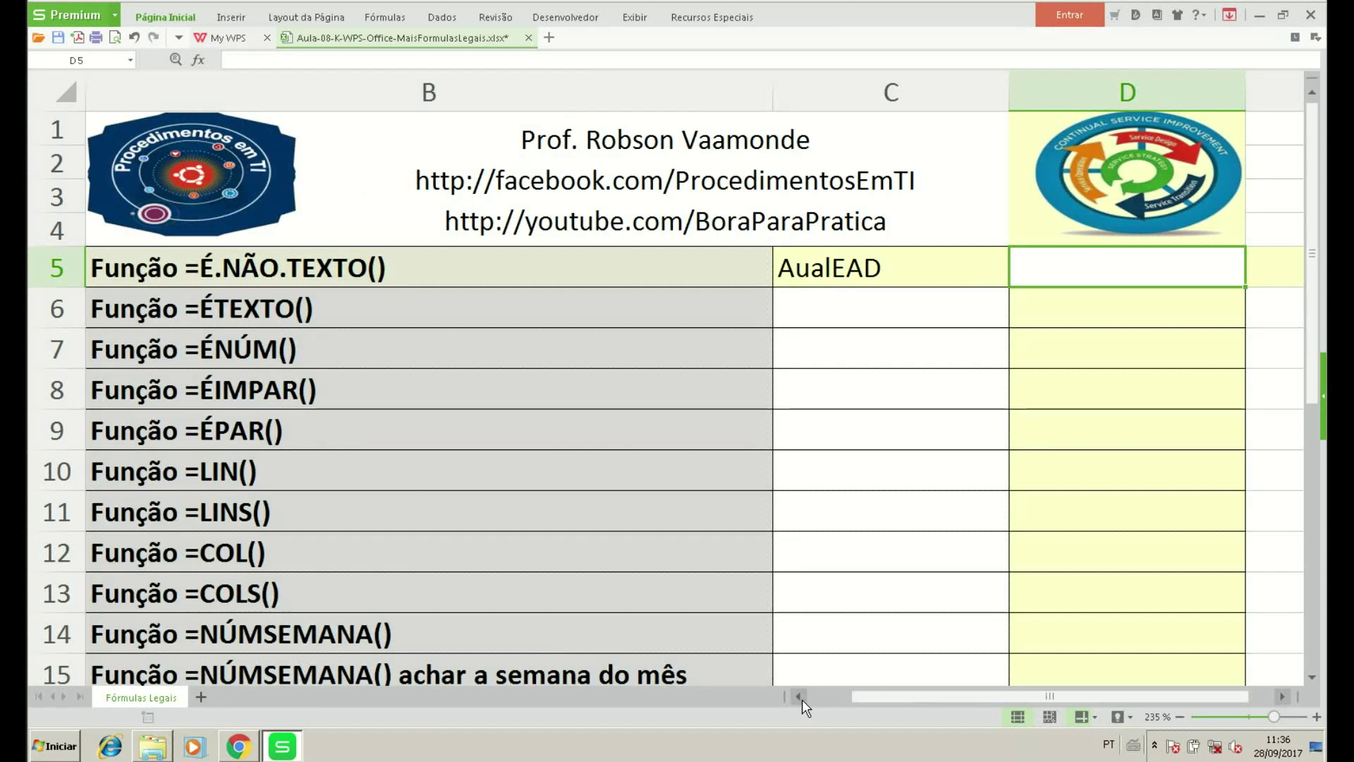
Enter =É.NÃO.TEXTO(C5) in D5.
type("=")
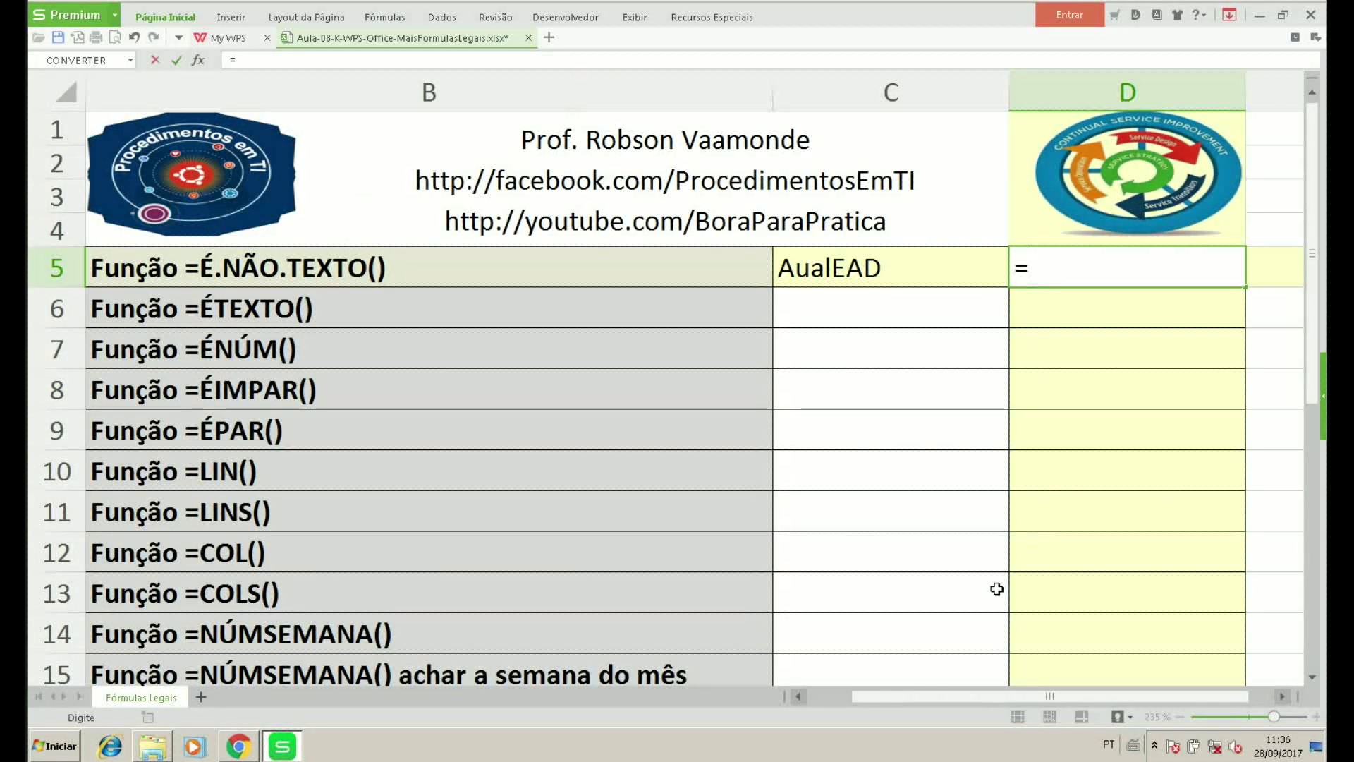
type("é")
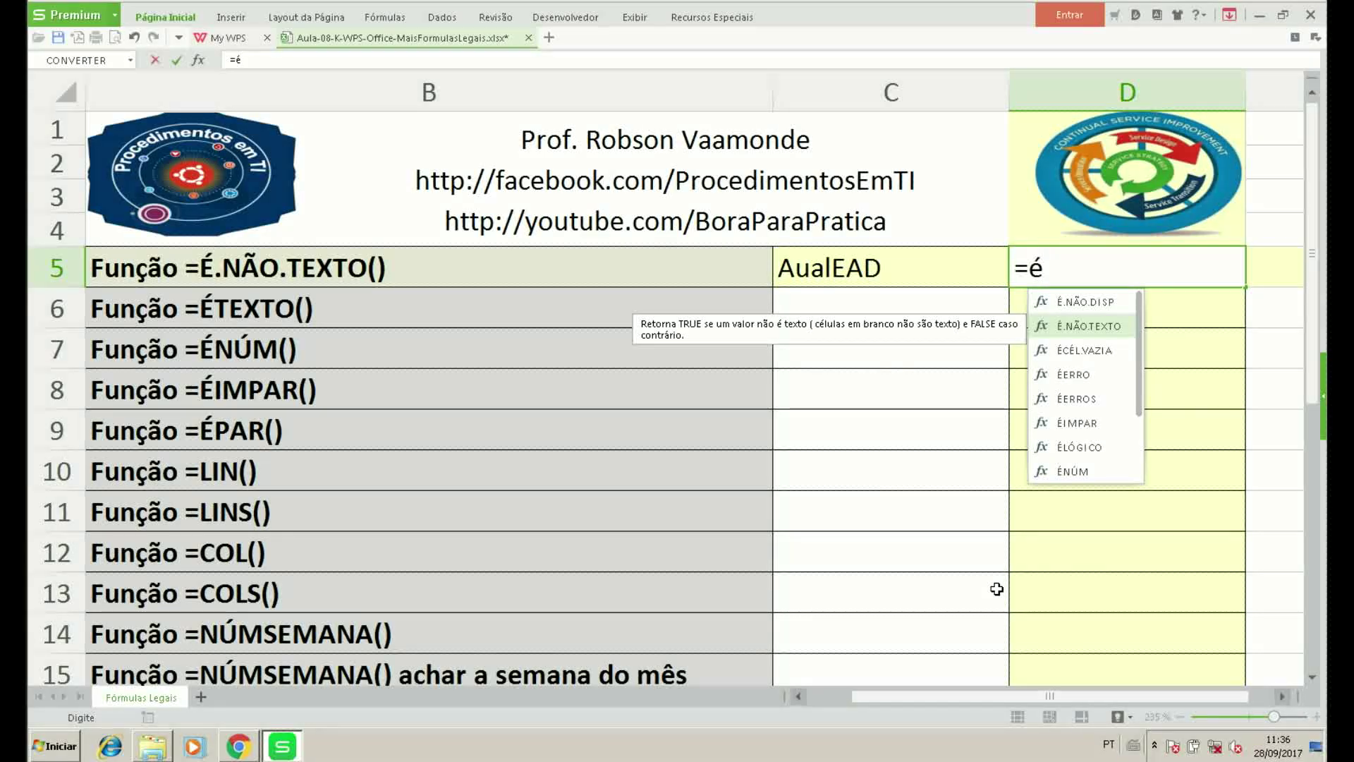
key("Tab")
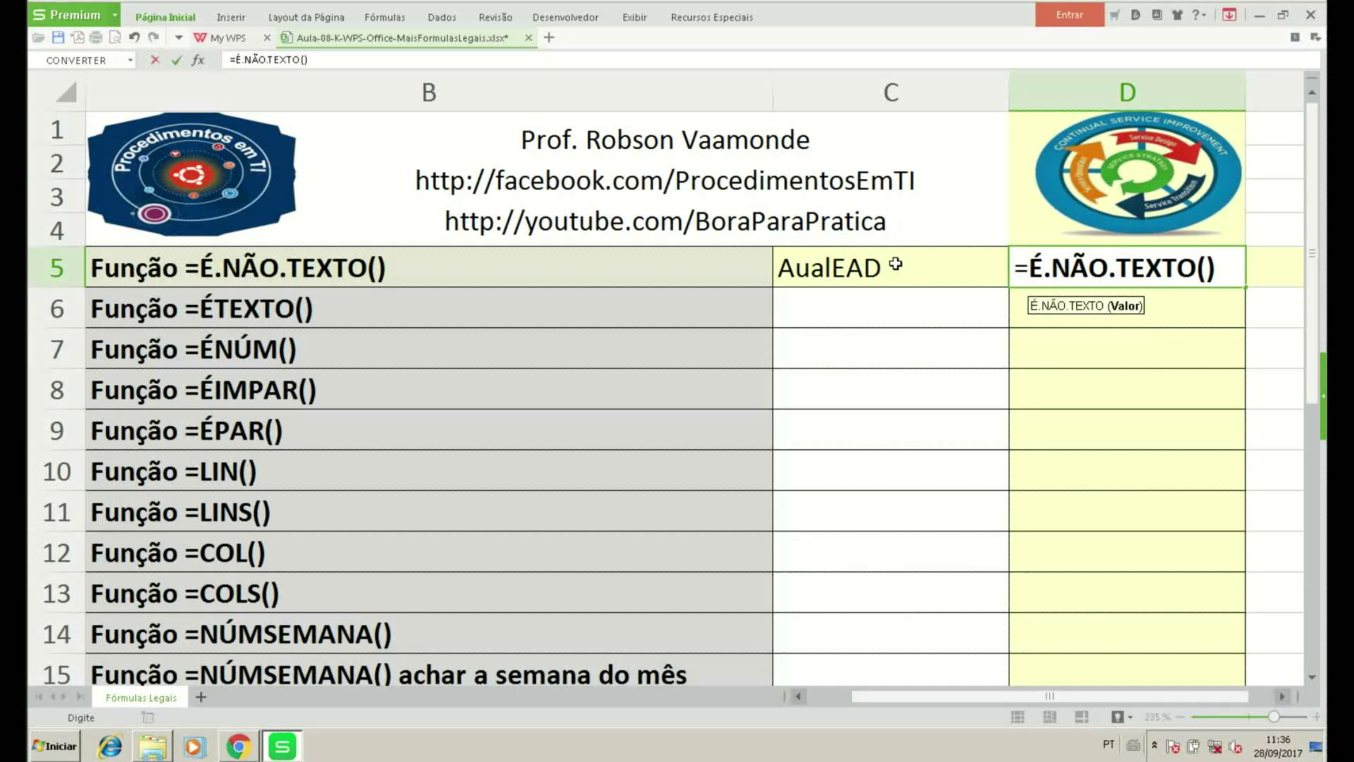
left_click(895, 265)
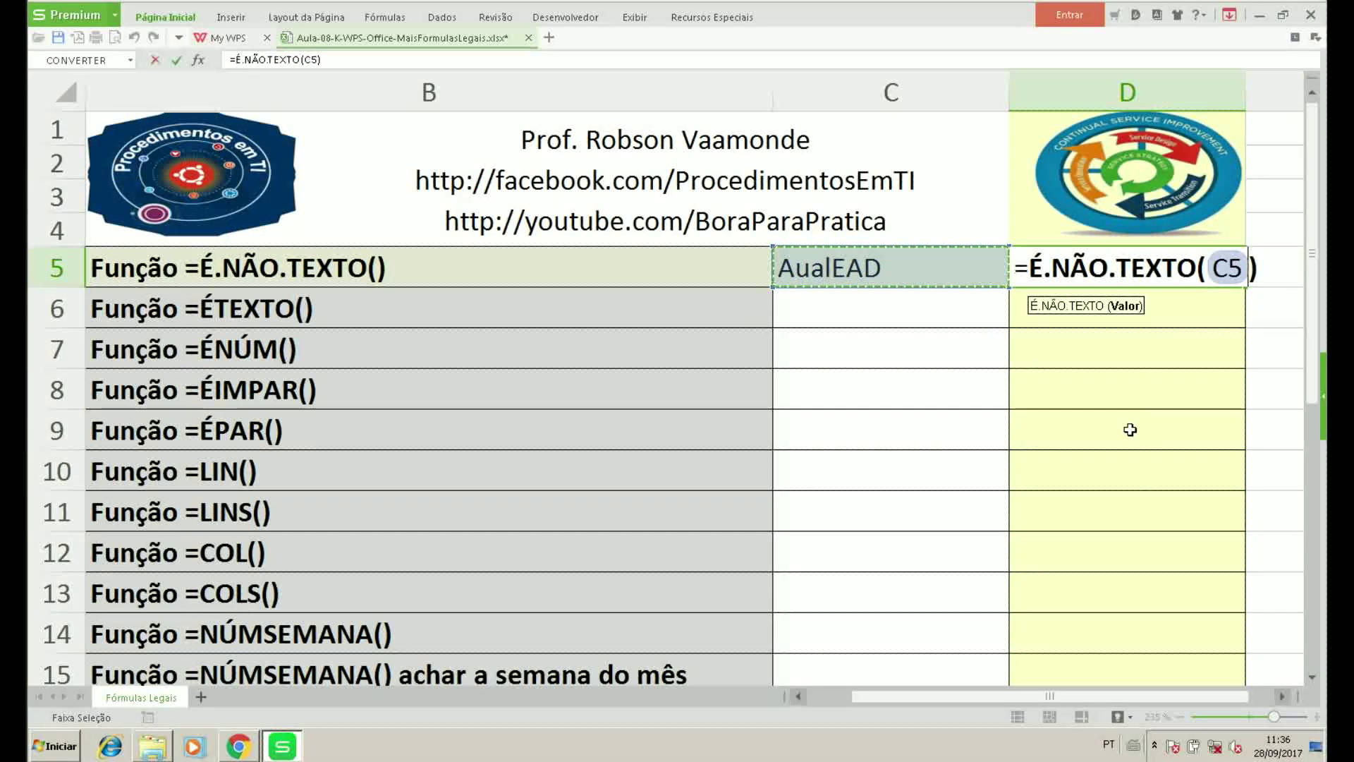
key("Return")
key("Up")
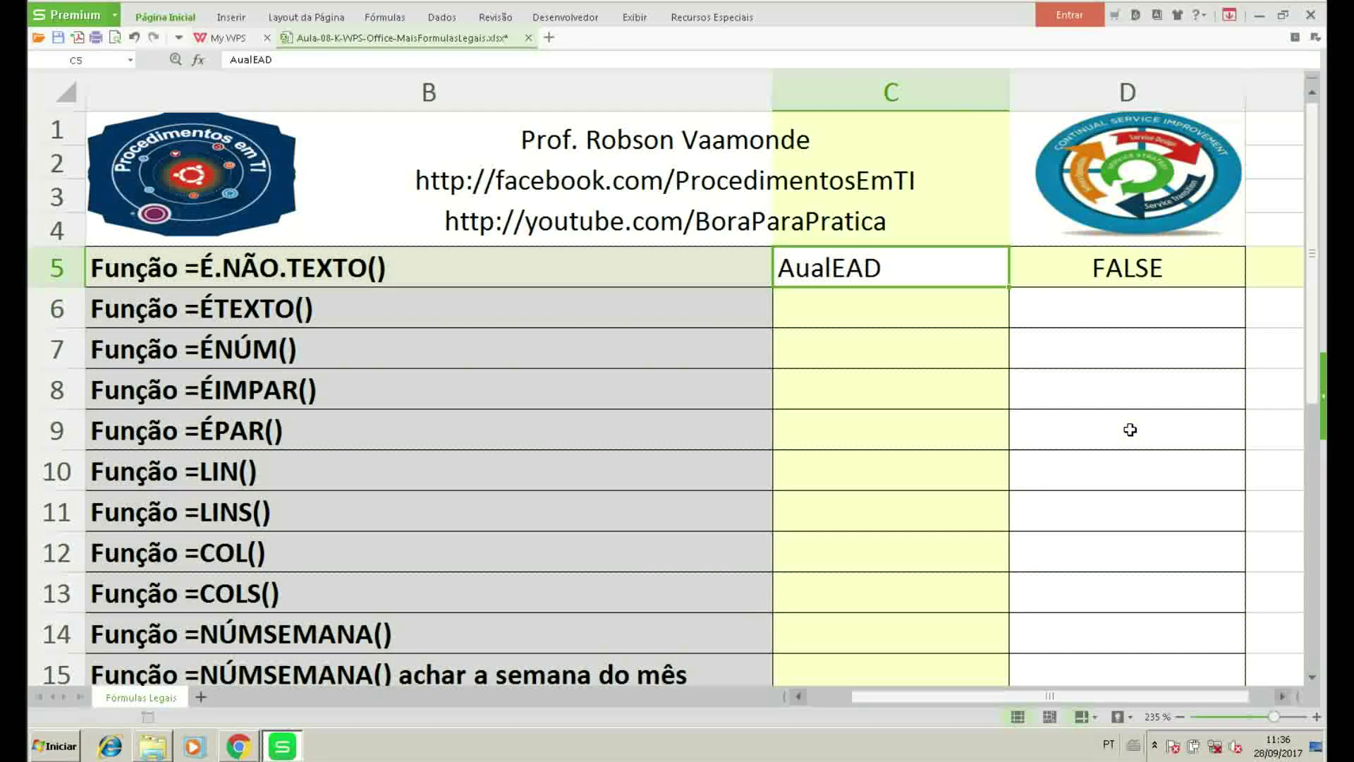
key("Right")
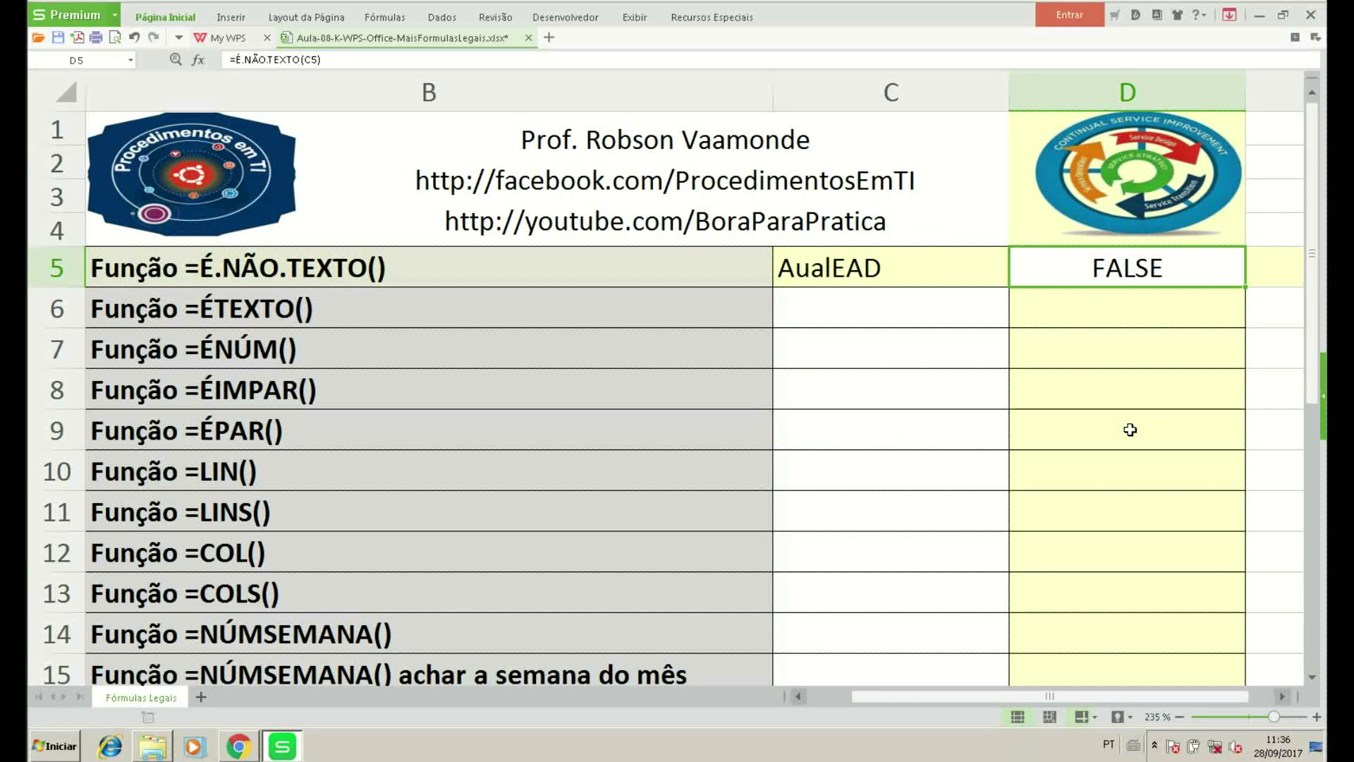
Test C5 empty and with 155, then restore AulaEAD.
key("Left")
key("Delete")
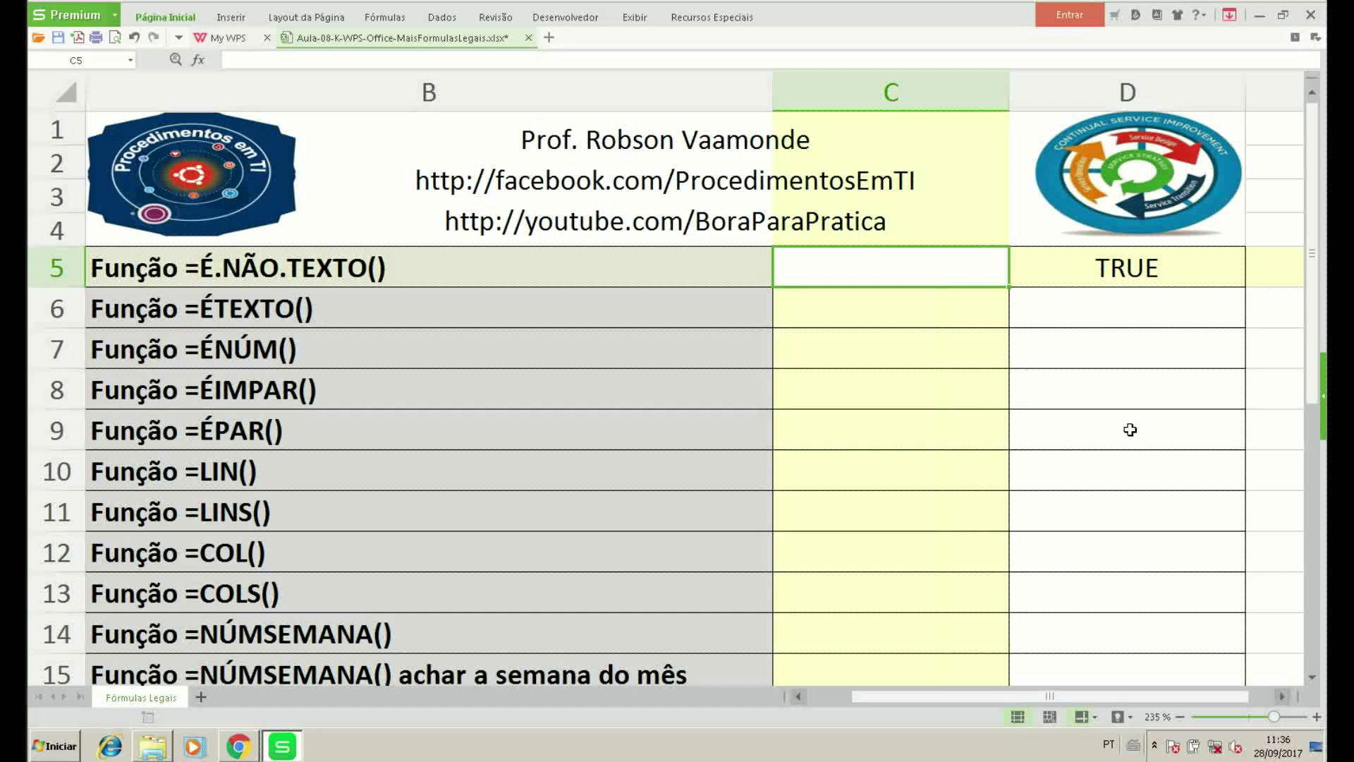
type("155")
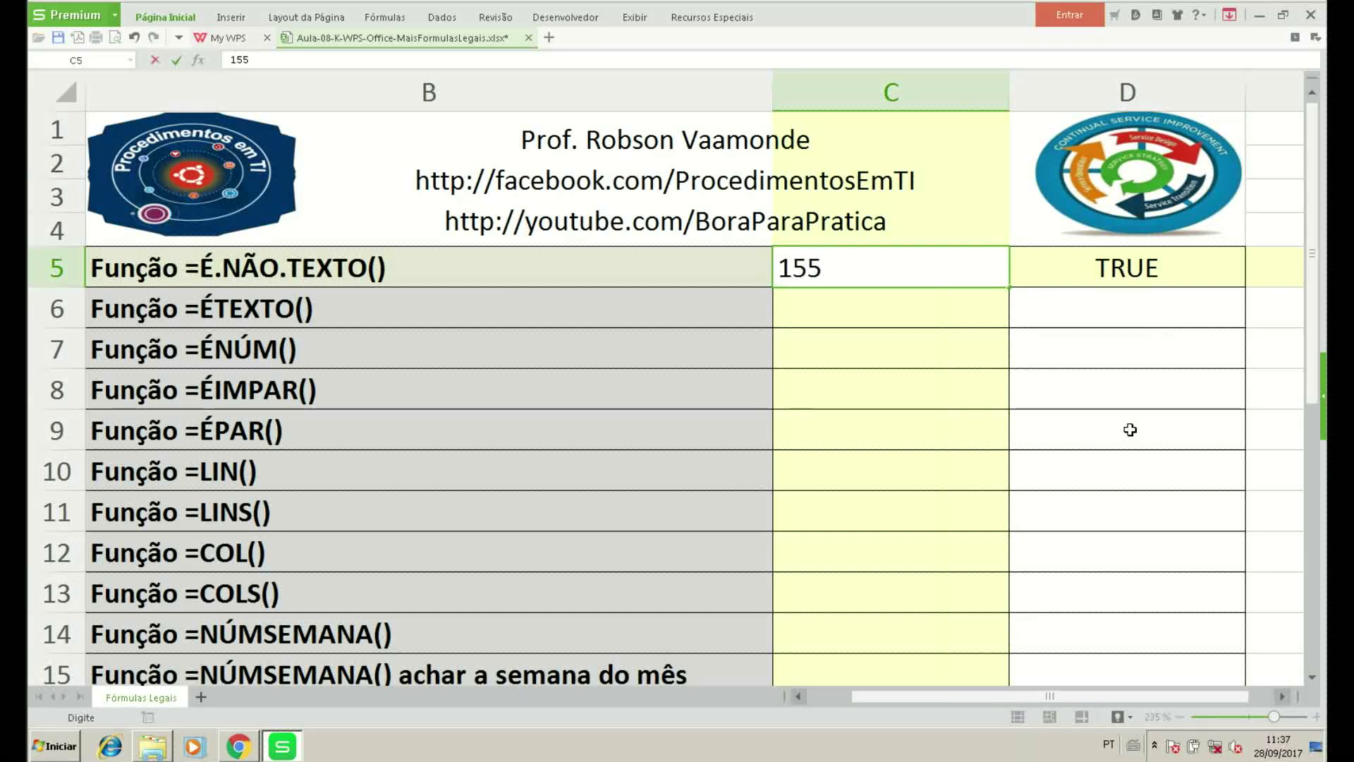
key("Return")
key("Up")
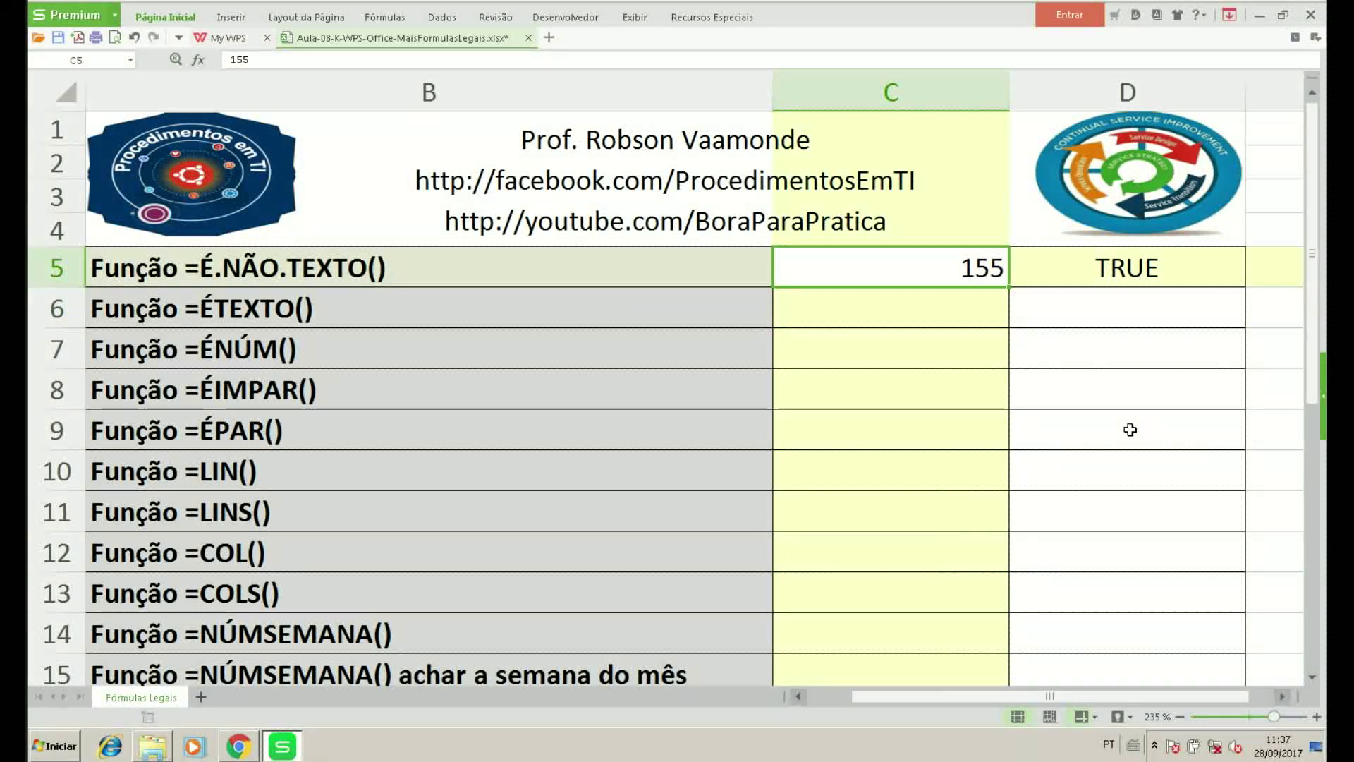
type("AulaE")
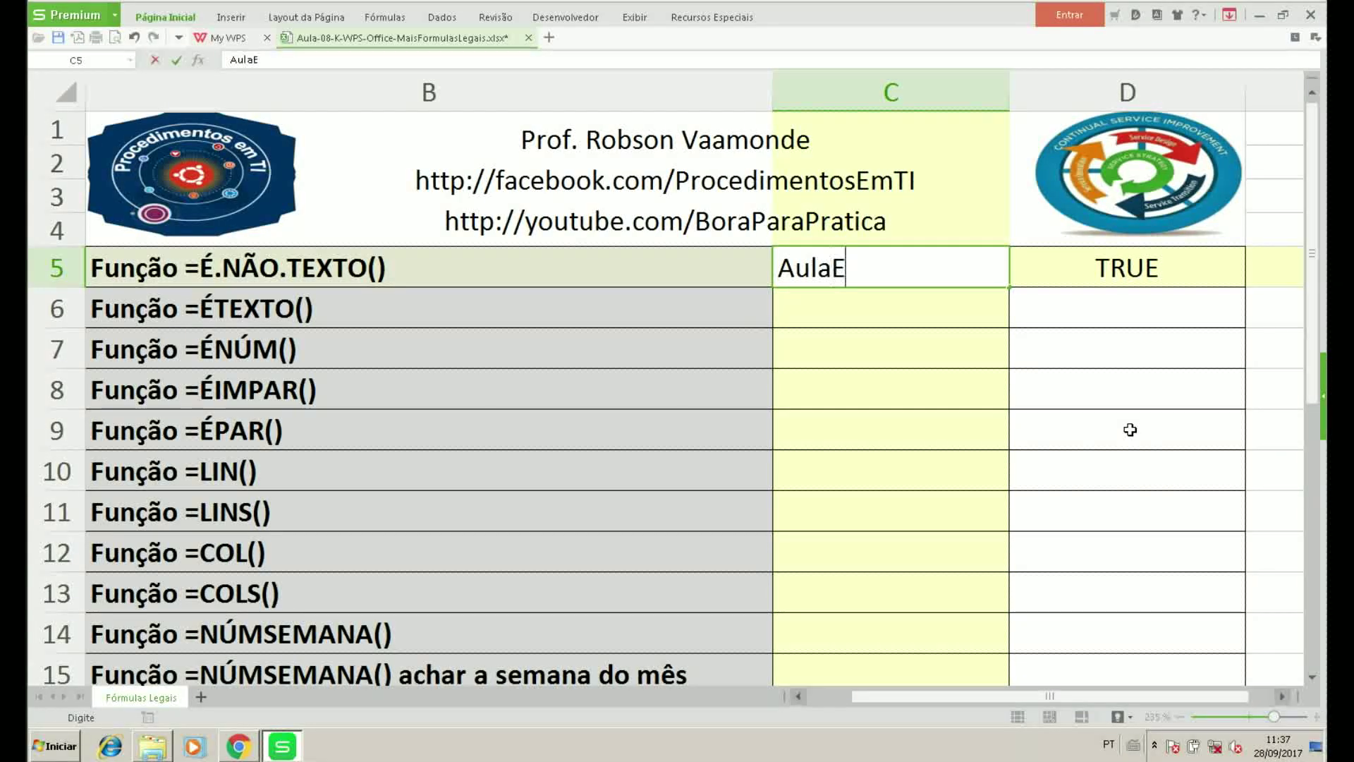
type("AD")
key("Tab")
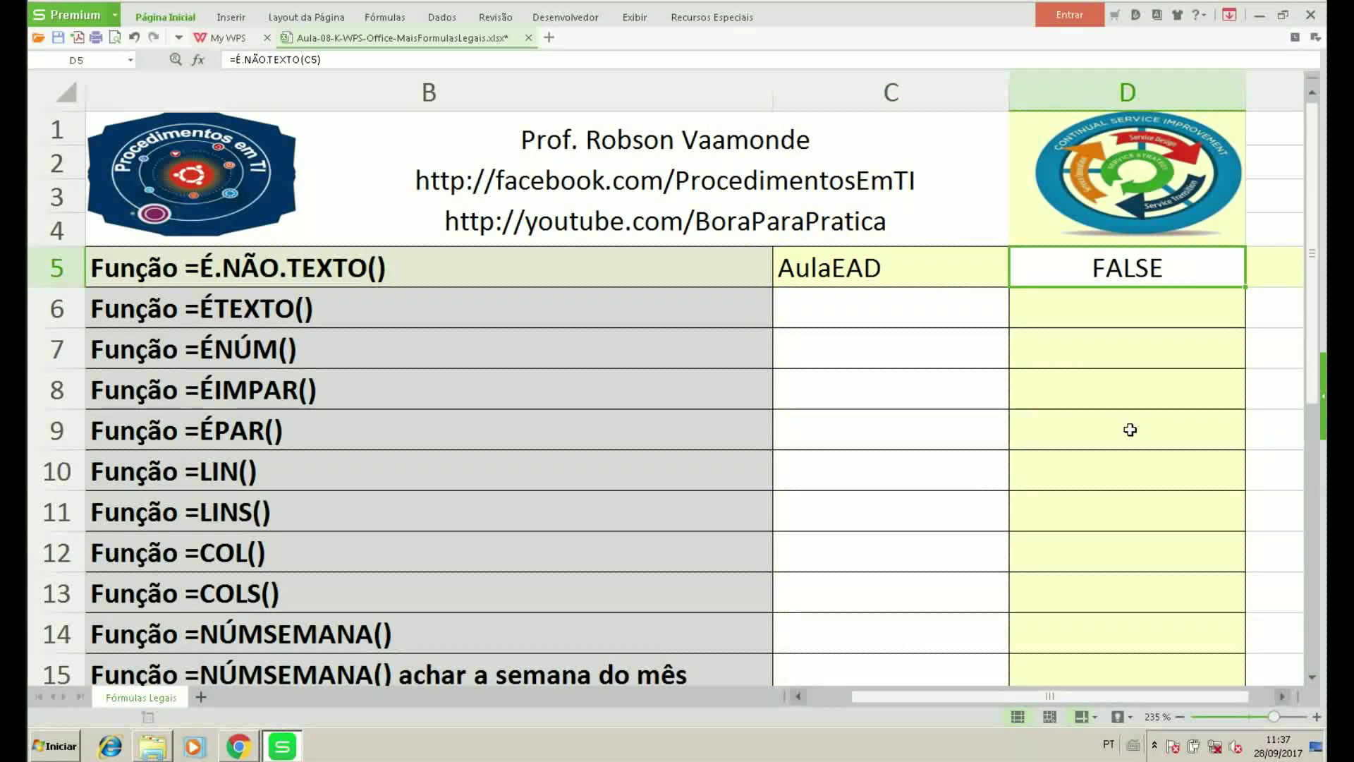
key("Left")
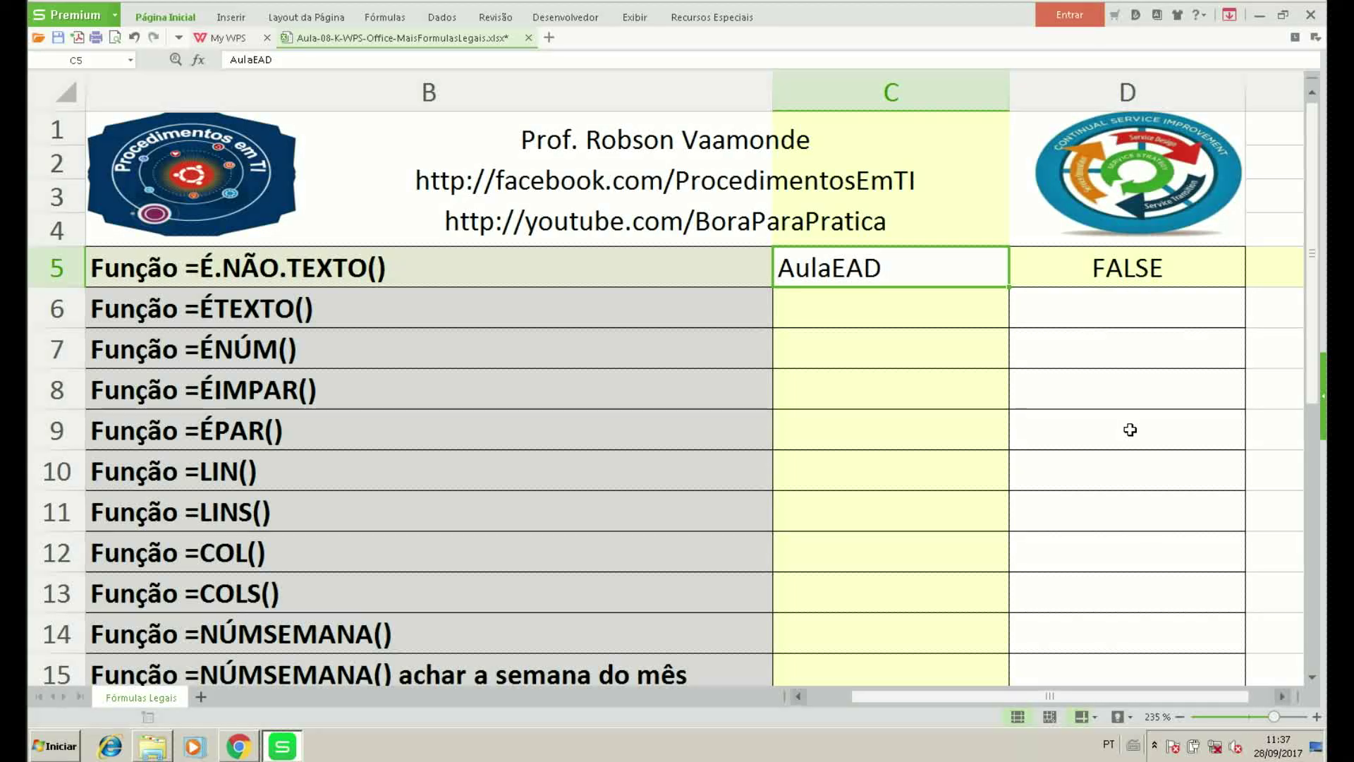
Enter AulaEAD in C6 and =ÉTEXTO(C6) in D6.
key("Down")
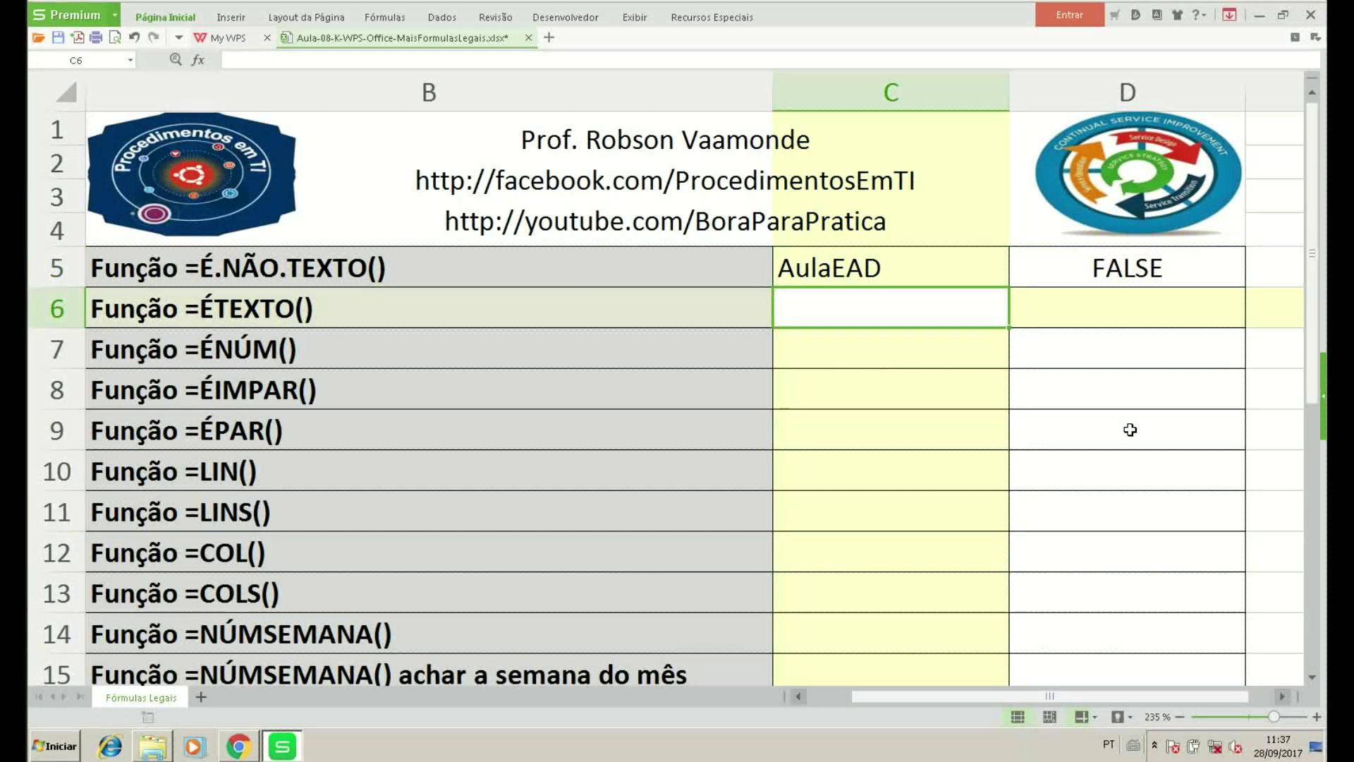
type("AulaEAD")
key("Tab")
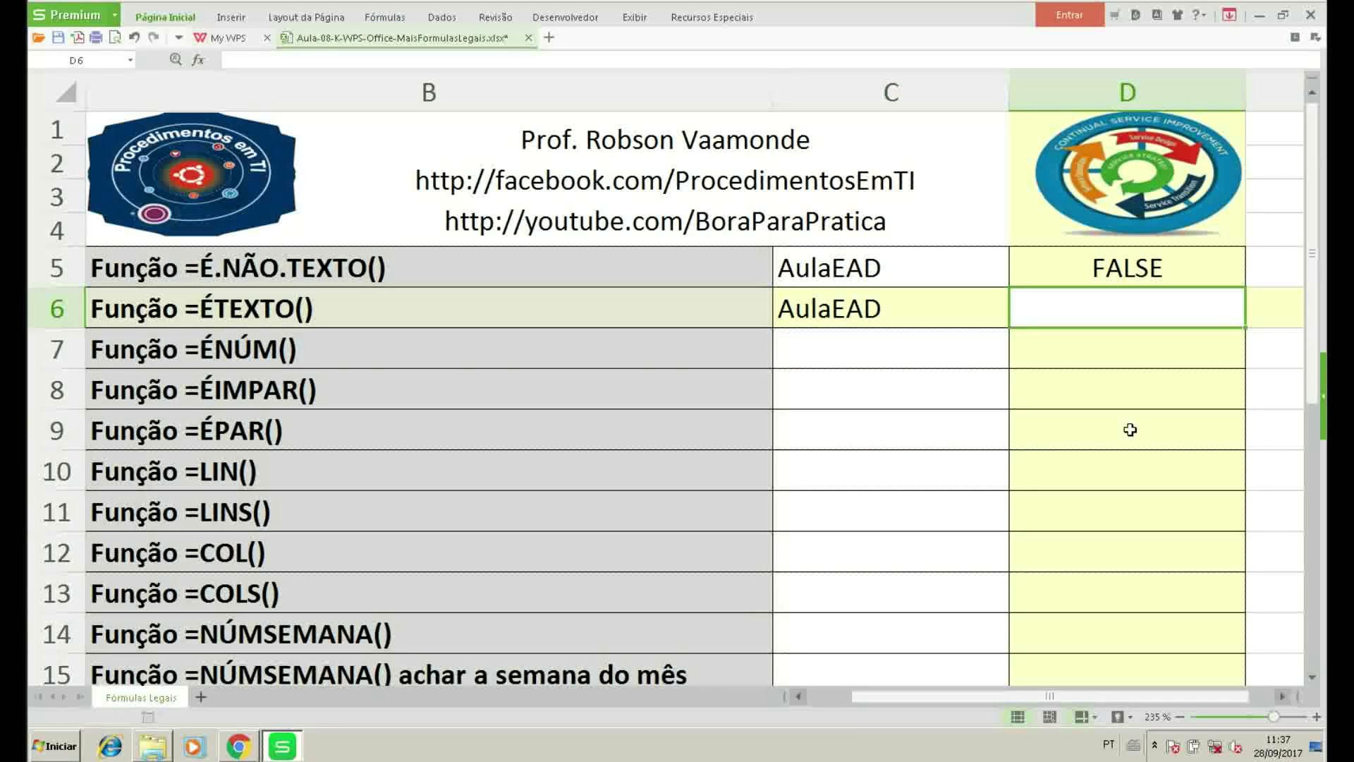
type("=é")
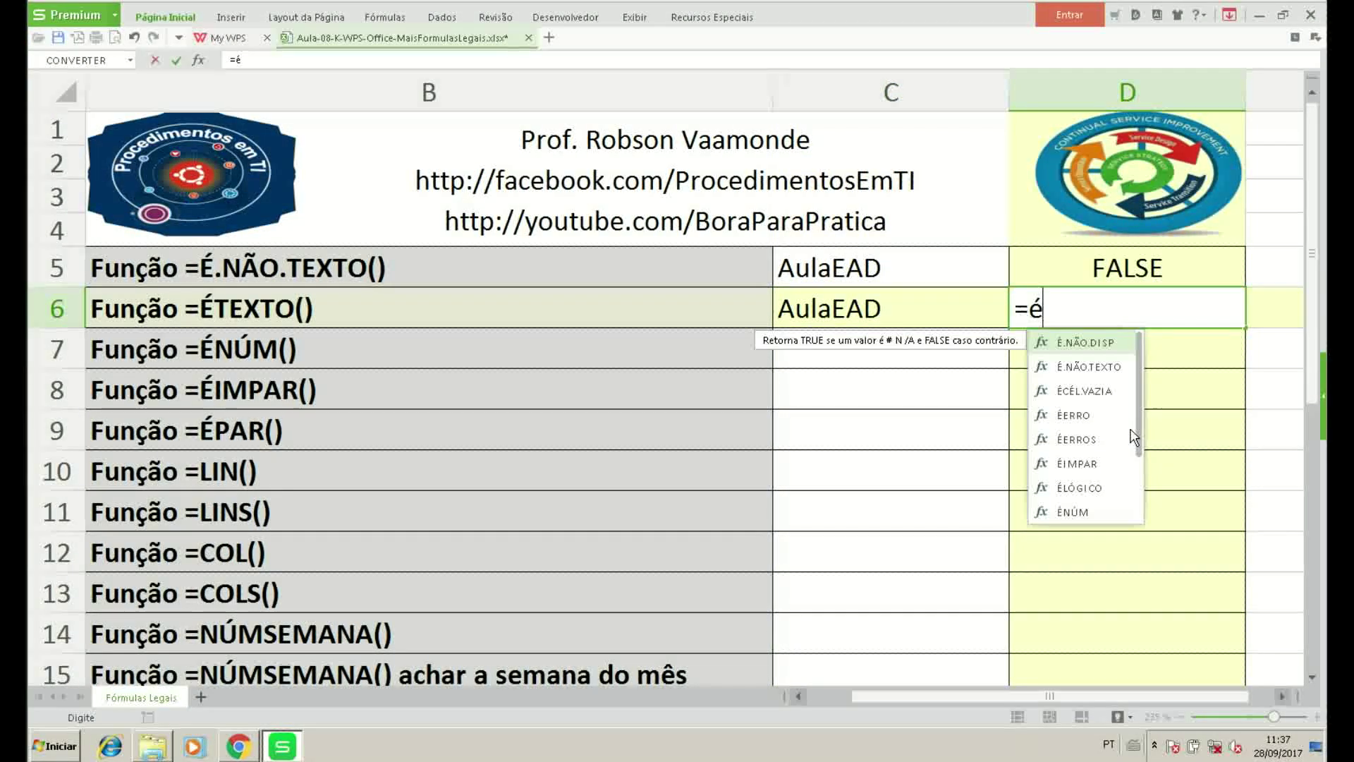
key("Down")
key("Down")
key("Down")
key("Down")
key("Down")
key("Down")
key("Down")
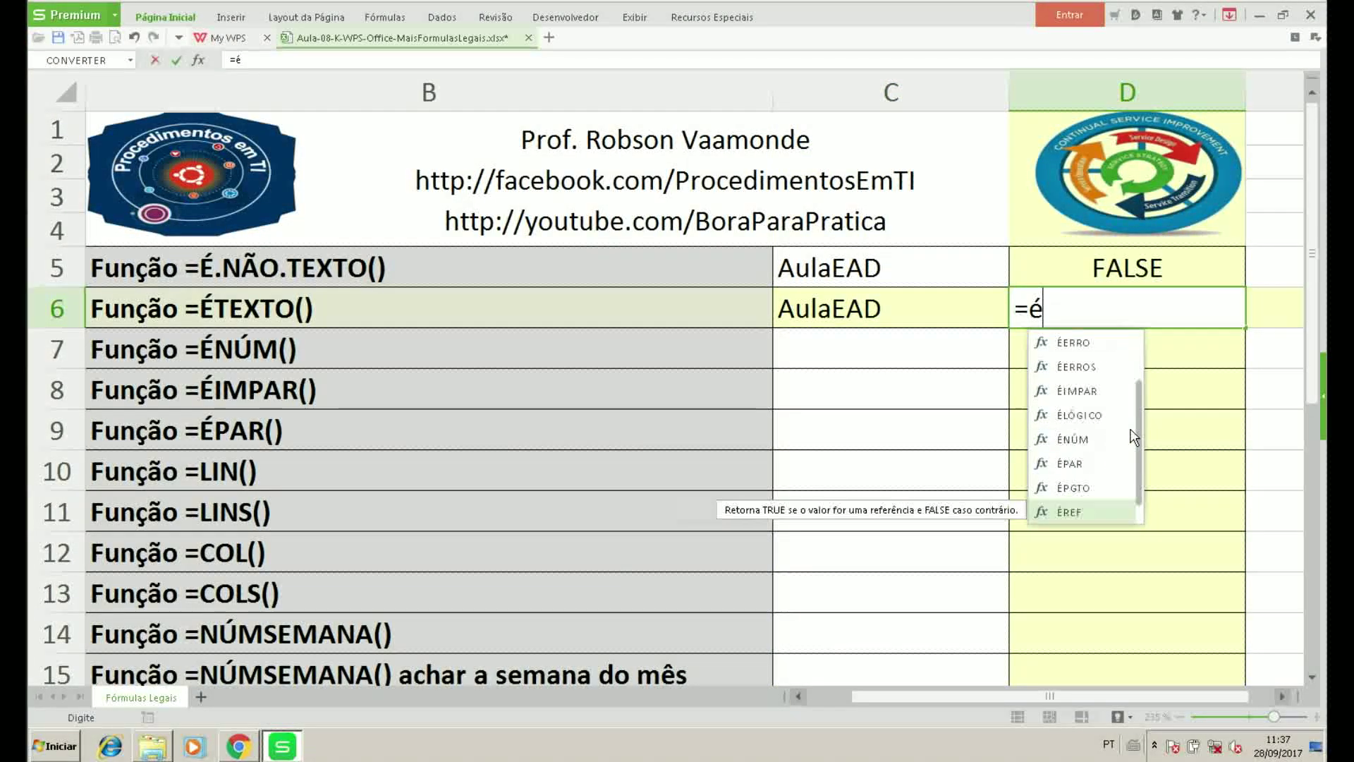
key("Down")
key("Down")
key("Up")
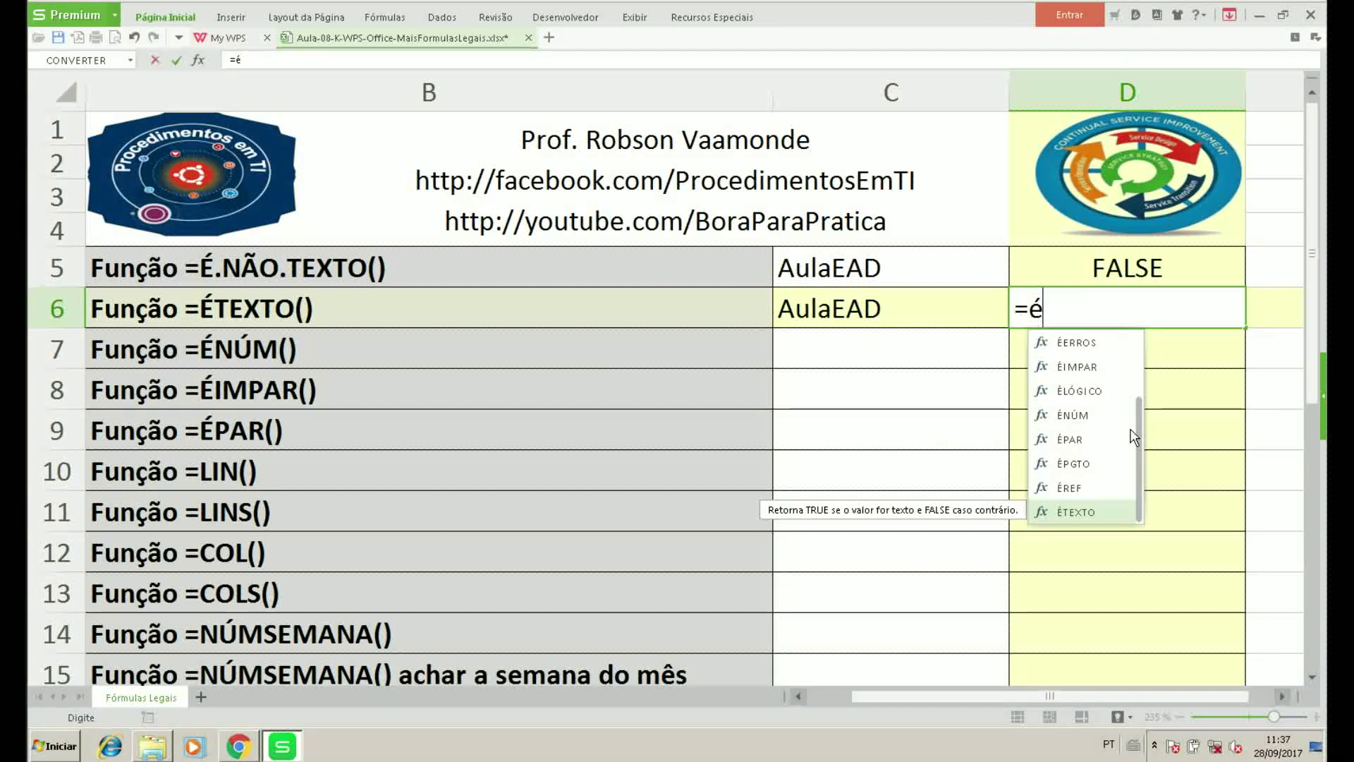
key("Tab")
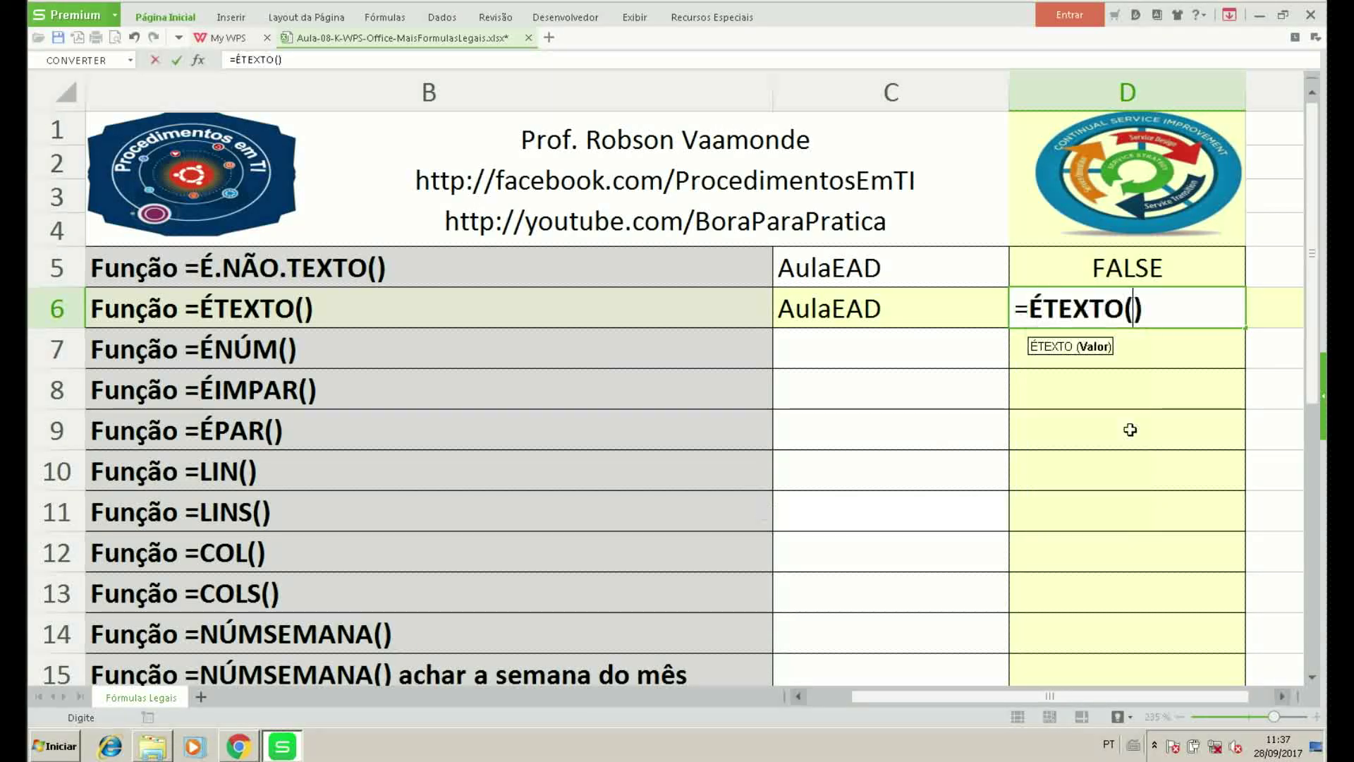
left_click(910, 315)
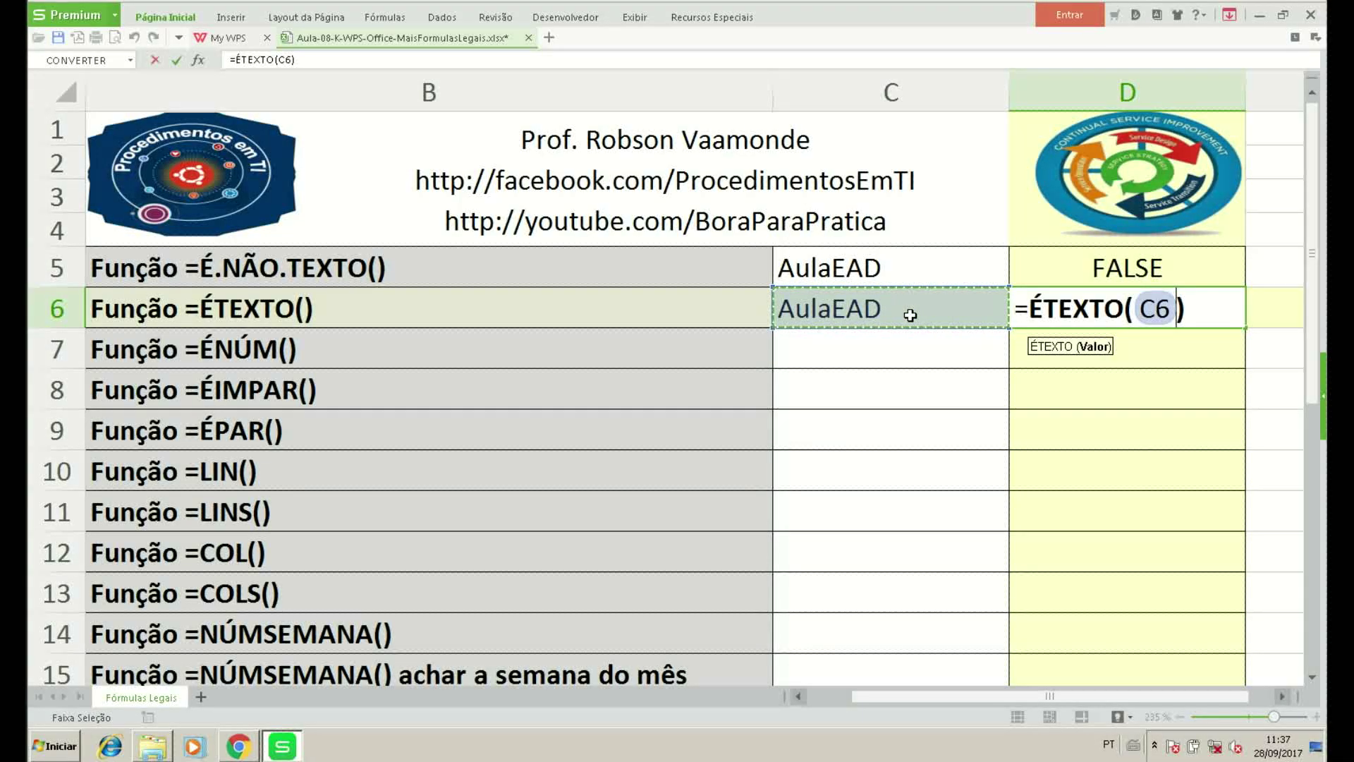
key("Return")
Test C6 with 155, then restore AulaEAD.
left_click(910, 316)
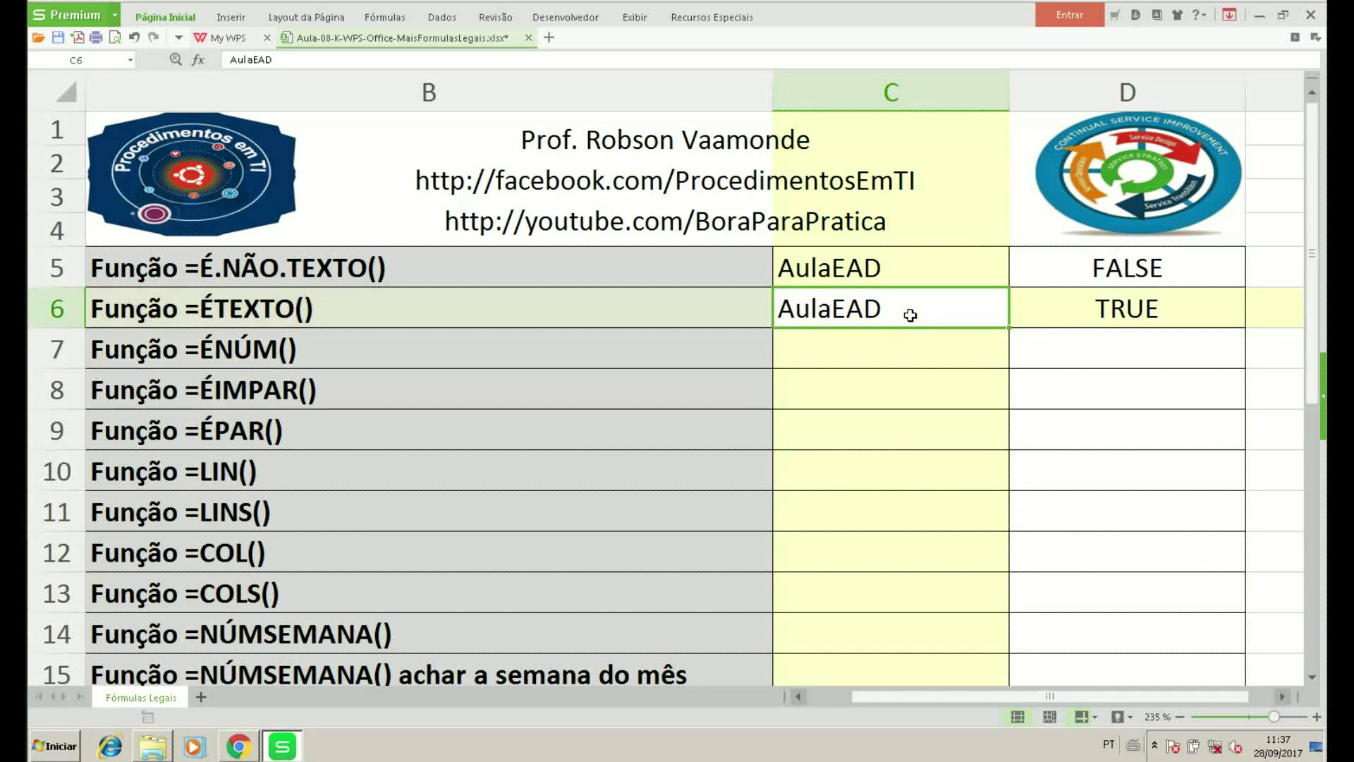
type("155")
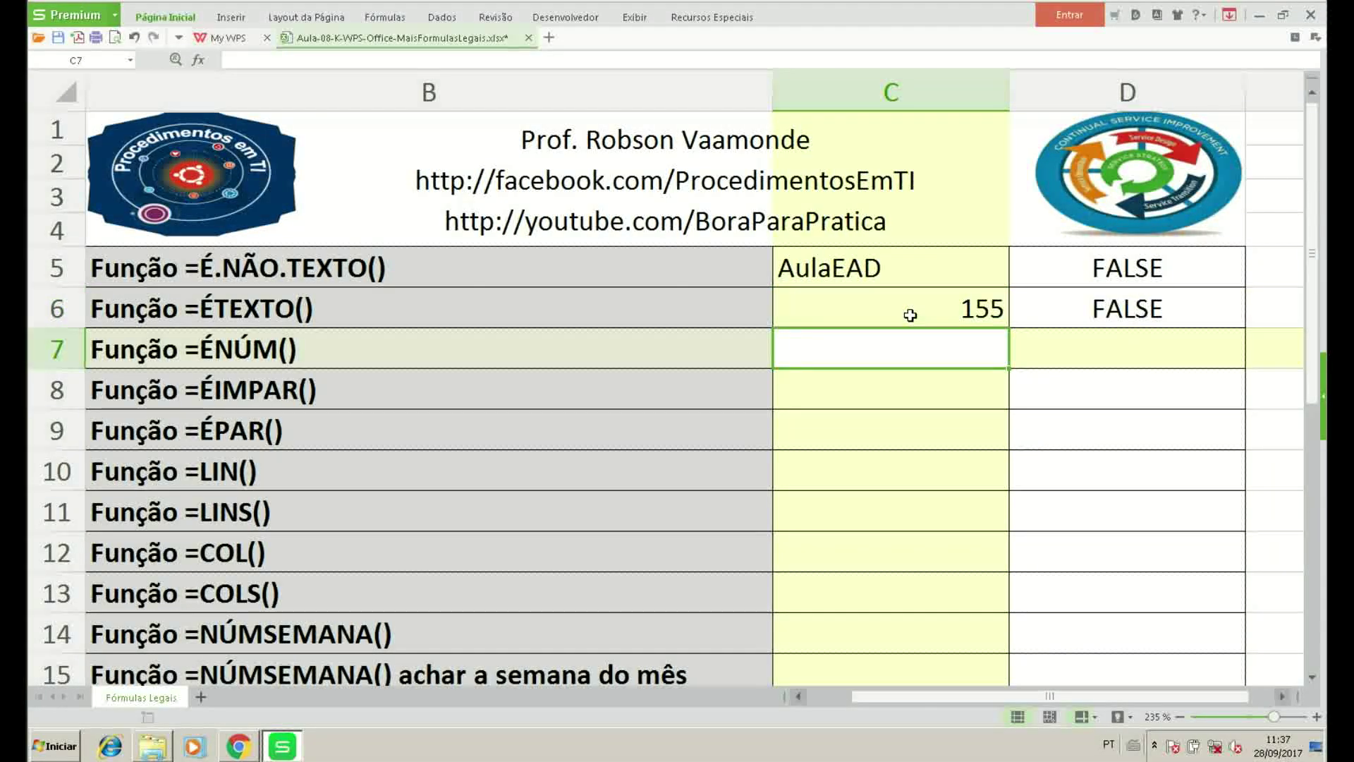
left_click(910, 315)
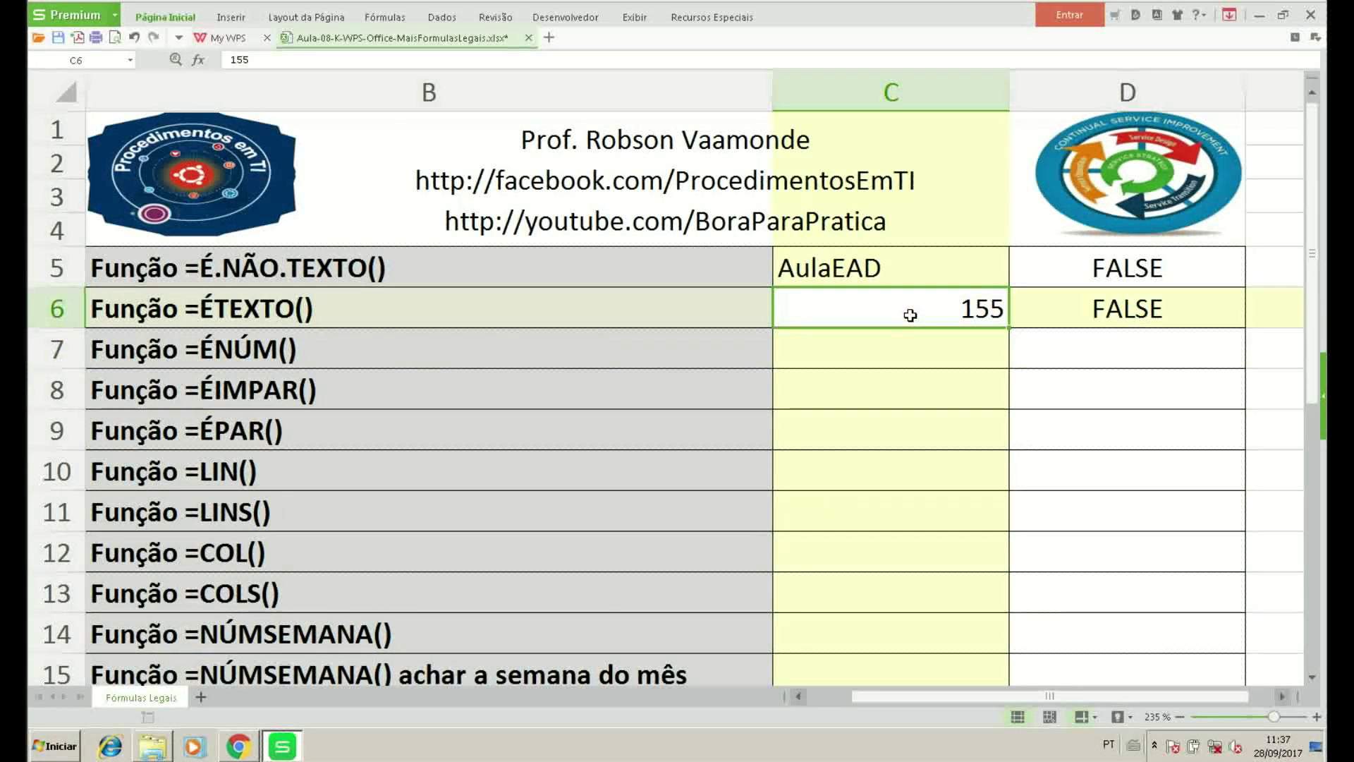
type("A")
key("Return")
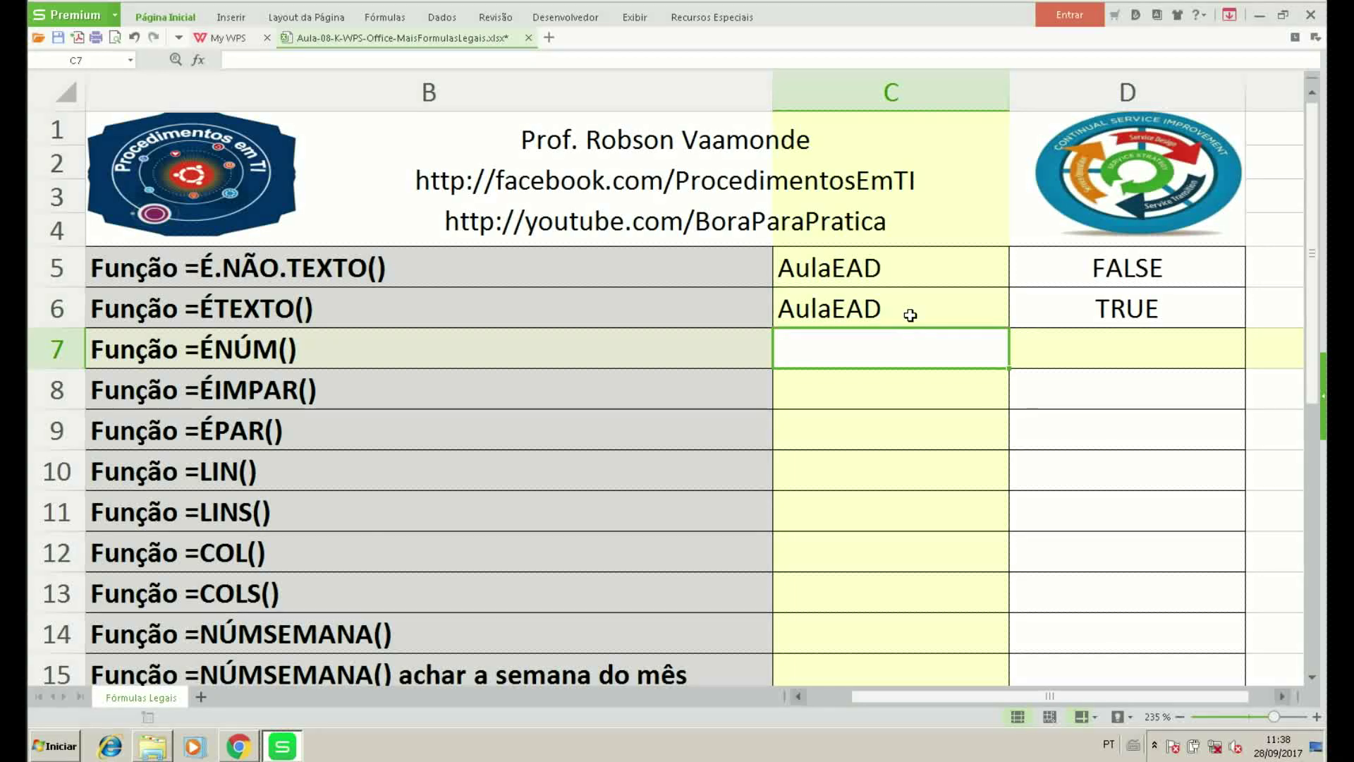
Enter =ÉNÚM(C7) in D7.
key("Right")
type("=")
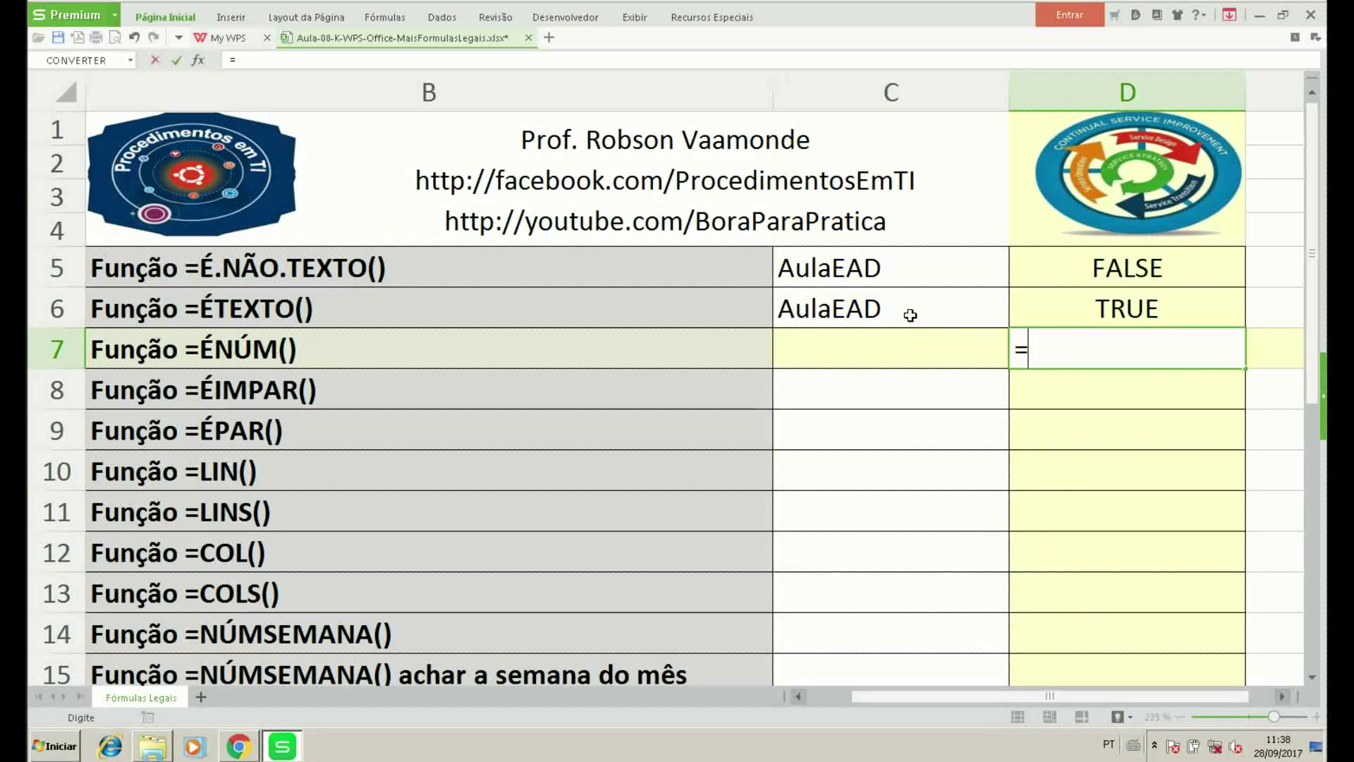
type("é")
key("Down")
key("Down")
key("Down")
key("Down")
key("Down")
key("Down")
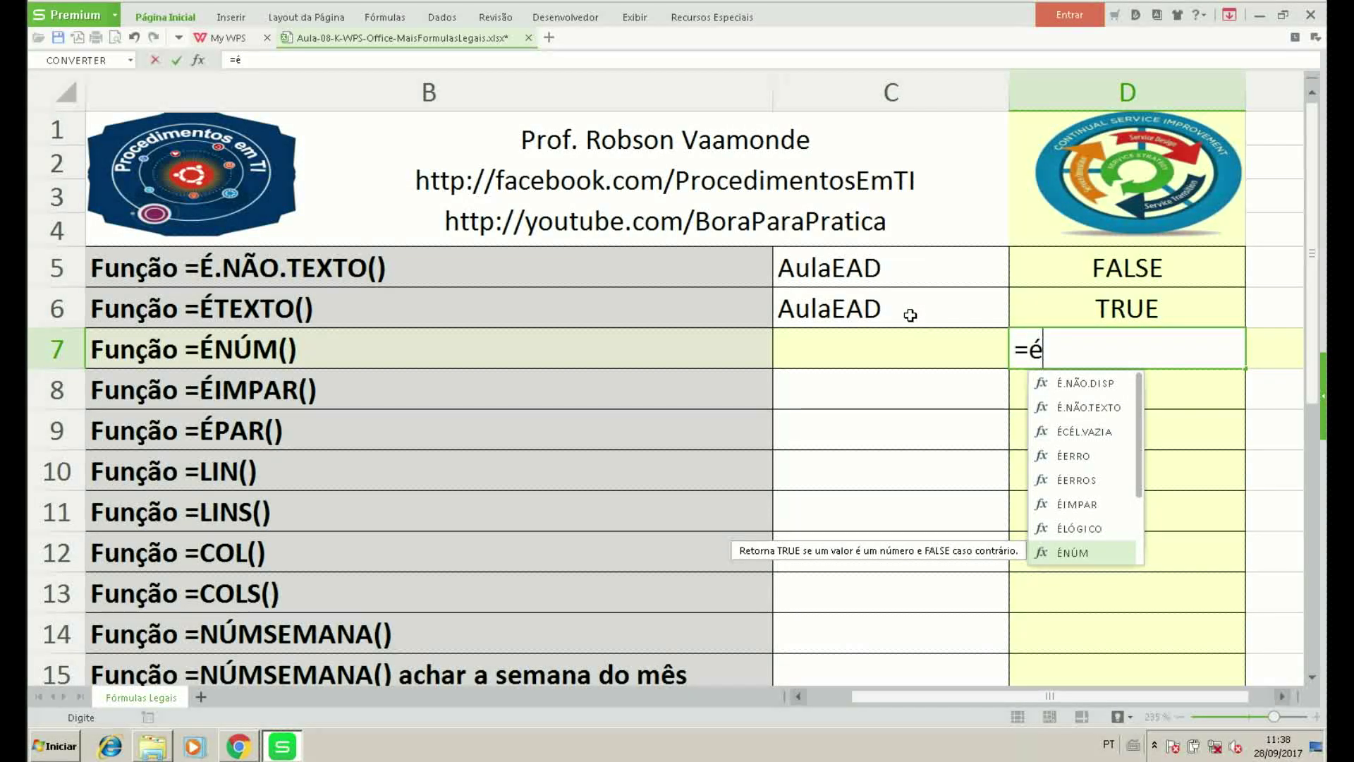
key("Tab")
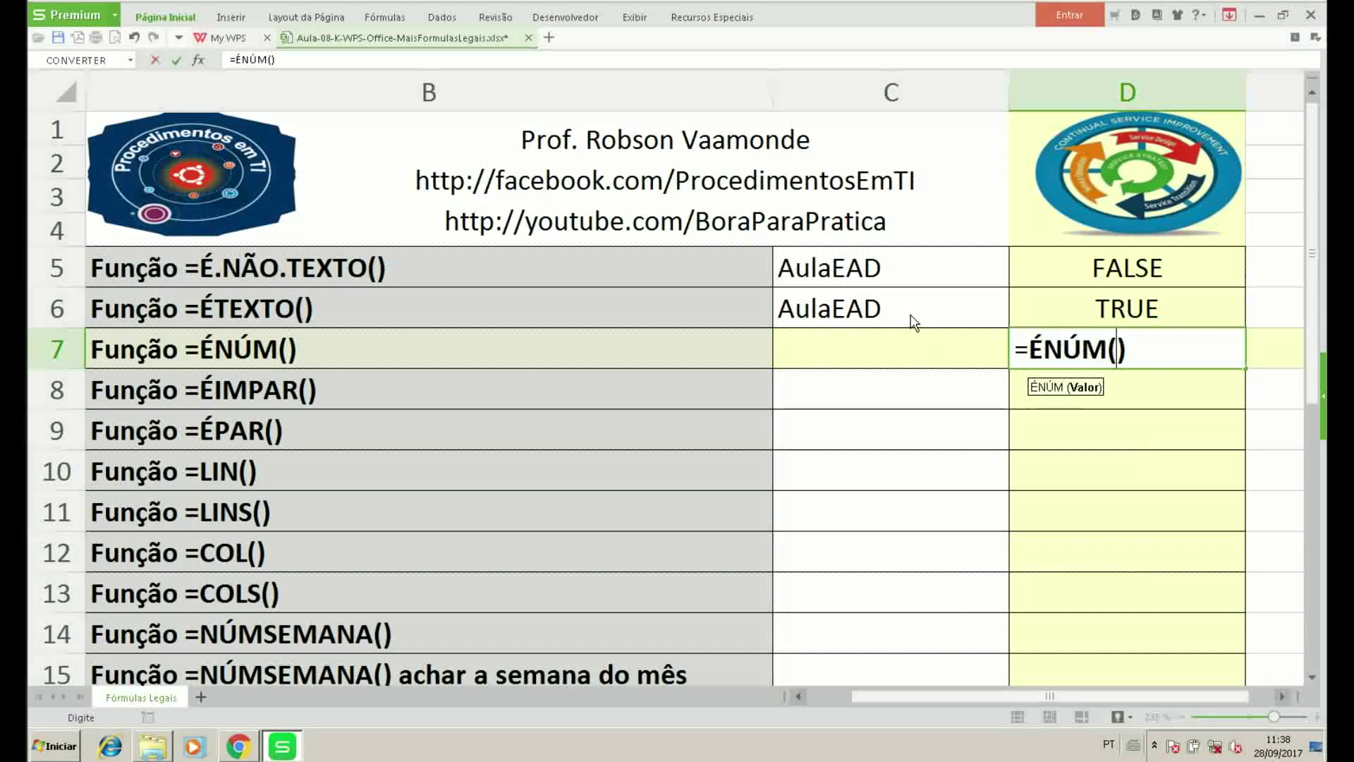
left_click(873, 348)
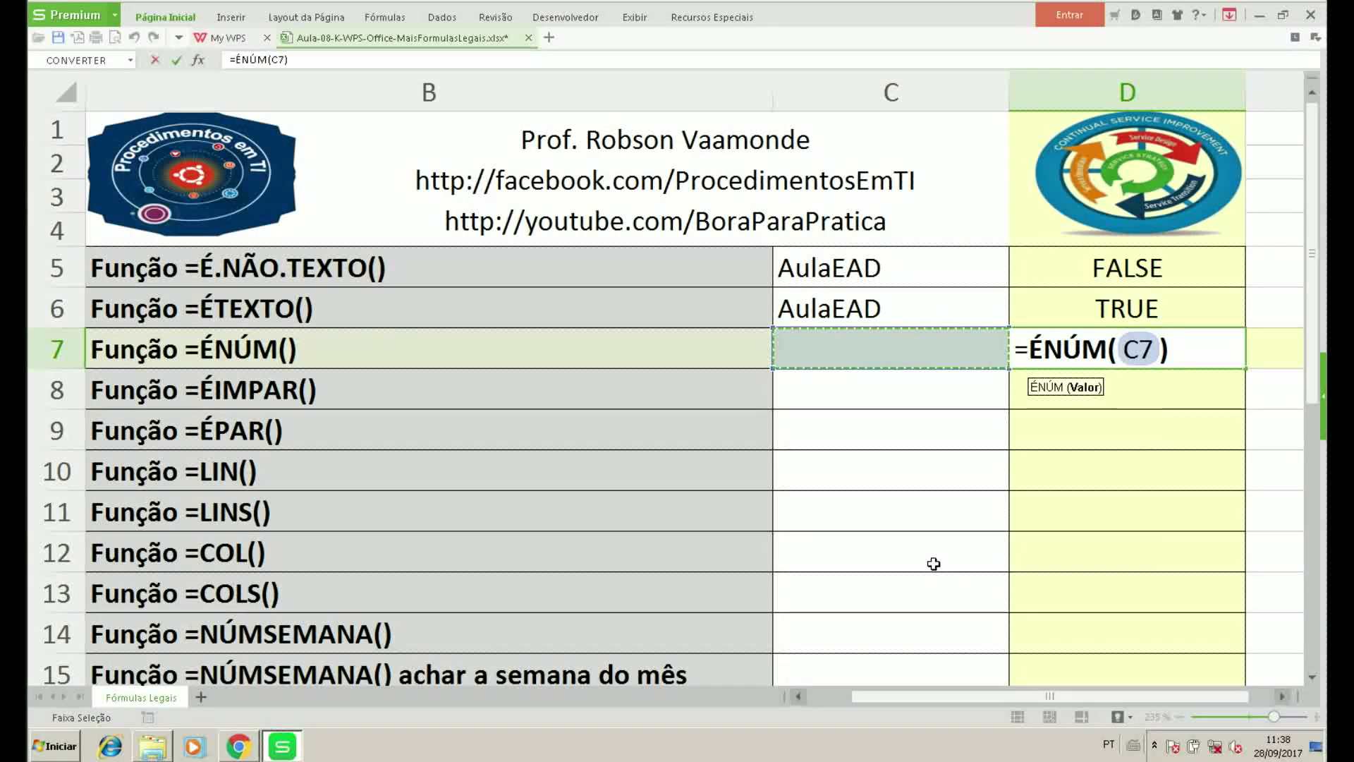
key("Return")
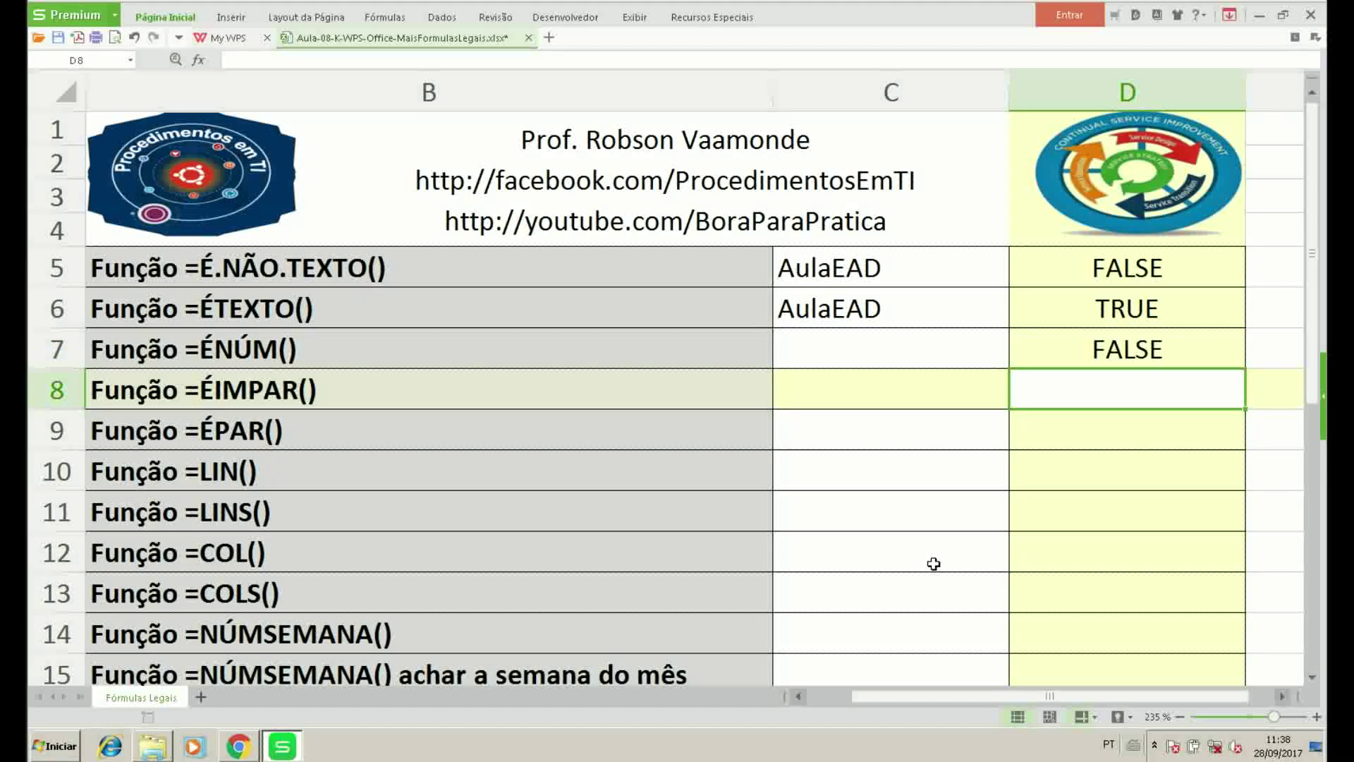
Test C7 with AulaEAD, then leave 155 so D7 shows TRUE.
key("Up")
key("Left")
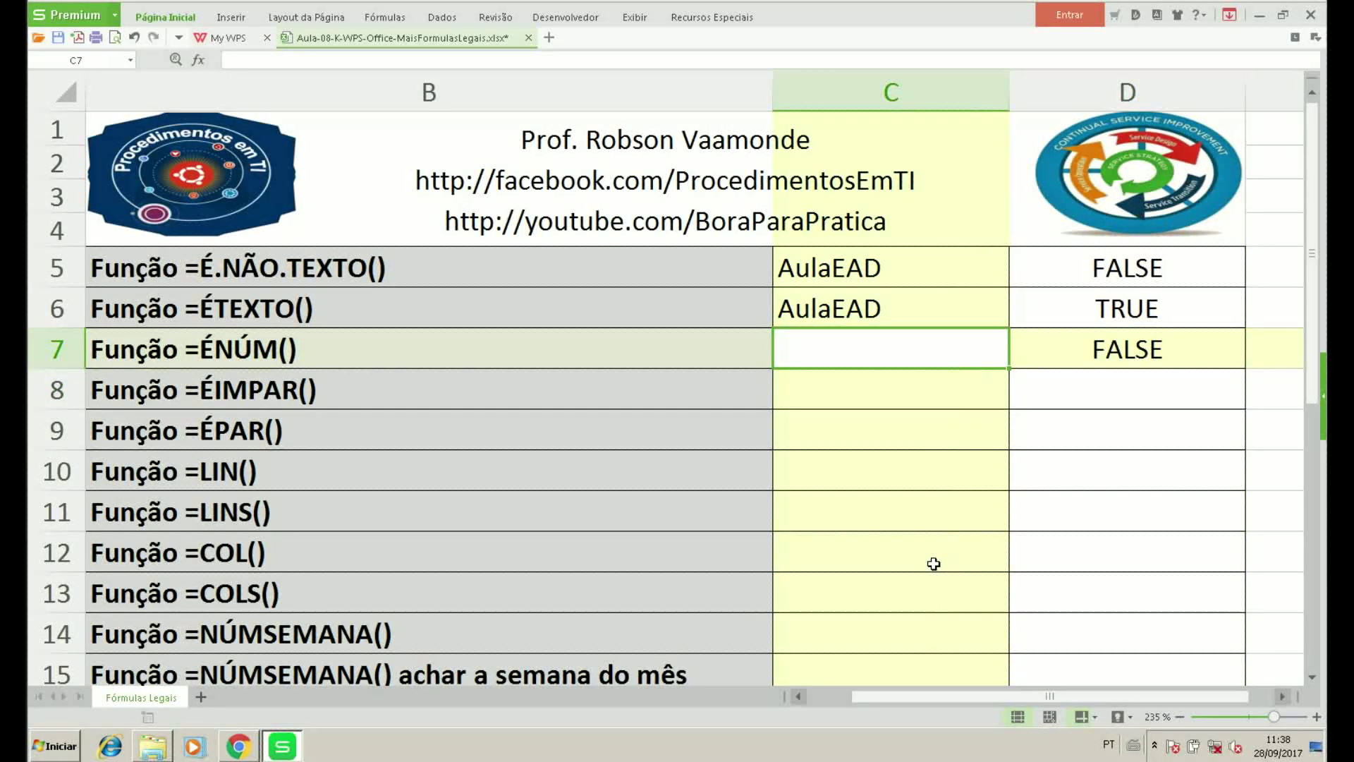
type("AulaEAD")
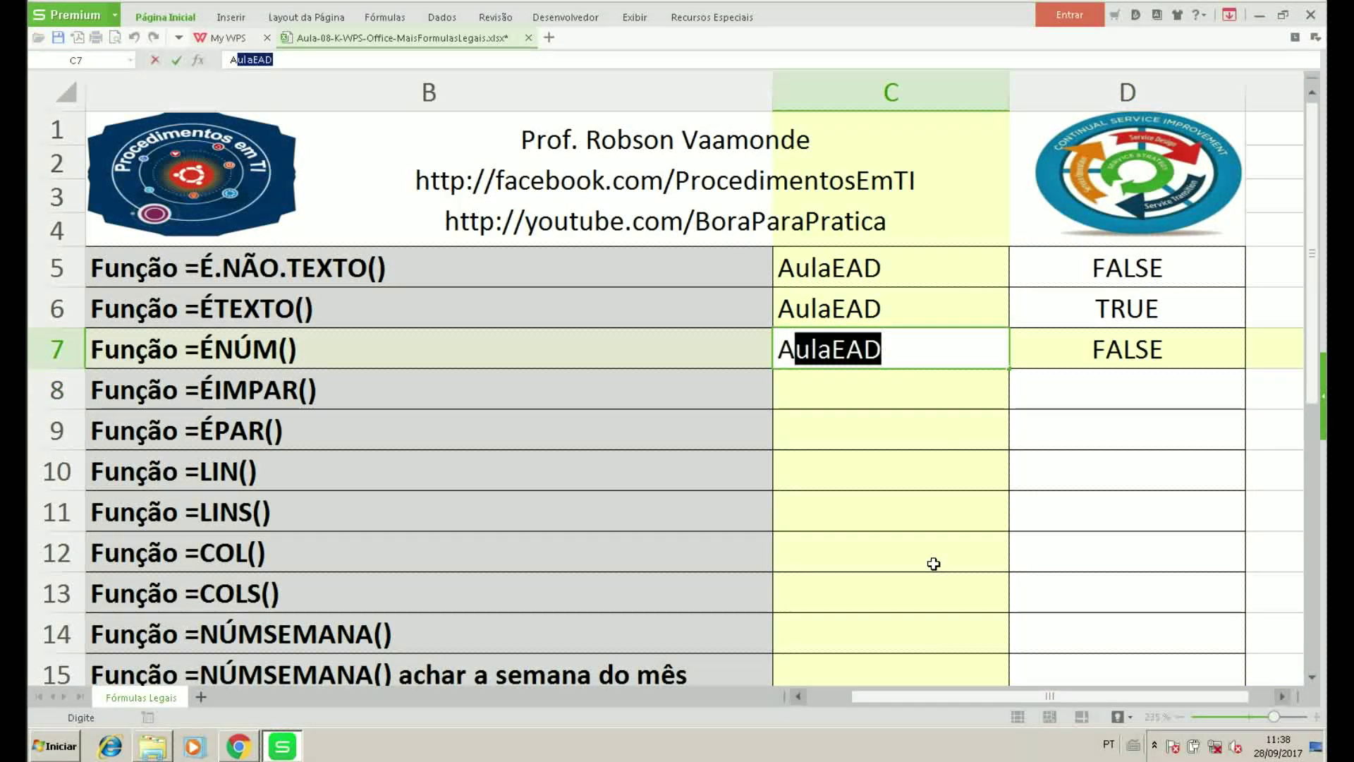
key("Return")
key("Up")
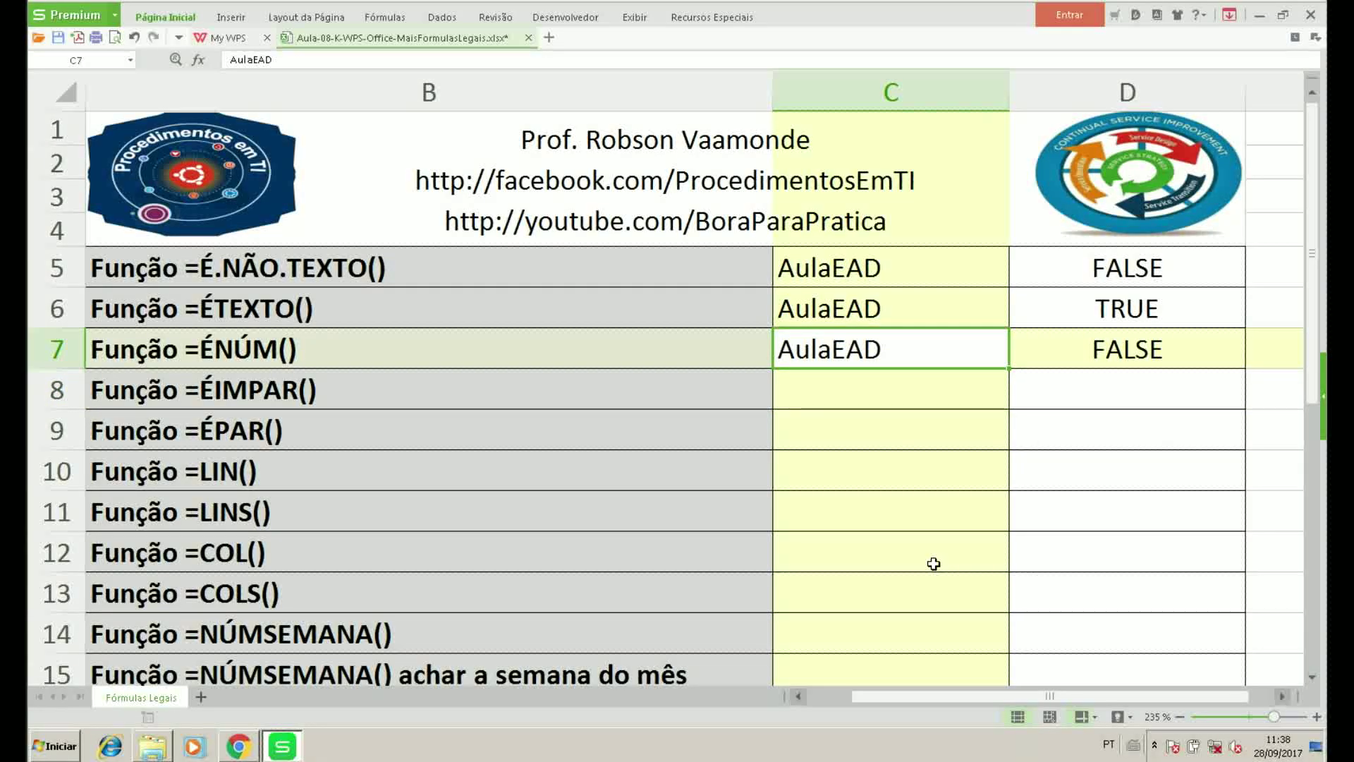
type("155")
key("Return")
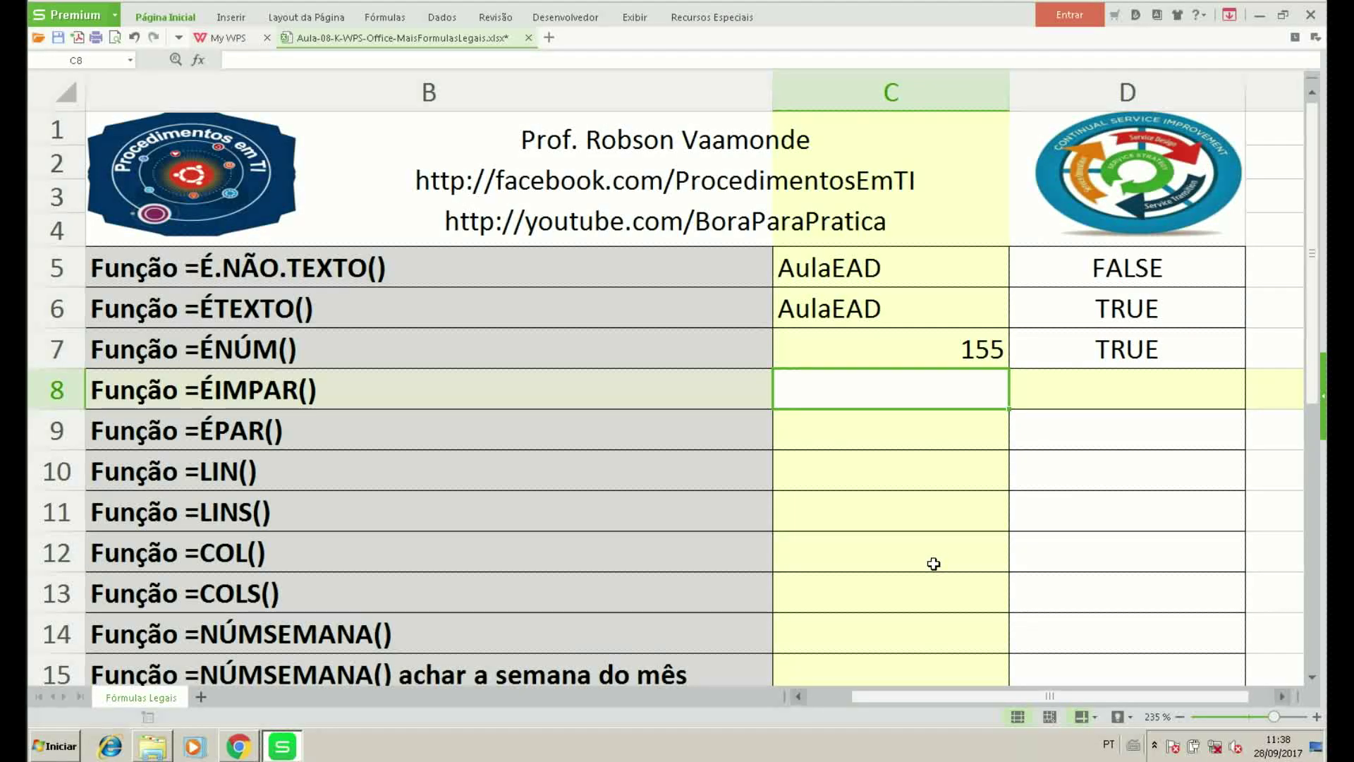
Enter =ÉIMPAR(C8) in D8.
key("Right")
type("=")
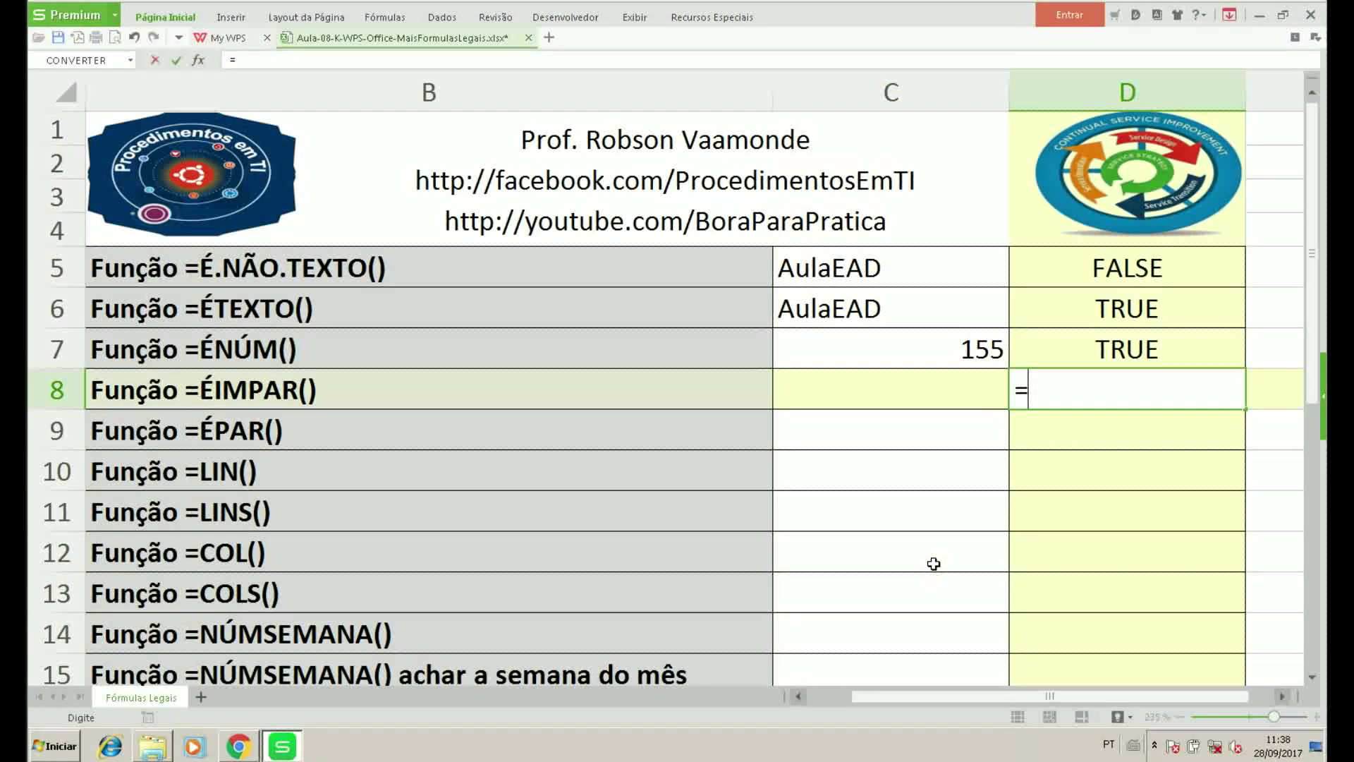
type("é")
key("Down")
key("Down")
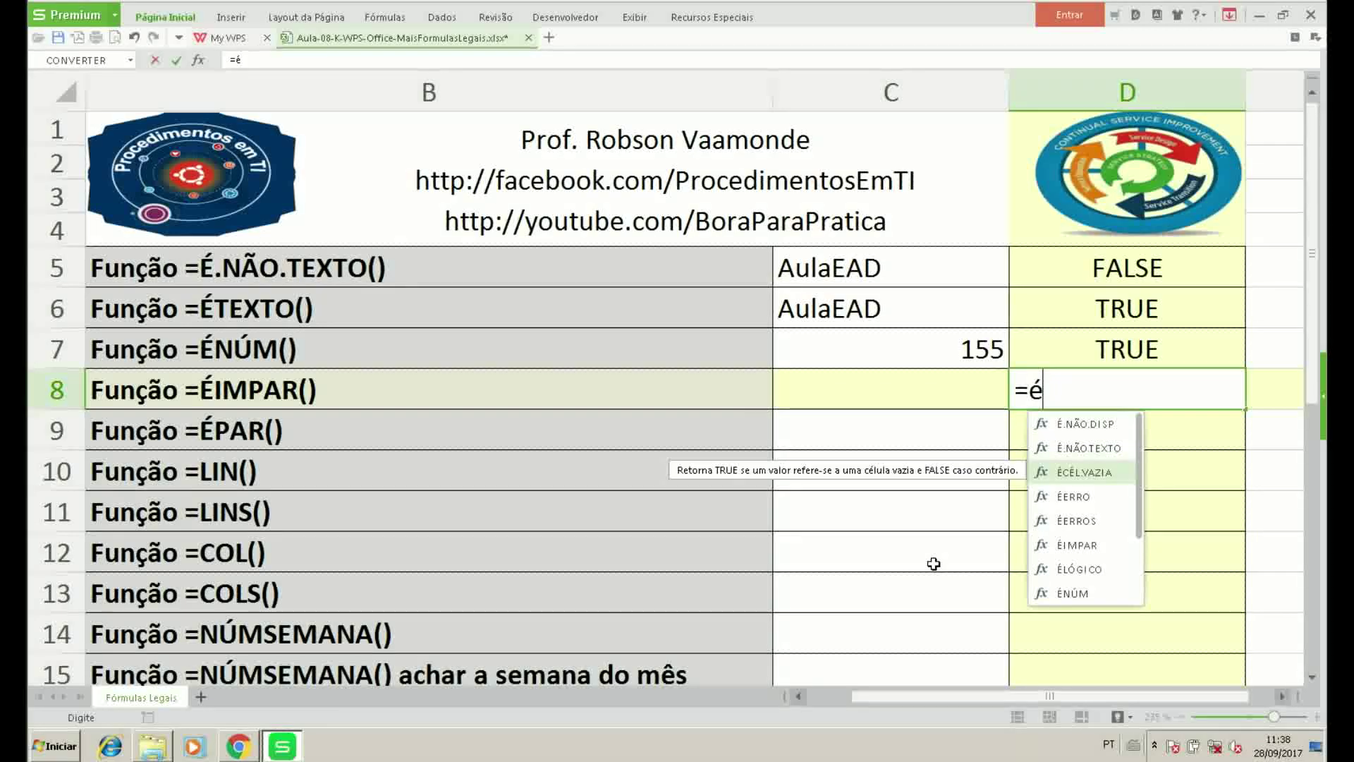
key("Down")
key("Down")
key("Down")
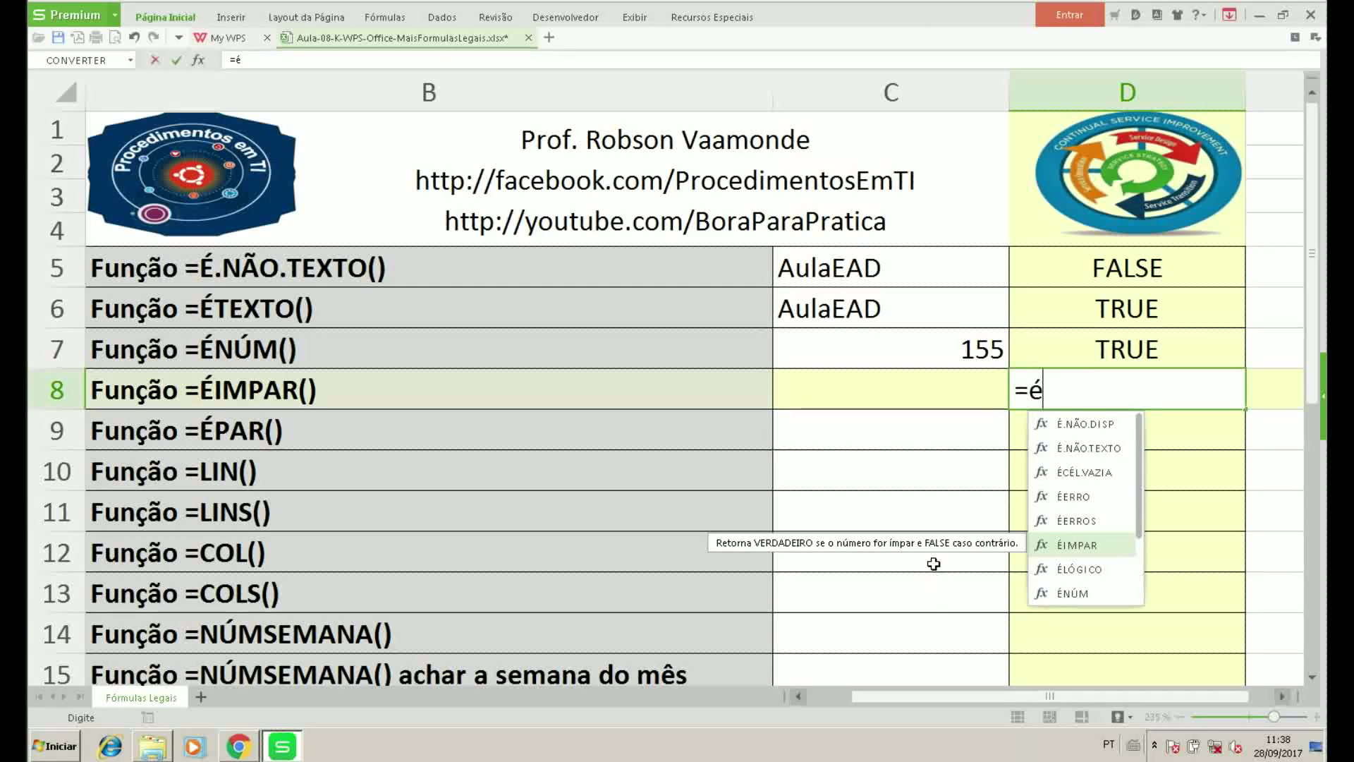
key("Tab")
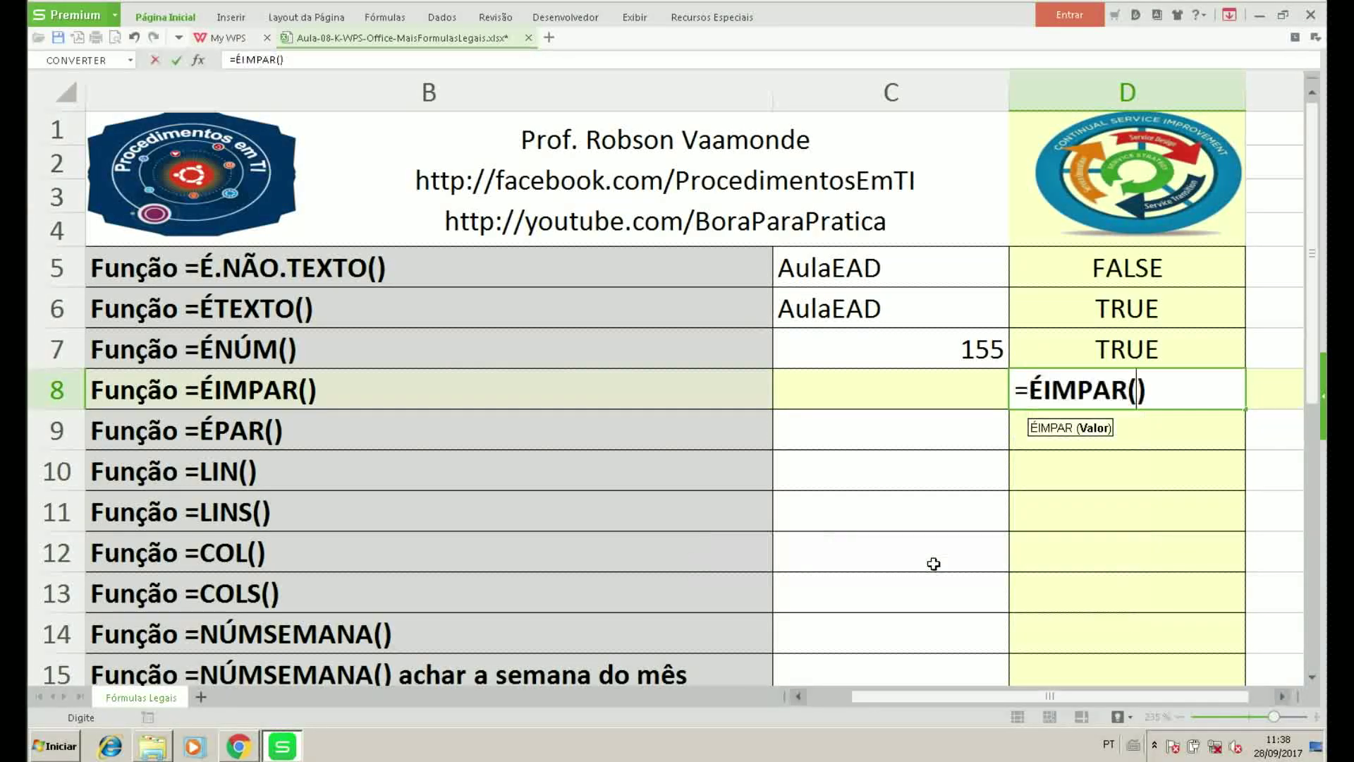
left_click(910, 392)
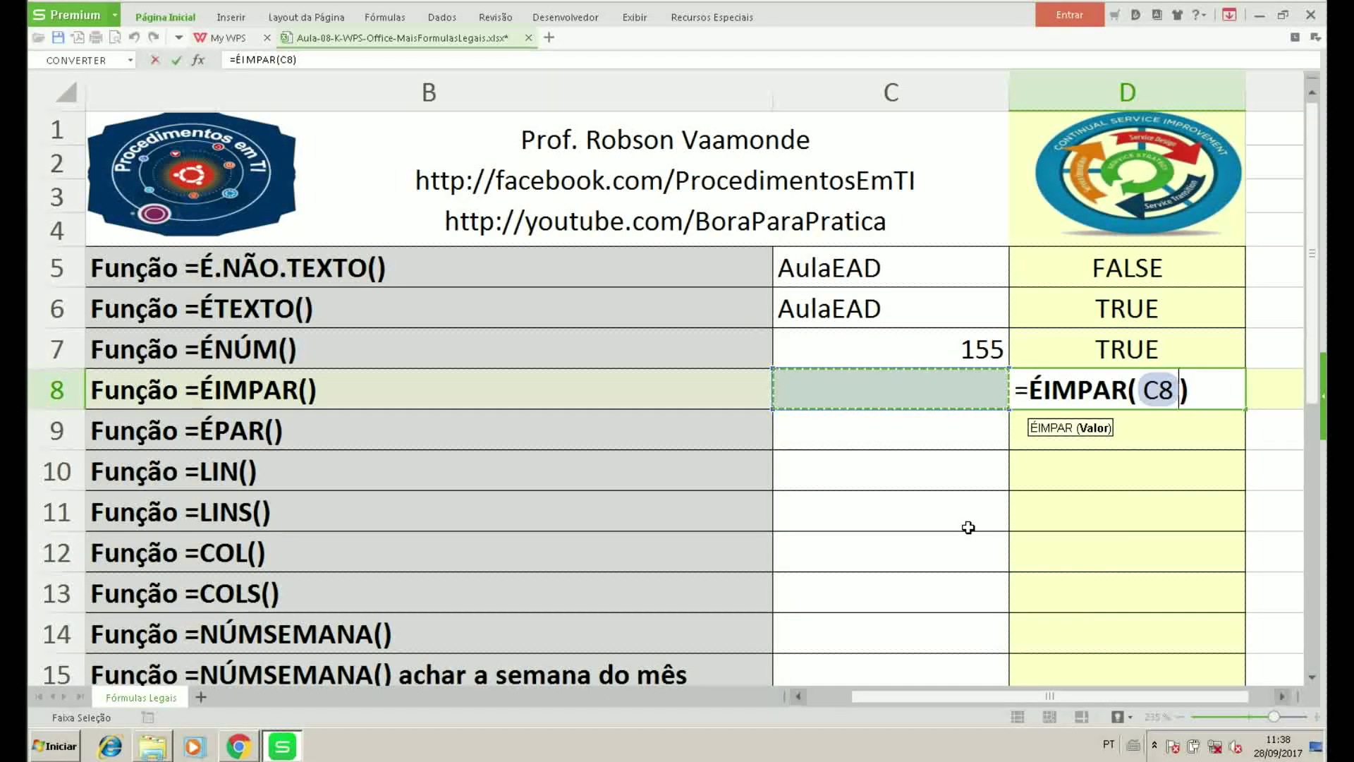
key("Return")
Test C8 with 0, then 1, so D8 shows TRUE.
key("Up")
key("Left")
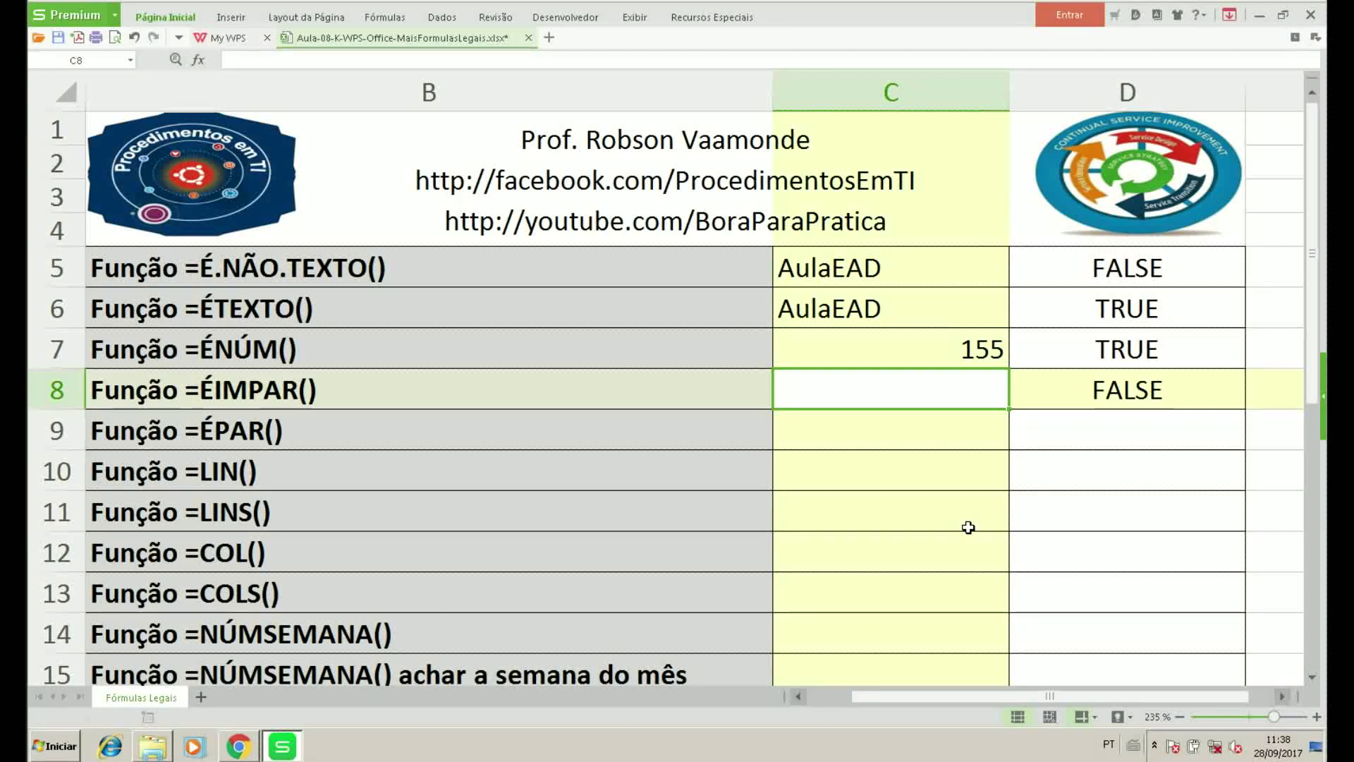
type("0")
key("Return")
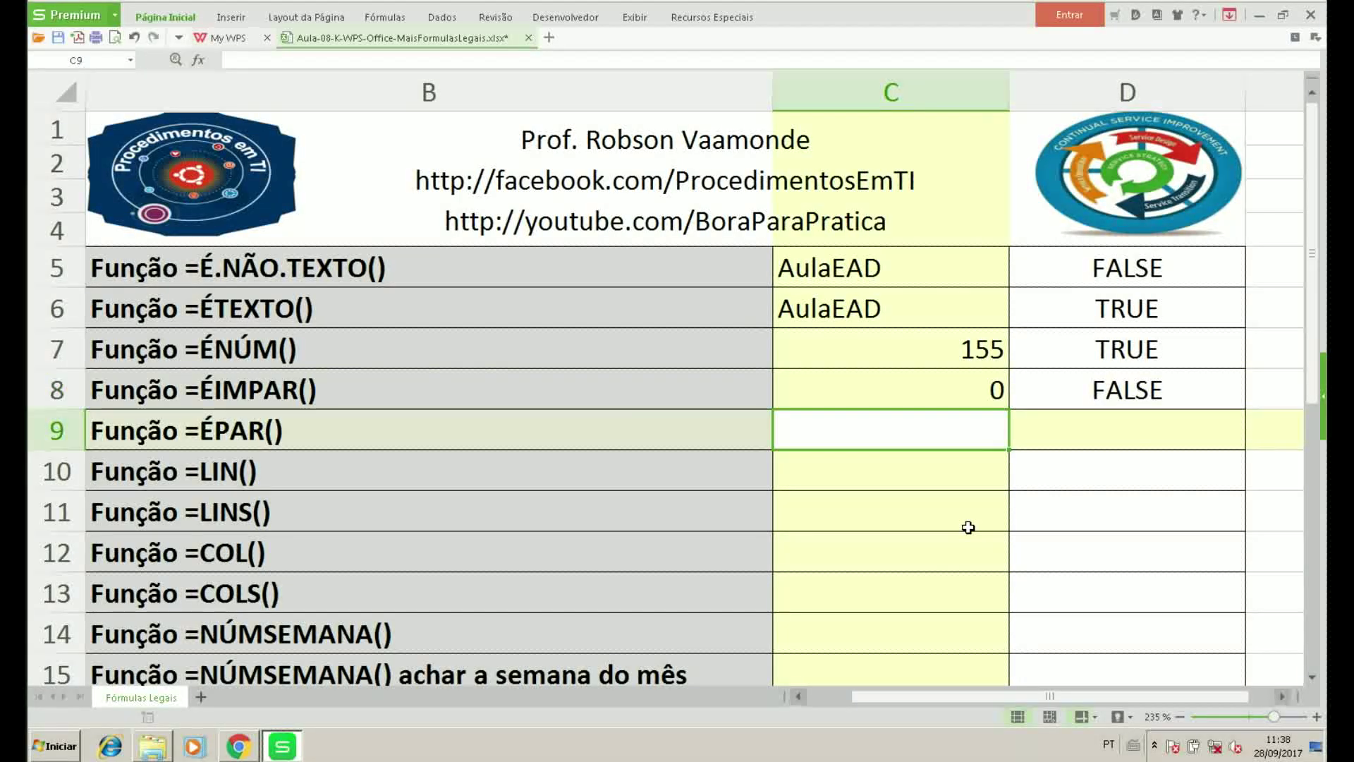
key("Up")
type("1")
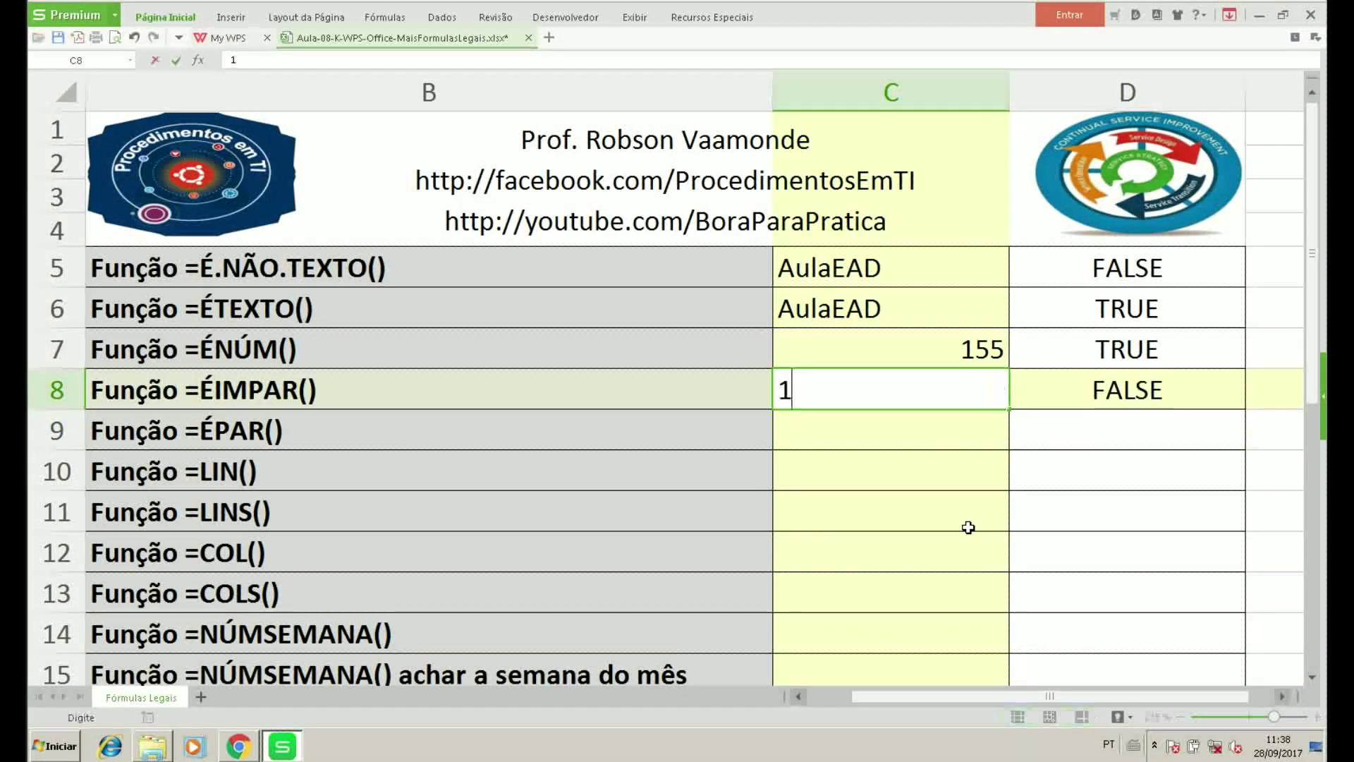
key("Return")
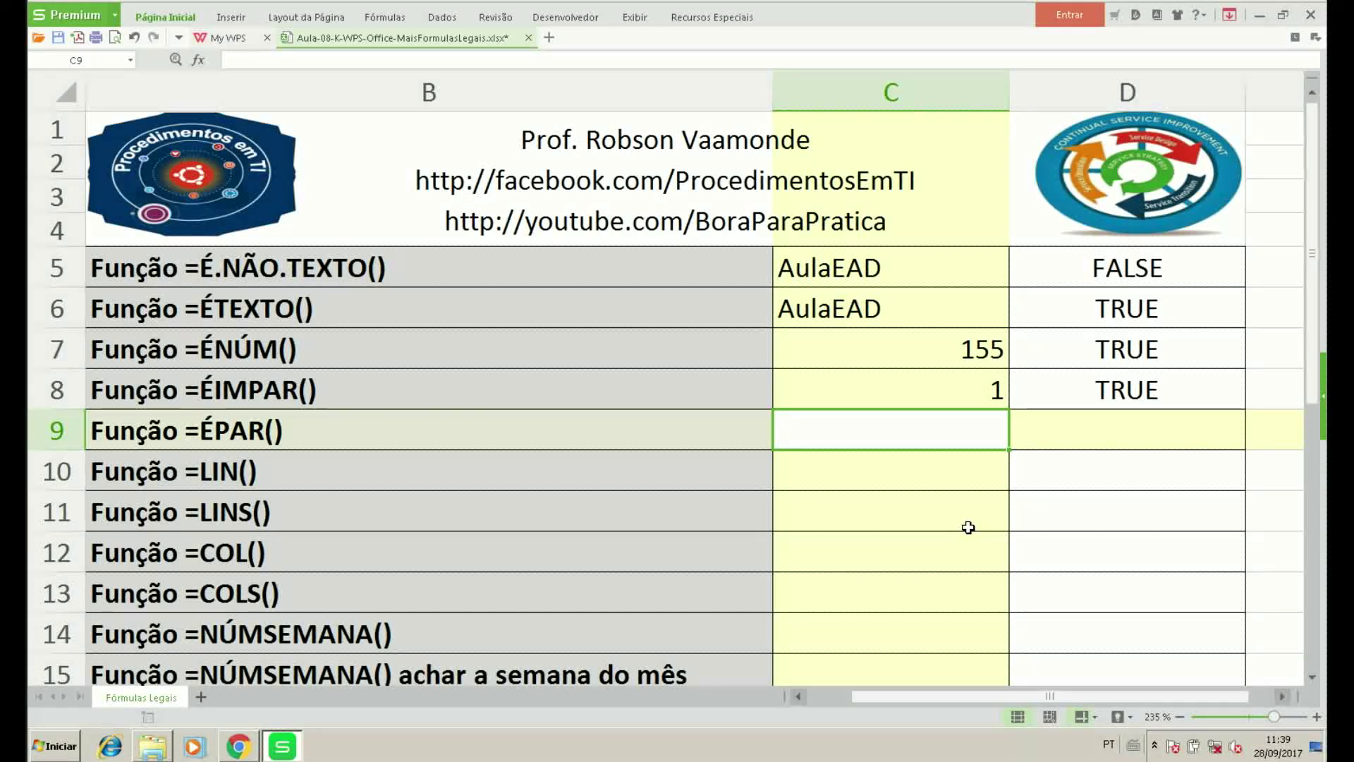
Enter =ÉPAR(C9) in D9.
key("Right")
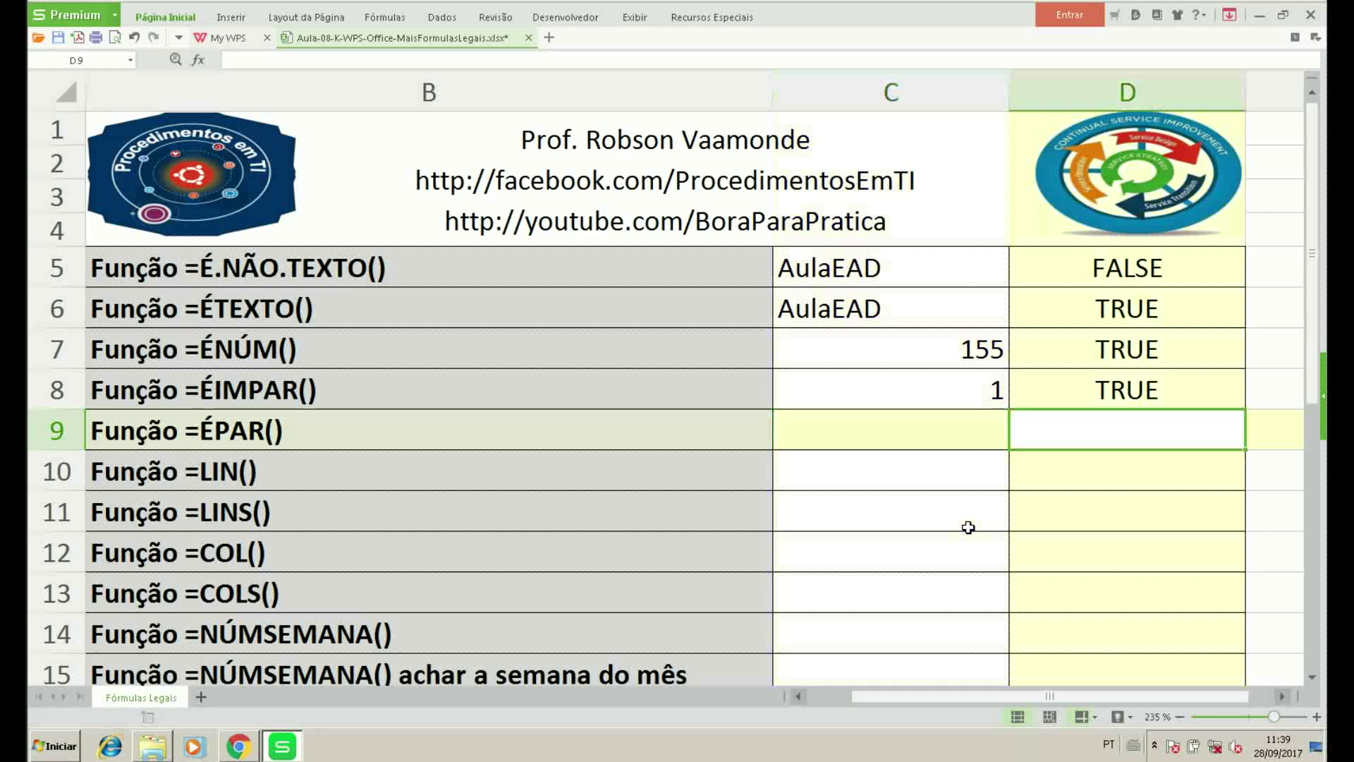
type("=")
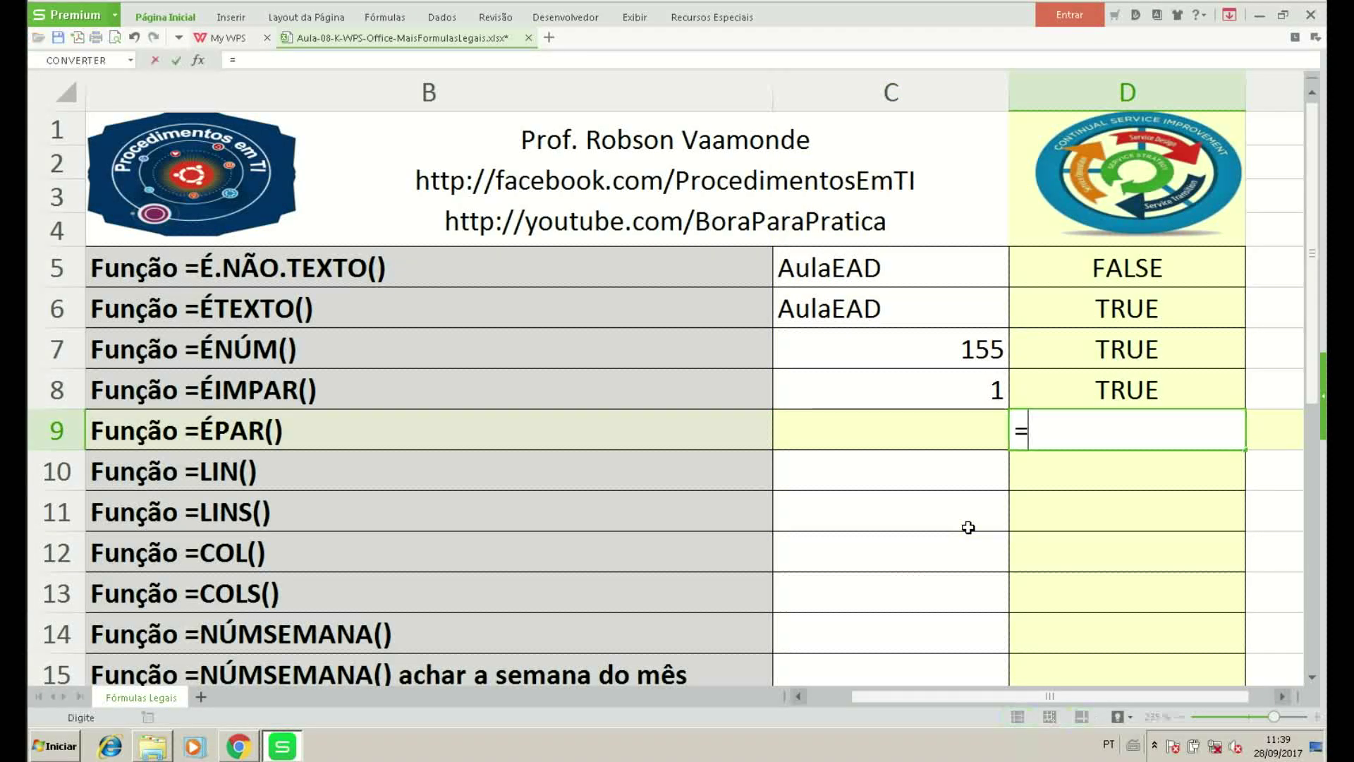
type("ép")
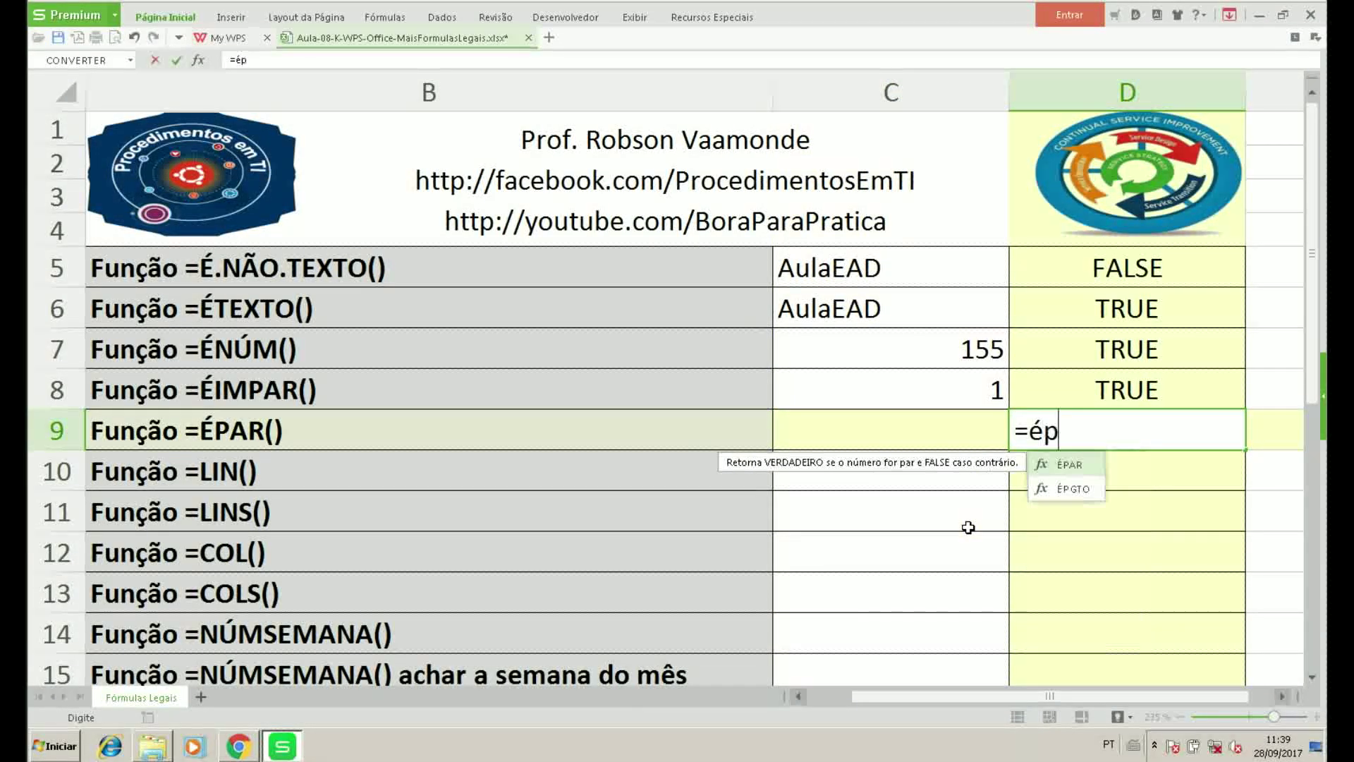
key("Tab")
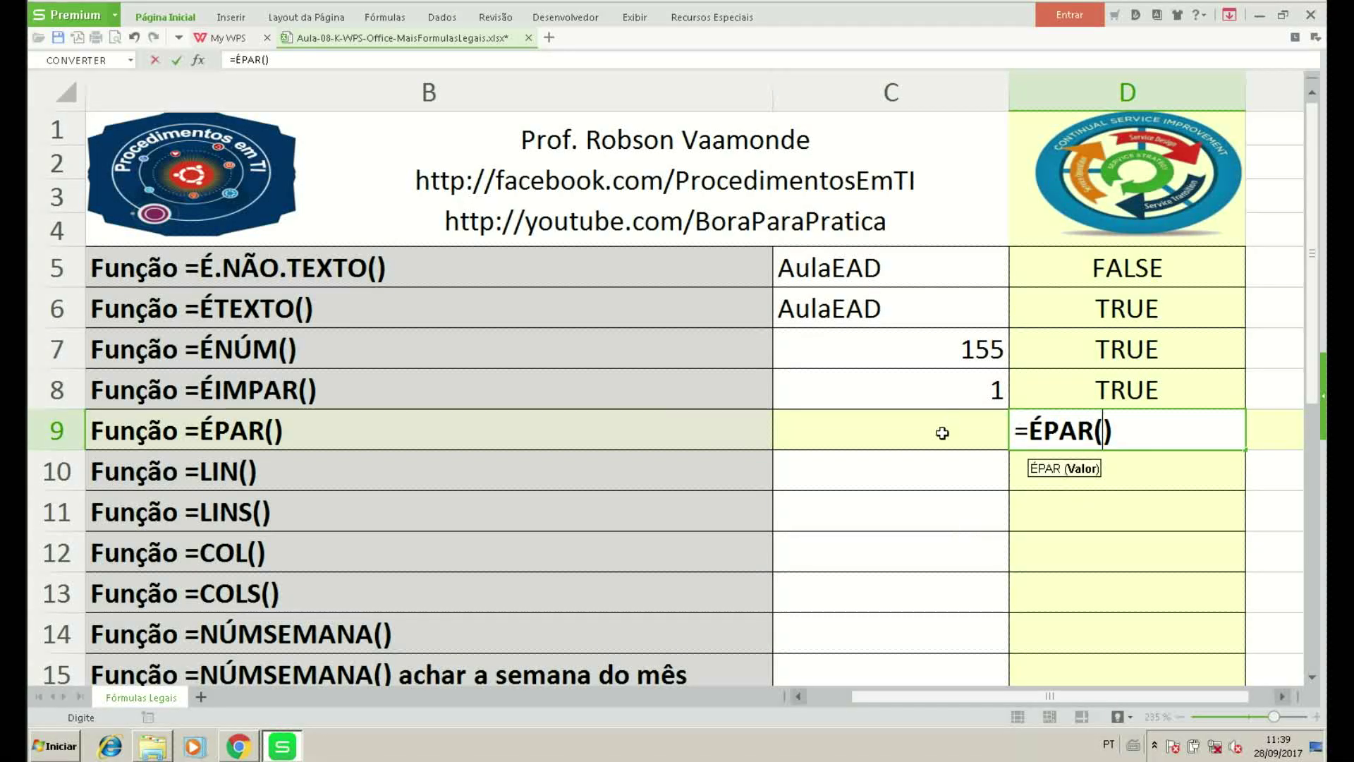
left_click(940, 434)
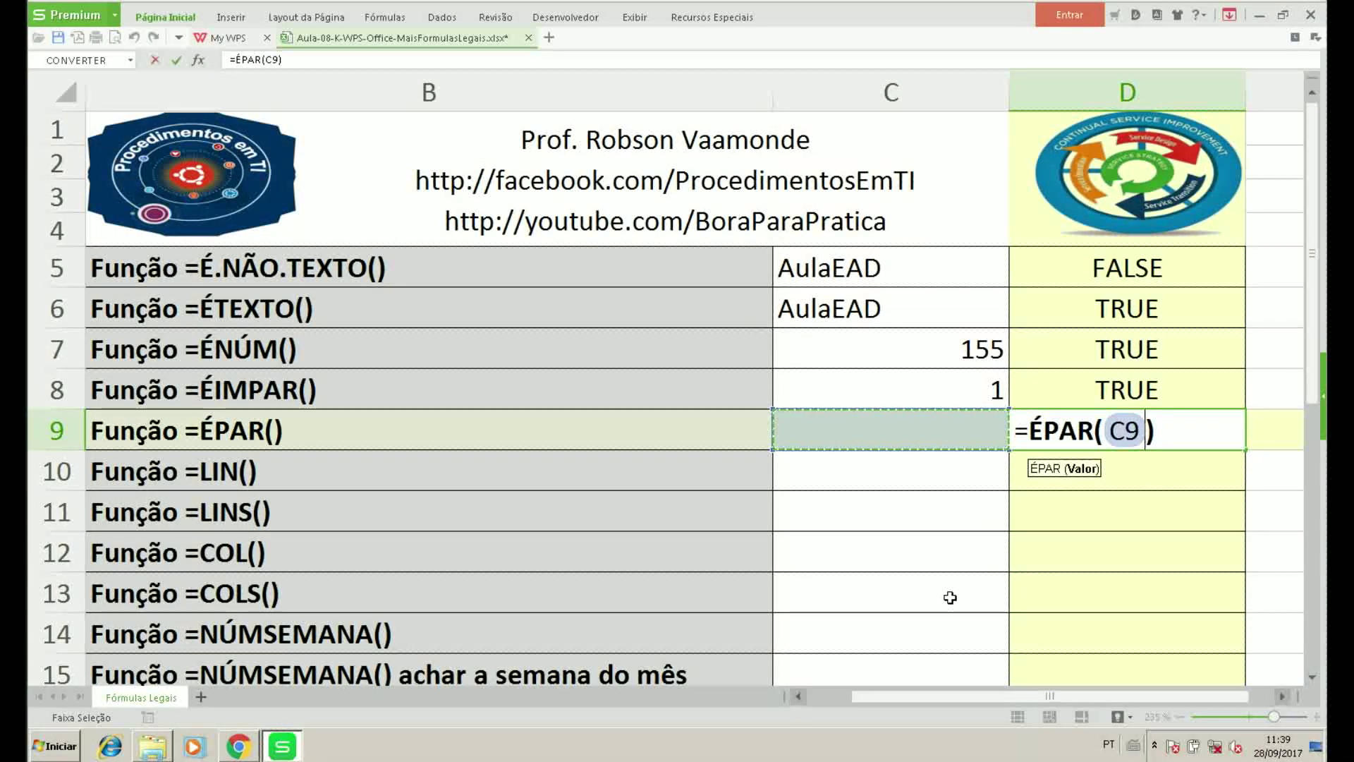
key("Return")
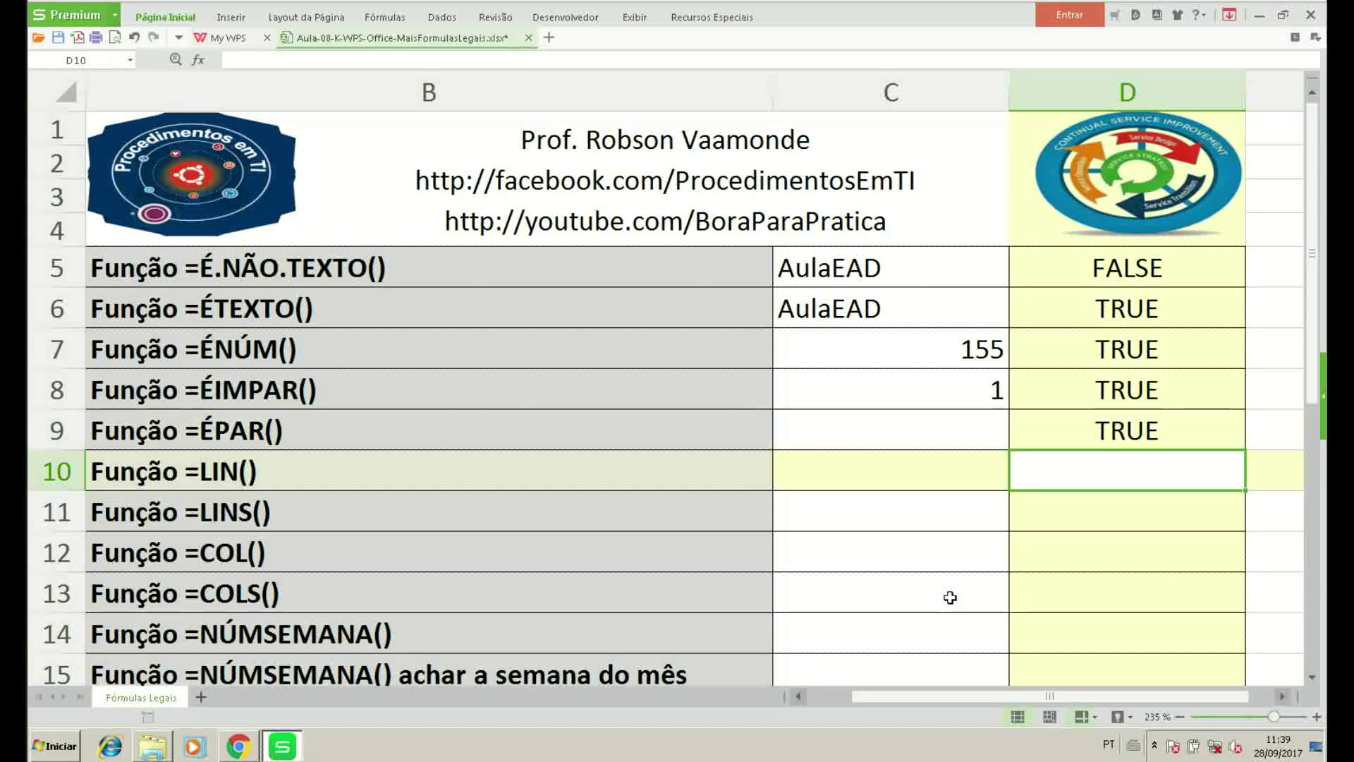
Test C9 with 0, 1, and finally 2 so D9 shows TRUE.
key("Up")
key("Left")
type("0")
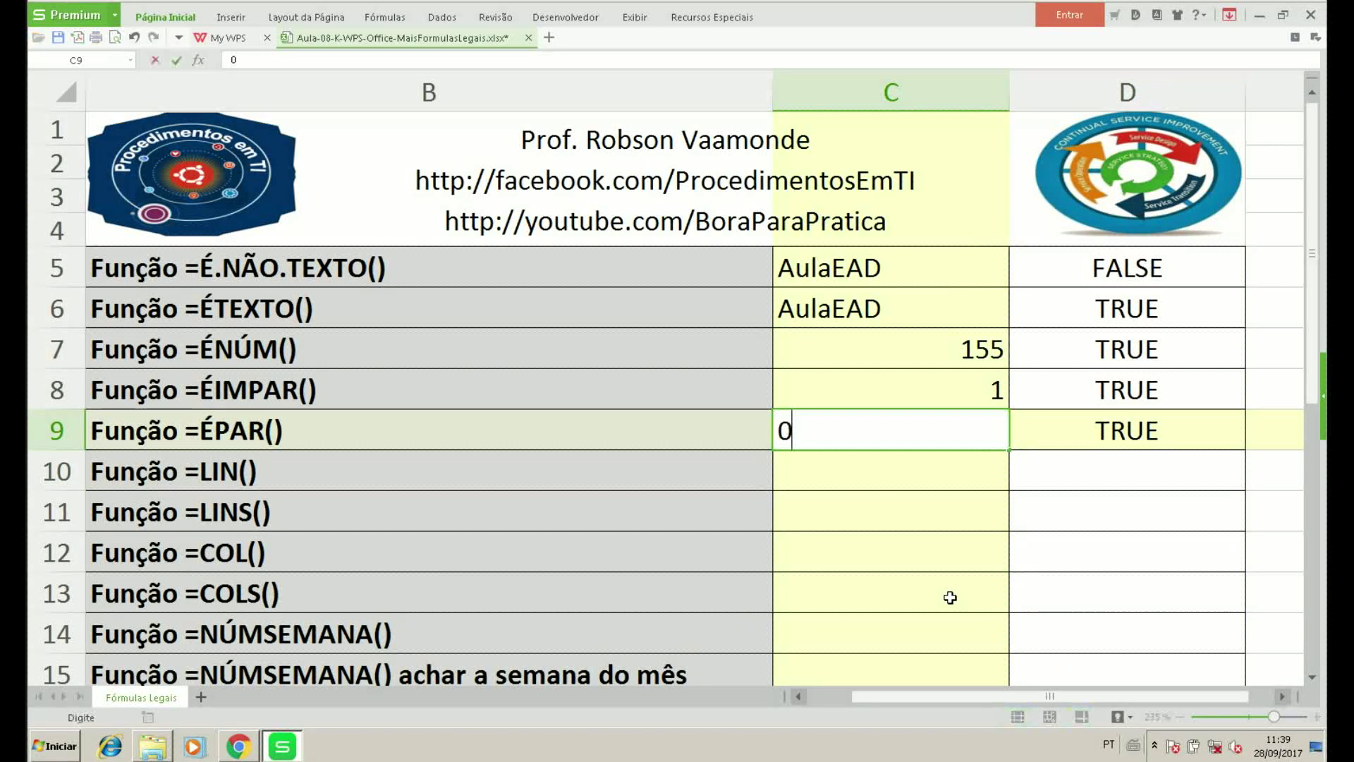
key("Return")
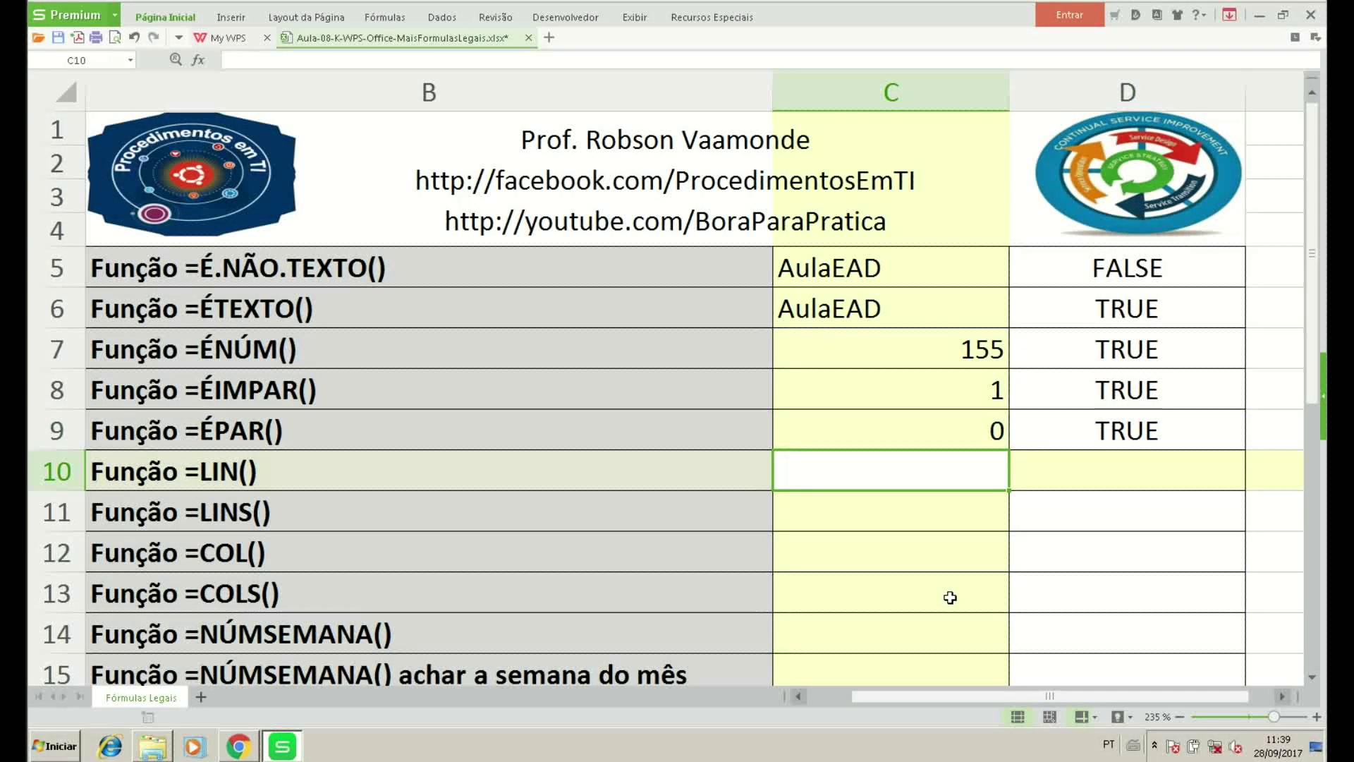
key("Up")
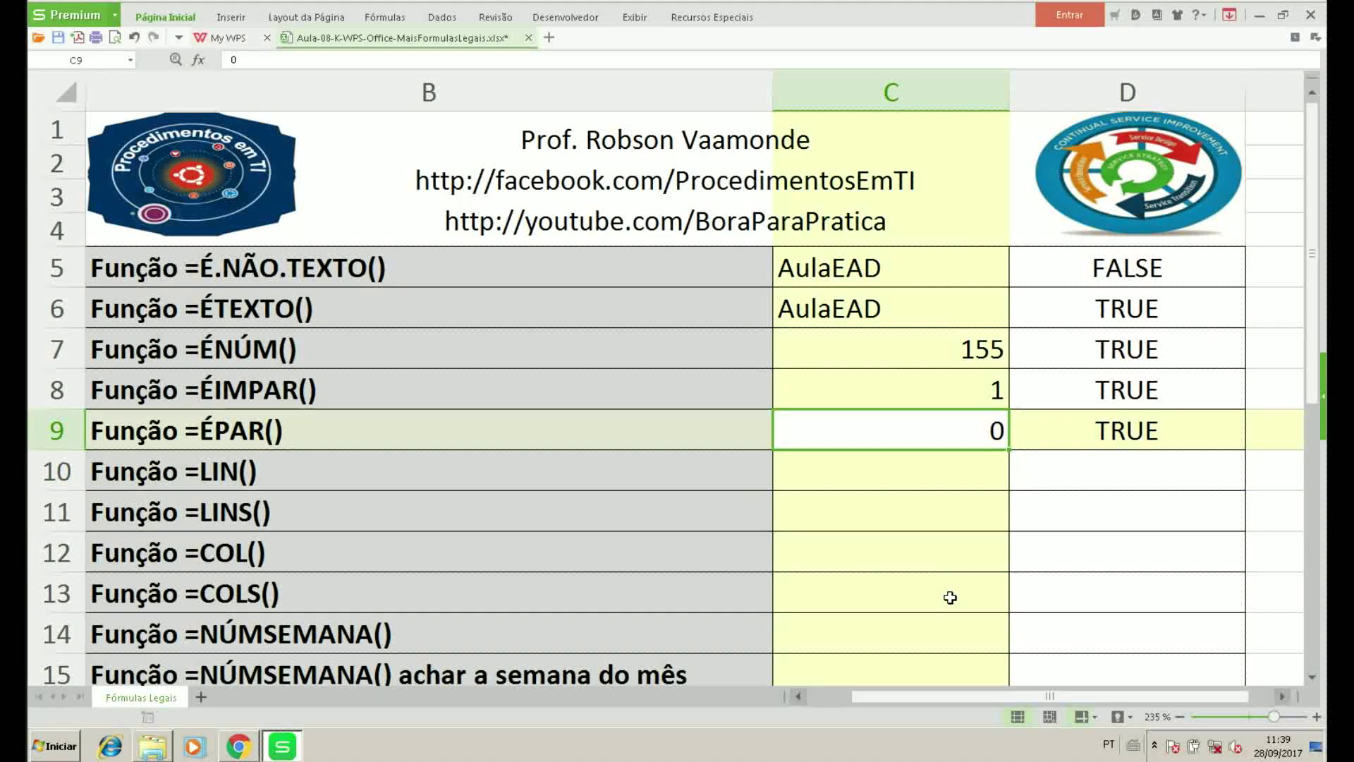
type("1")
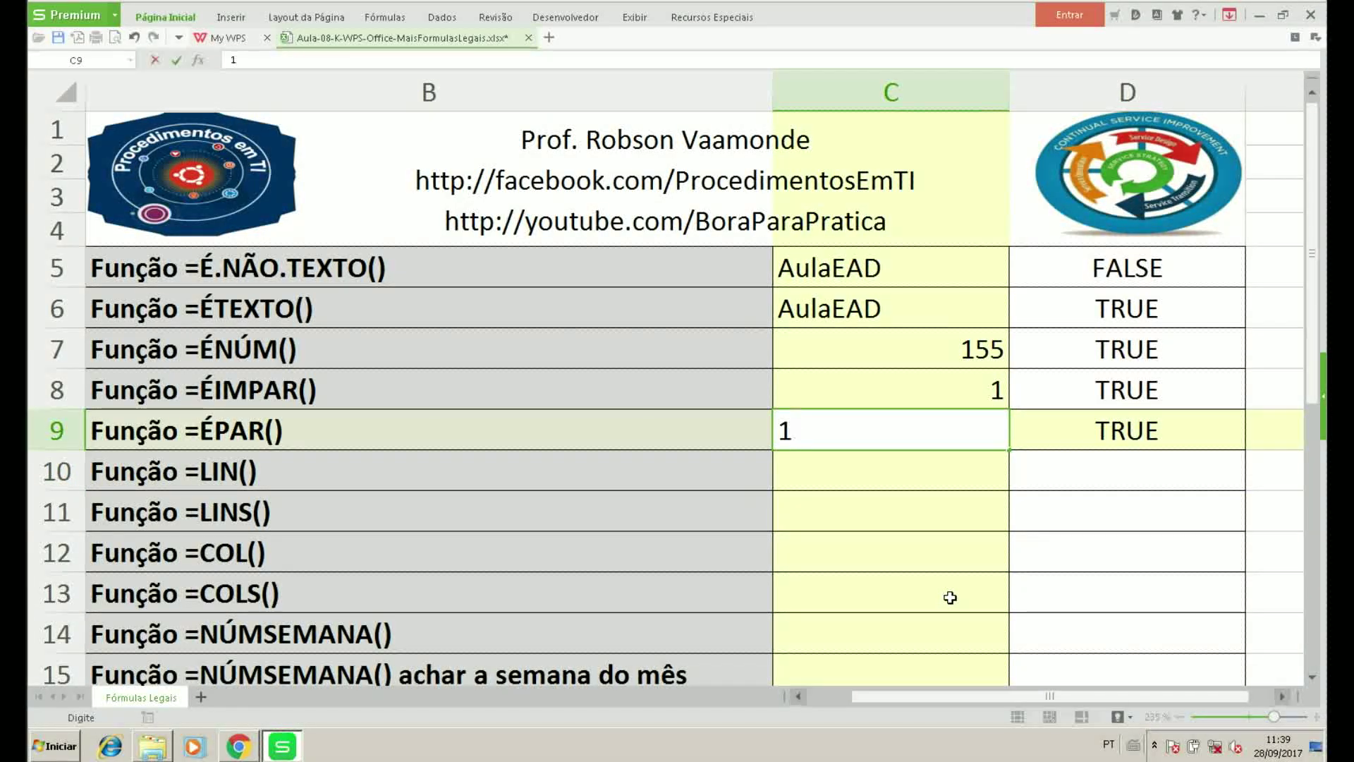
key("Return")
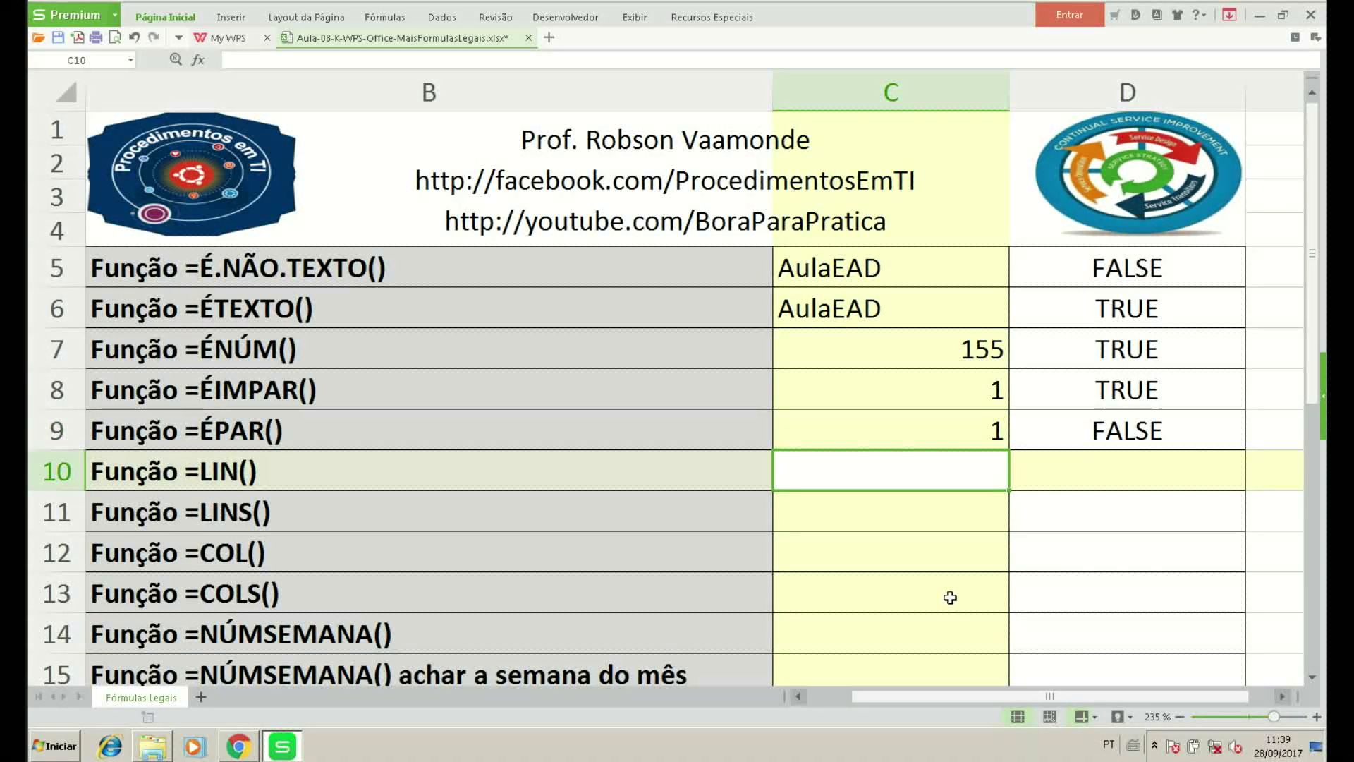
key("Up")
type("2")
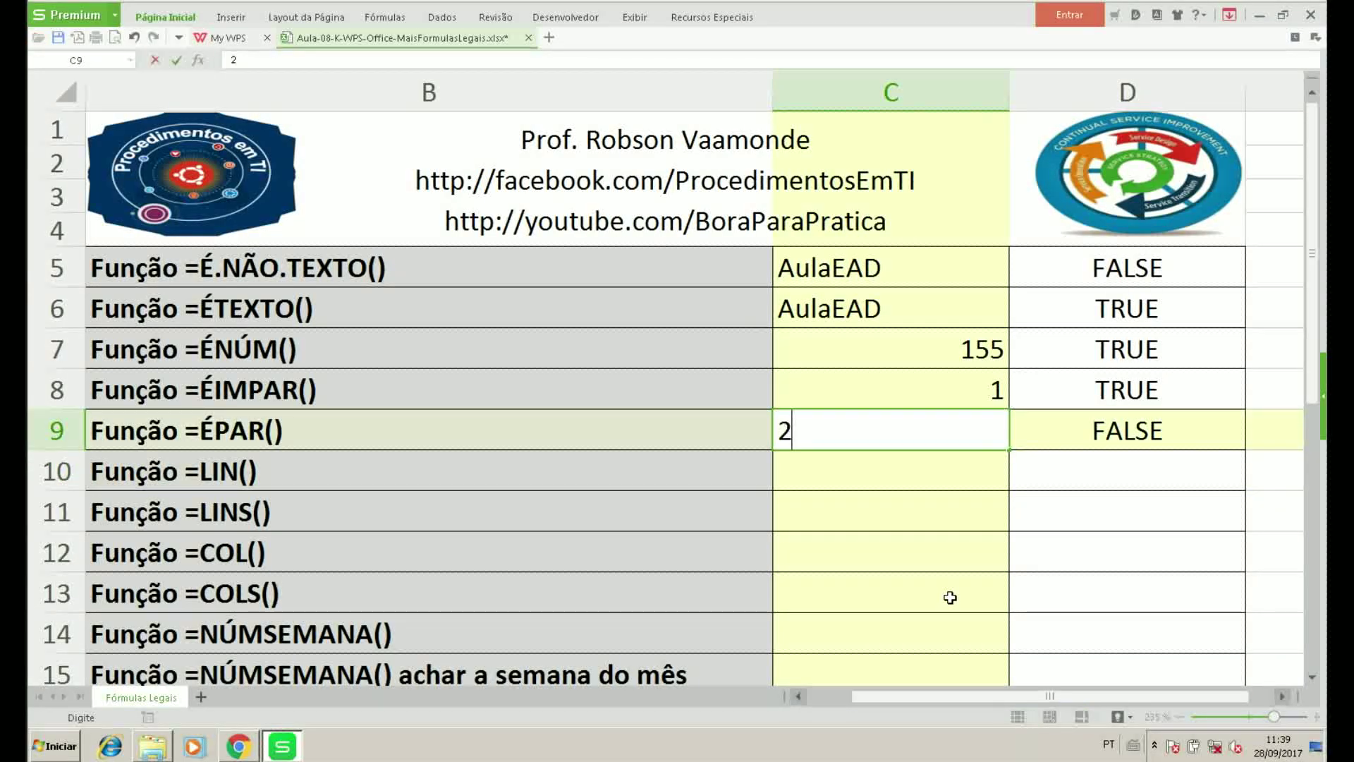
key("Return")
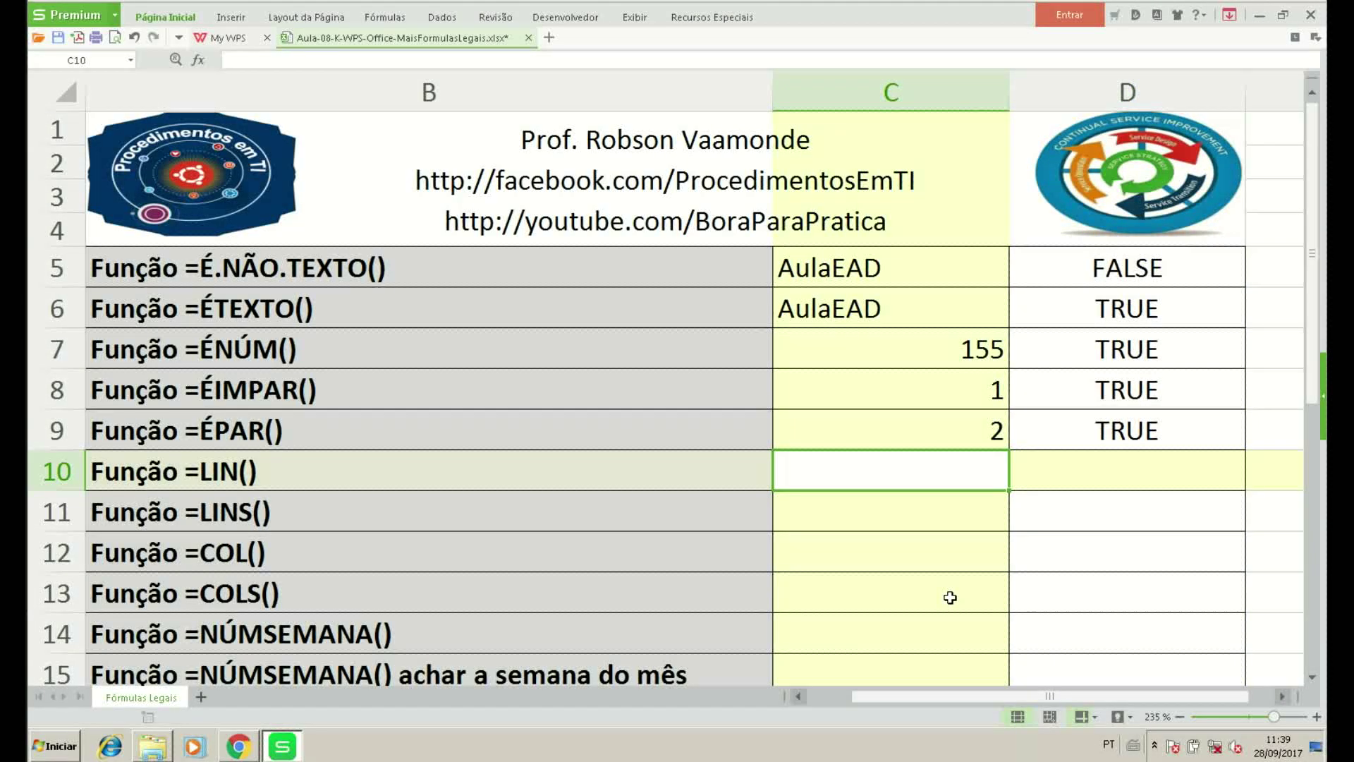
Enter AulaEAD in C10 and =LIN(C10) in D10, returning 10.
type("Au")
key("Tab")
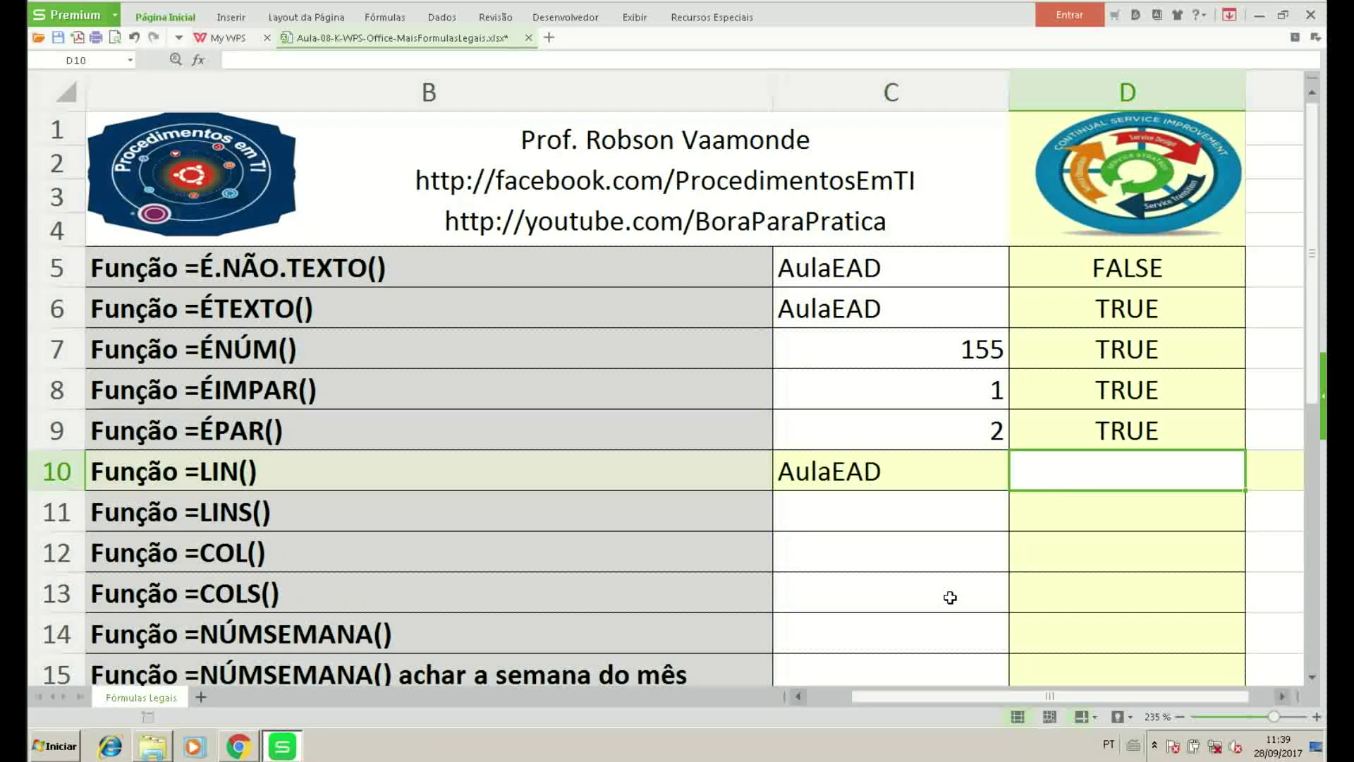
type("=li")
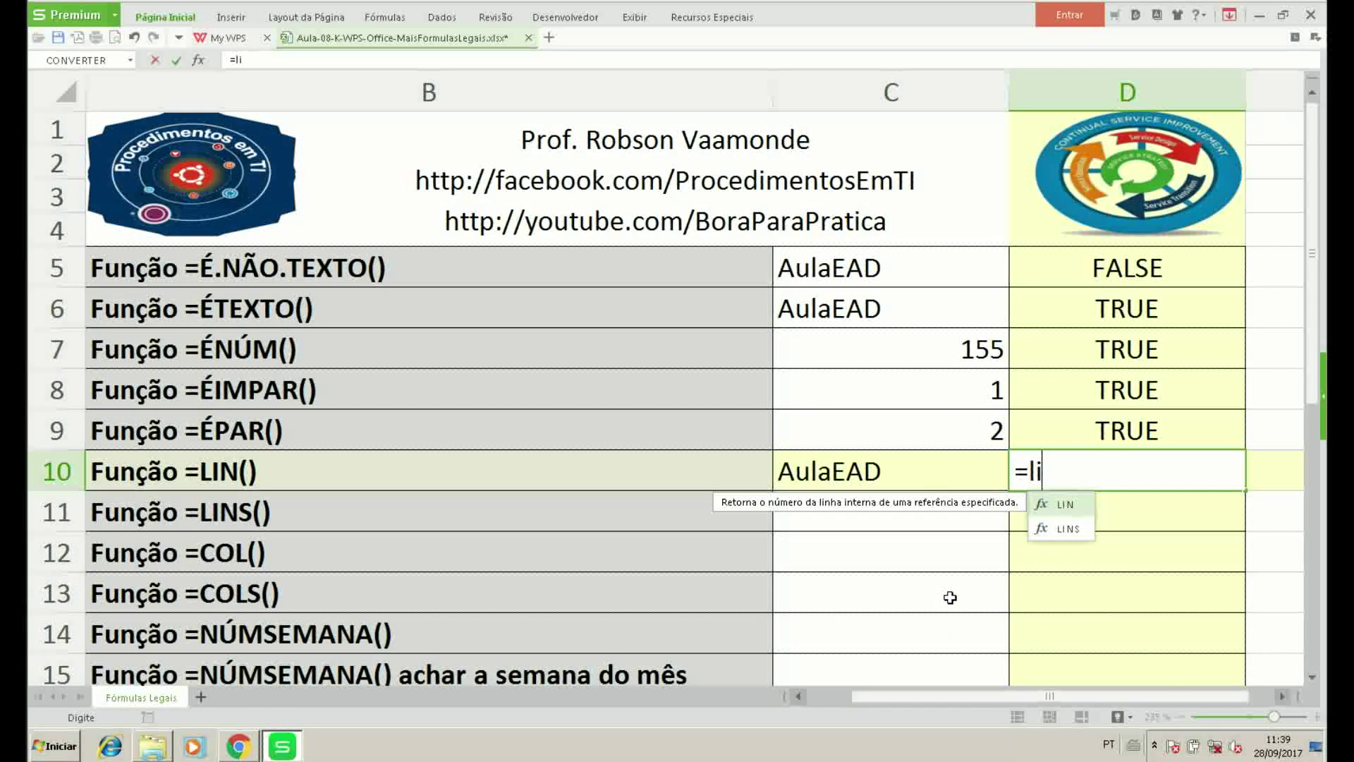
type("n")
key("Tab")
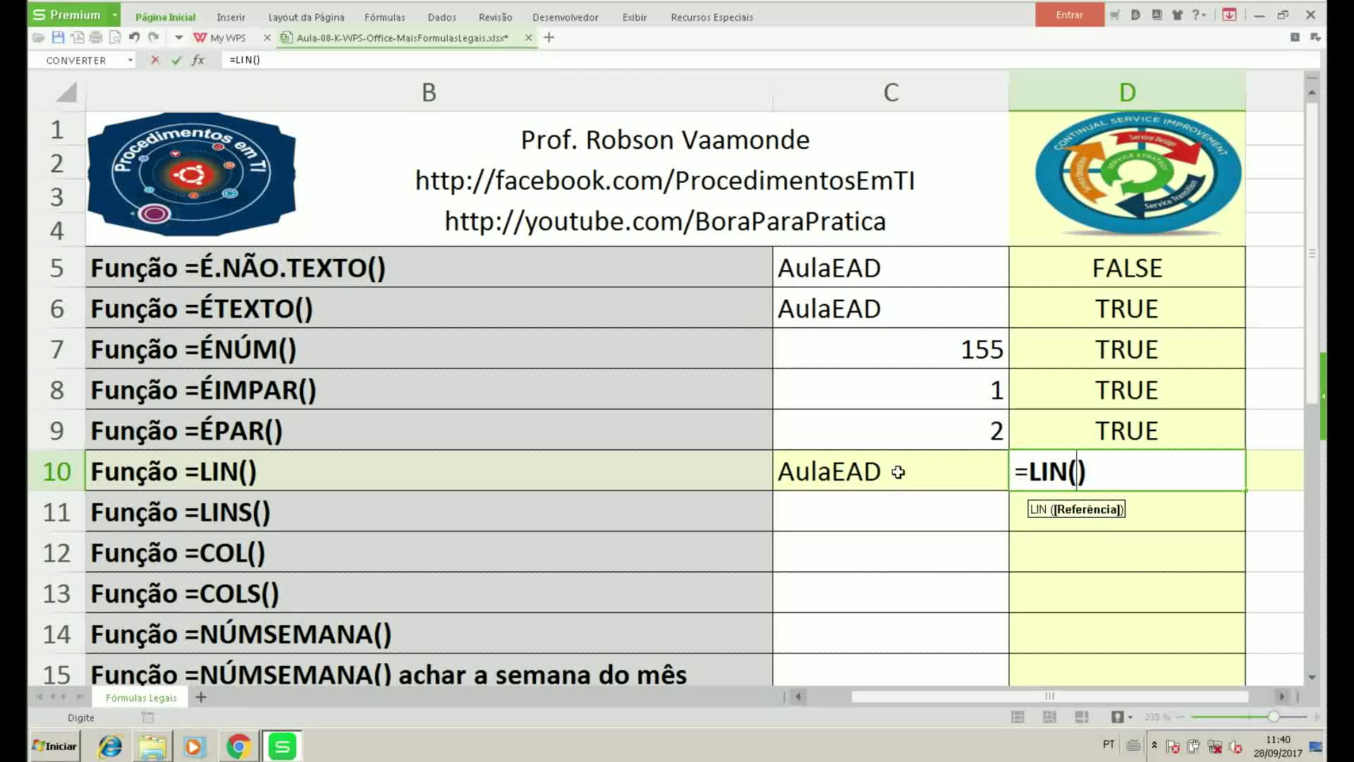
left_click(897, 474)
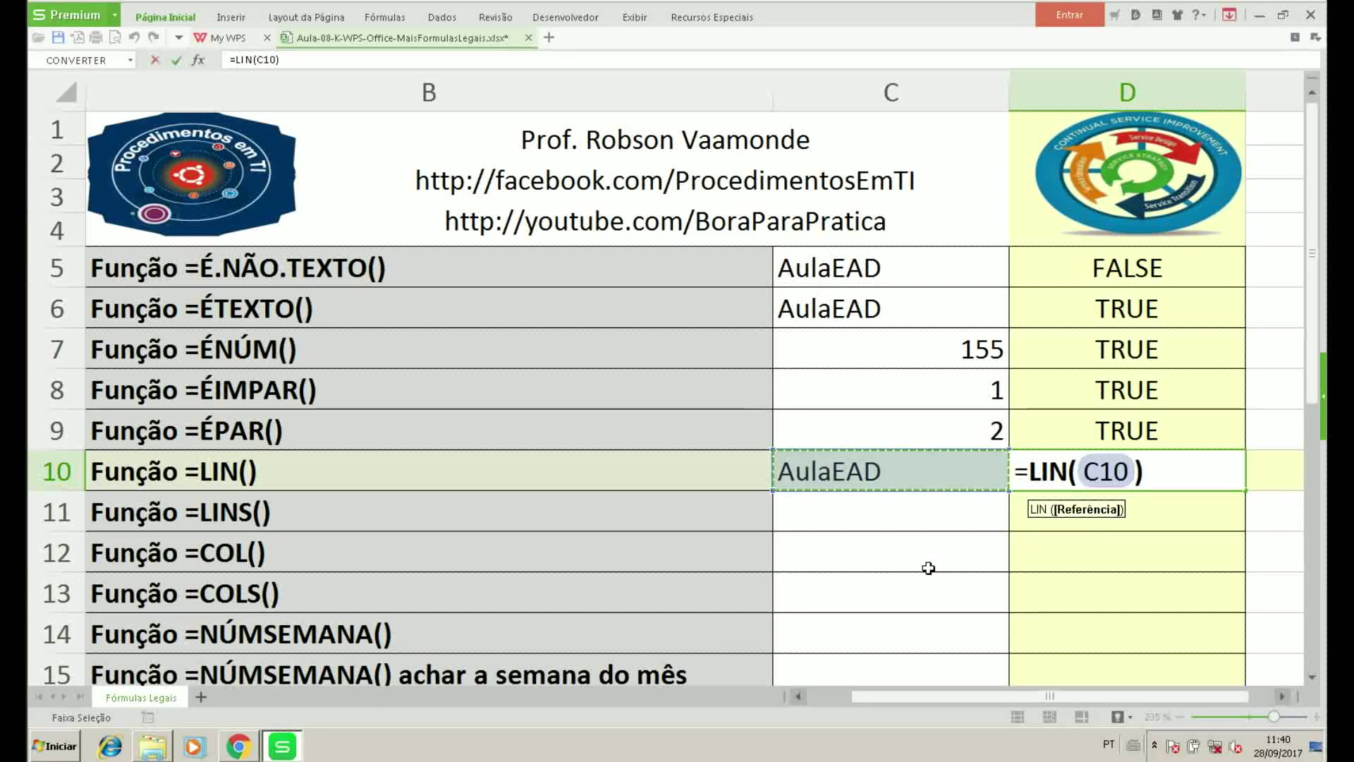
key("Return")
Review row 10 and the D10 formula, then move to D11.
key("Up")
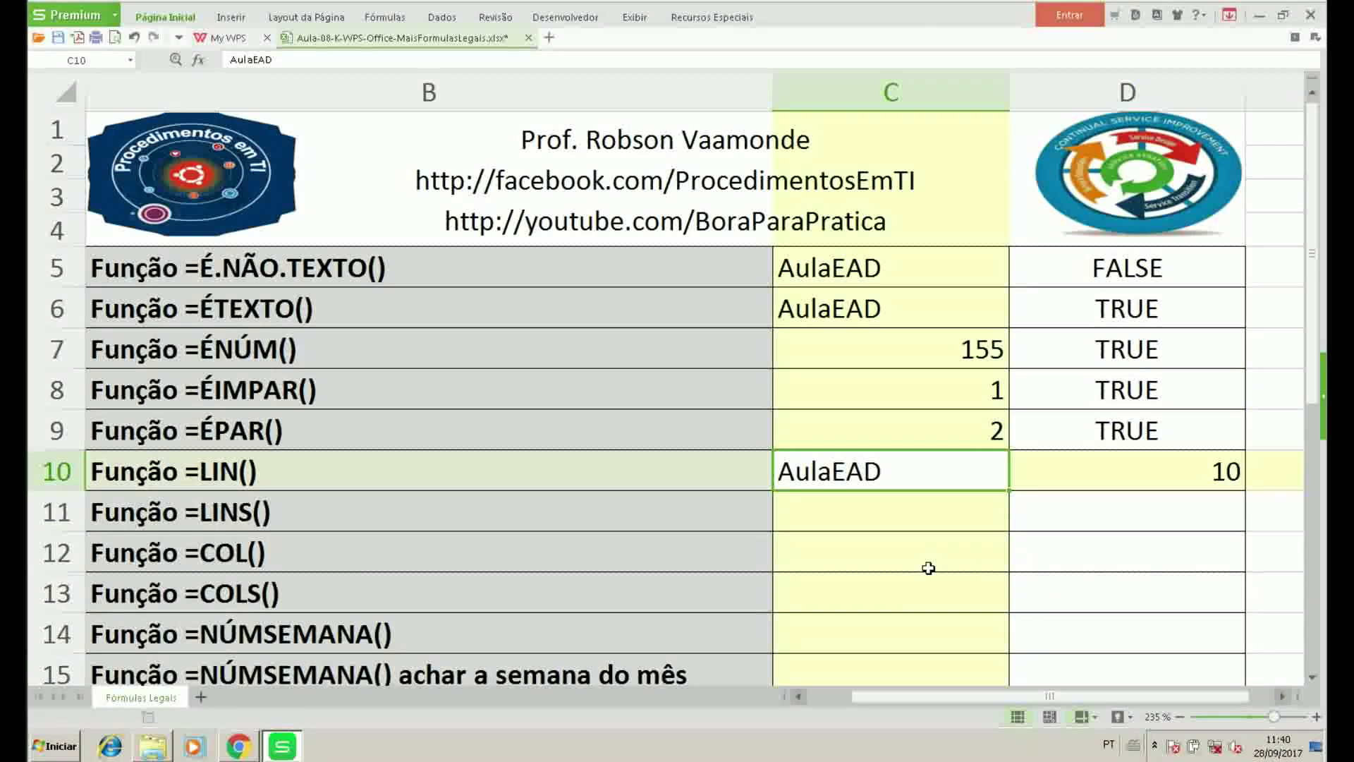
key("Right")
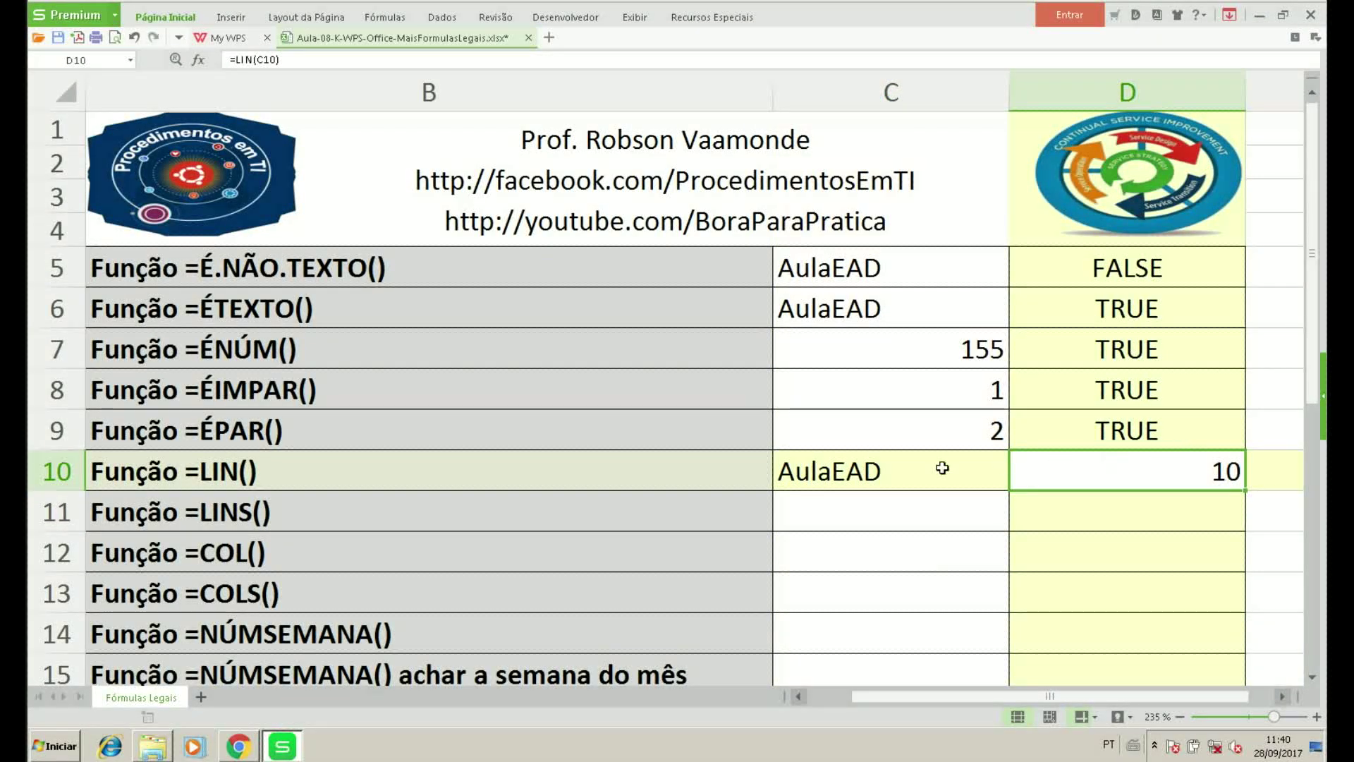
left_click(49, 472)
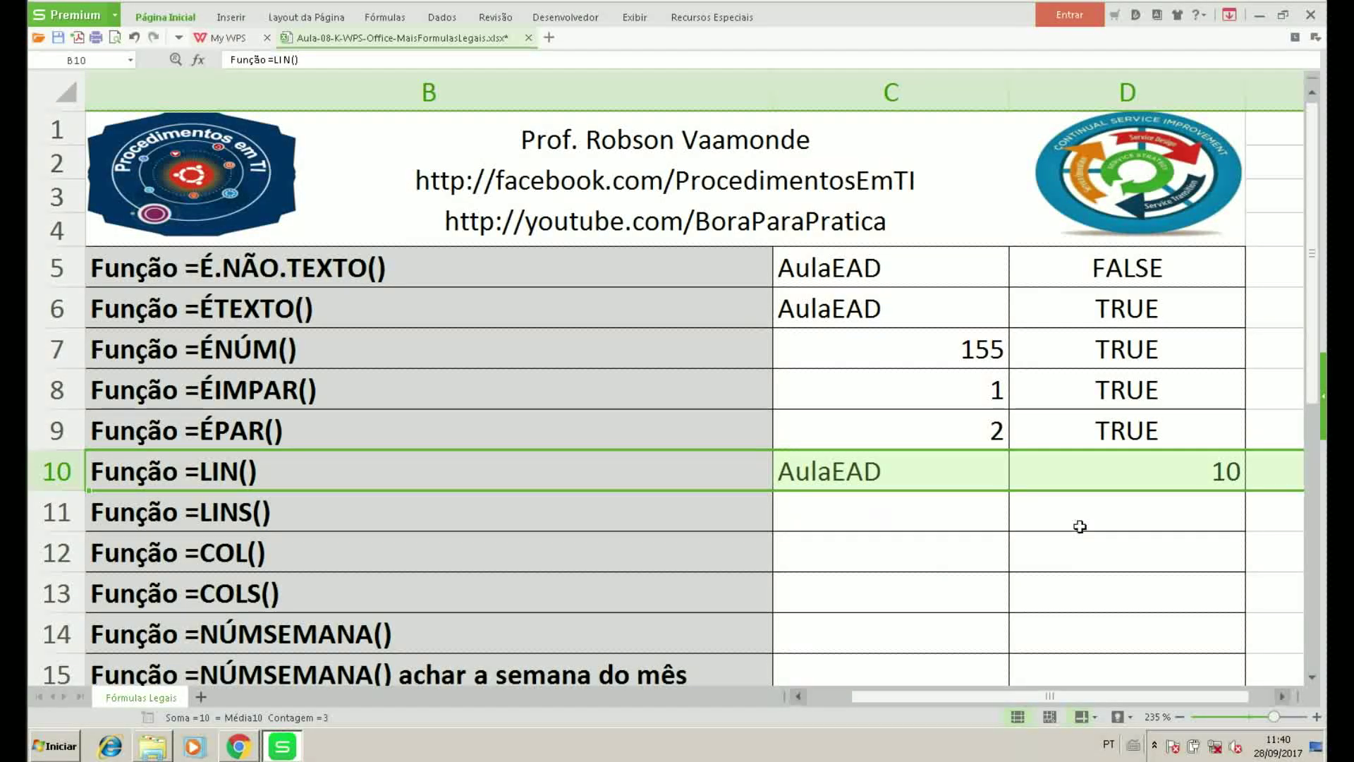
left_click(1032, 469)
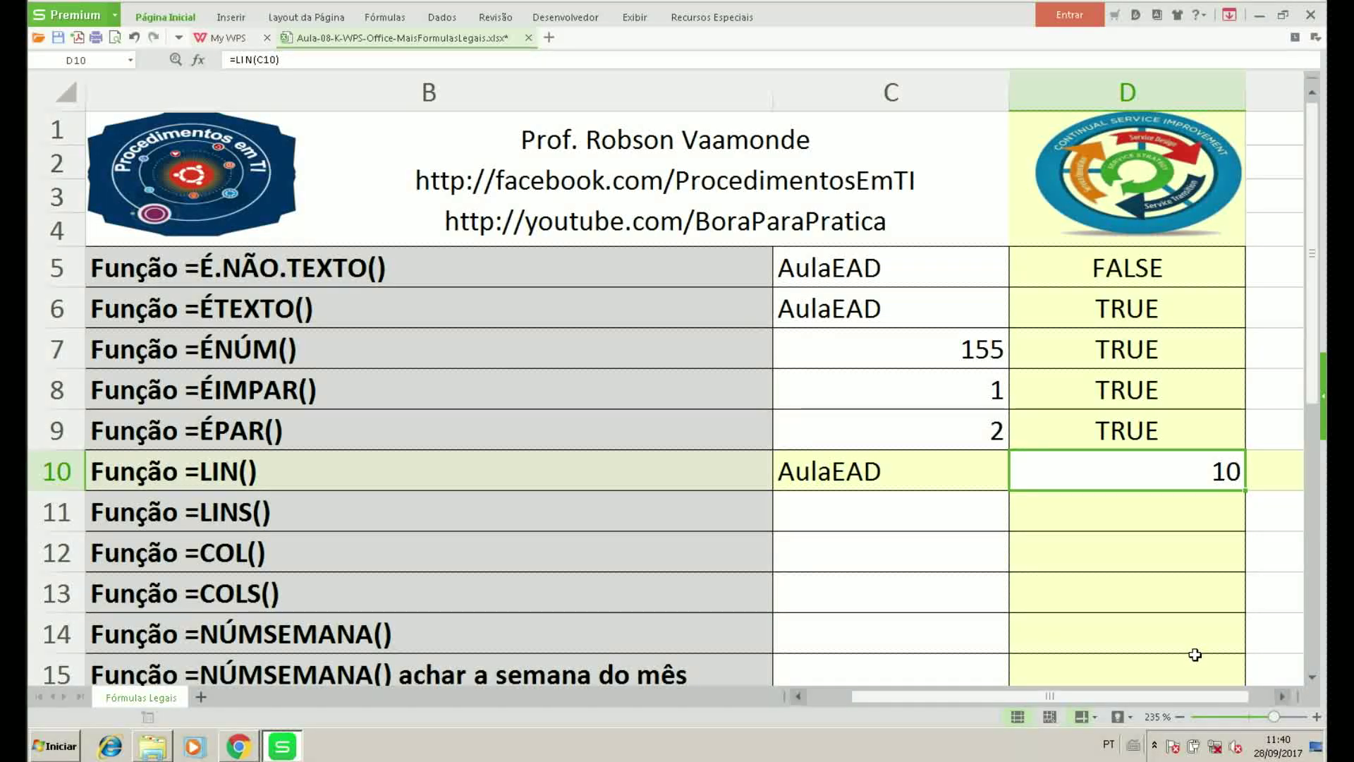
key("Down")
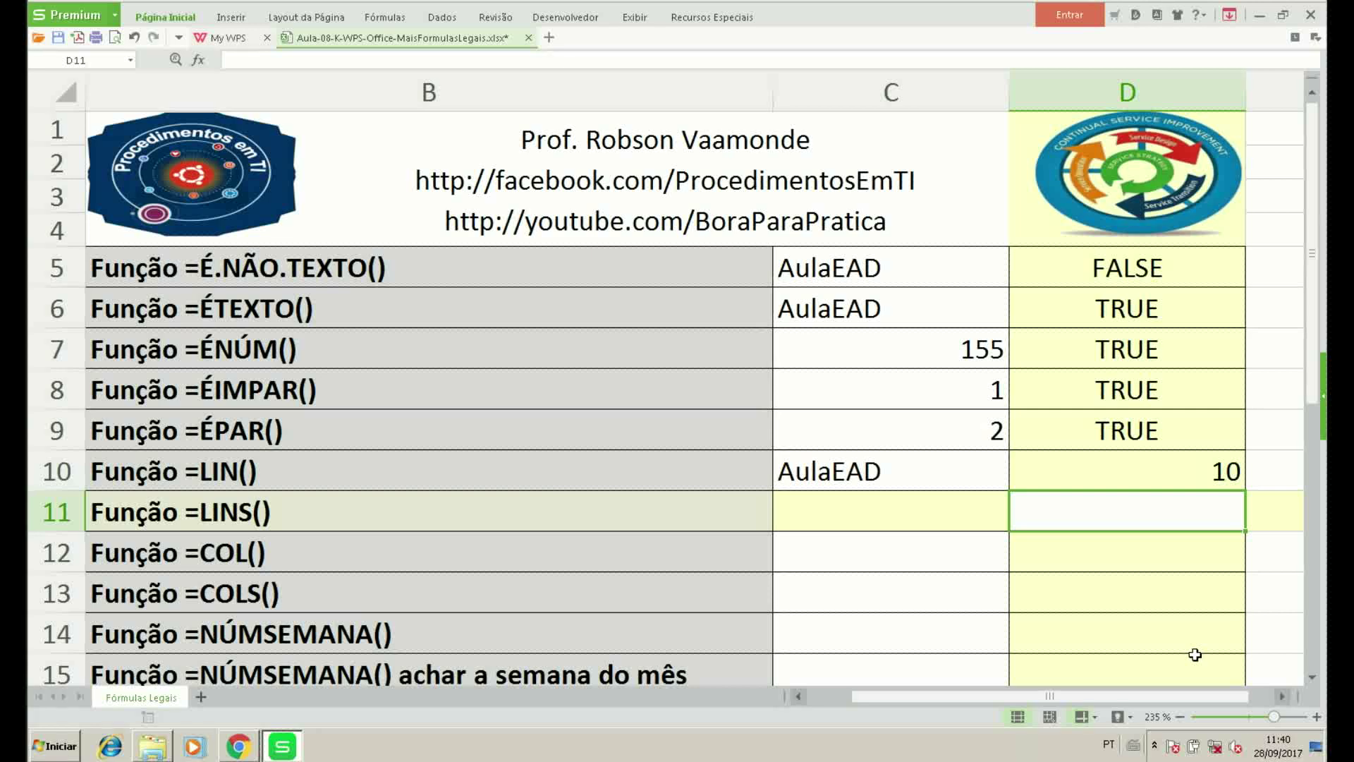
Start a LINS entry in D11, then cancel it.
type("=lin")
key("Down")
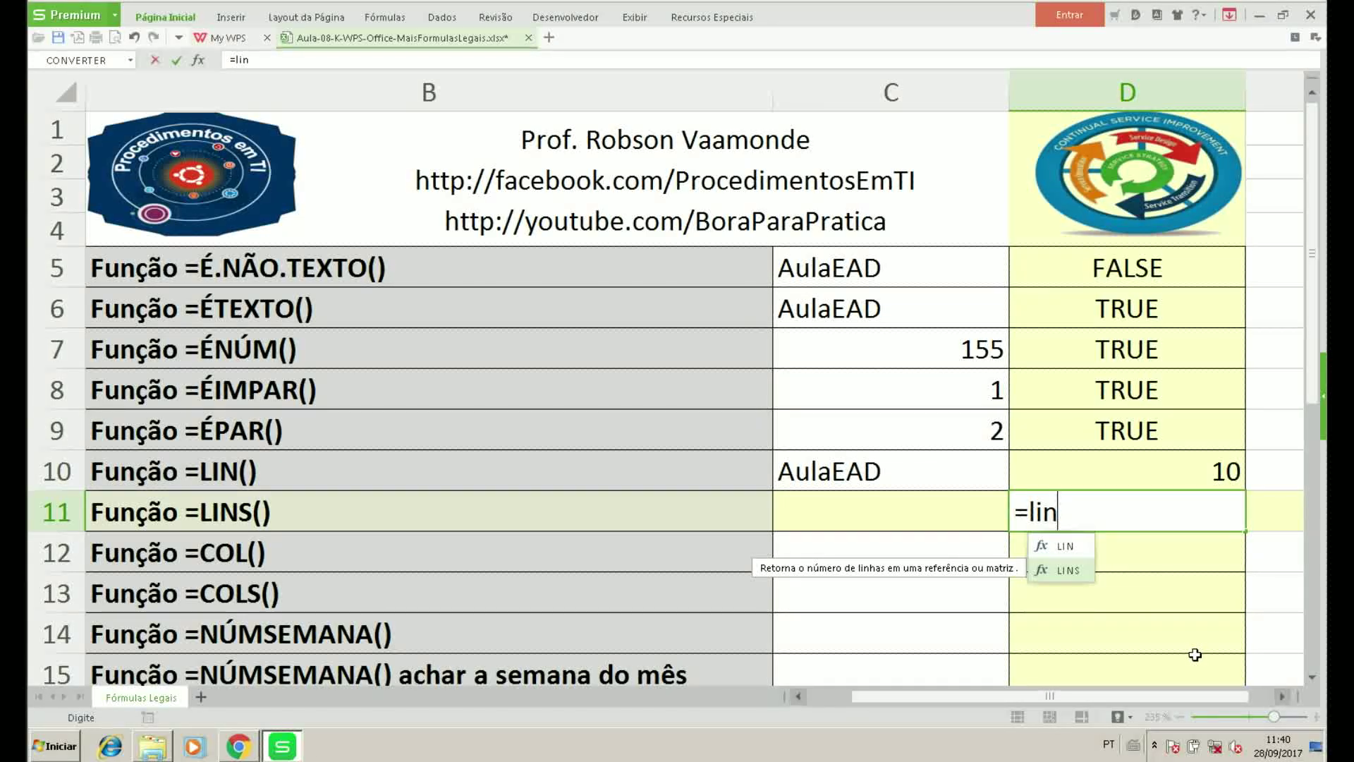
left_click(1076, 530)
key("Escape")
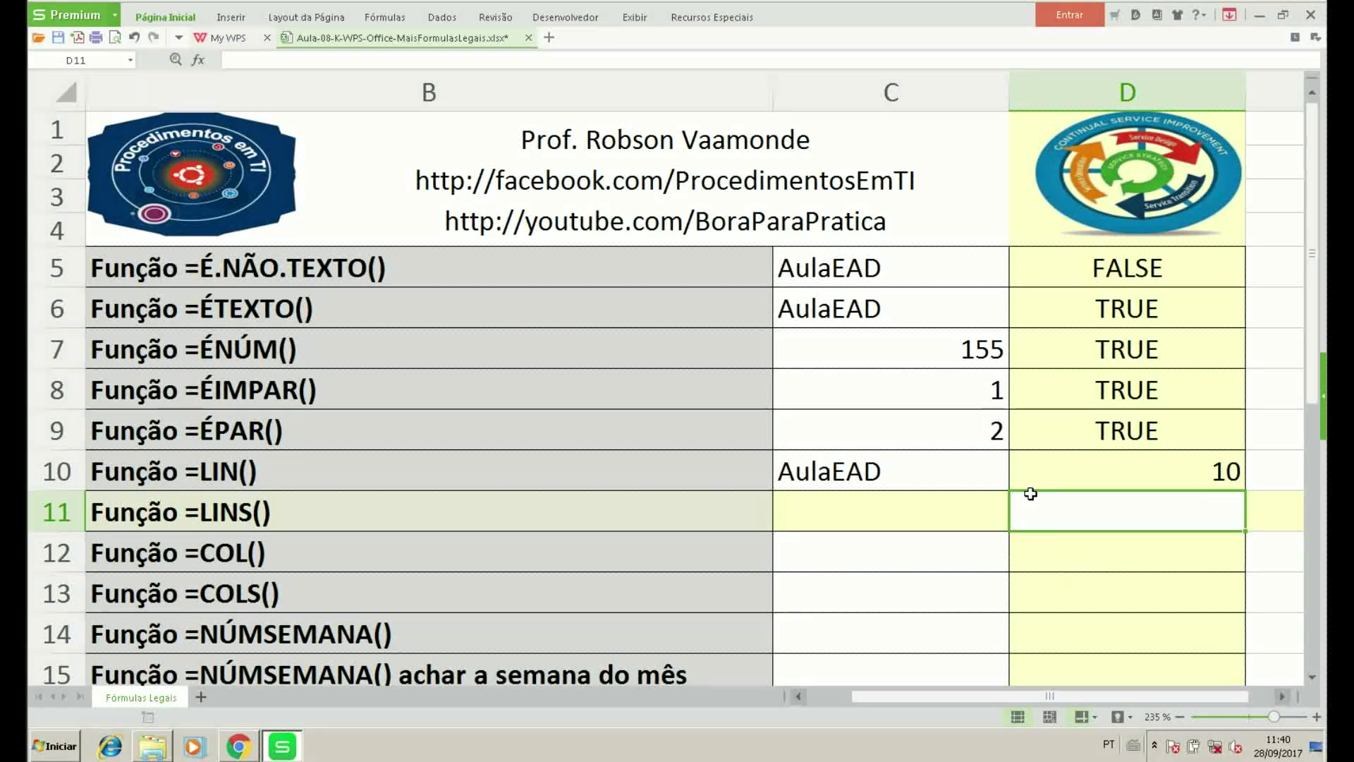
scroll(1030, 493, "down", 10)
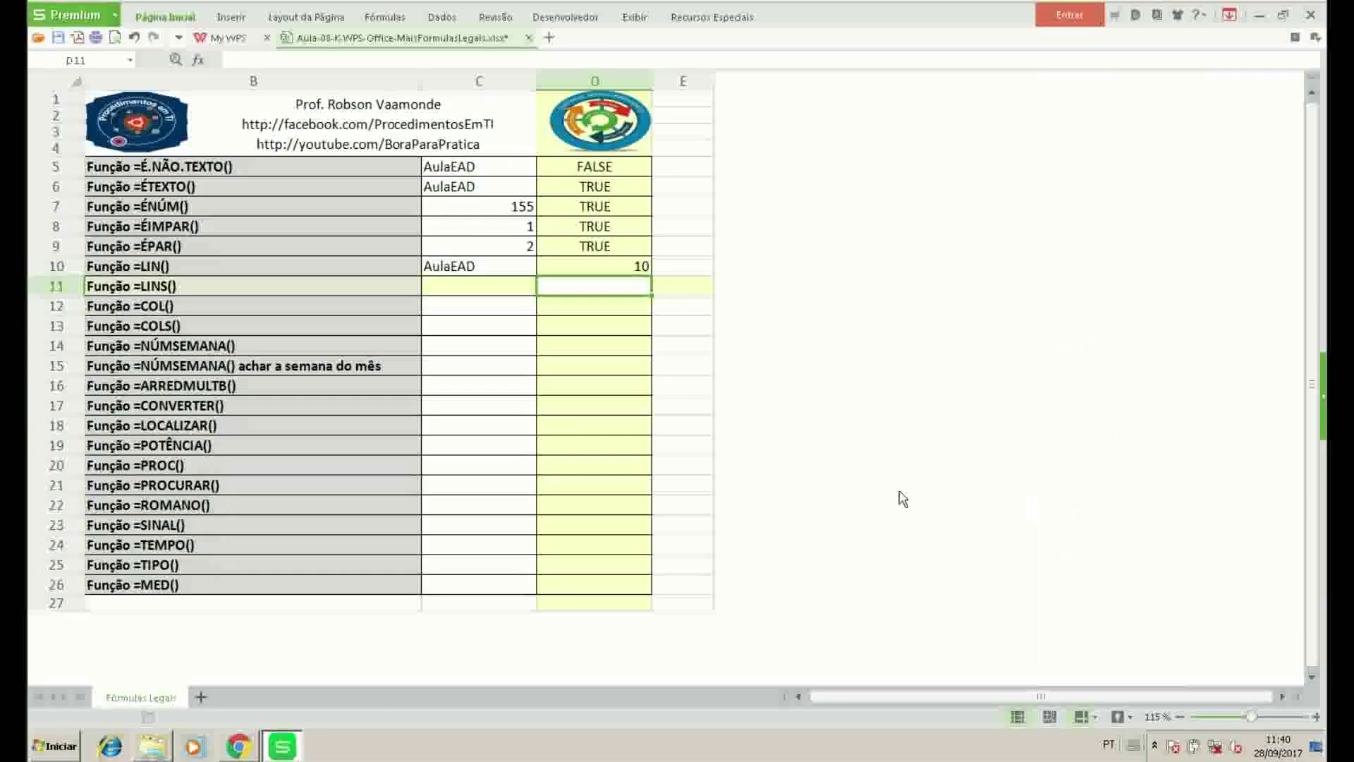
Enter =LINS(C5:C26) in D11, returning 22.
type("=")
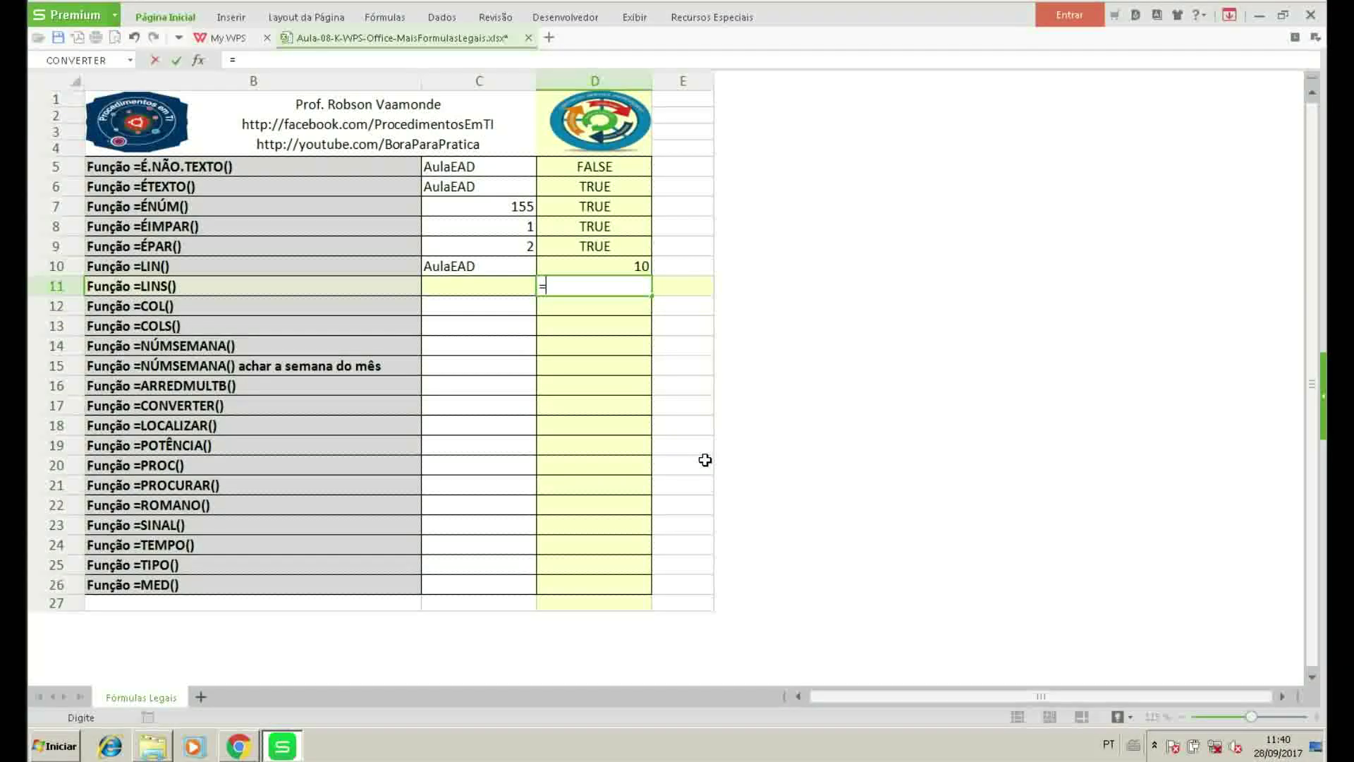
type("li")
type("s")
key("Tab")
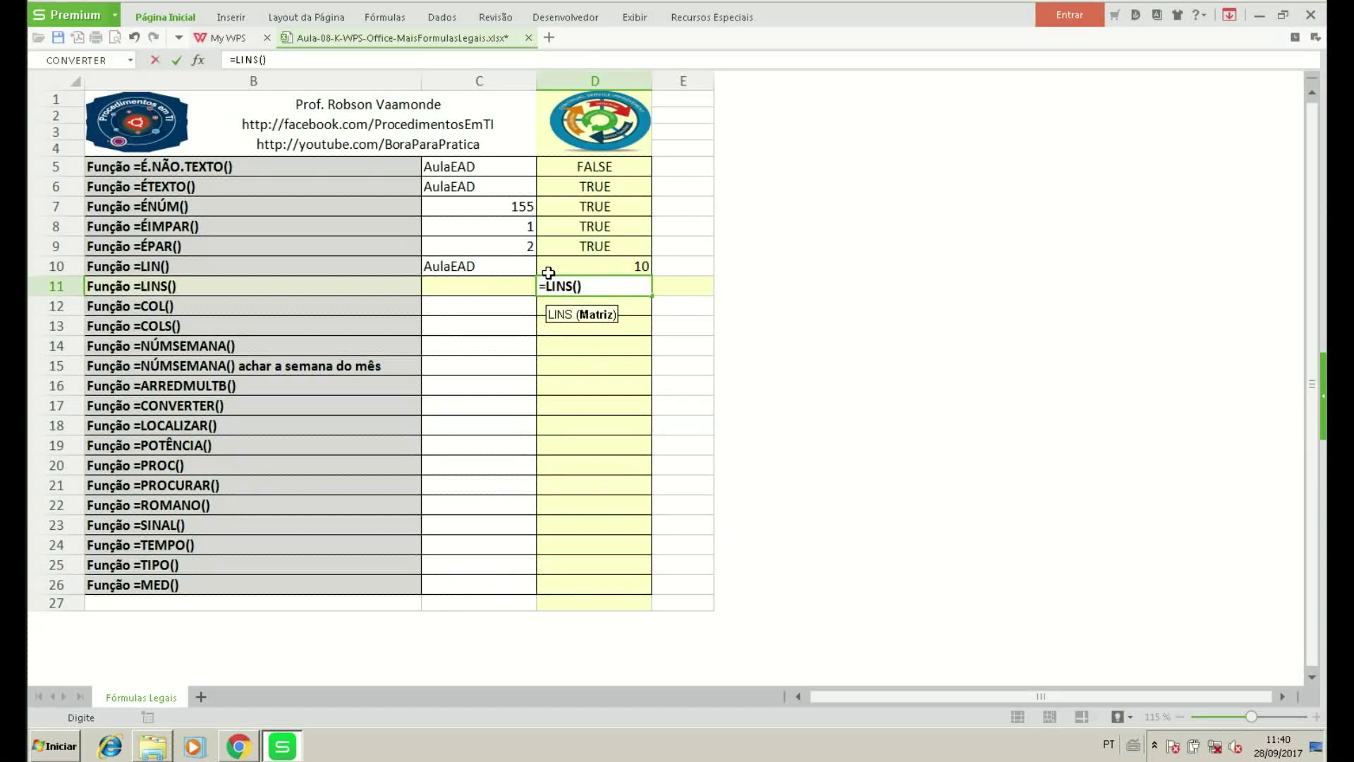
left_click(504, 166)
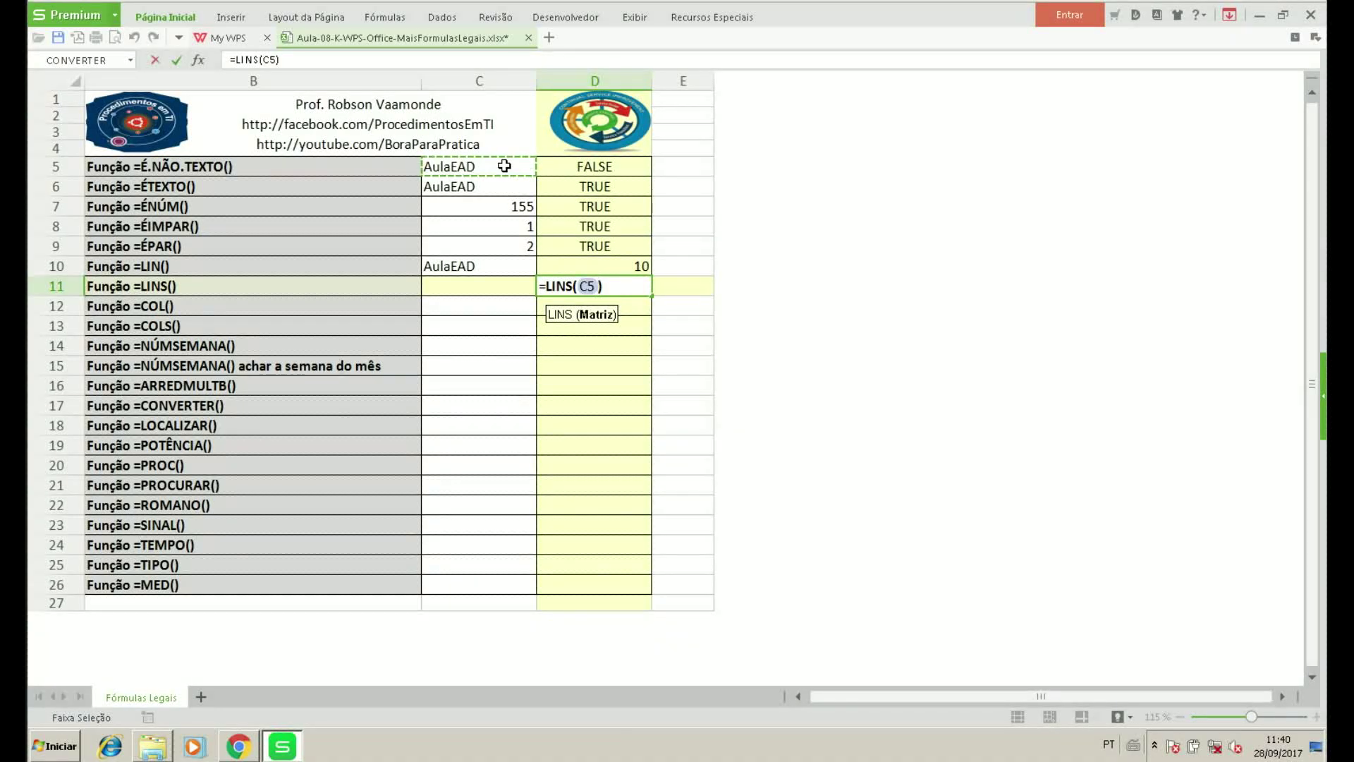
left_click_drag(504, 166, 498, 583)
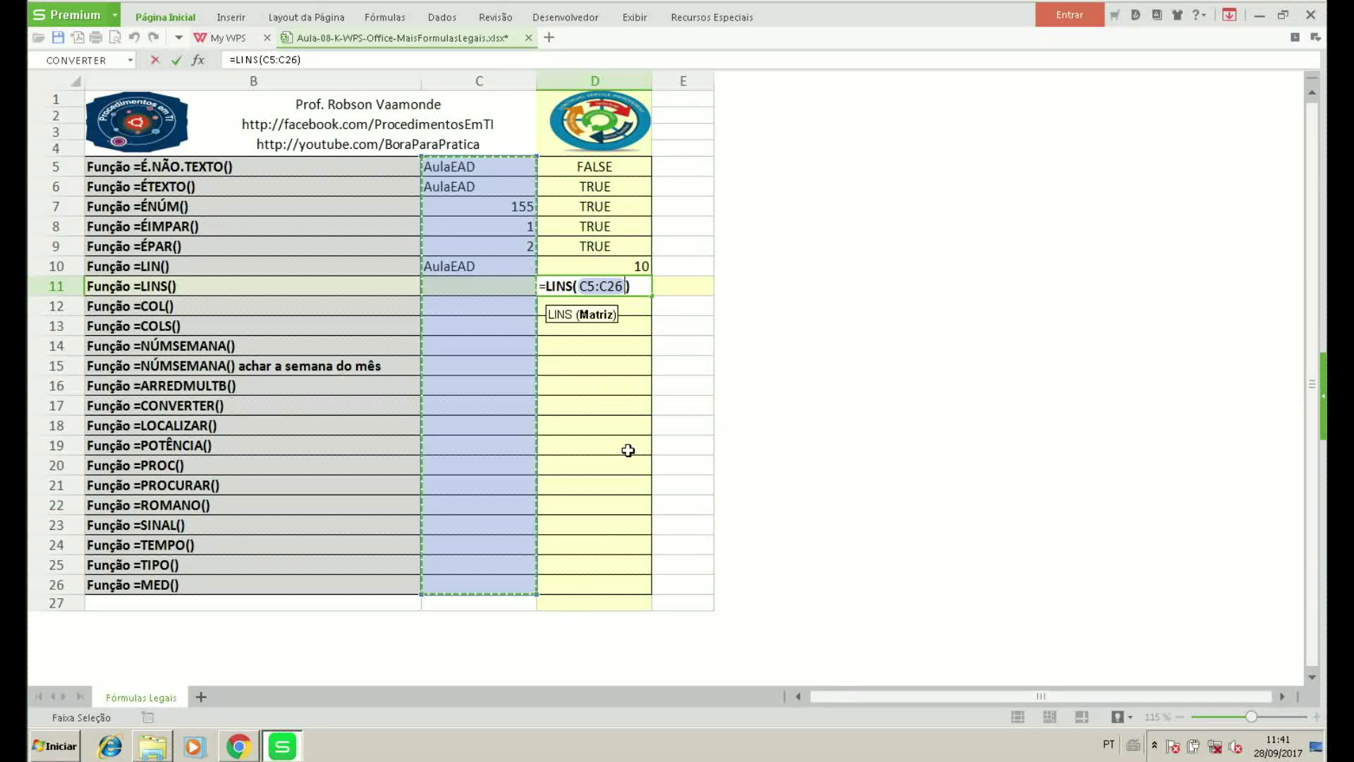
key("Return")
scroll(630, 390, "up", 3, "ctrl")
scroll(630, 390, "up", 3, "ctrl")
scroll(630, 391, "up", 3, "ctrl")
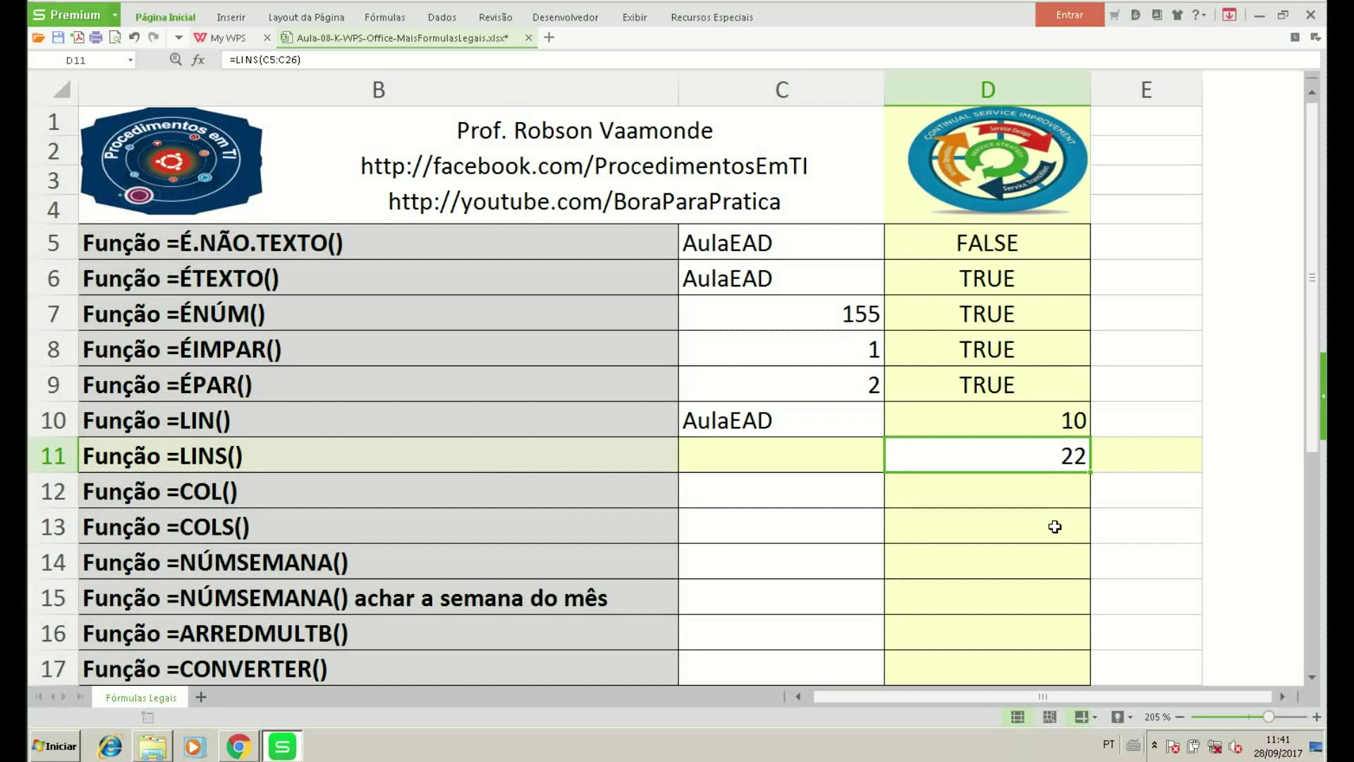
left_click(999, 488)
left_click(765, 488)
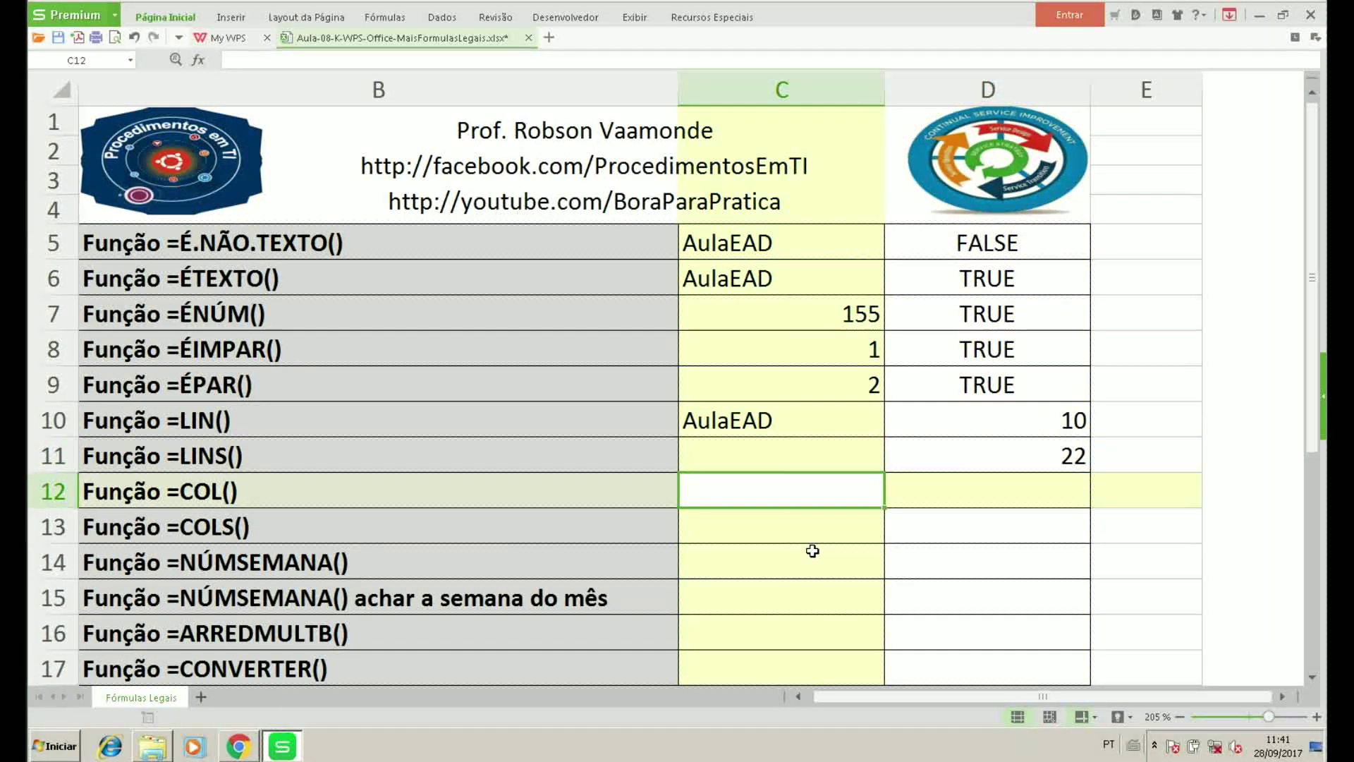
type("A")
key("Tab")
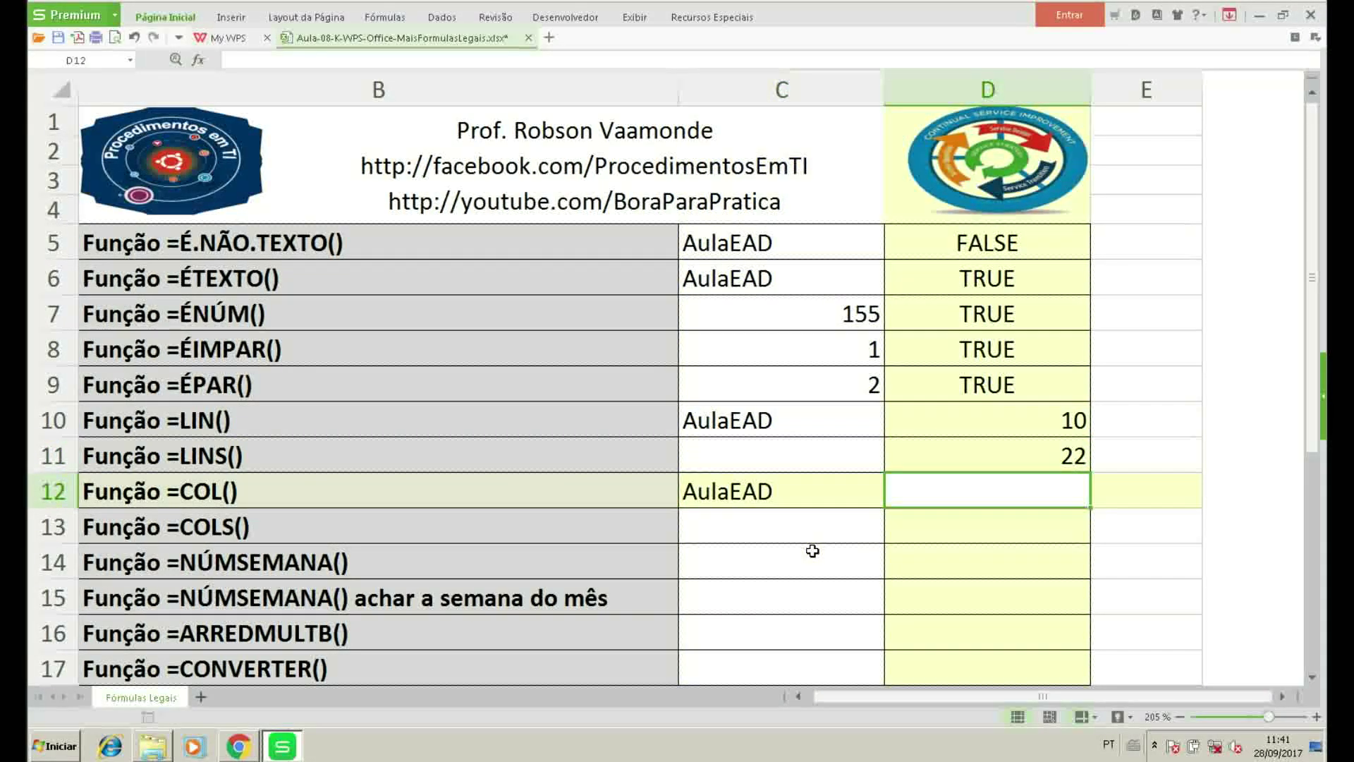
type("=col")
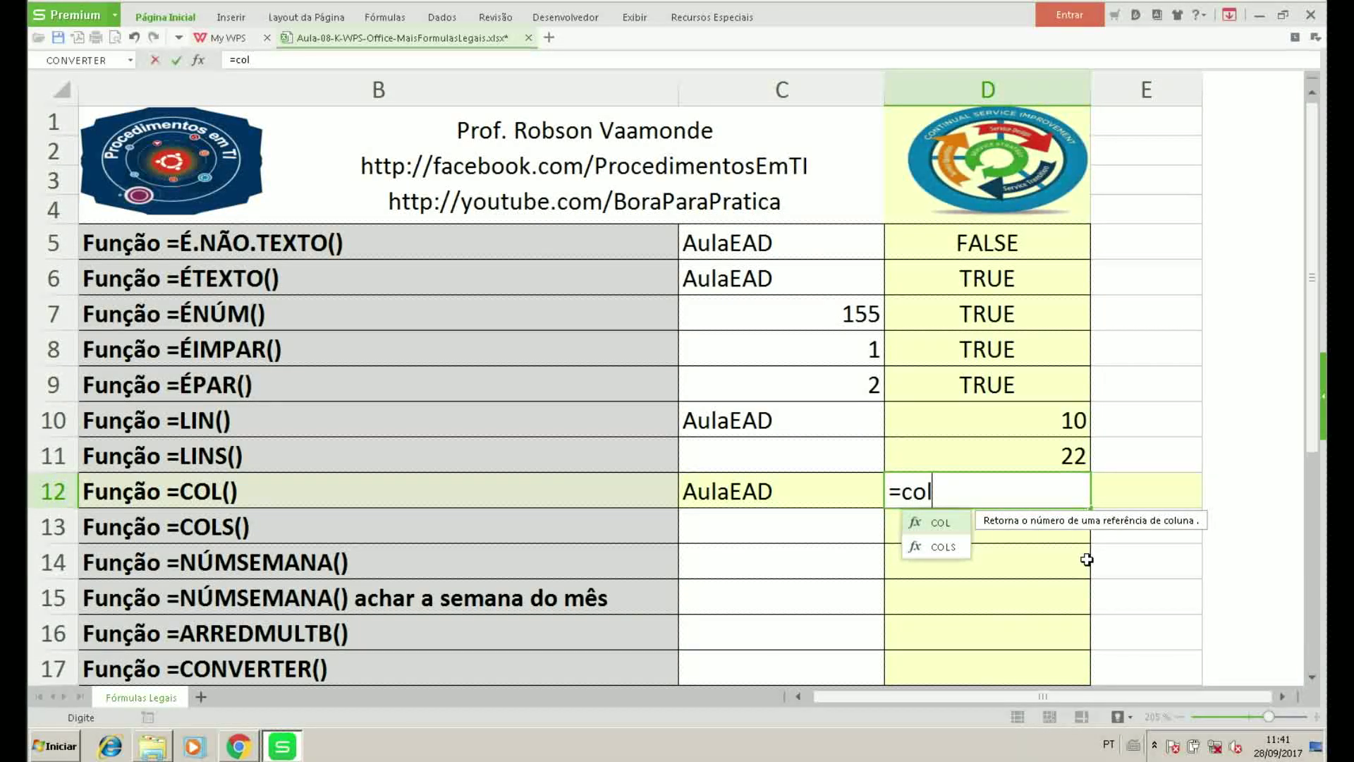
key("Tab")
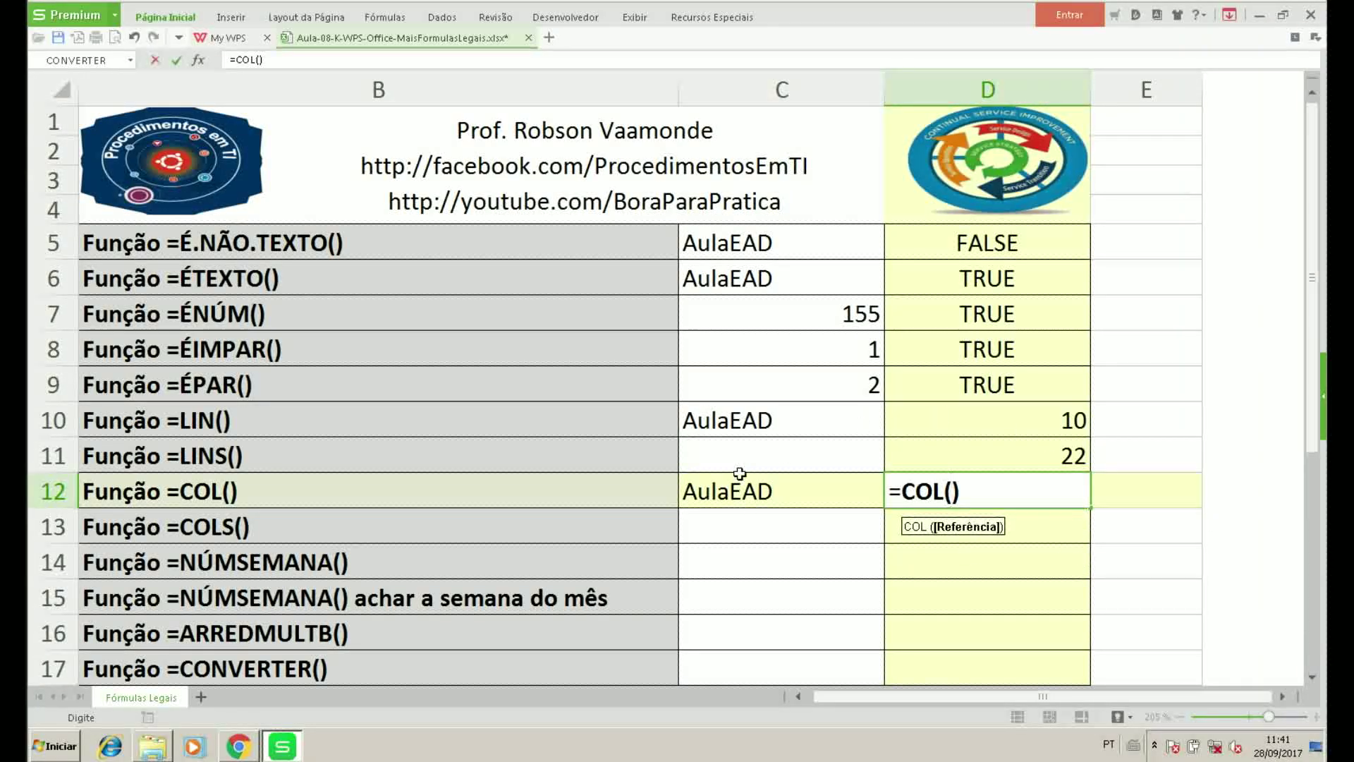
left_click(753, 505)
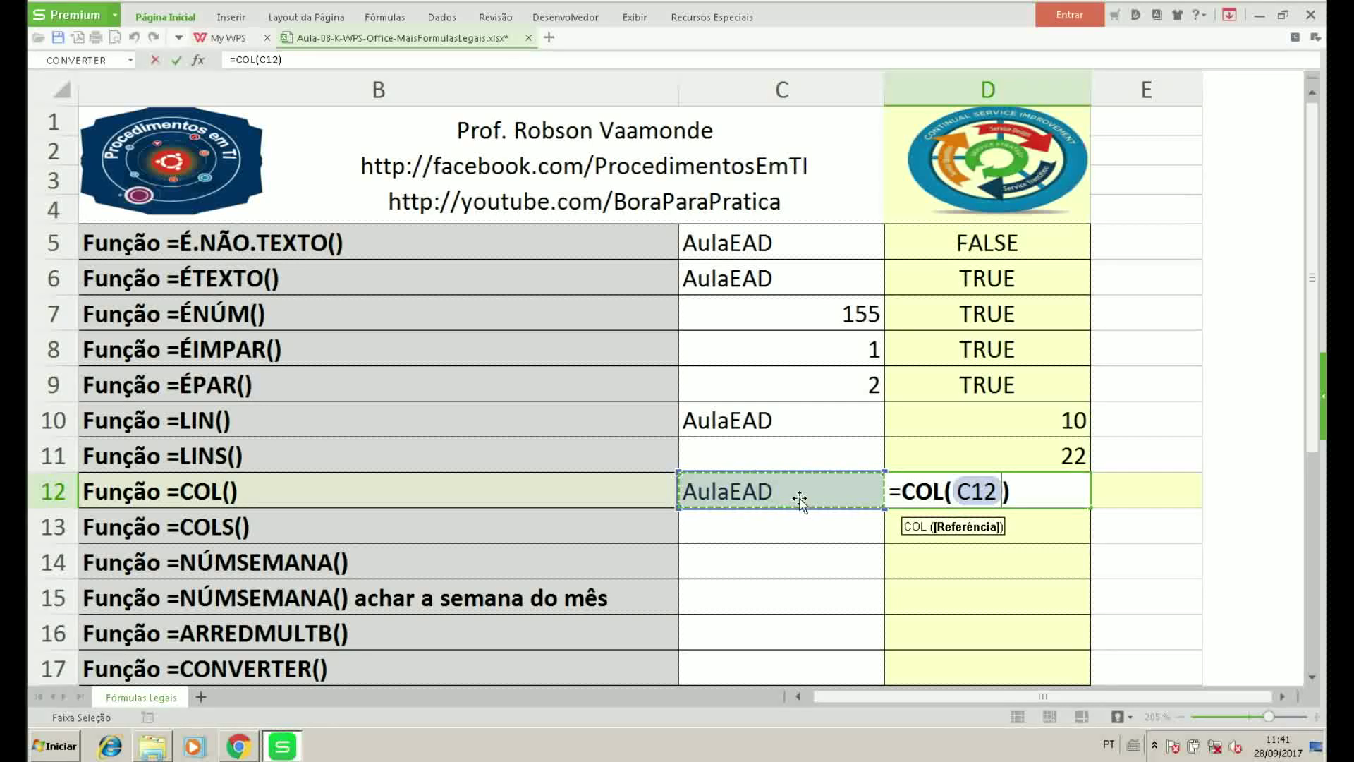
key("Return")
left_click(800, 498)
left_click(909, 484)
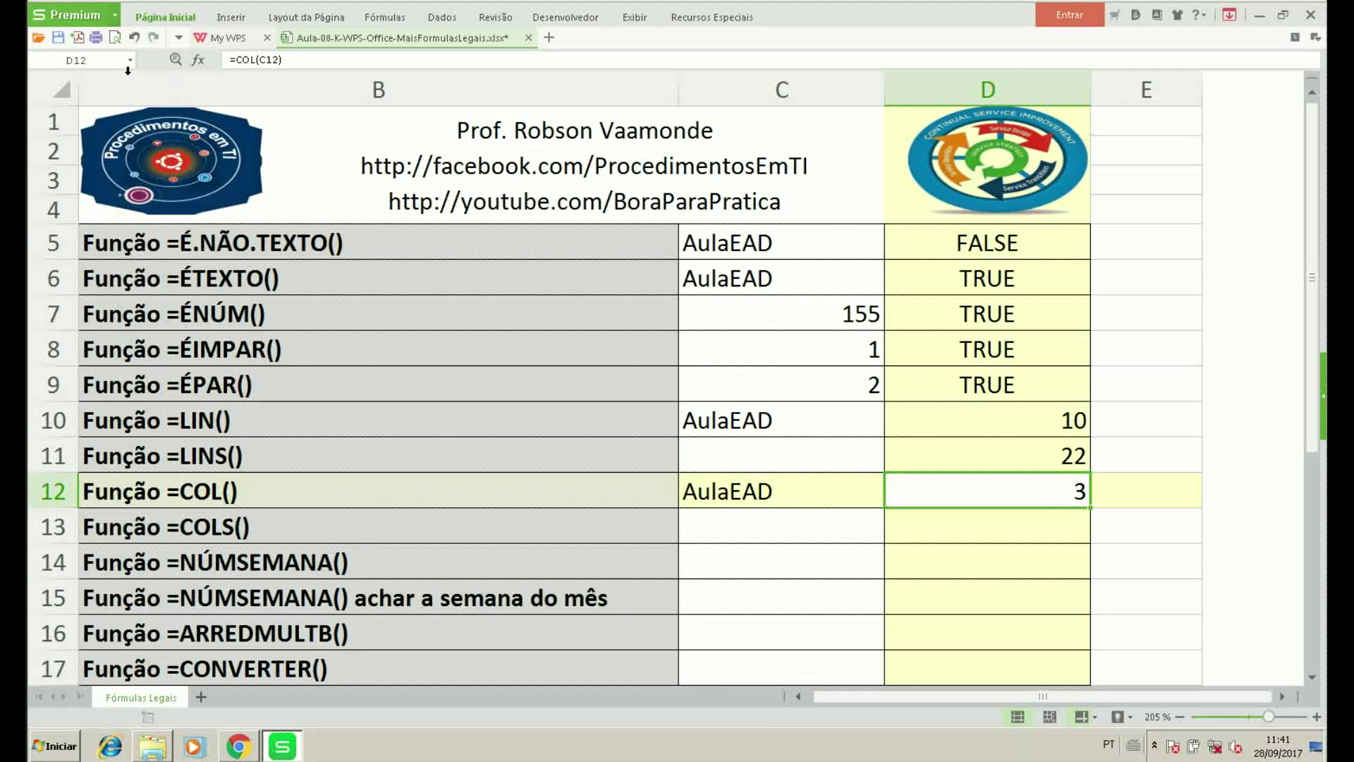
left_click(797, 696)
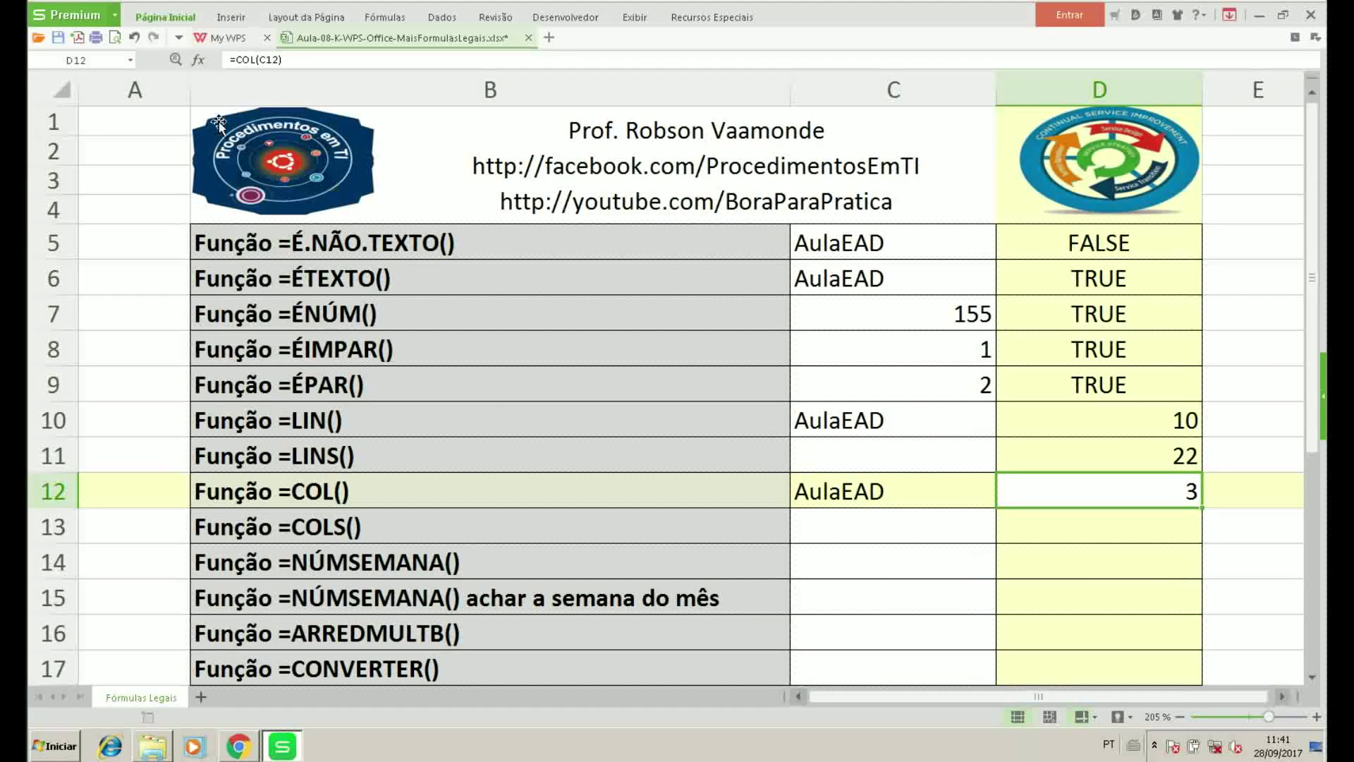
left_click(156, 89)
left_click(493, 90)
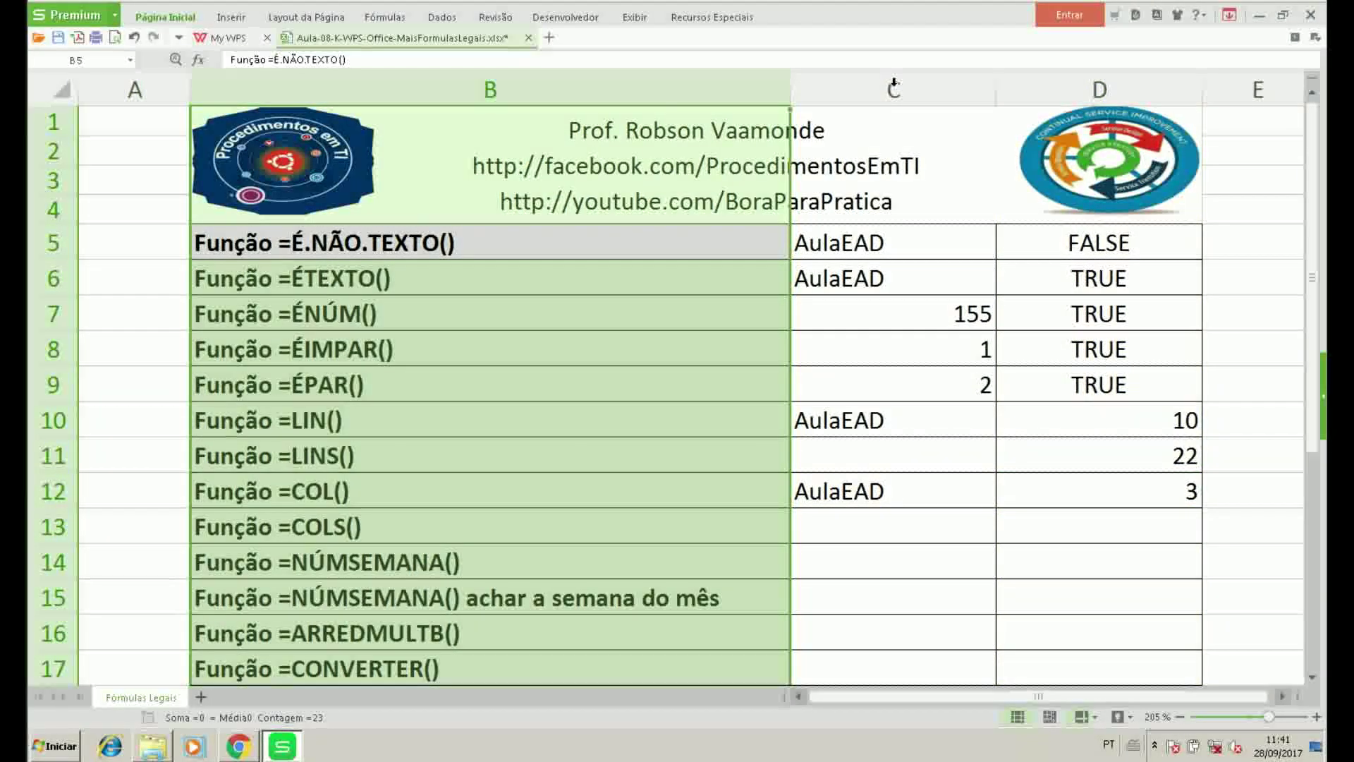
left_click(894, 84)
left_click(901, 489)
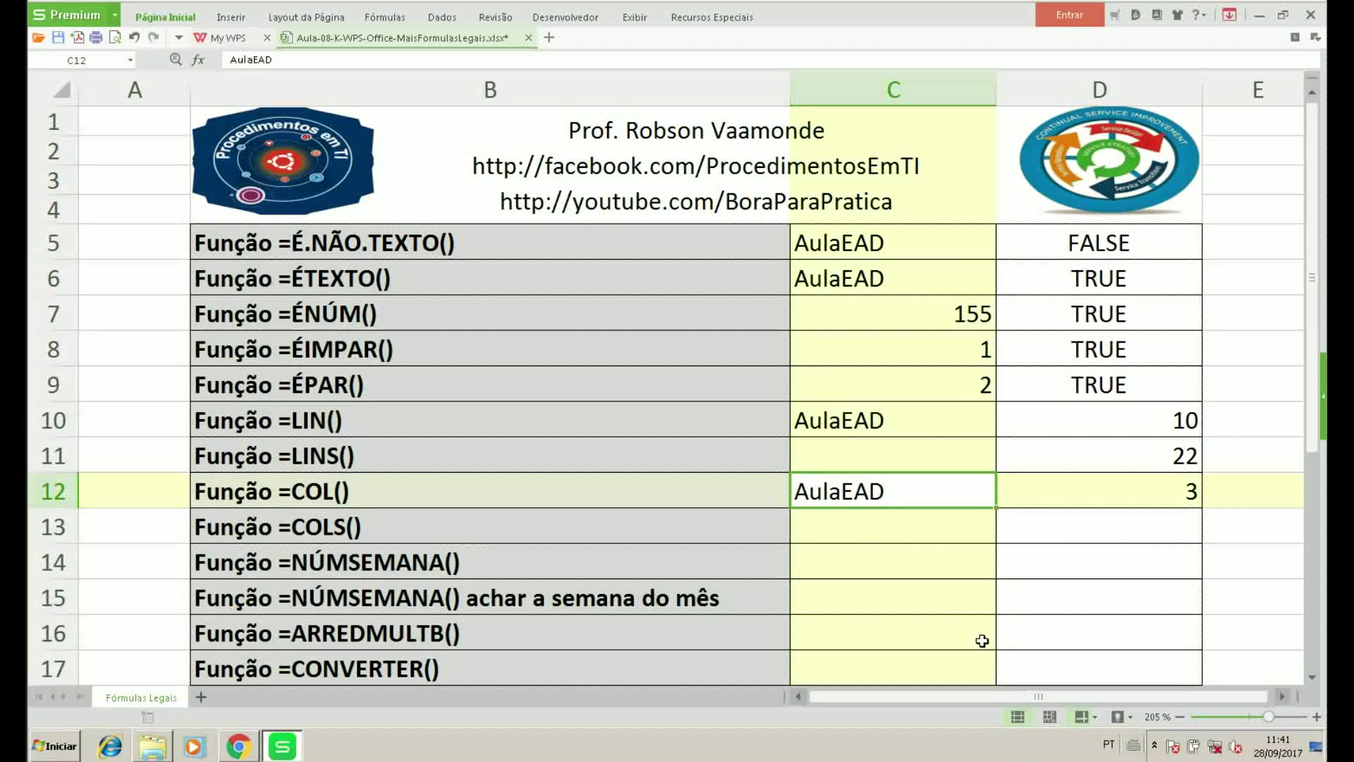
left_click_drag(980, 699, 985, 697)
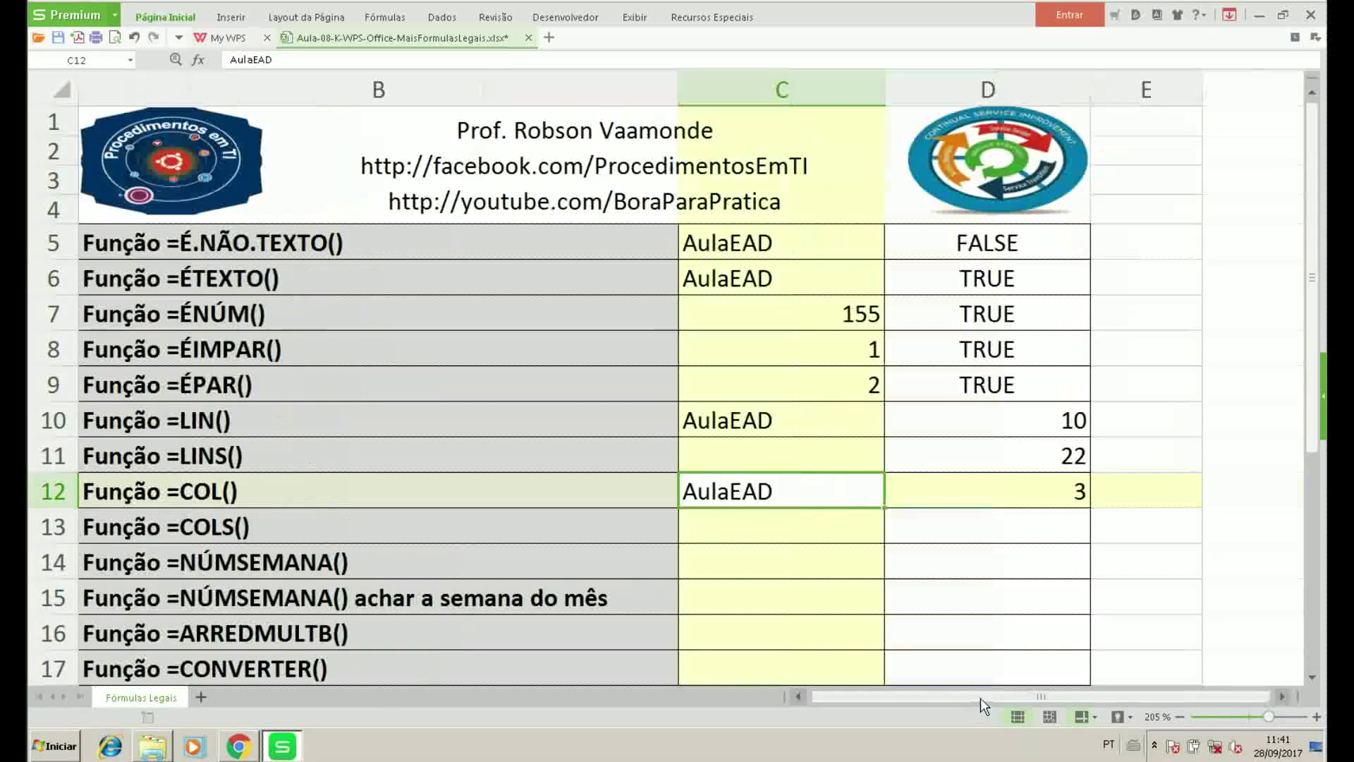
left_click(1044, 483)
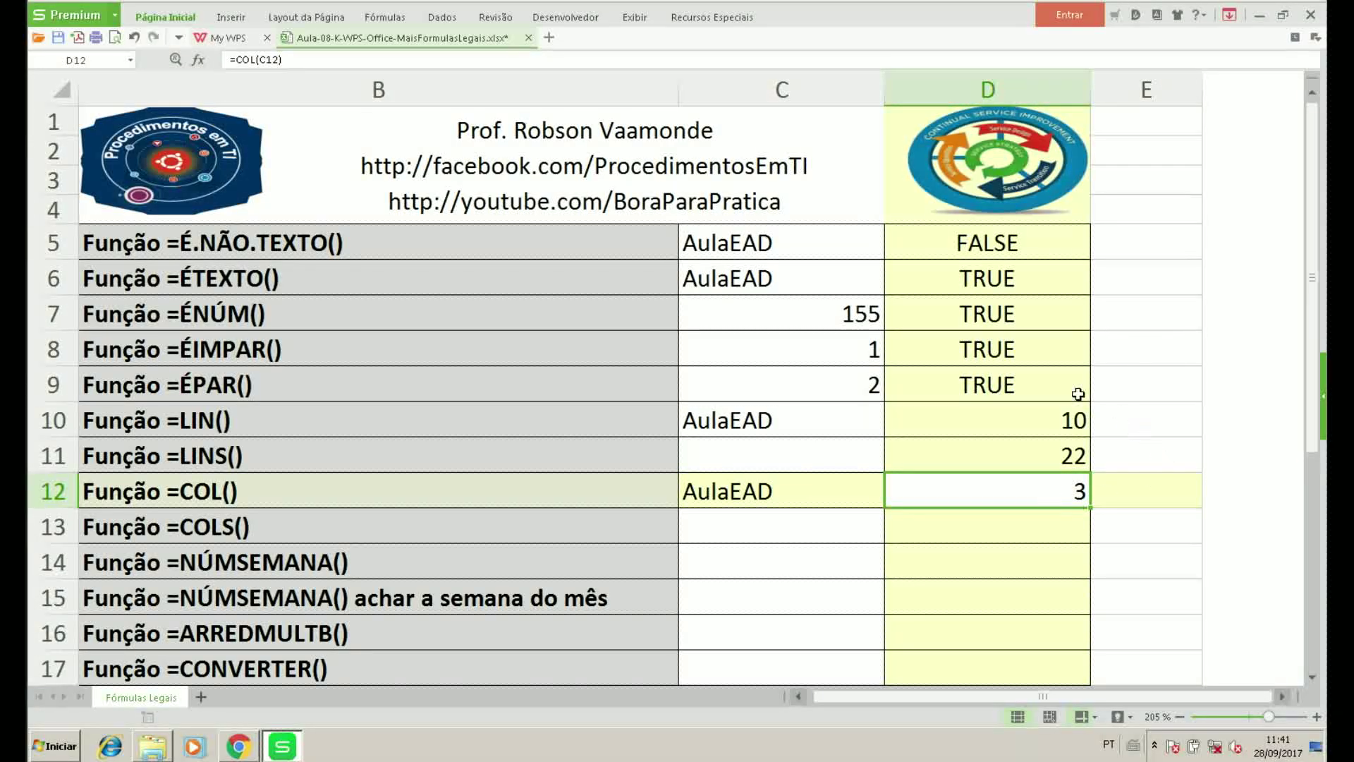
left_click(1048, 419)
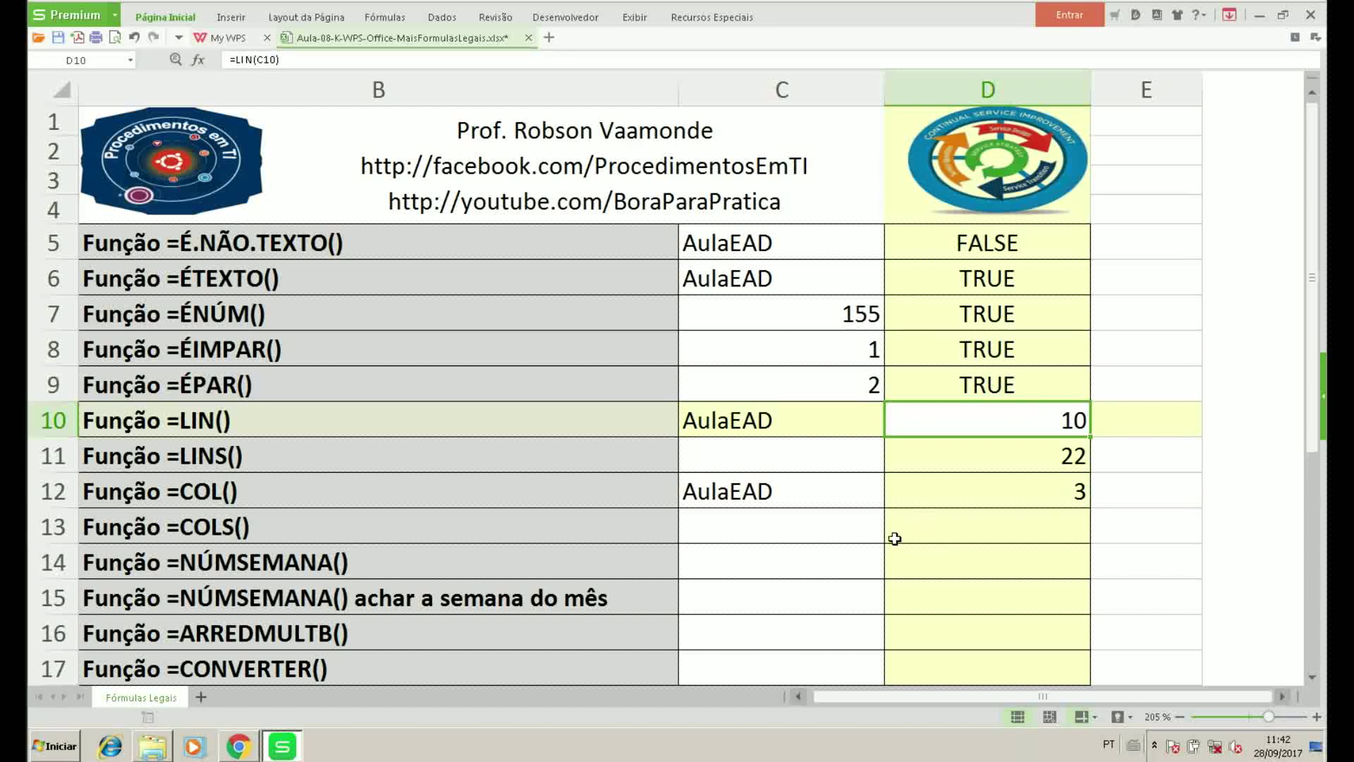
Begin a COLS formula in D13, then cancel the unfinished entry.
left_click(811, 532)
left_click(965, 539)
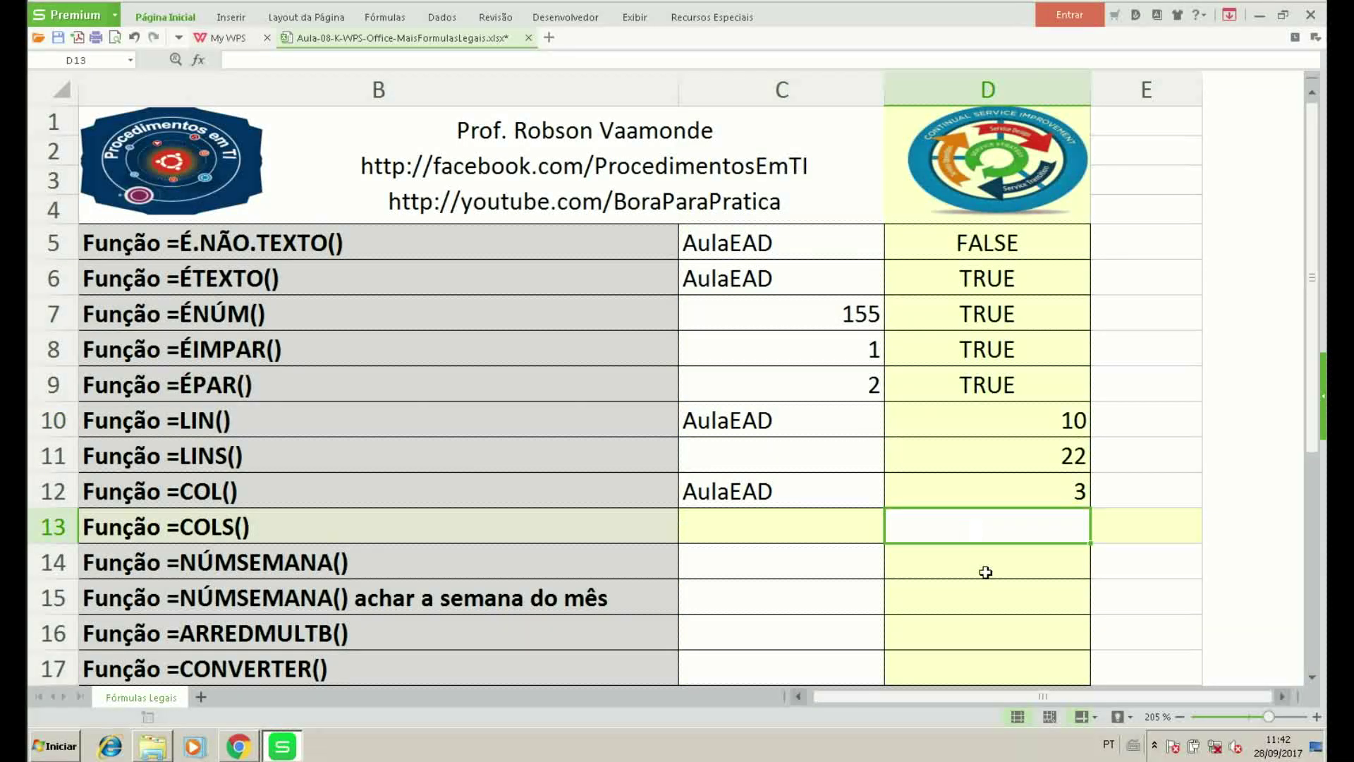
type("=co")
key("Down")
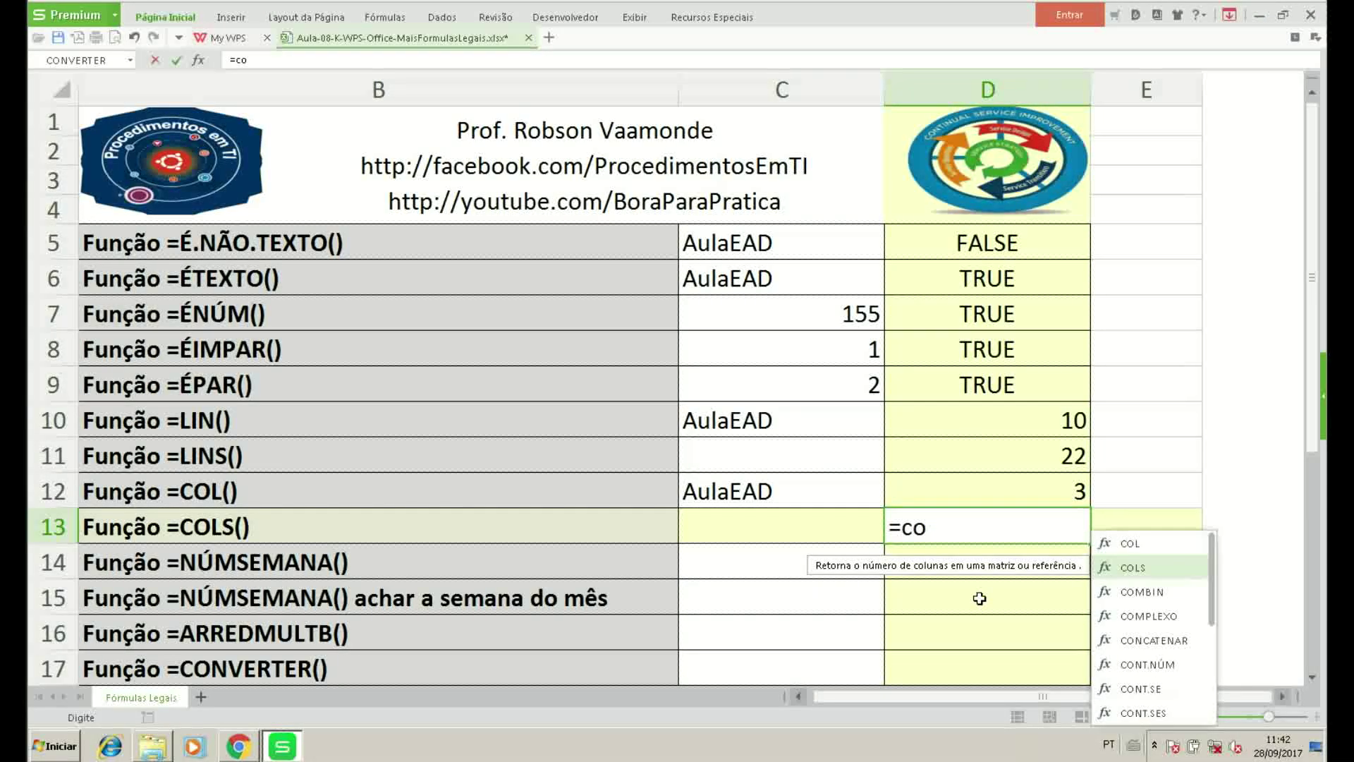
key("Escape")
key("Escape")
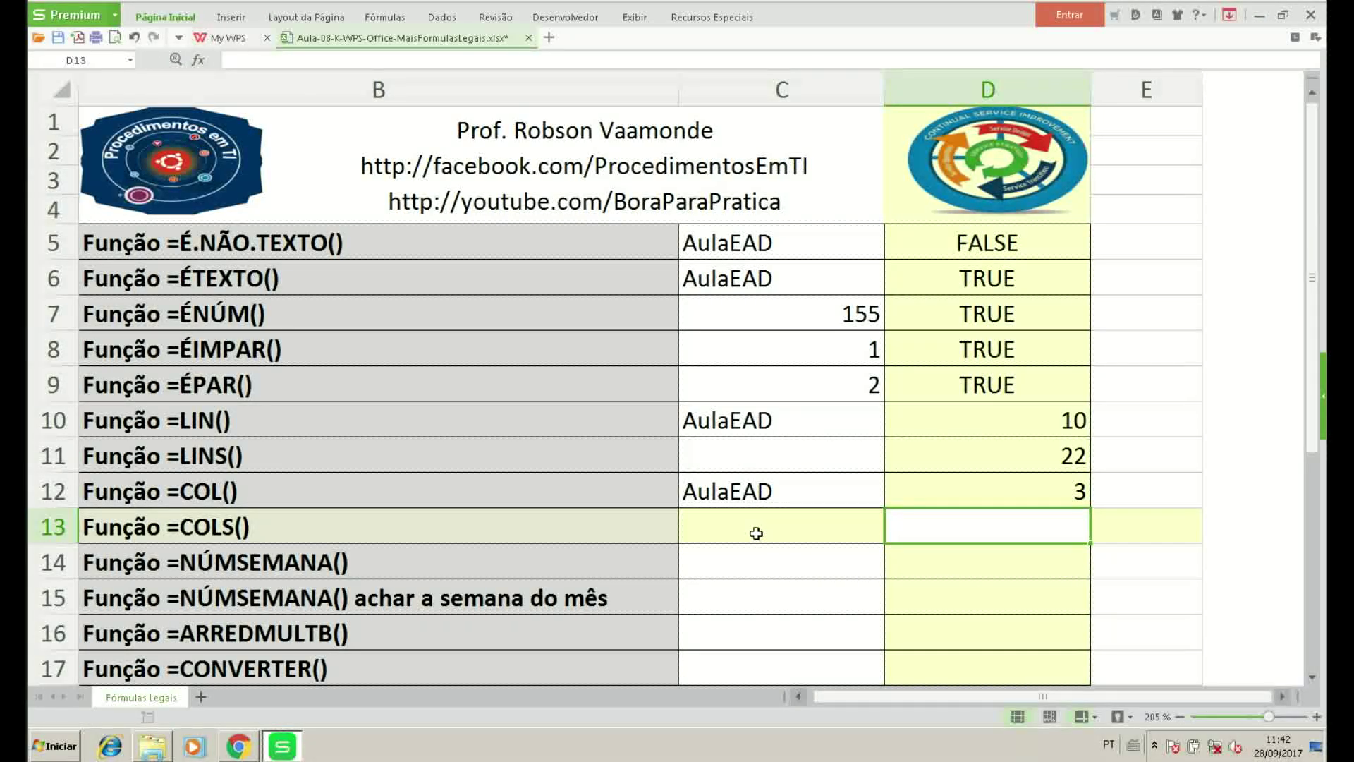
Enter =COLS(B5:D26) in D13 so the COLS example returns 3.
scroll(756, 533, "down", 2)
scroll(756, 534, "down", 2)
scroll(756, 533, "down", 1)
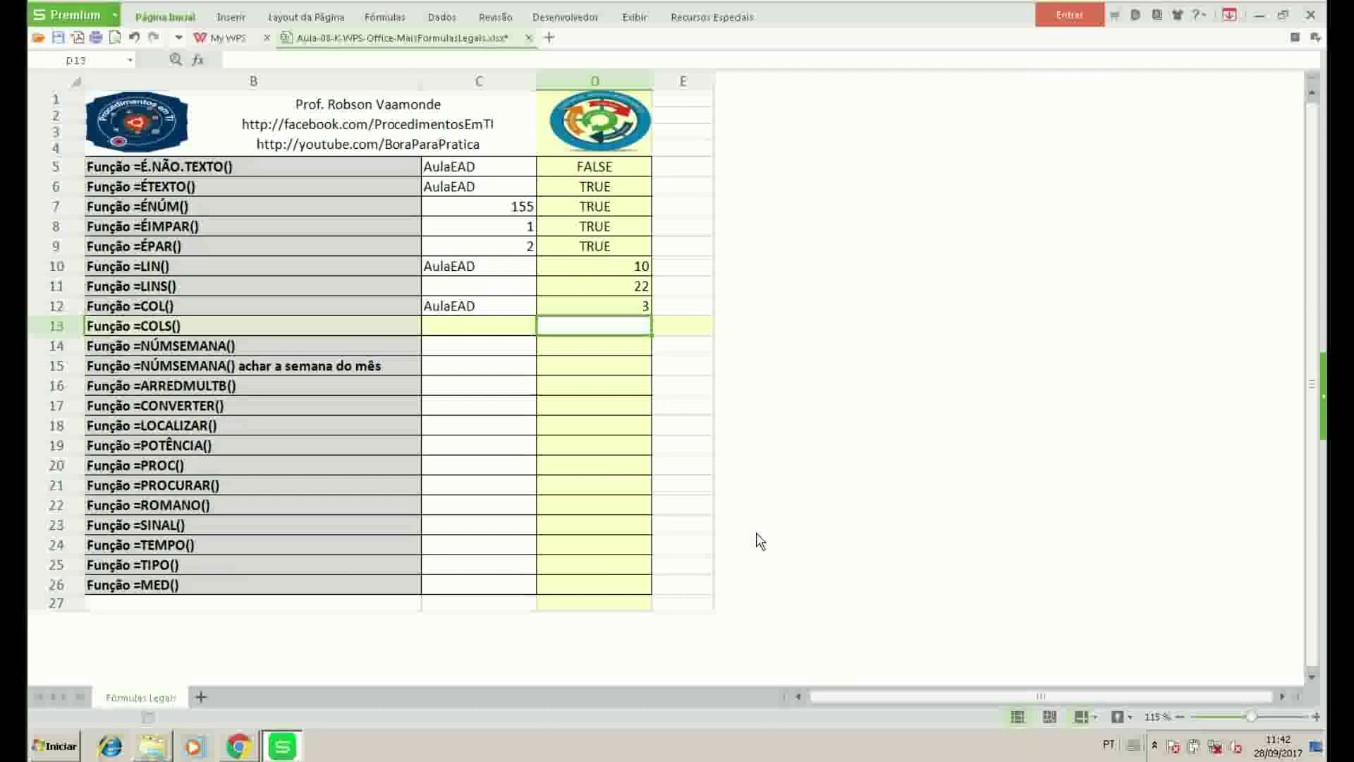
type("=col")
key("Down")
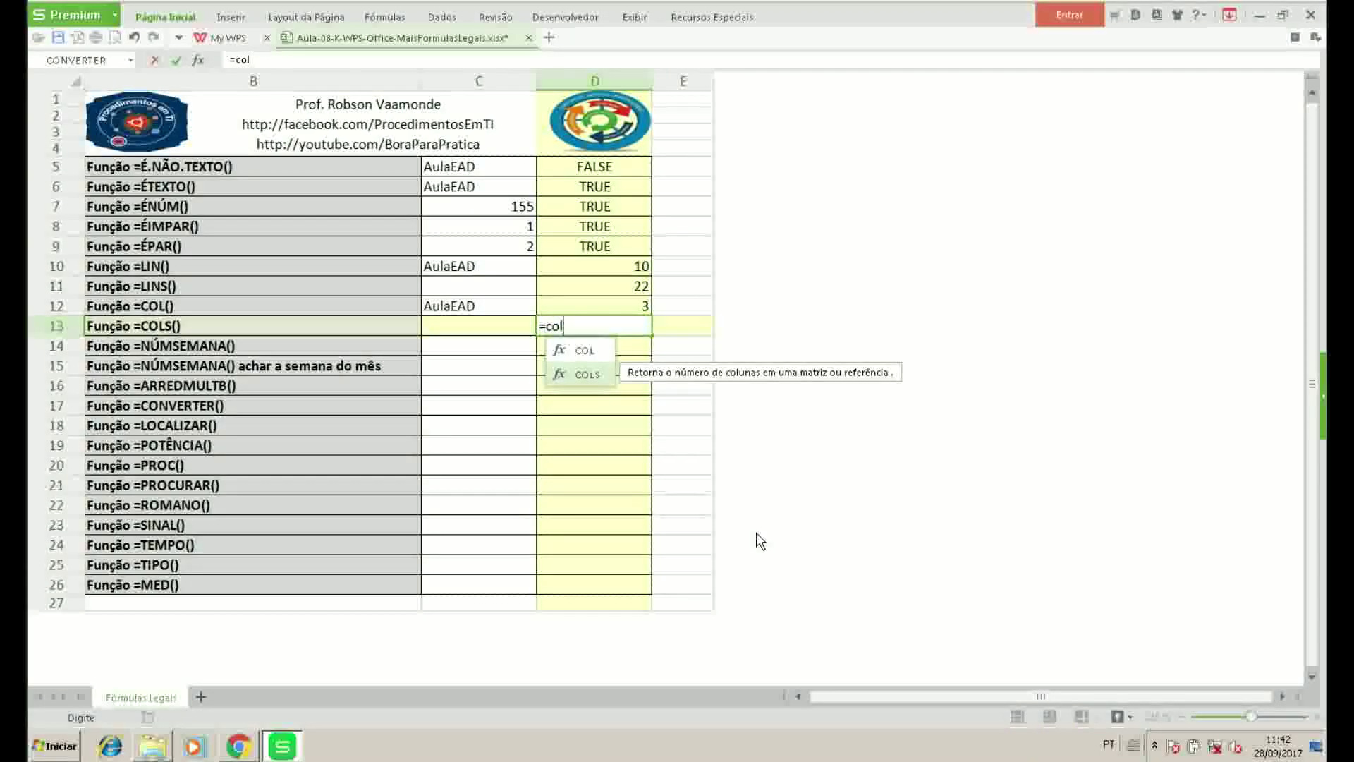
key("Tab")
mouse_move(157, 166)
left_mouse_down()
mouse_move(466, 153)
mouse_move(560, 584)
left_mouse_up()
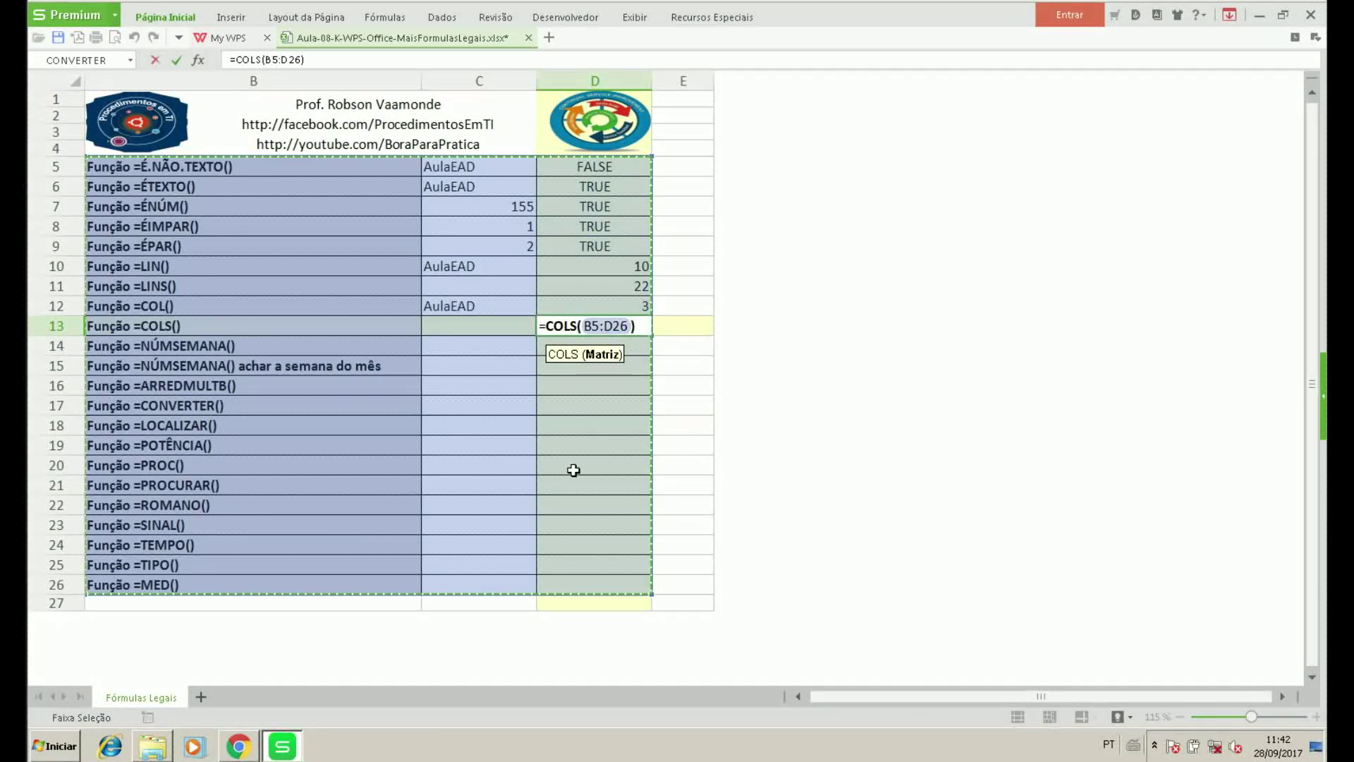
key("Return")
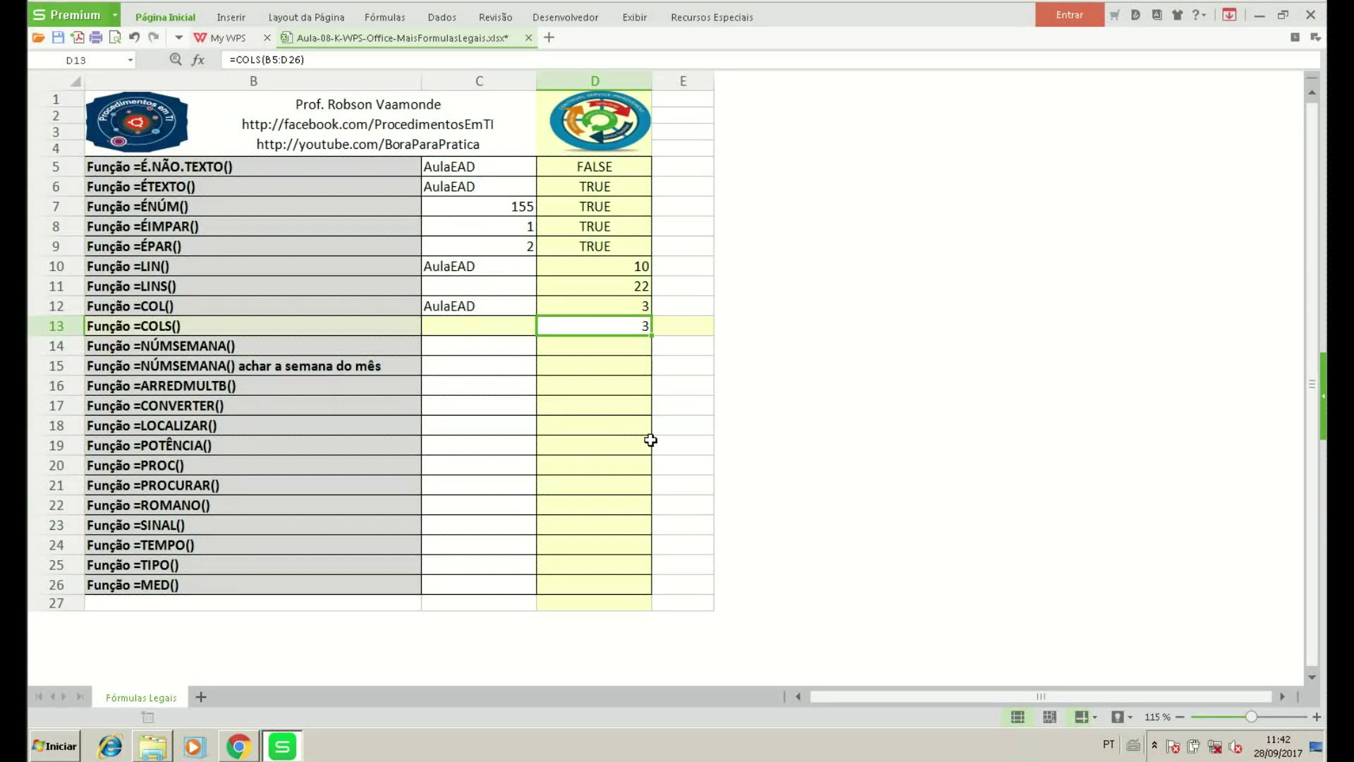
scroll(650, 438, "up", 3)
scroll(665, 438, "up", 2)
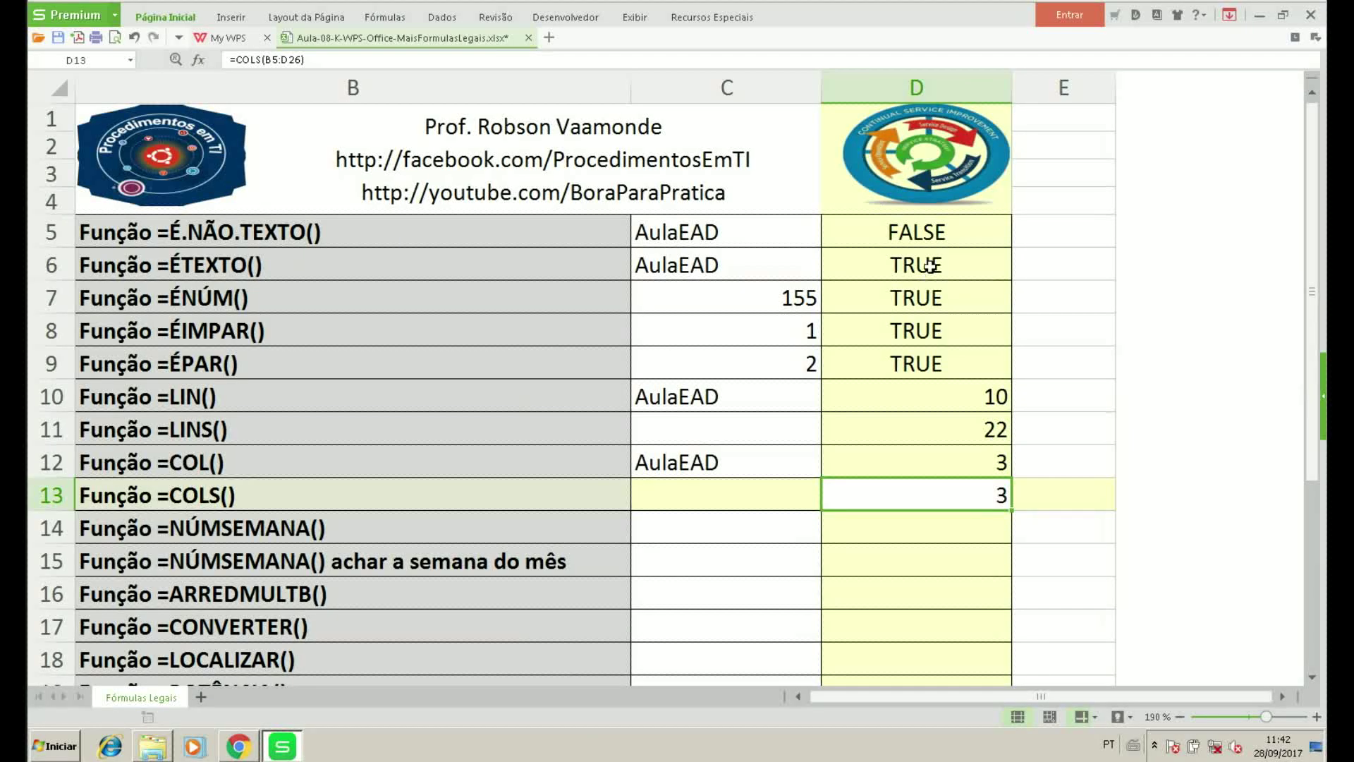
Enter =HOJE() in C14 to show today's date, 28/09/2017.
scroll(878, 572, "down", 1)
left_click(955, 451)
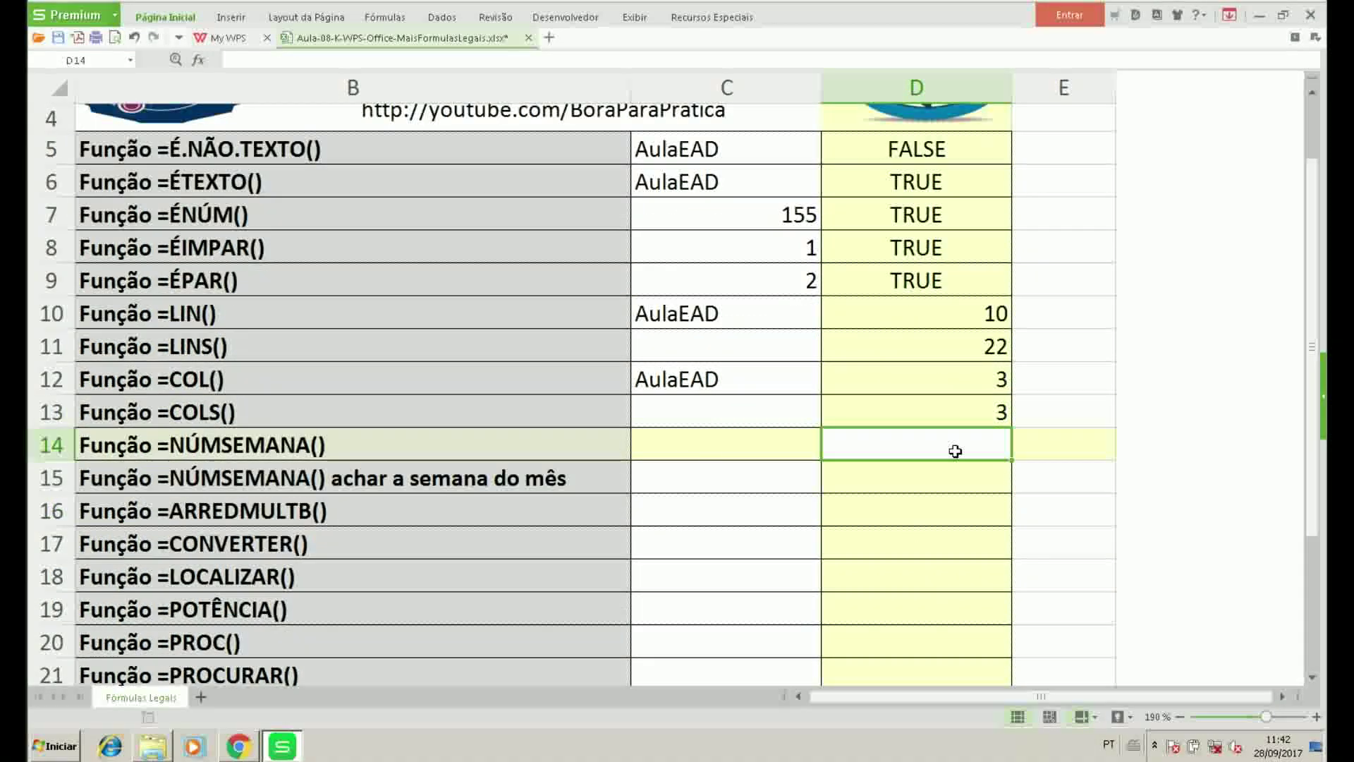
key("Left")
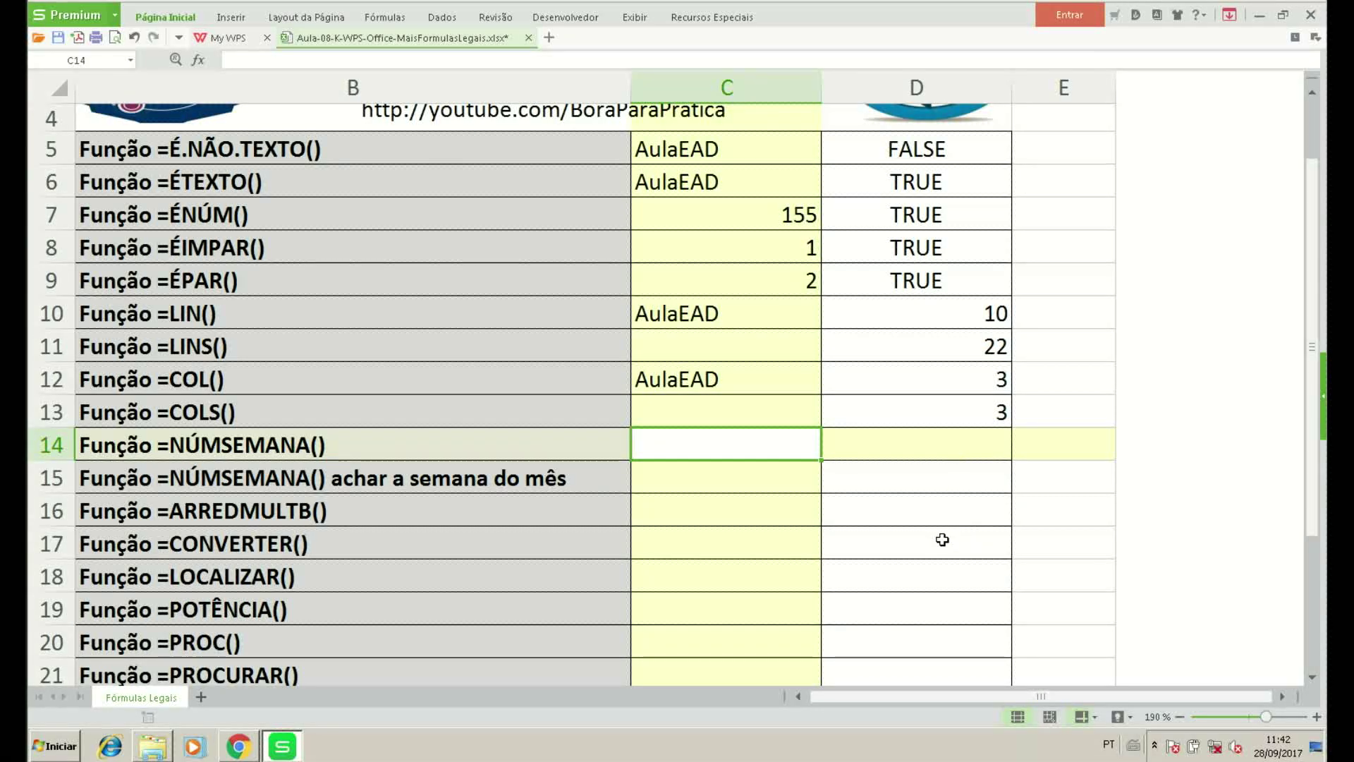
type("=ho")
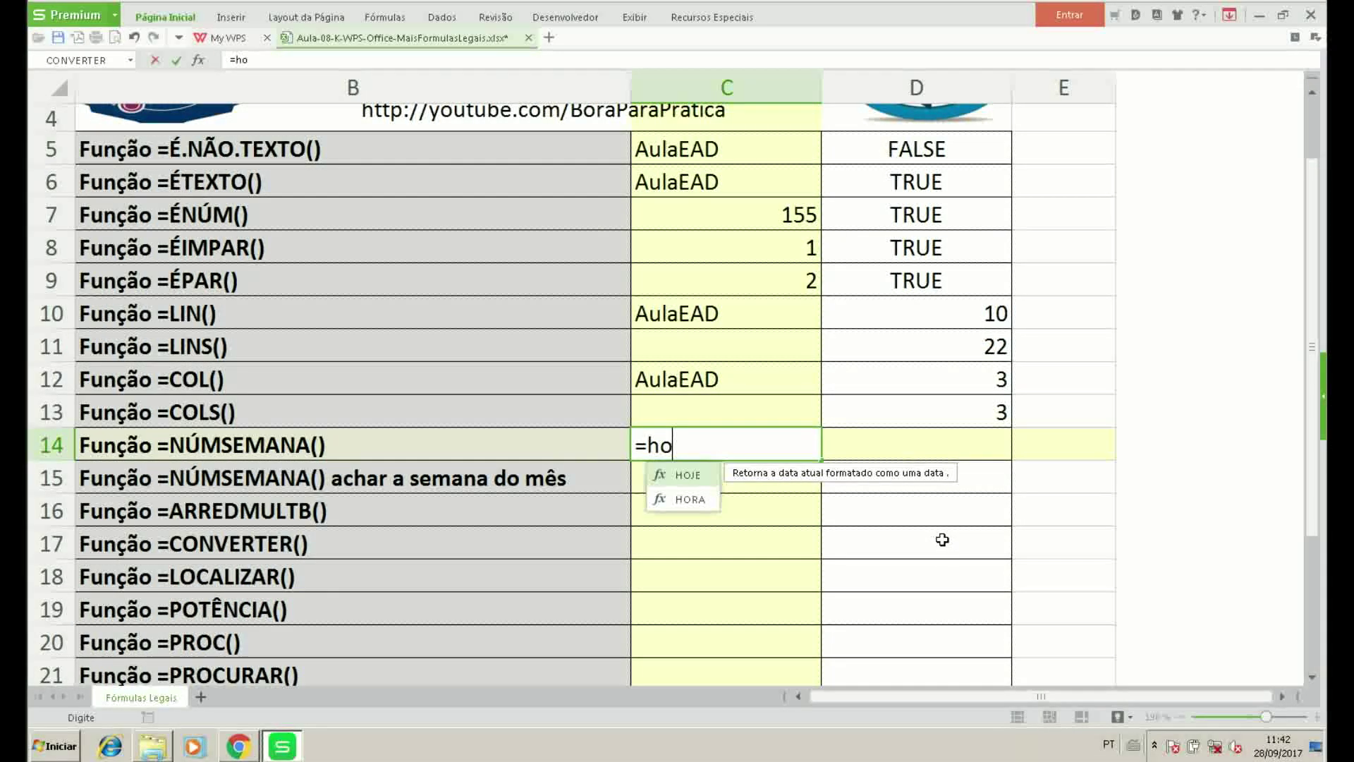
key("Tab")
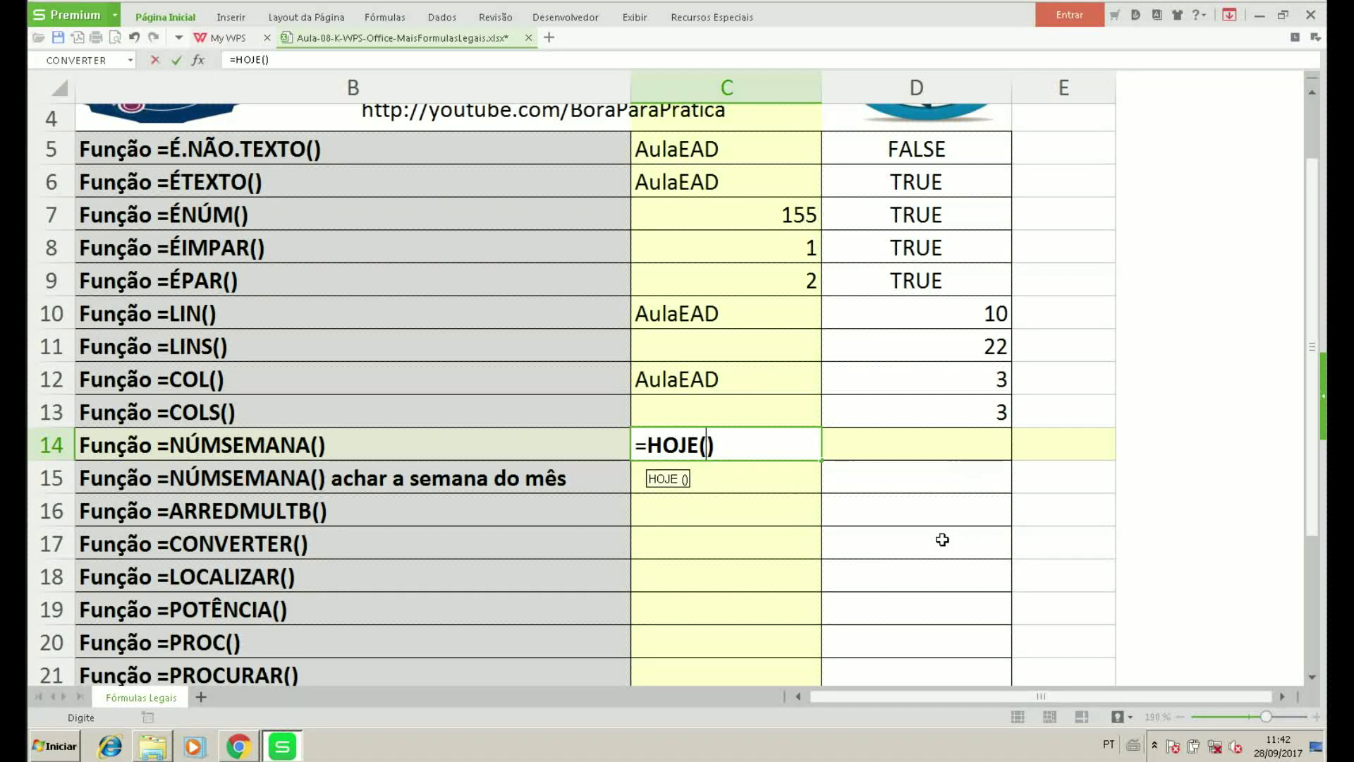
key("Return")
key("Up")
Enter =NÚMSEMANA(C14) in D14, returning week number 39.
key("Right")
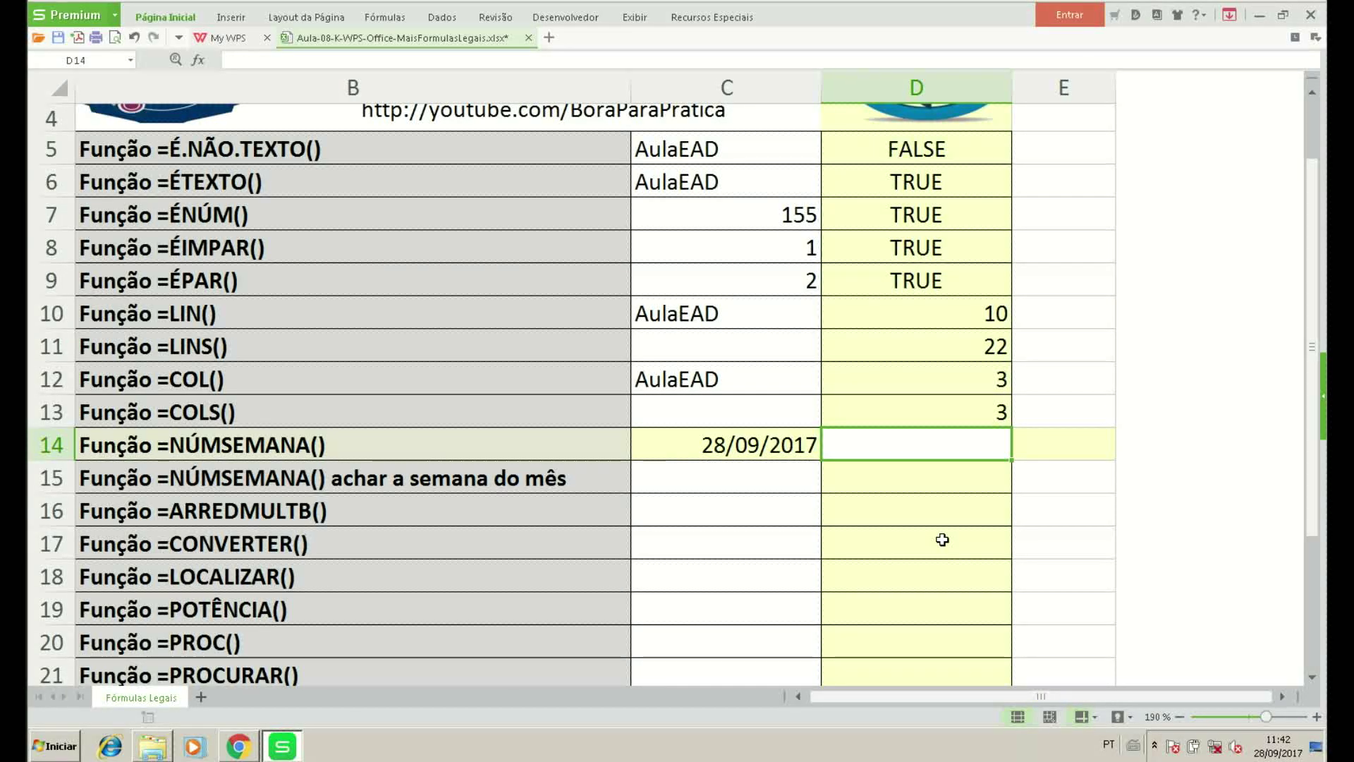
type("=n")
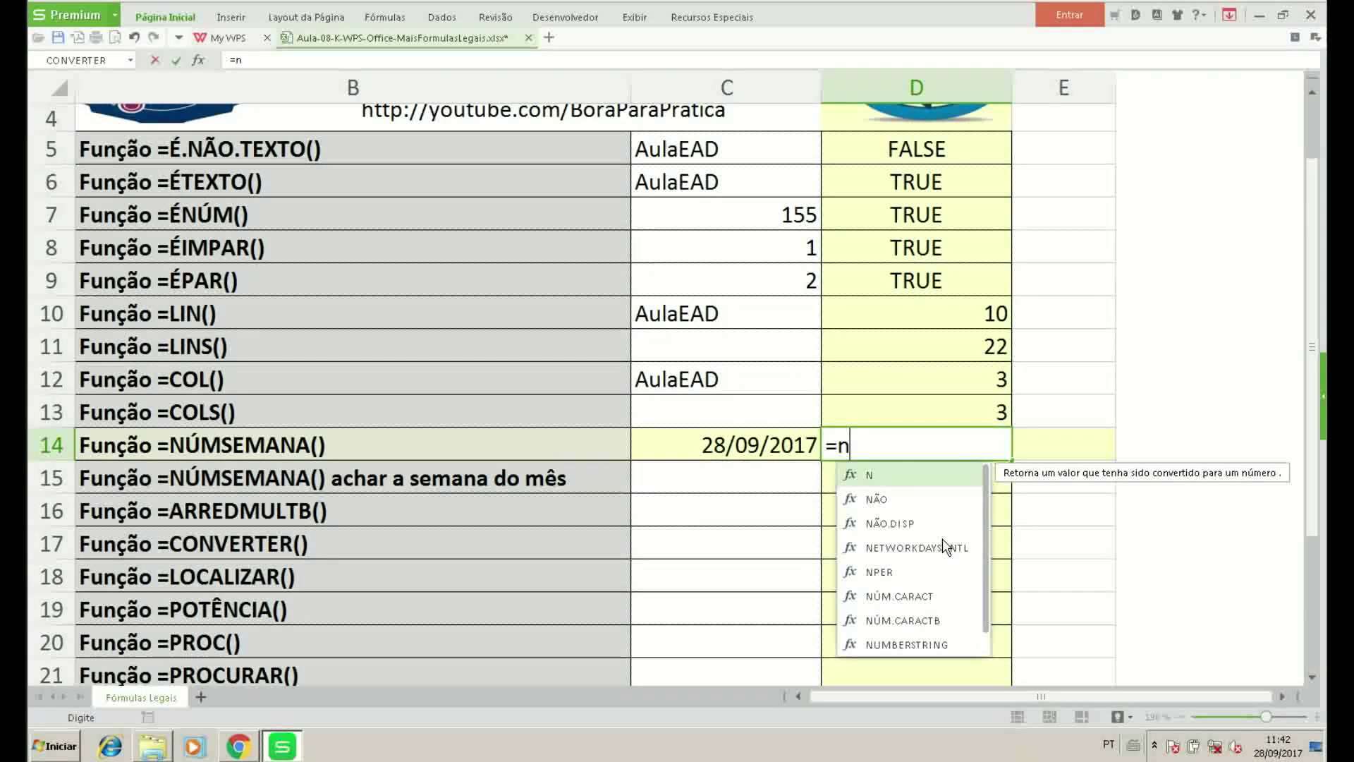
type("ú")
key("Down")
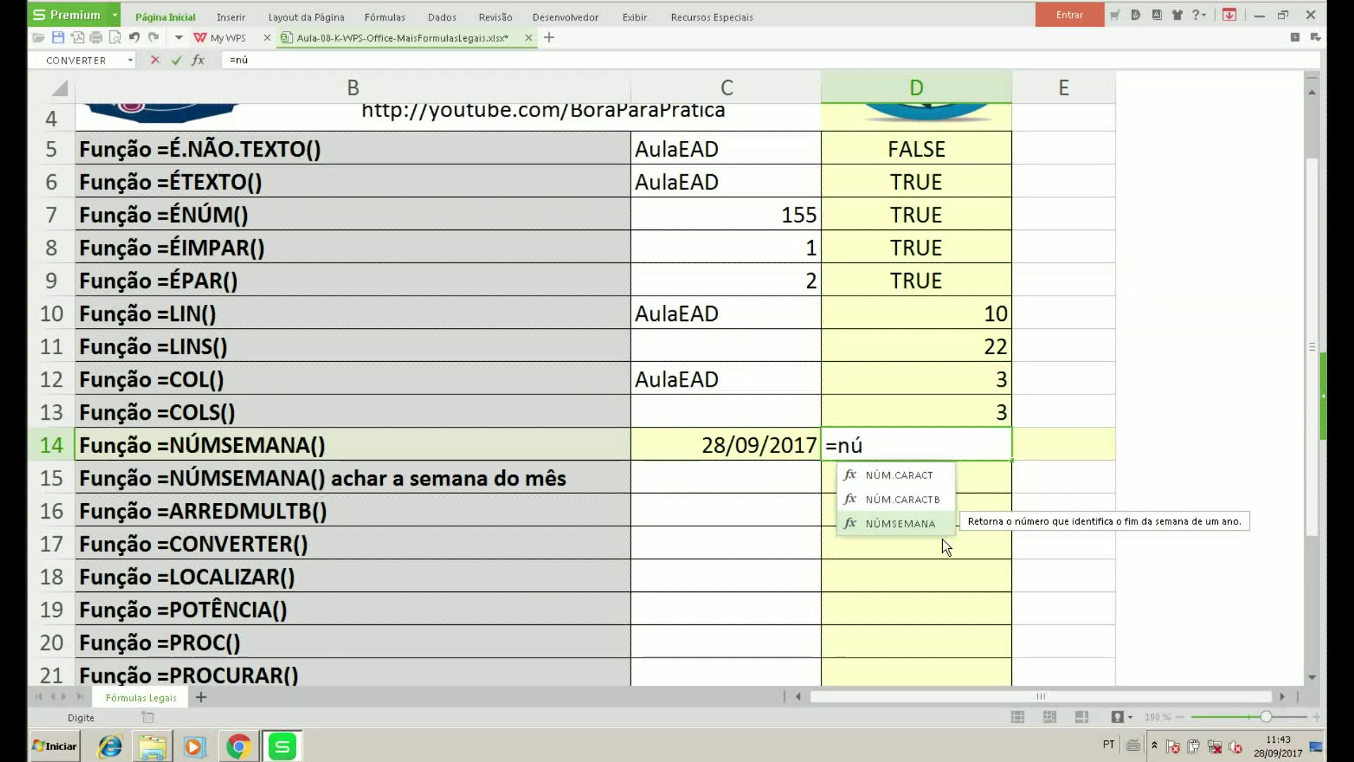
key("Tab")
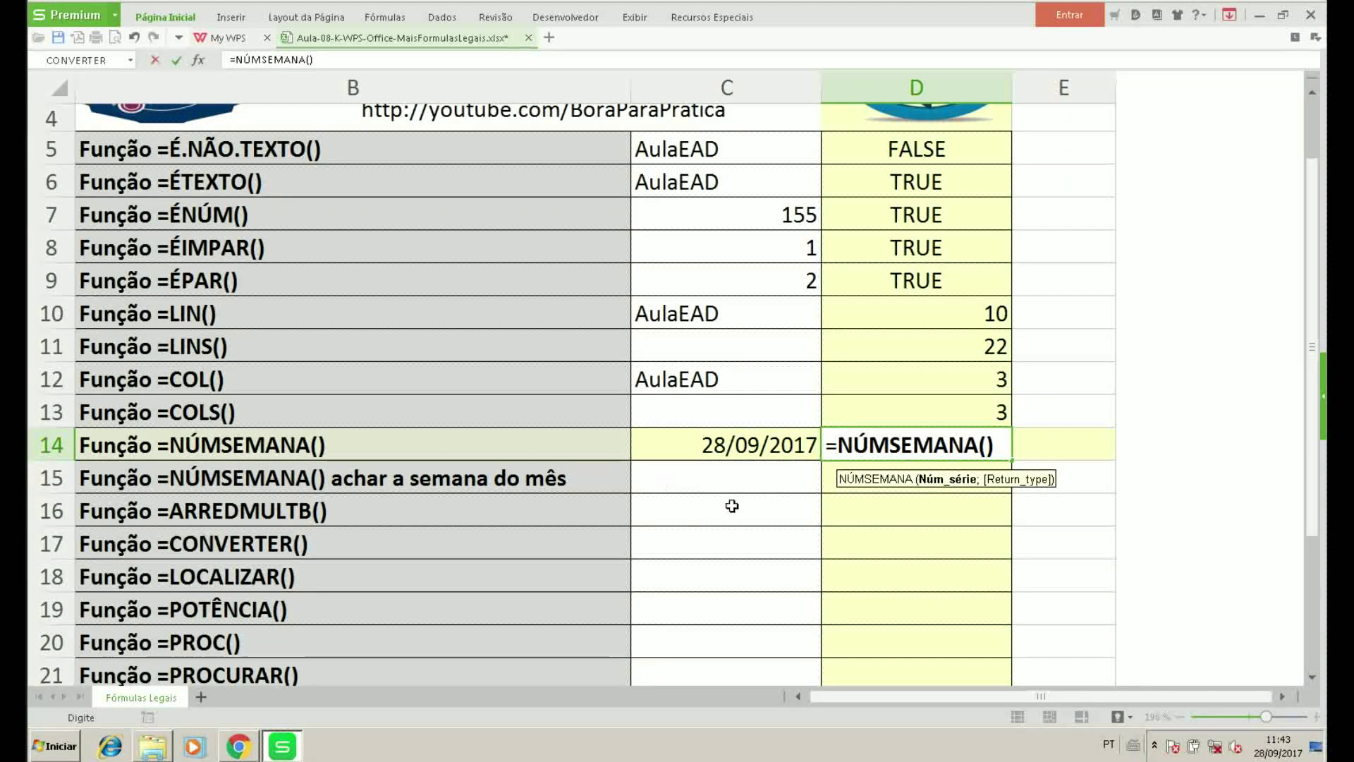
left_click(747, 445)
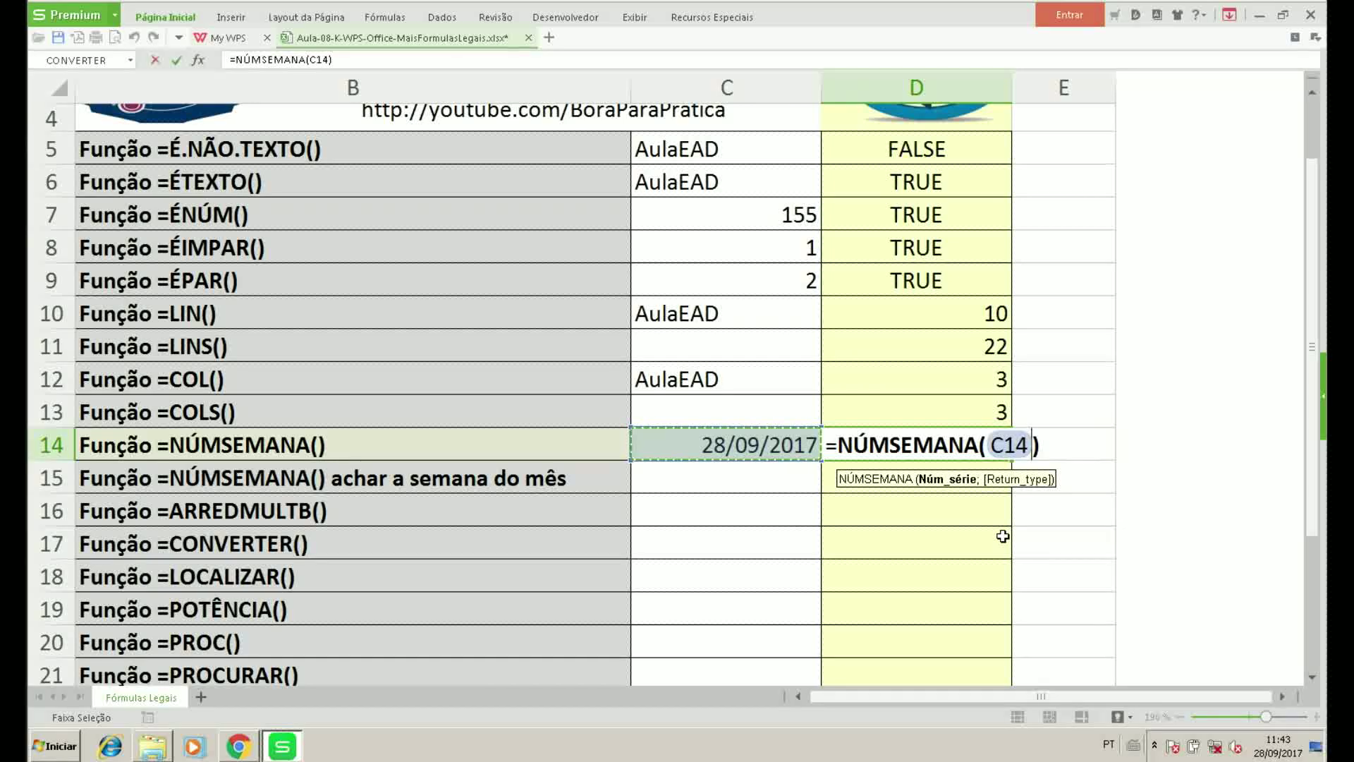
key("Return")
key("Up")
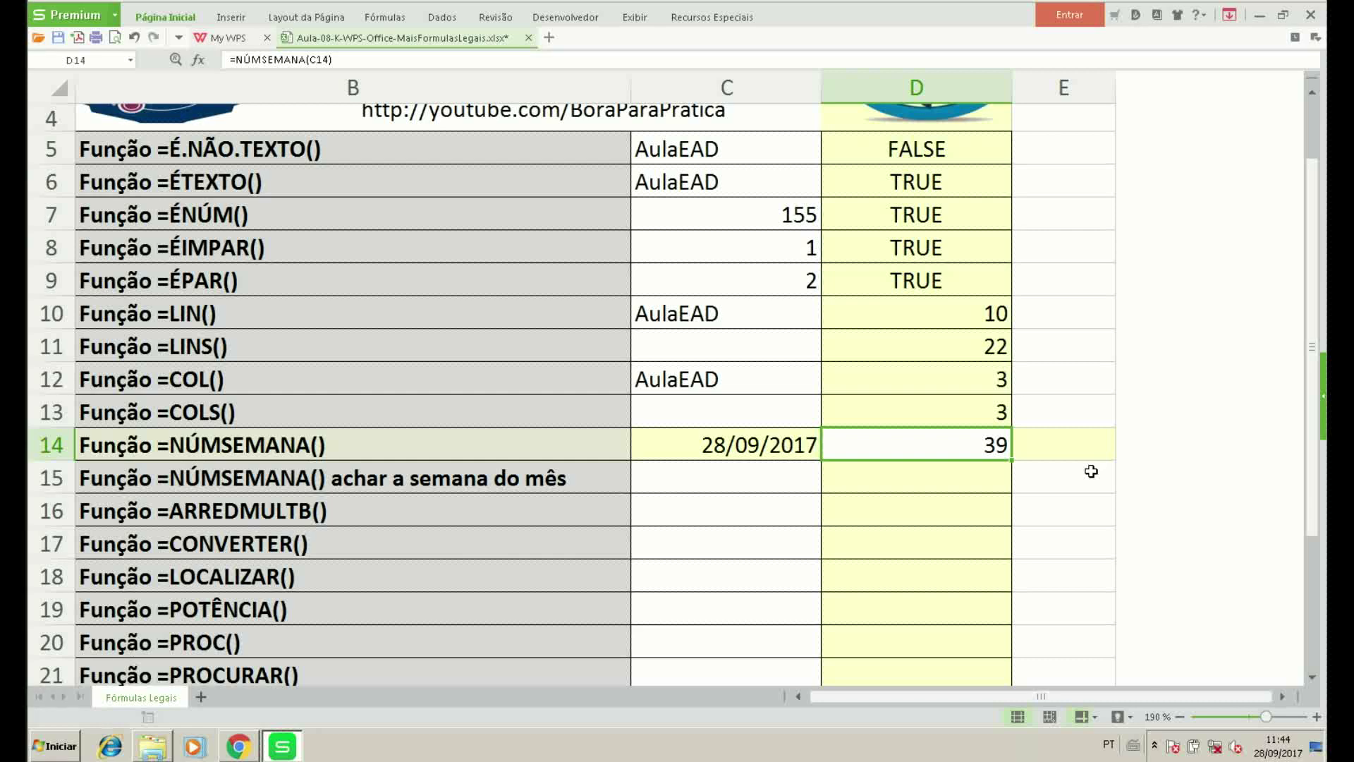
Enter =HOJE() in C15 to show the date 28/09/2017.
key("Down")
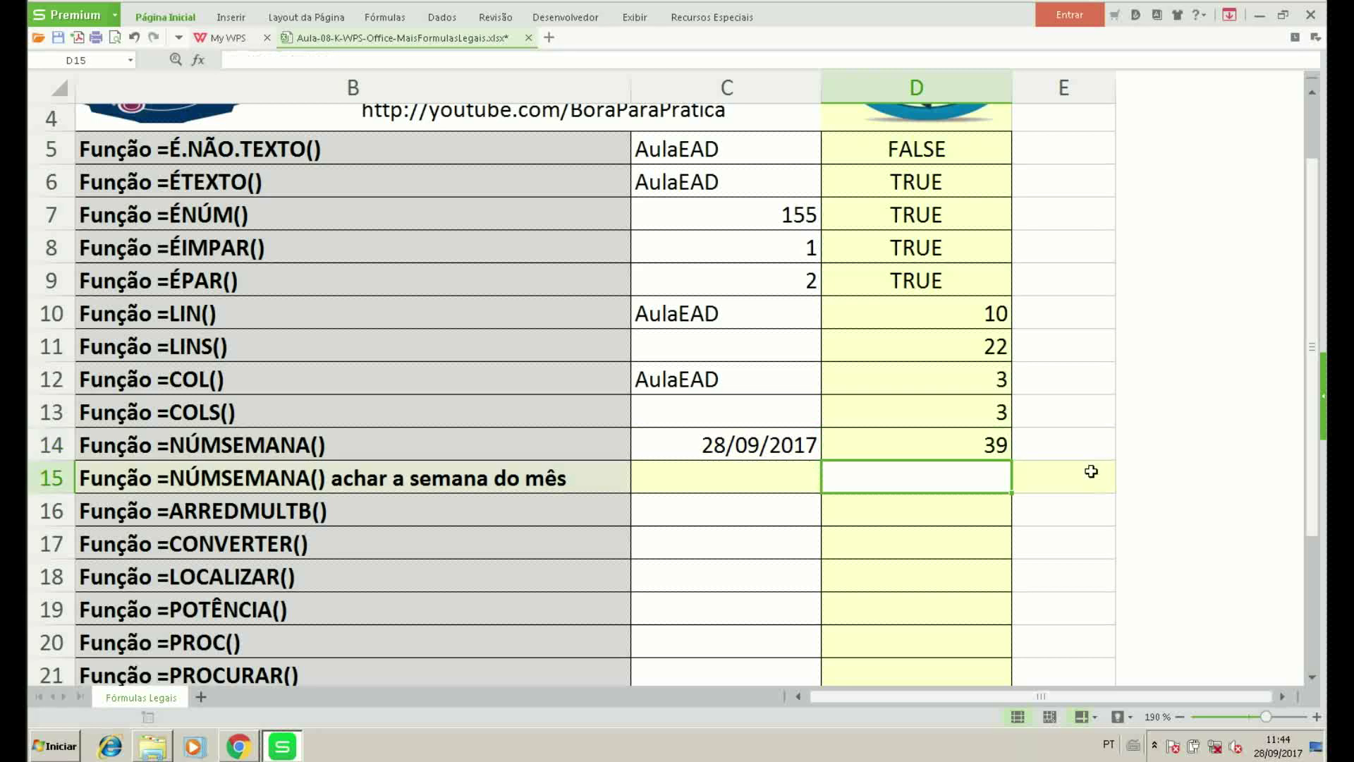
key("Left")
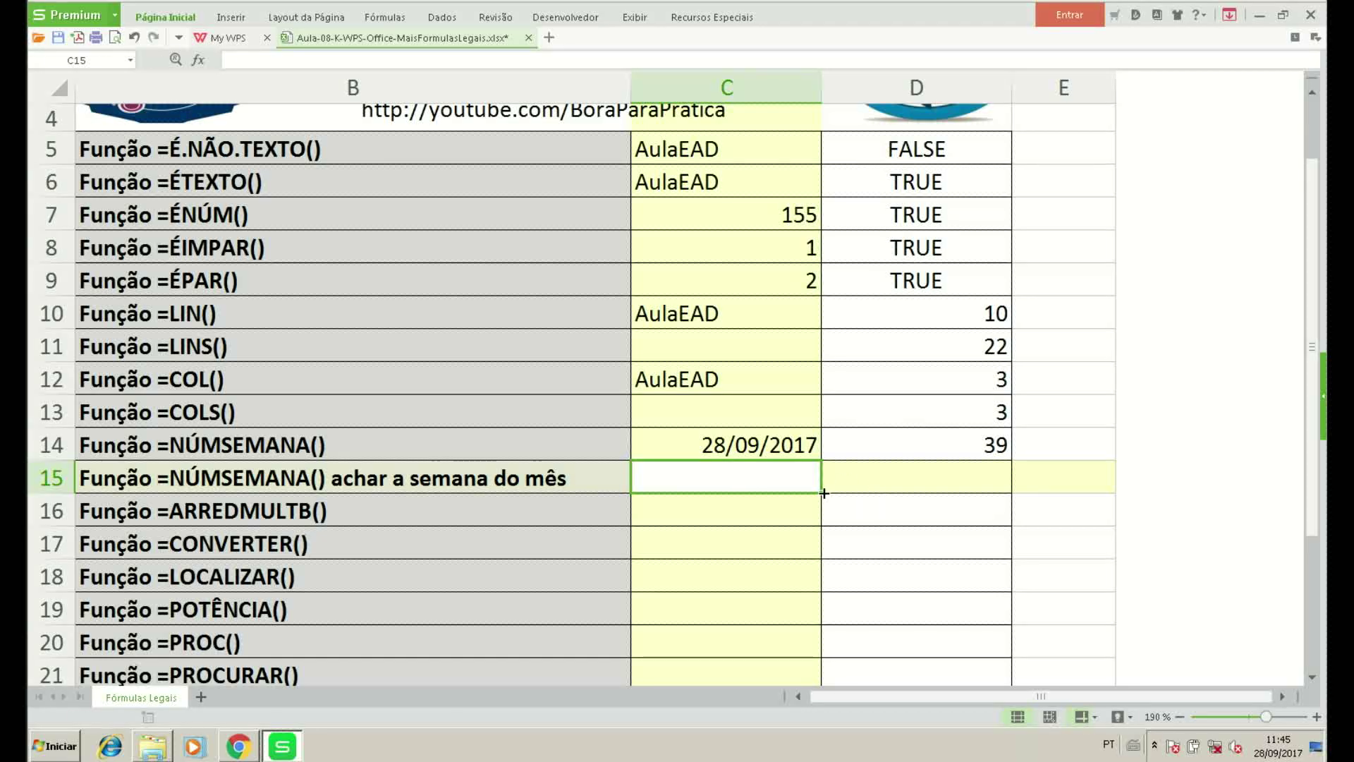
type("=hoj")
key("Tab")
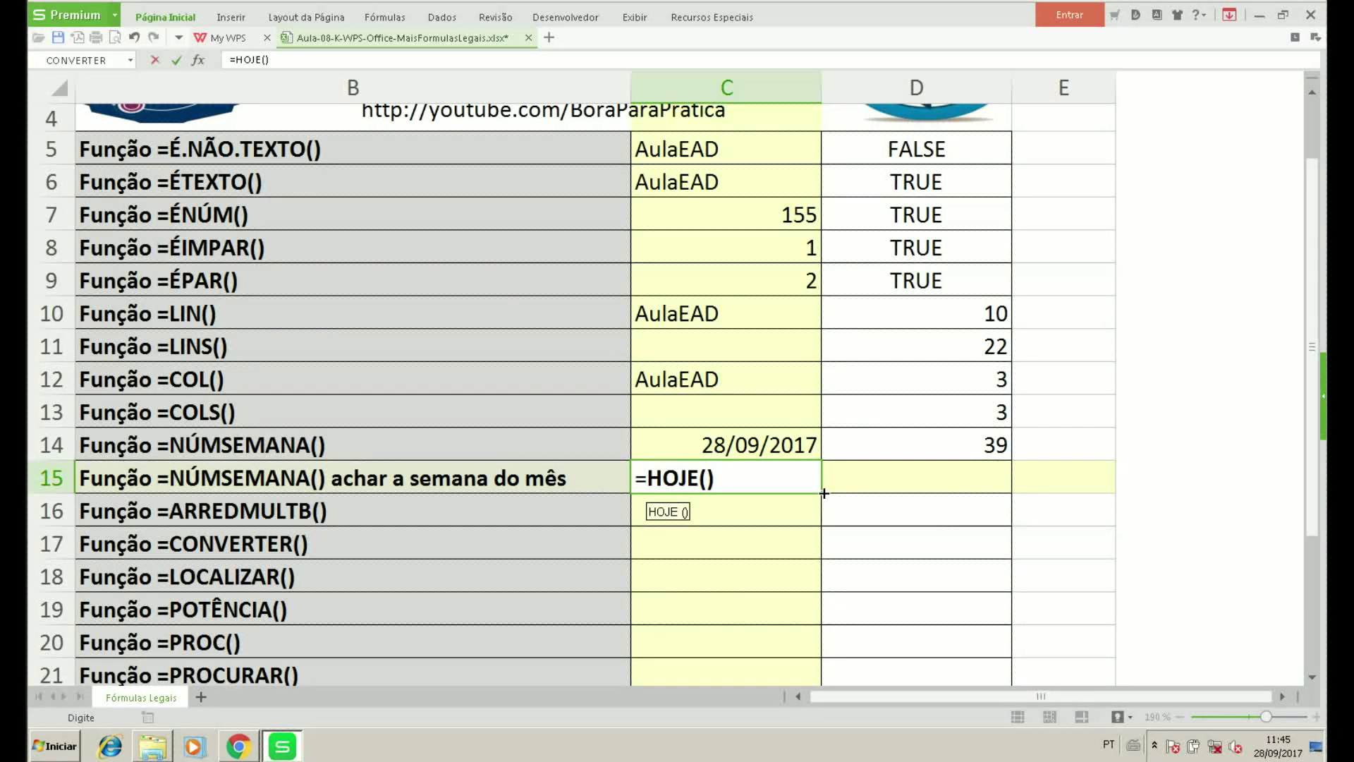
left_click(824, 492)
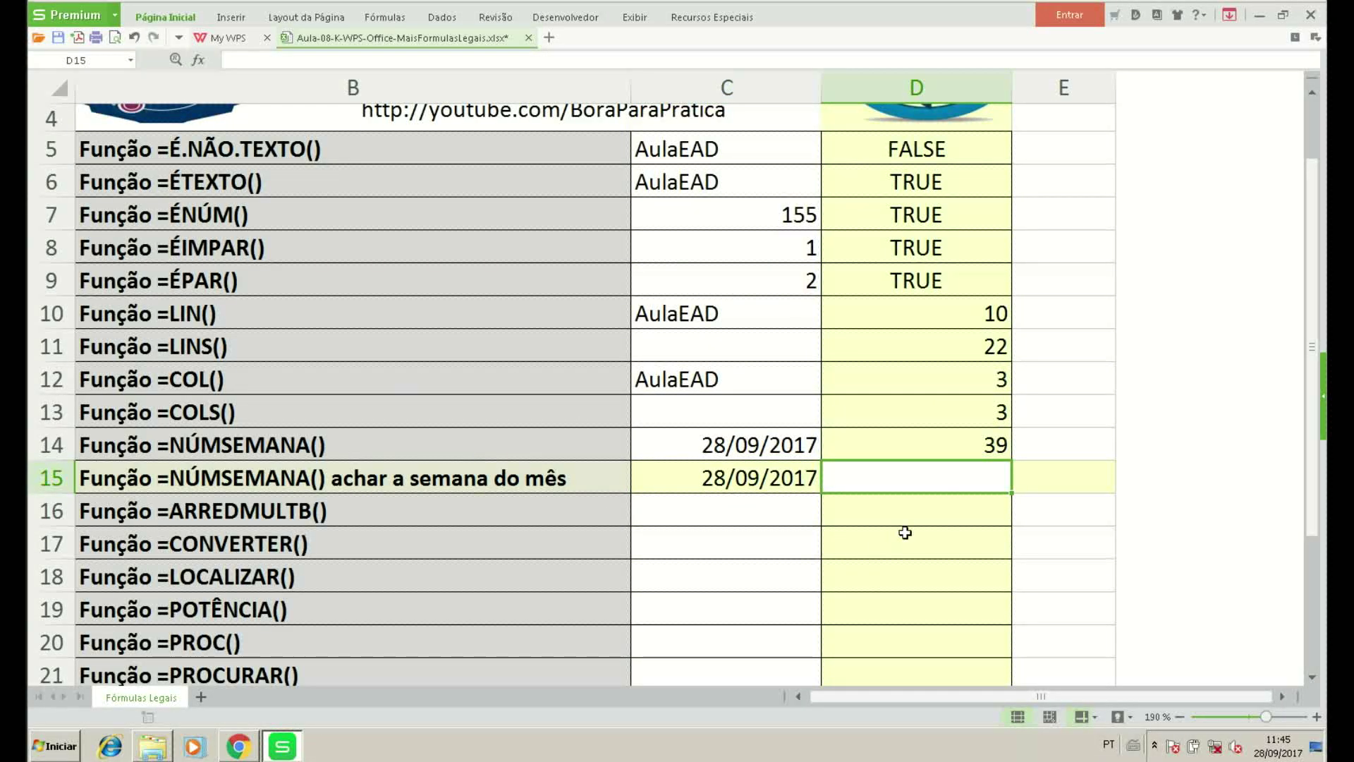
Enter =NÚMSEMANA(C15) in D15, returning week 39.
type("=")
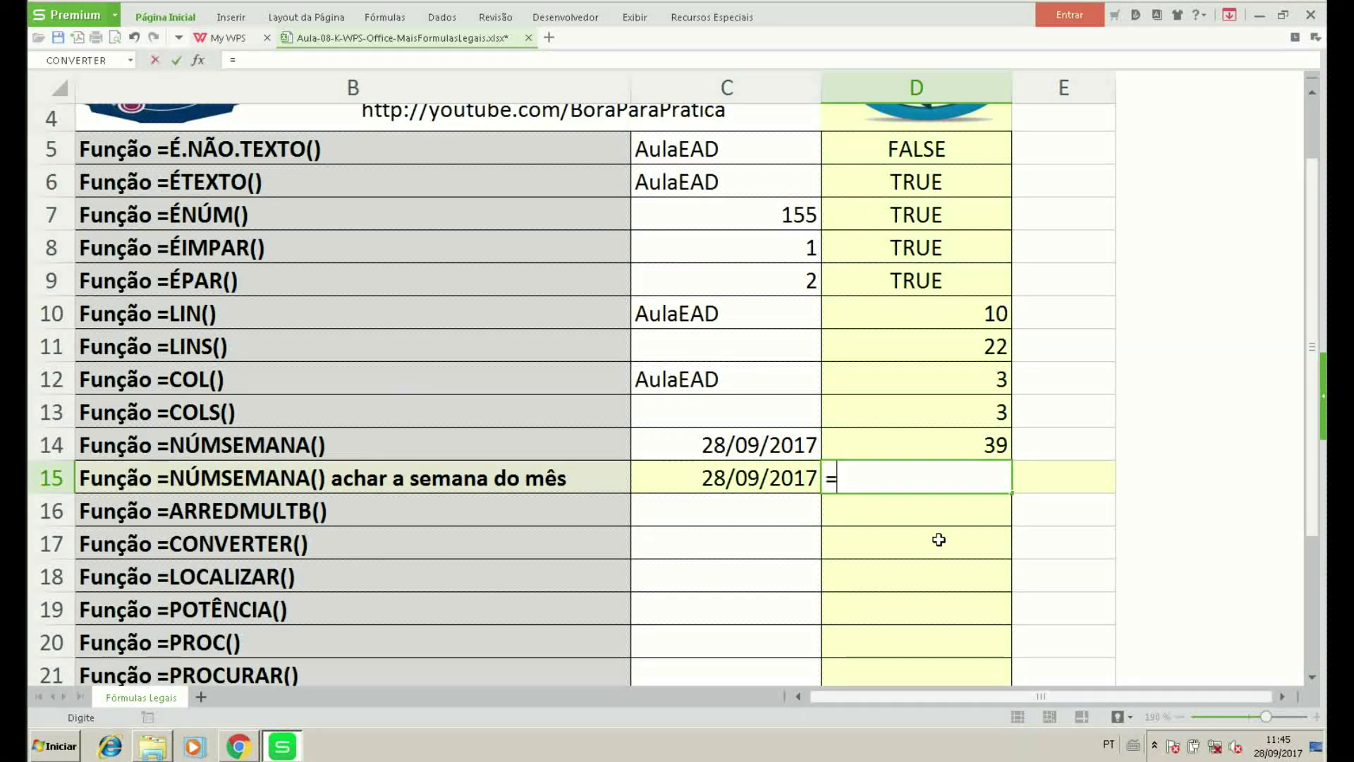
type("nú")
key("Down")
key("Down")
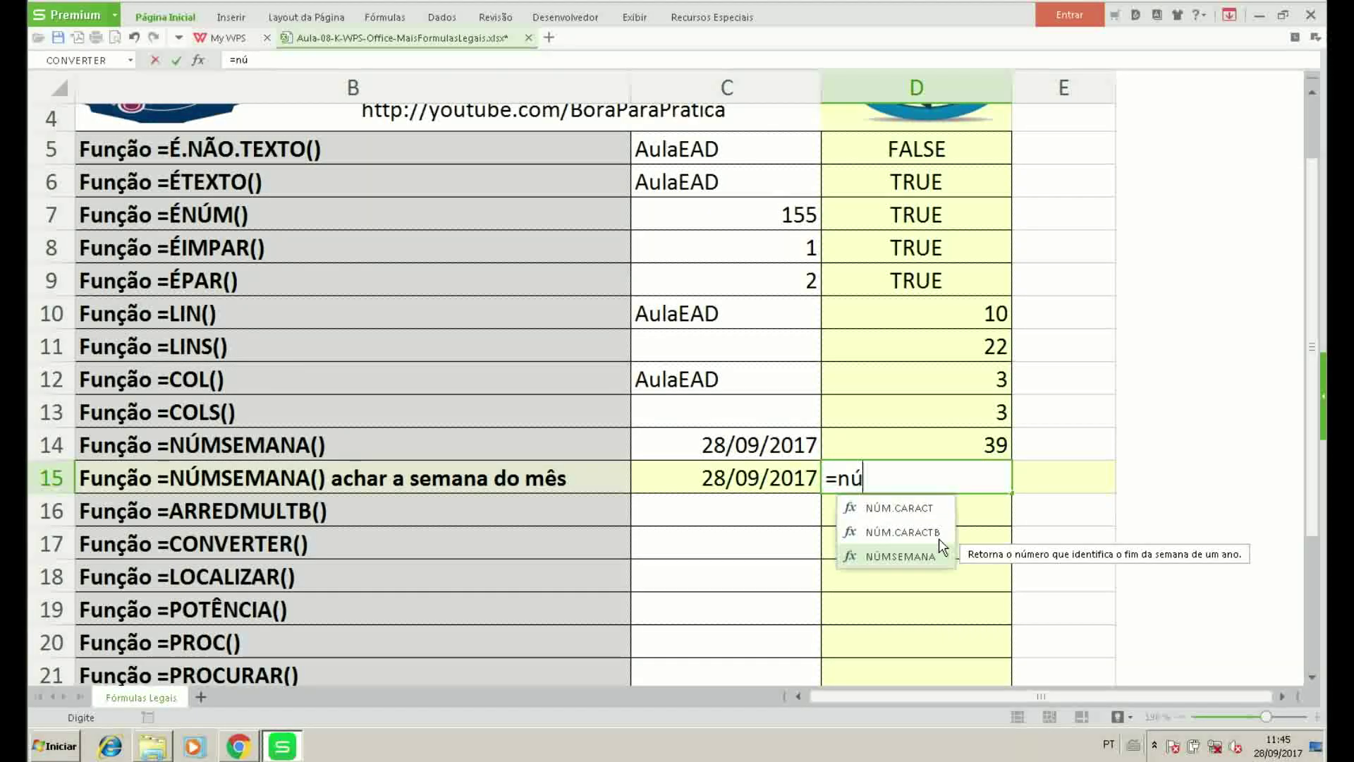
key("Tab")
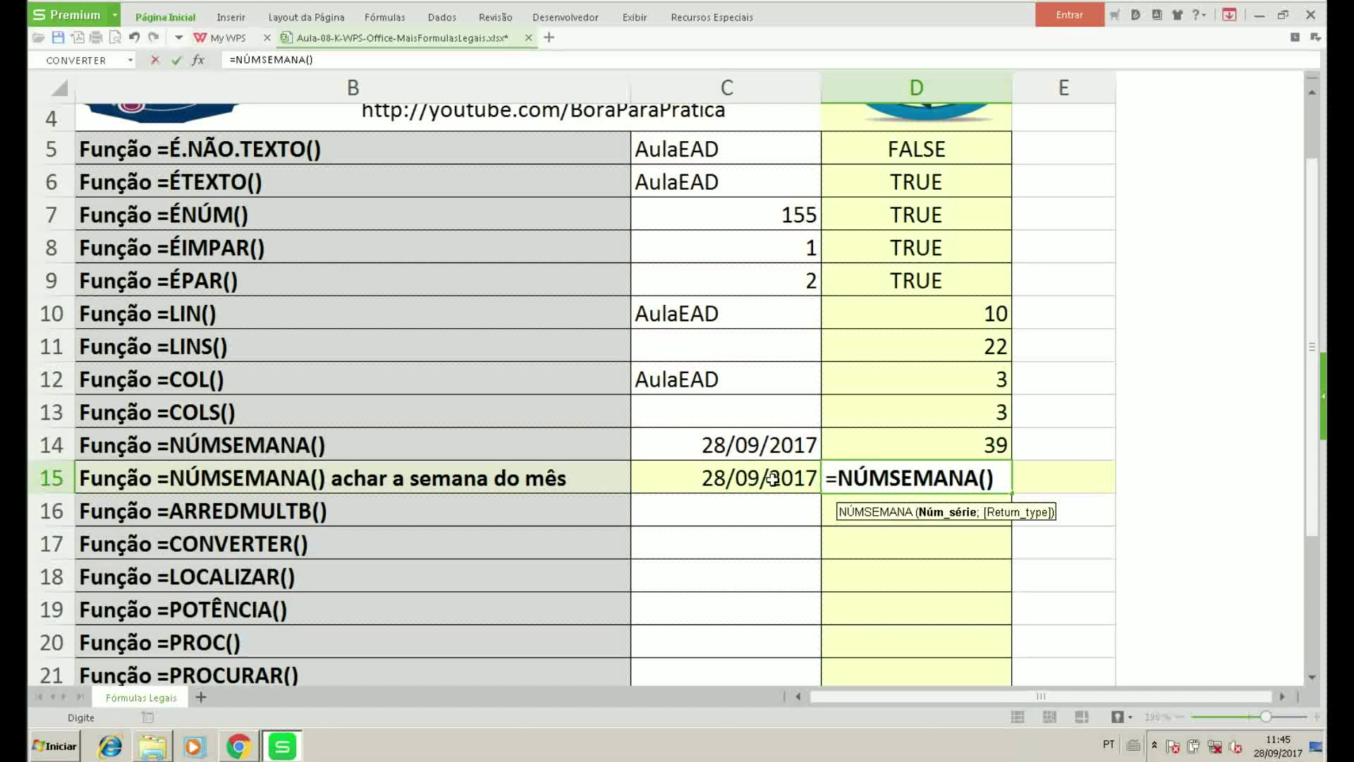
left_click(773, 479)
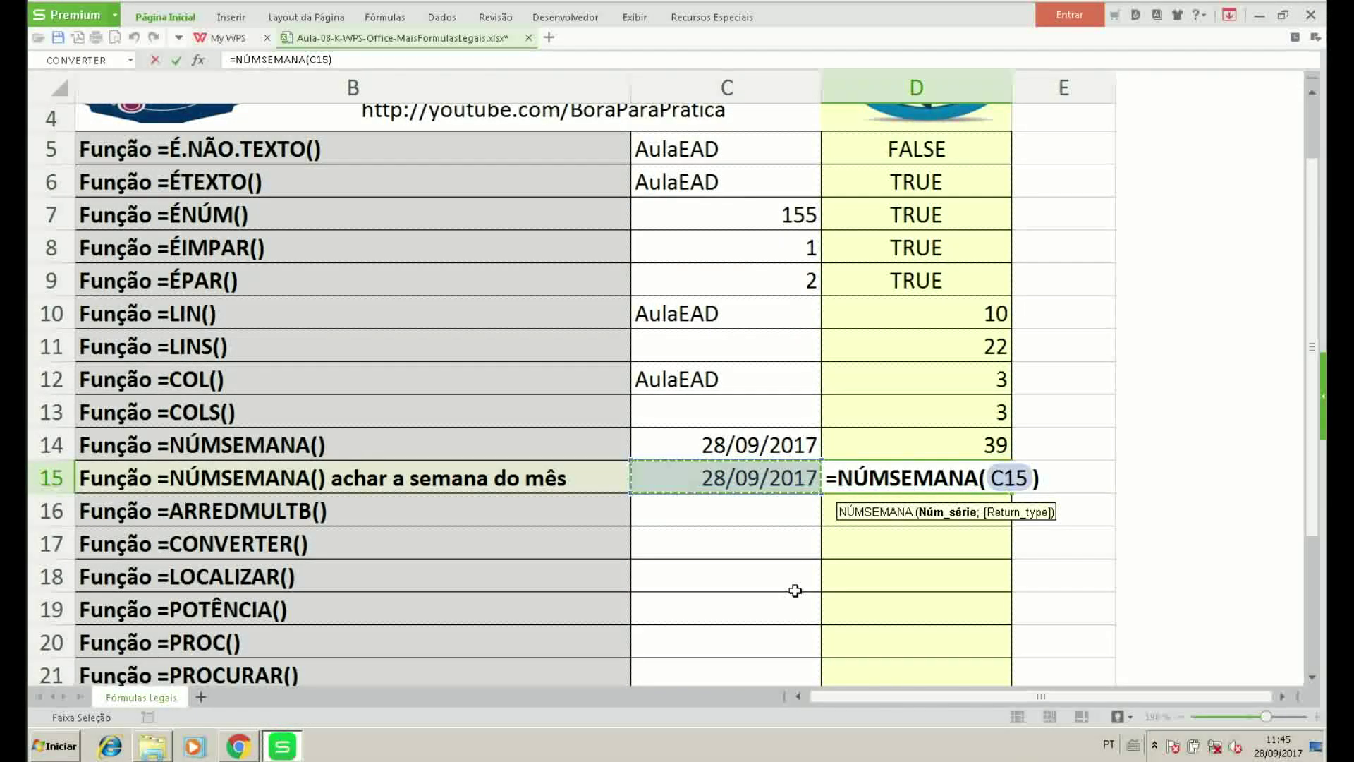
key("Return")
key("Up")
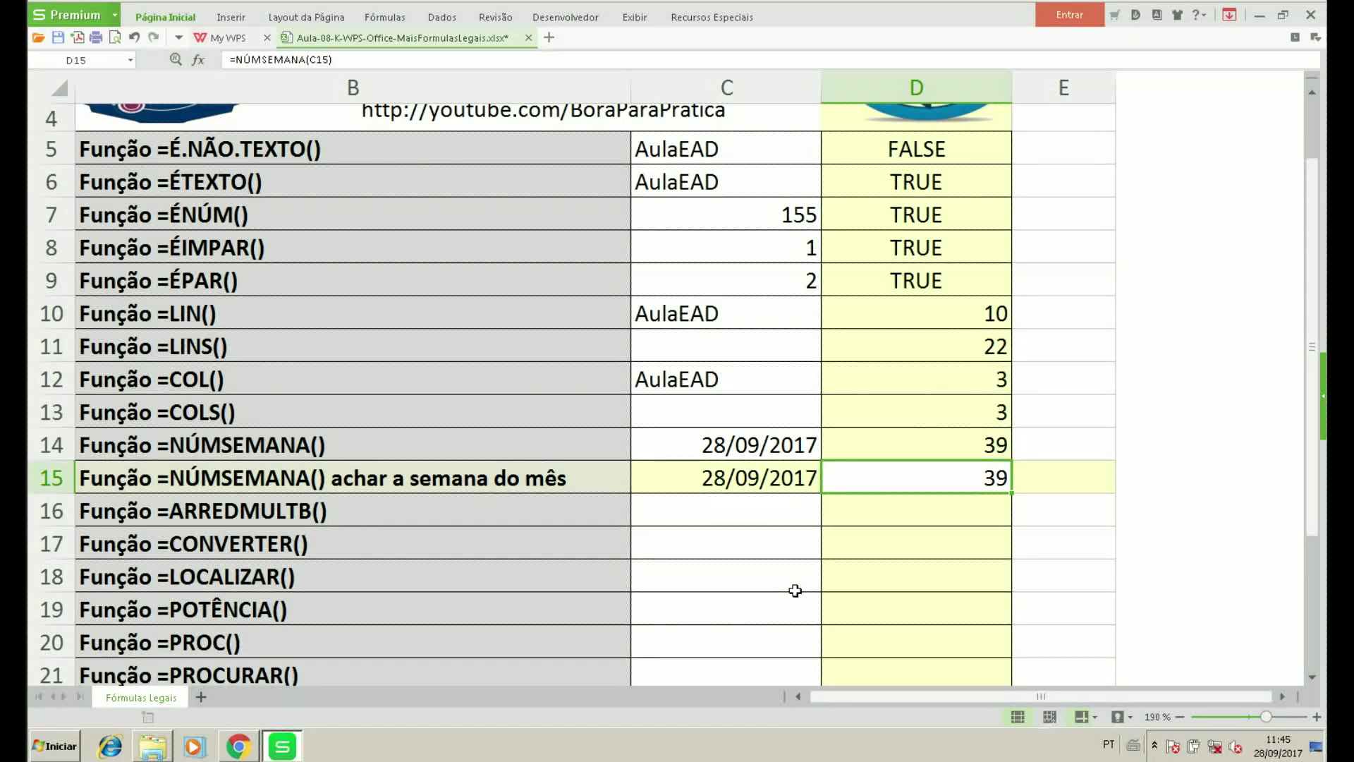
key("Right")
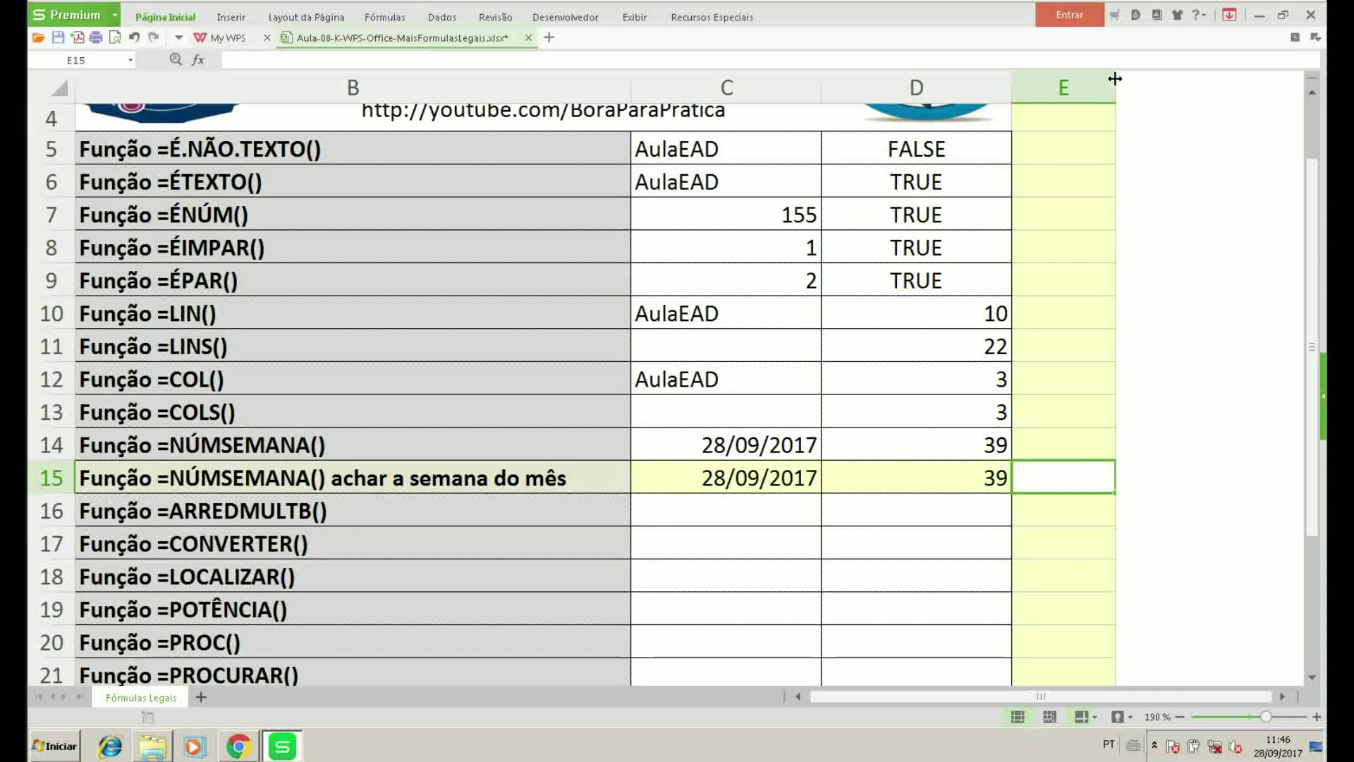
Widen column E beside the D15 result and scroll the sheet right and back.
left_click_drag(1116, 84, 1254, 79)
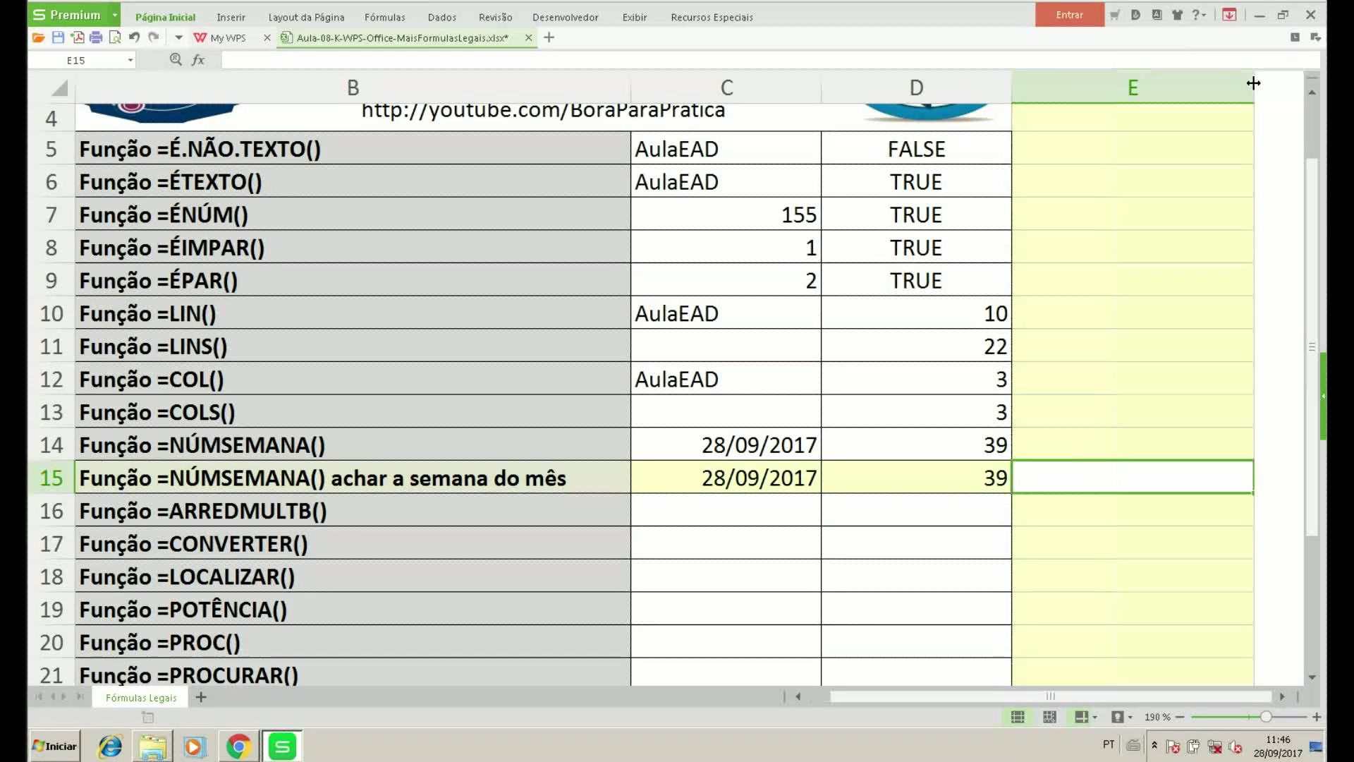
left_click(1281, 696)
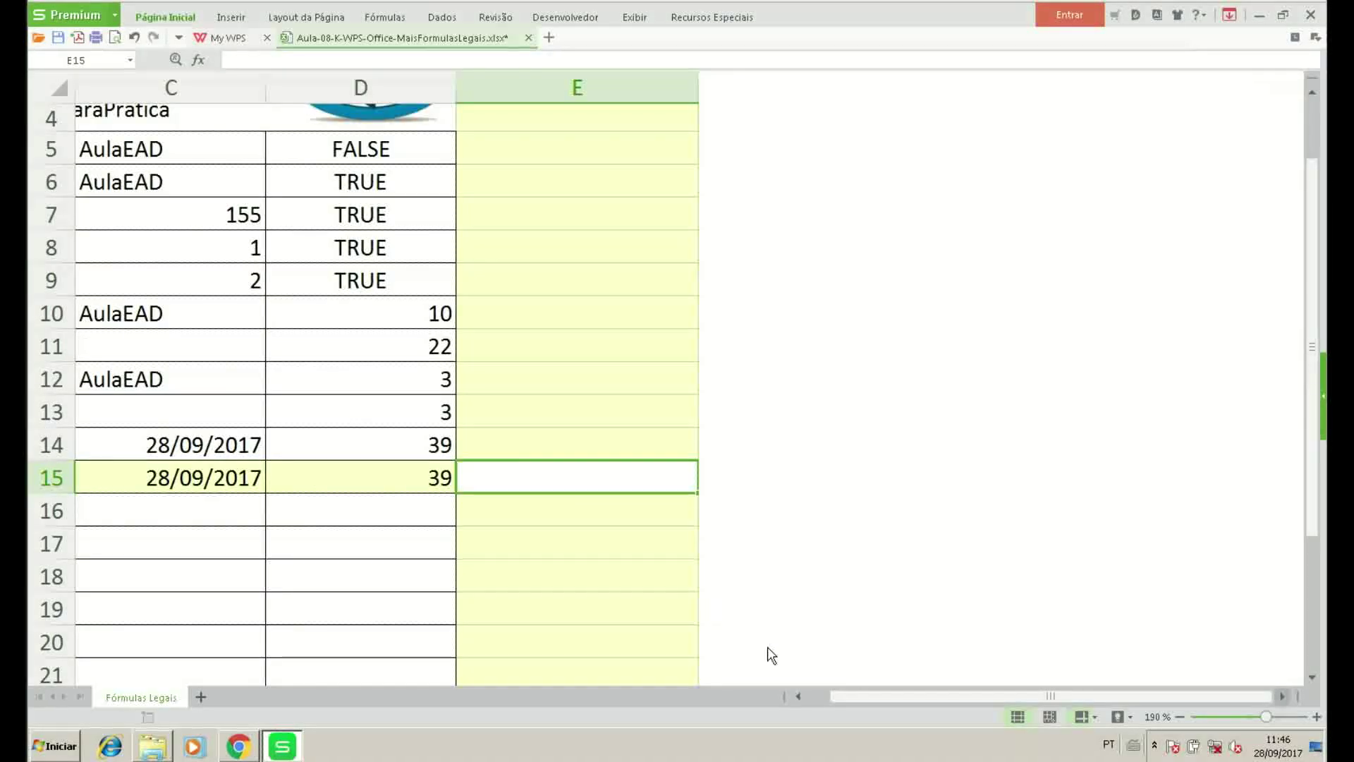
left_click(802, 697)
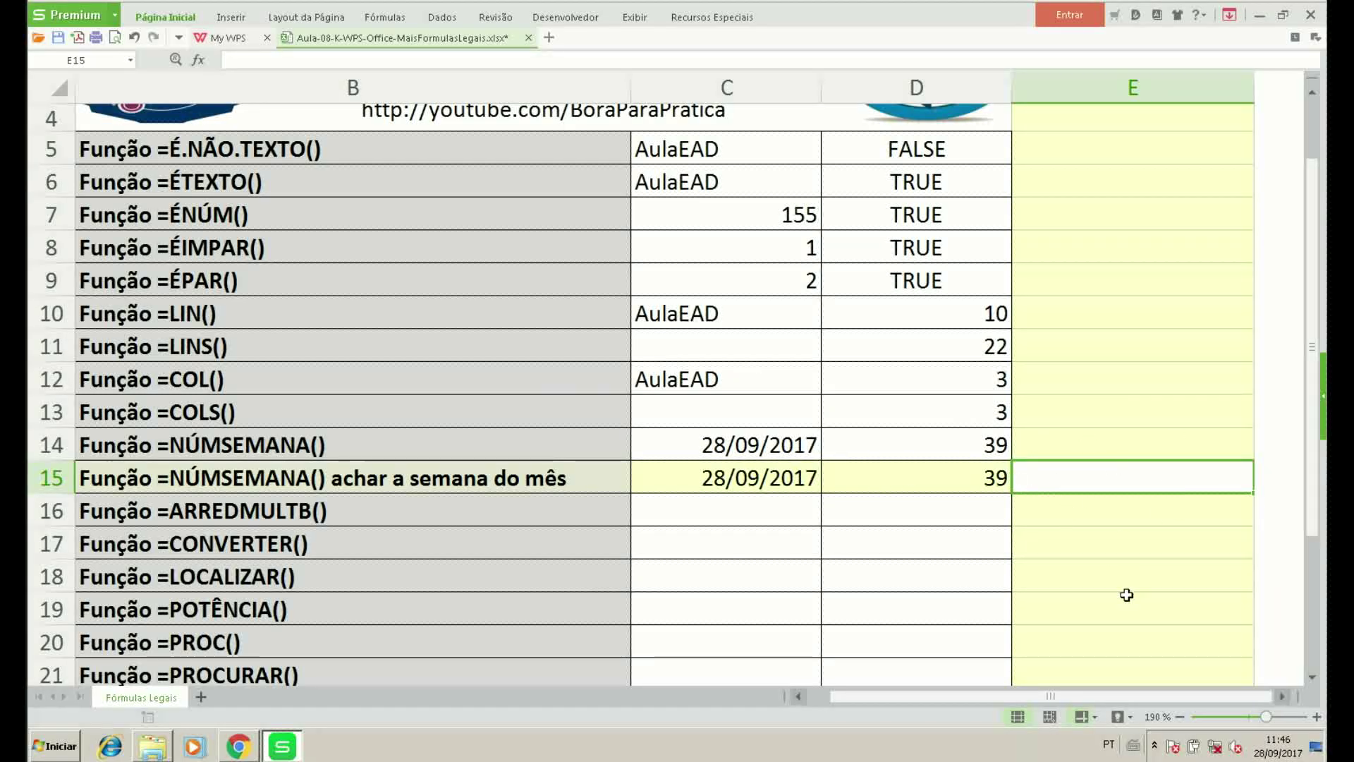
Start E15's formula with nested NÚMSEMANA, DATA and ANO functions.
type("=")
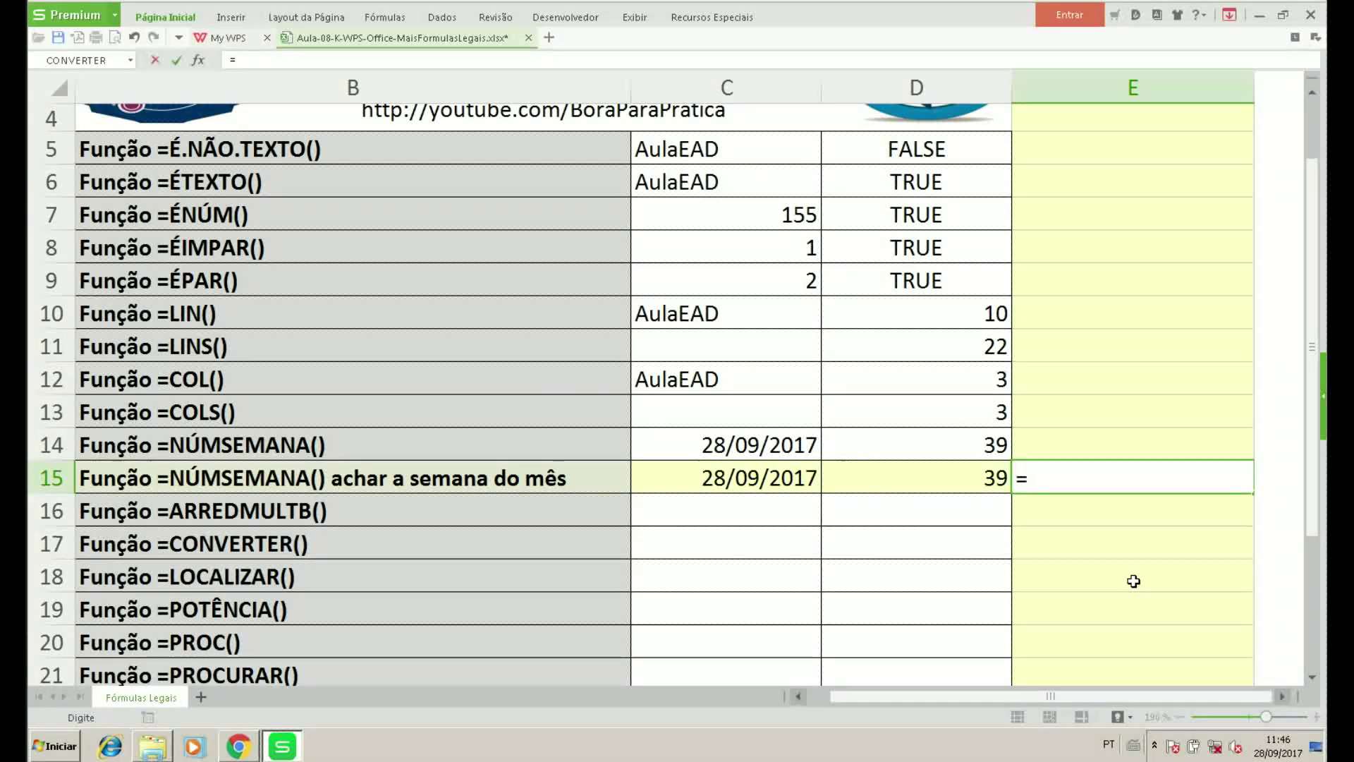
type("nú")
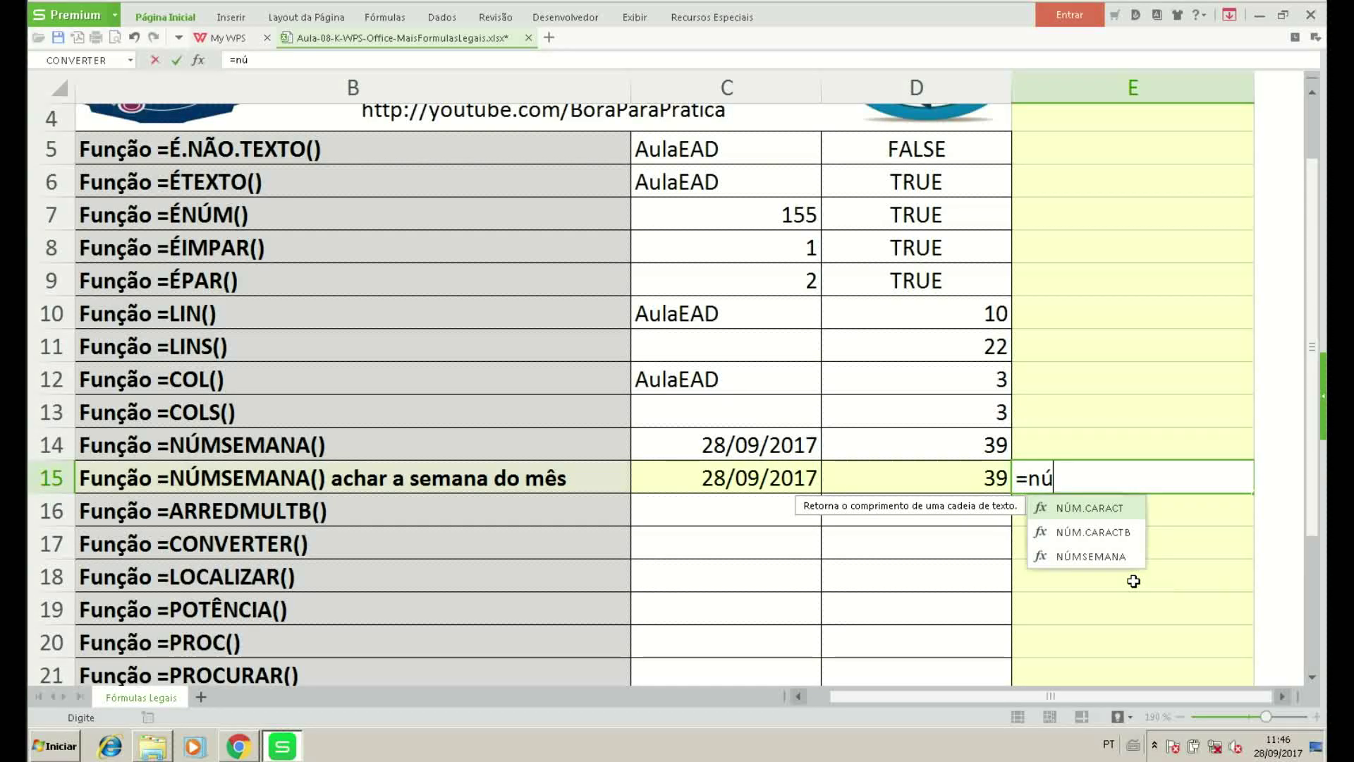
key("Down")
key("Down")
key("Tab")
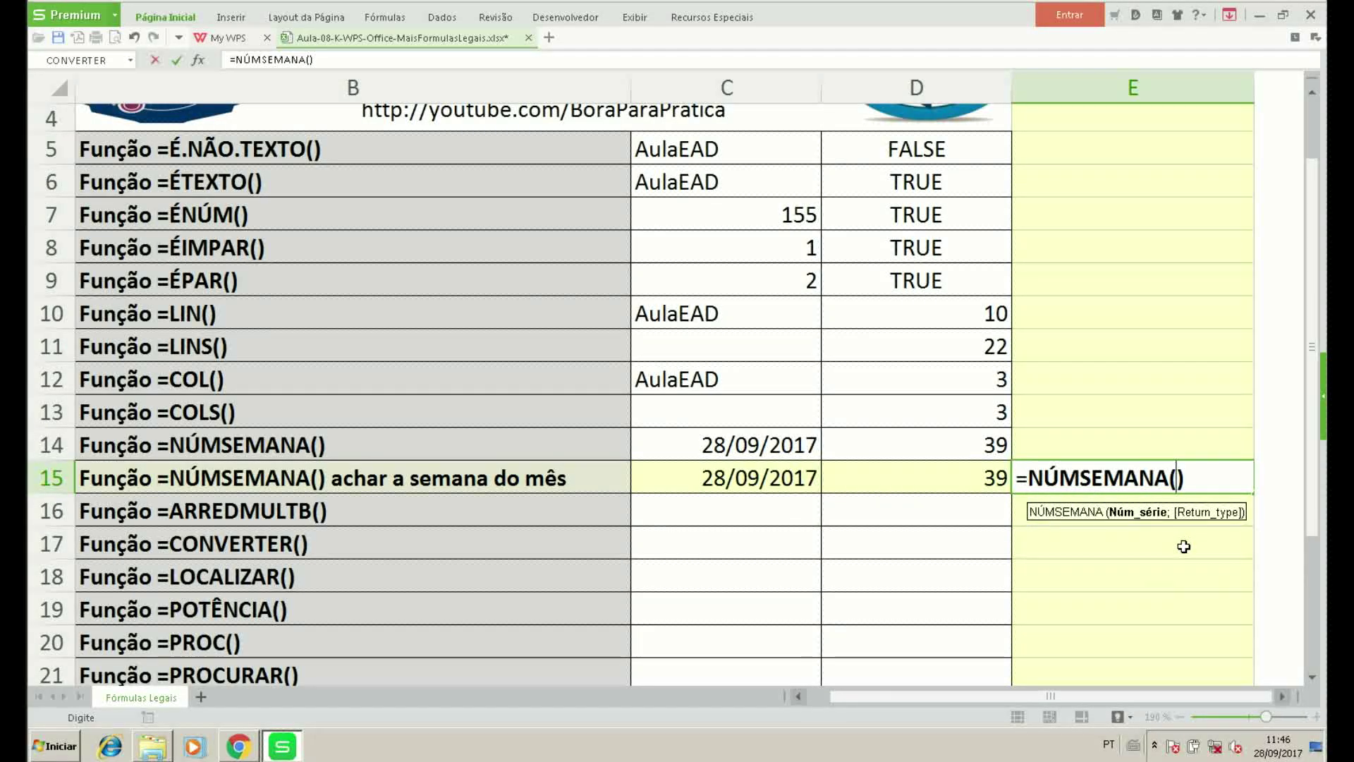
key("F2")
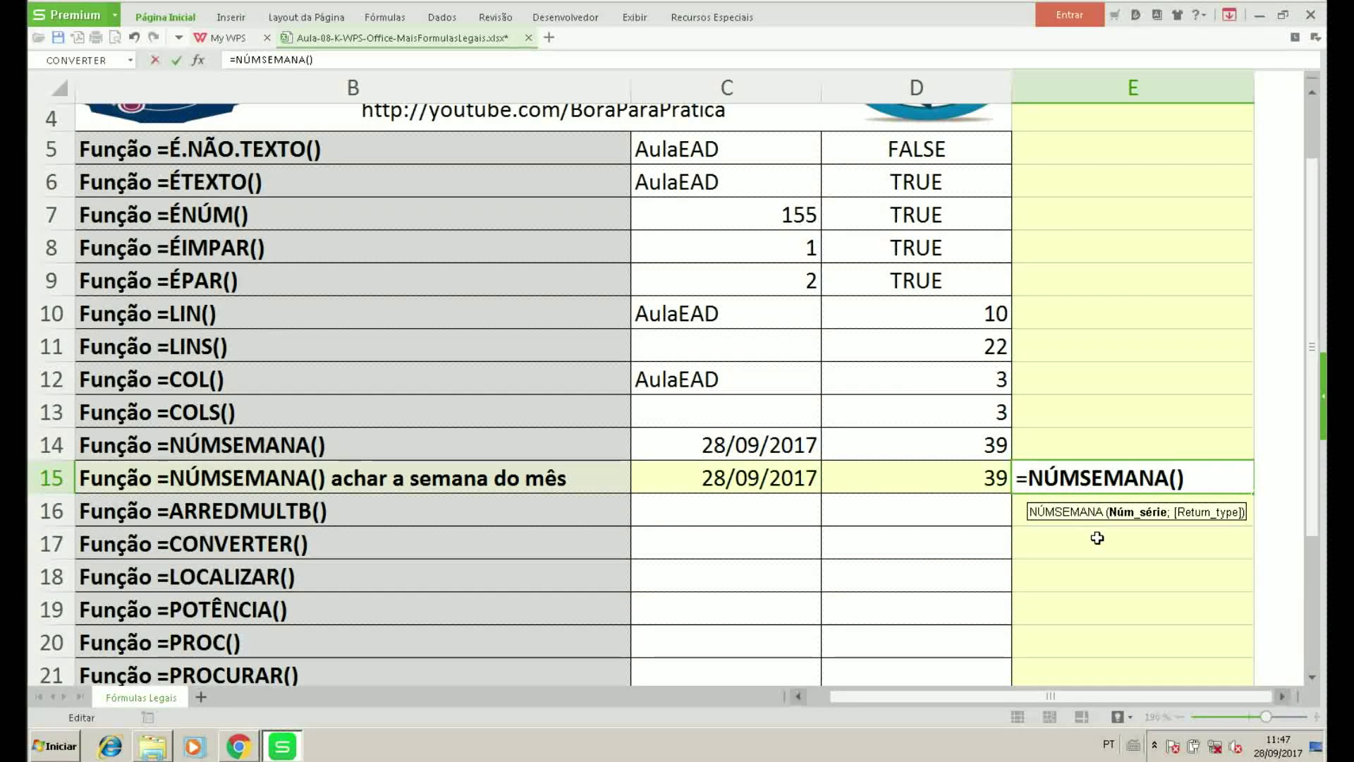
type("da")
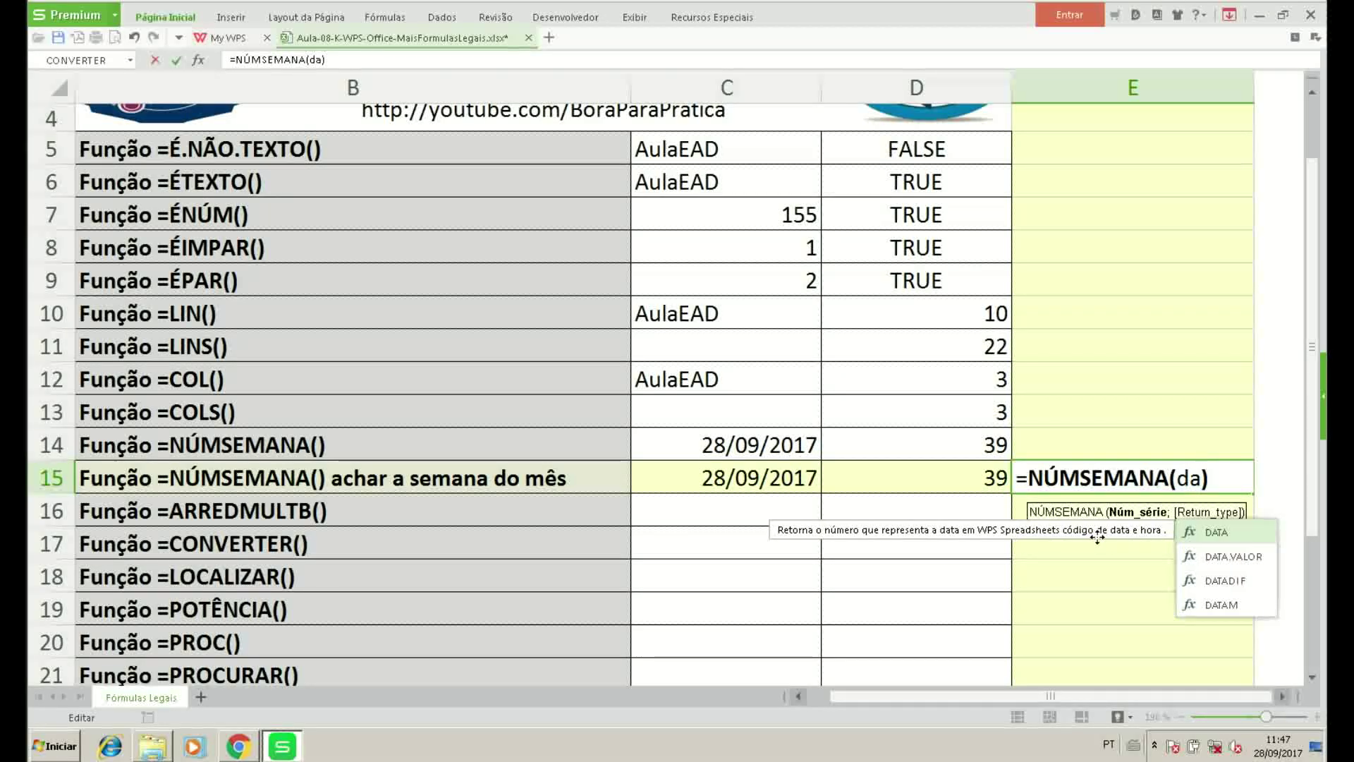
key("Tab")
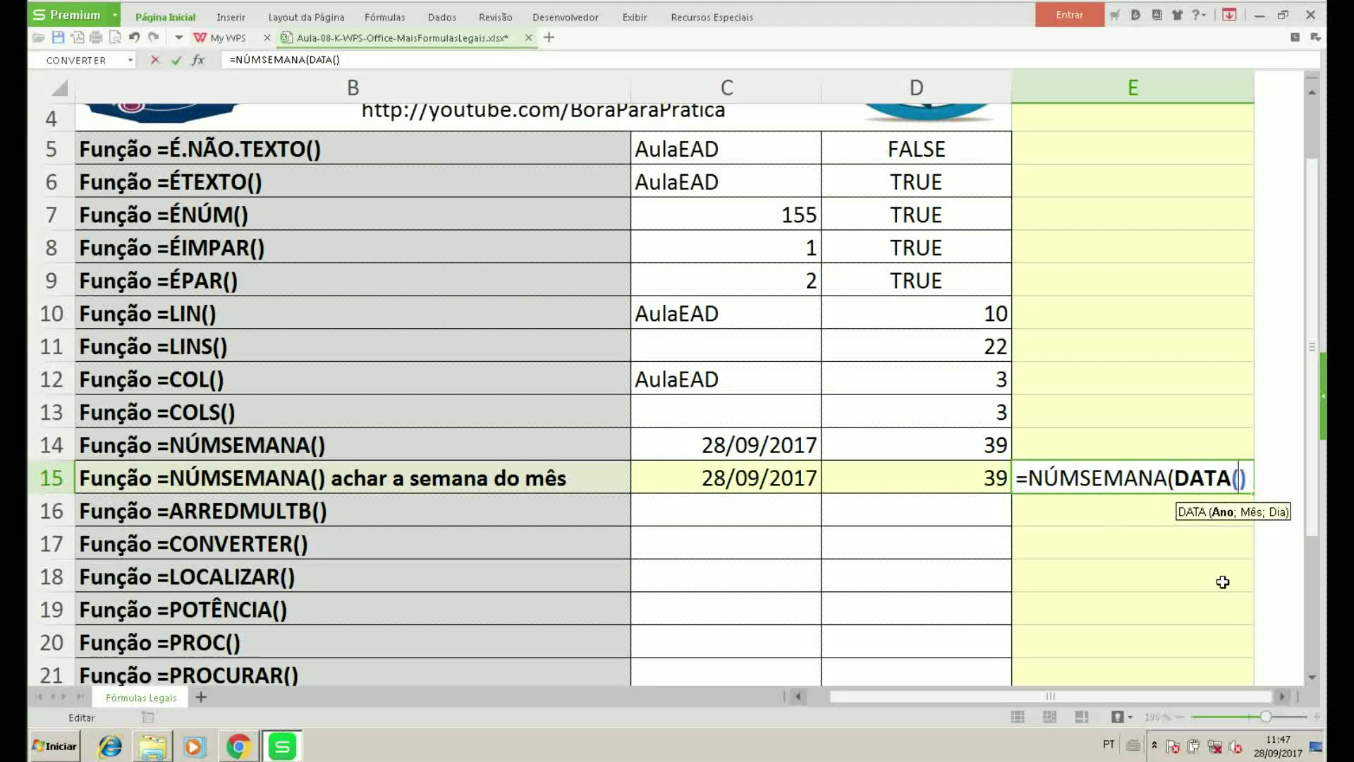
type("ano")
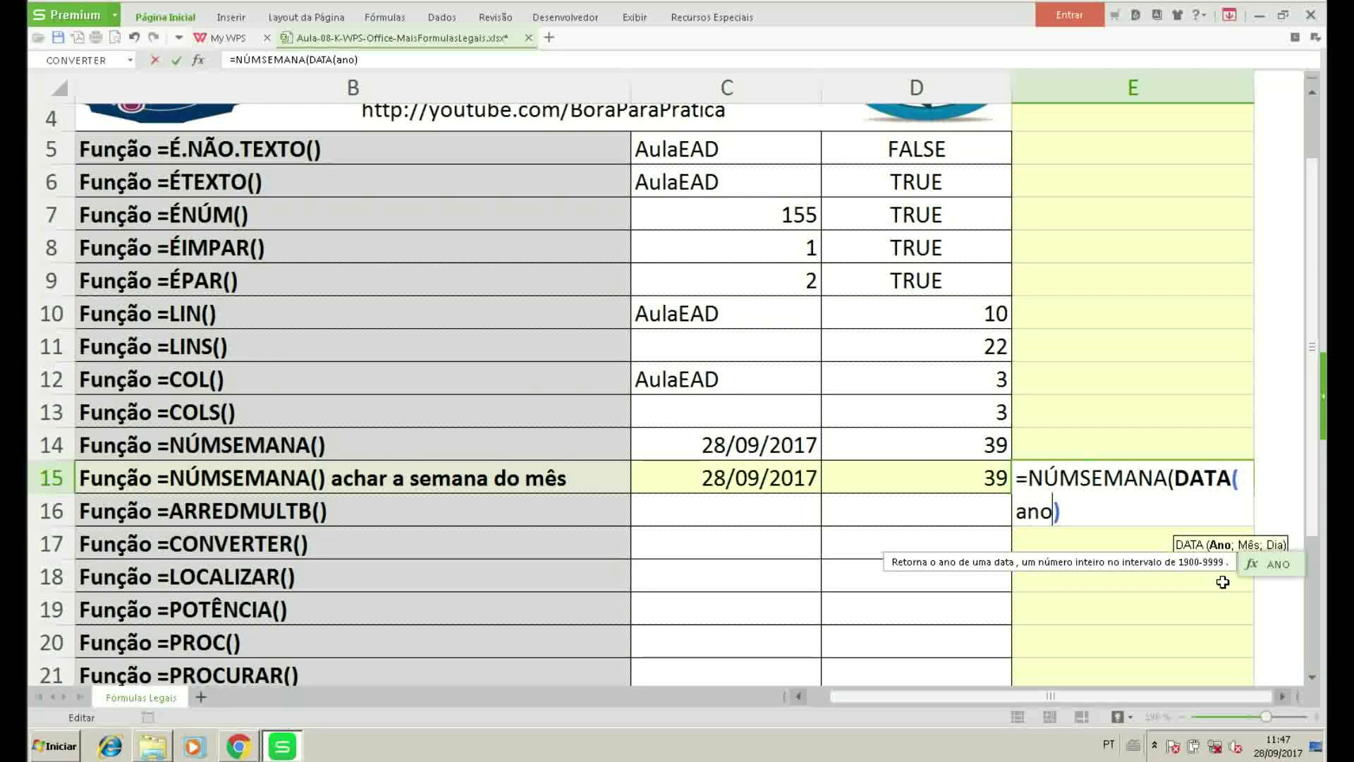
key("Tab")
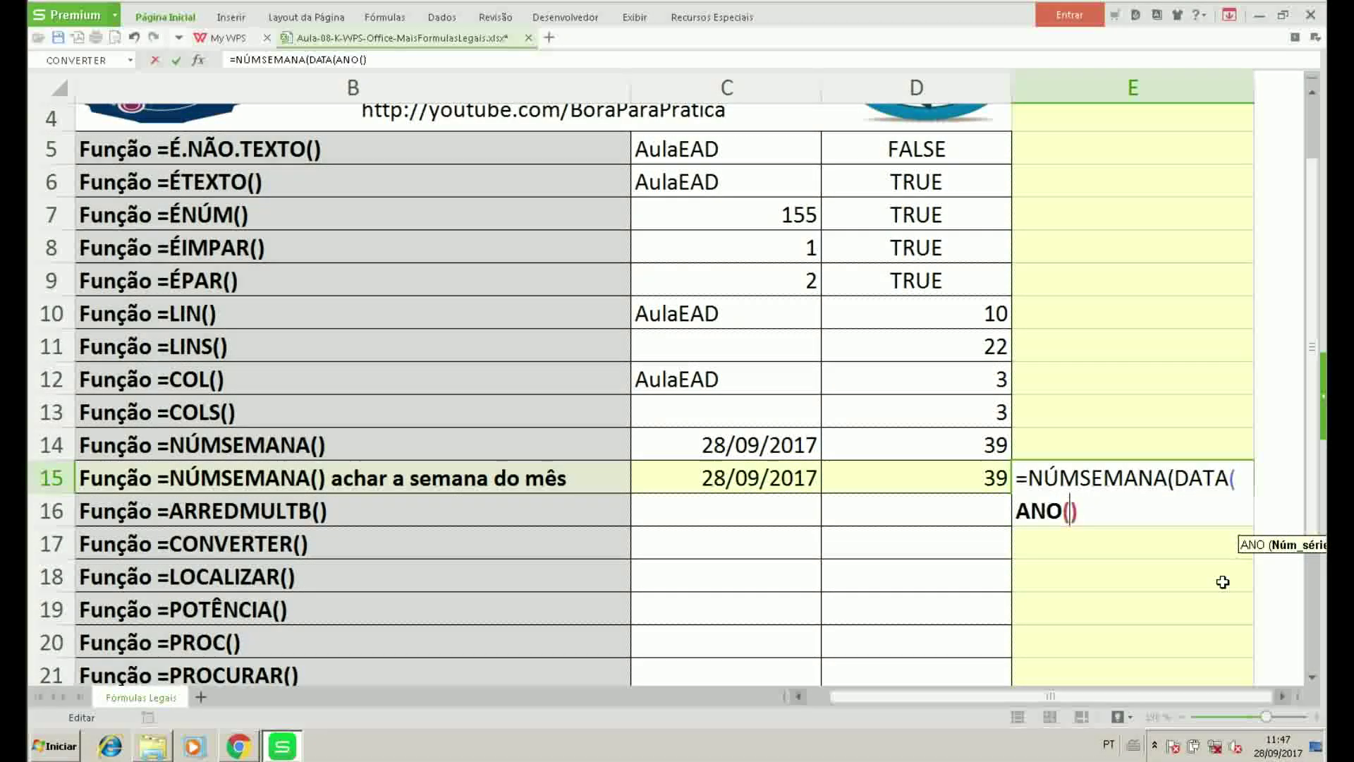
Complete E15 as =NÚMSEMANA(DATA(ANO(C15);MÊS(C15);1)), returning 35.
left_click(756, 486)
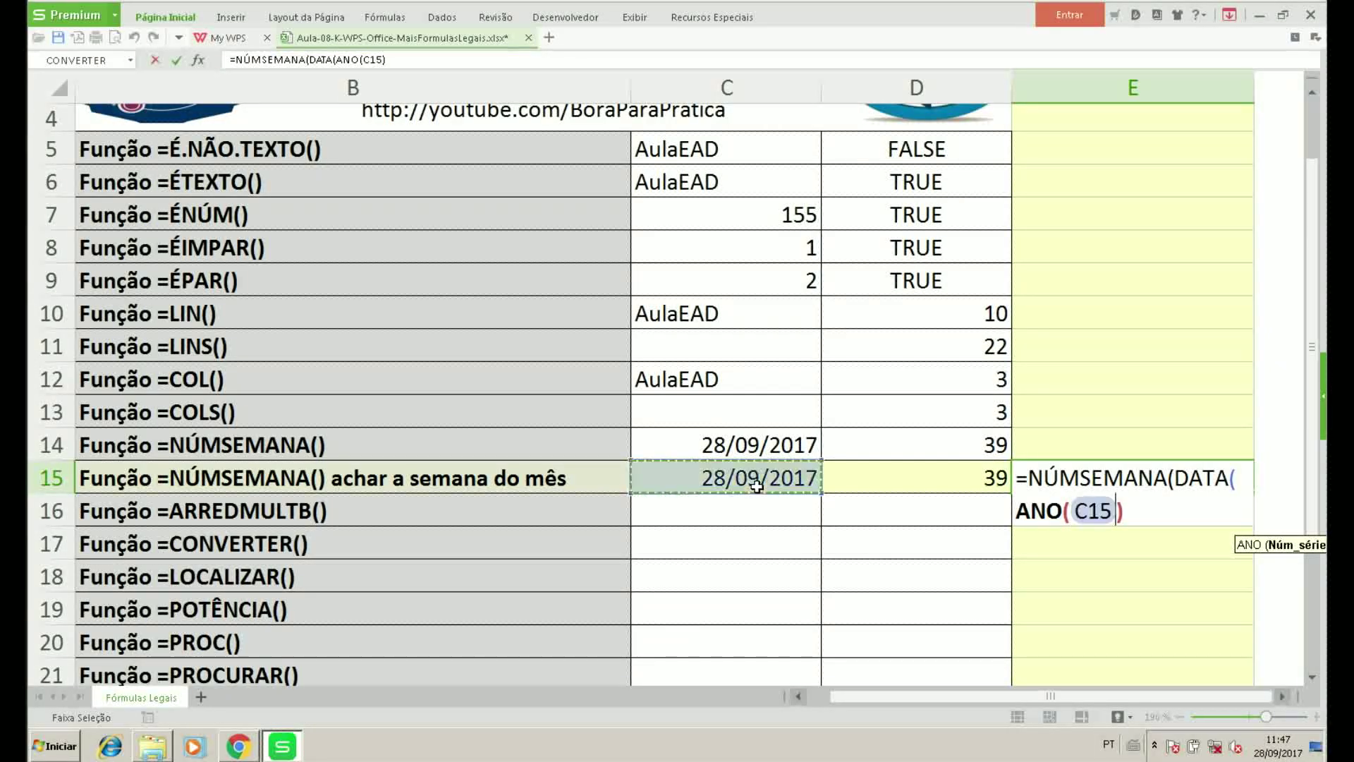
type(";")
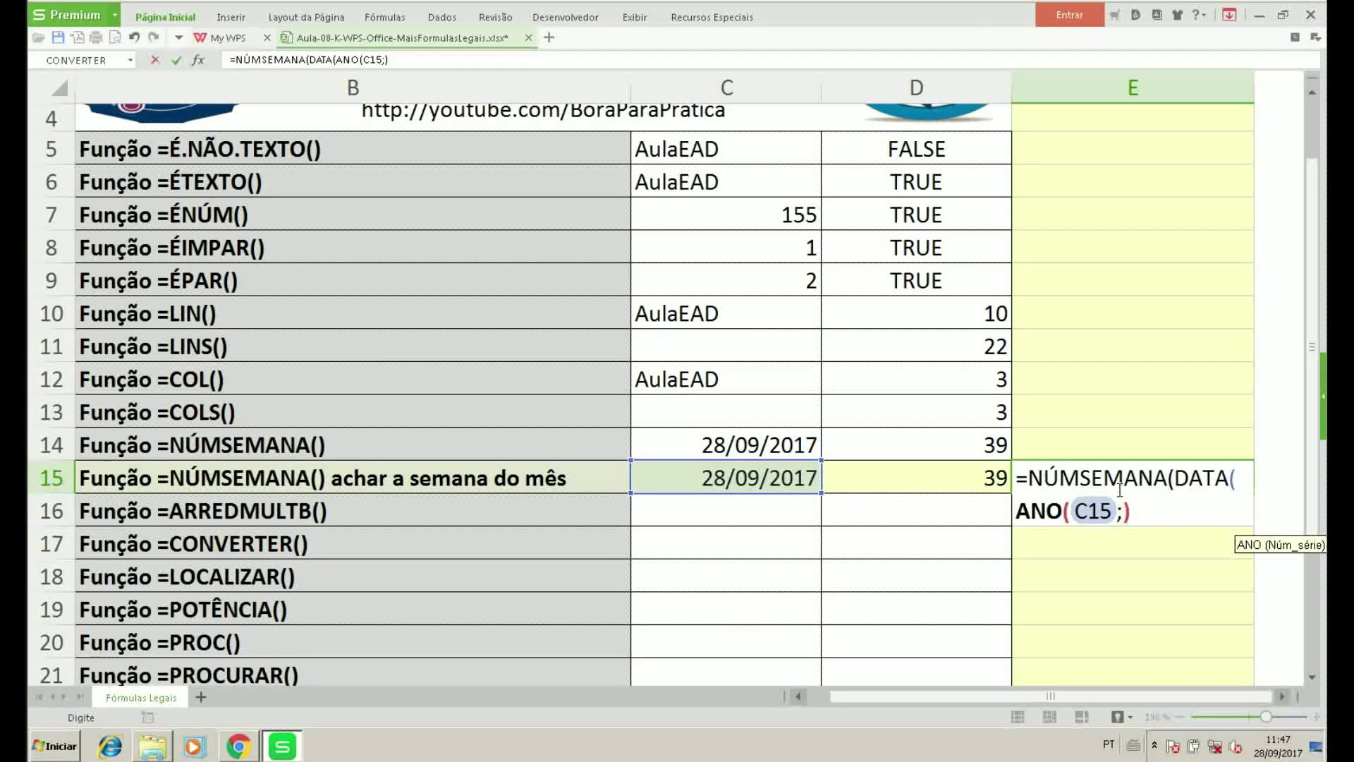
key("BackSpace")
type(")")
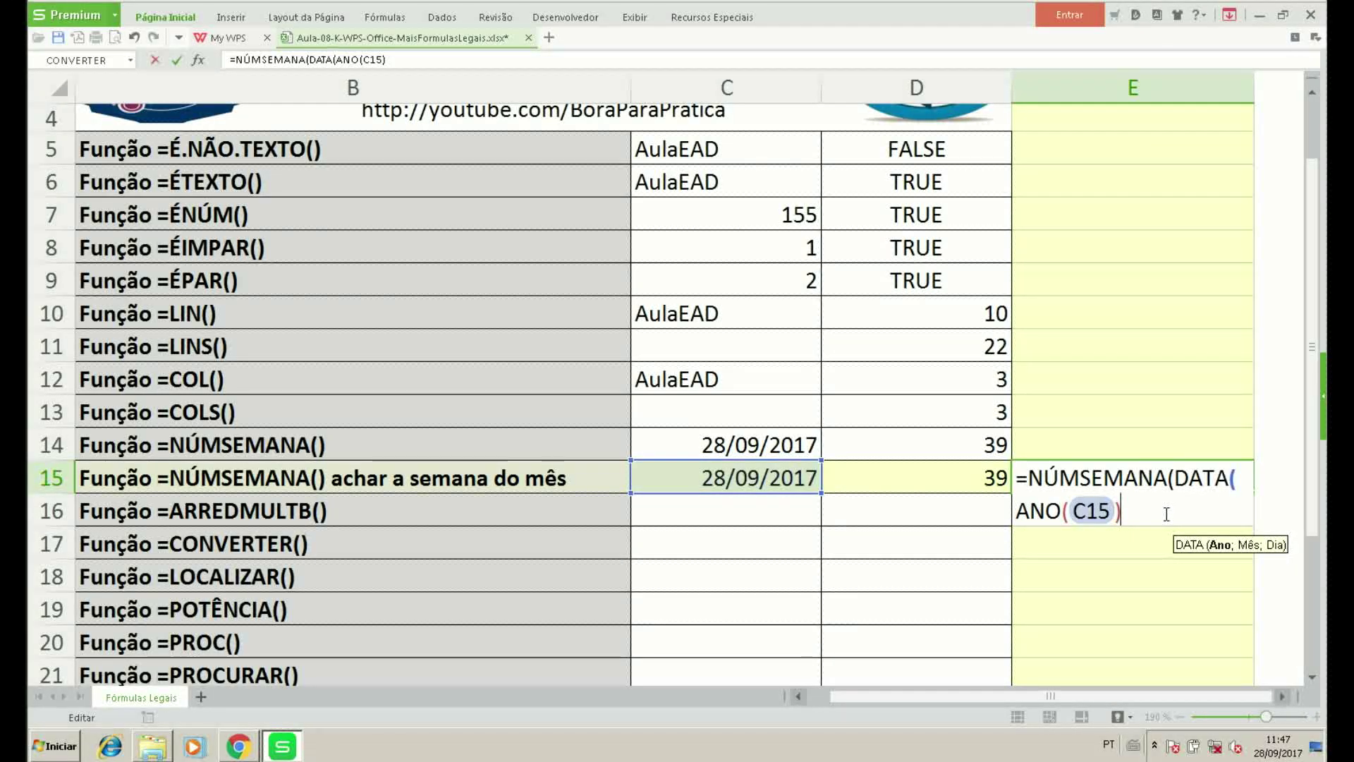
type(";")
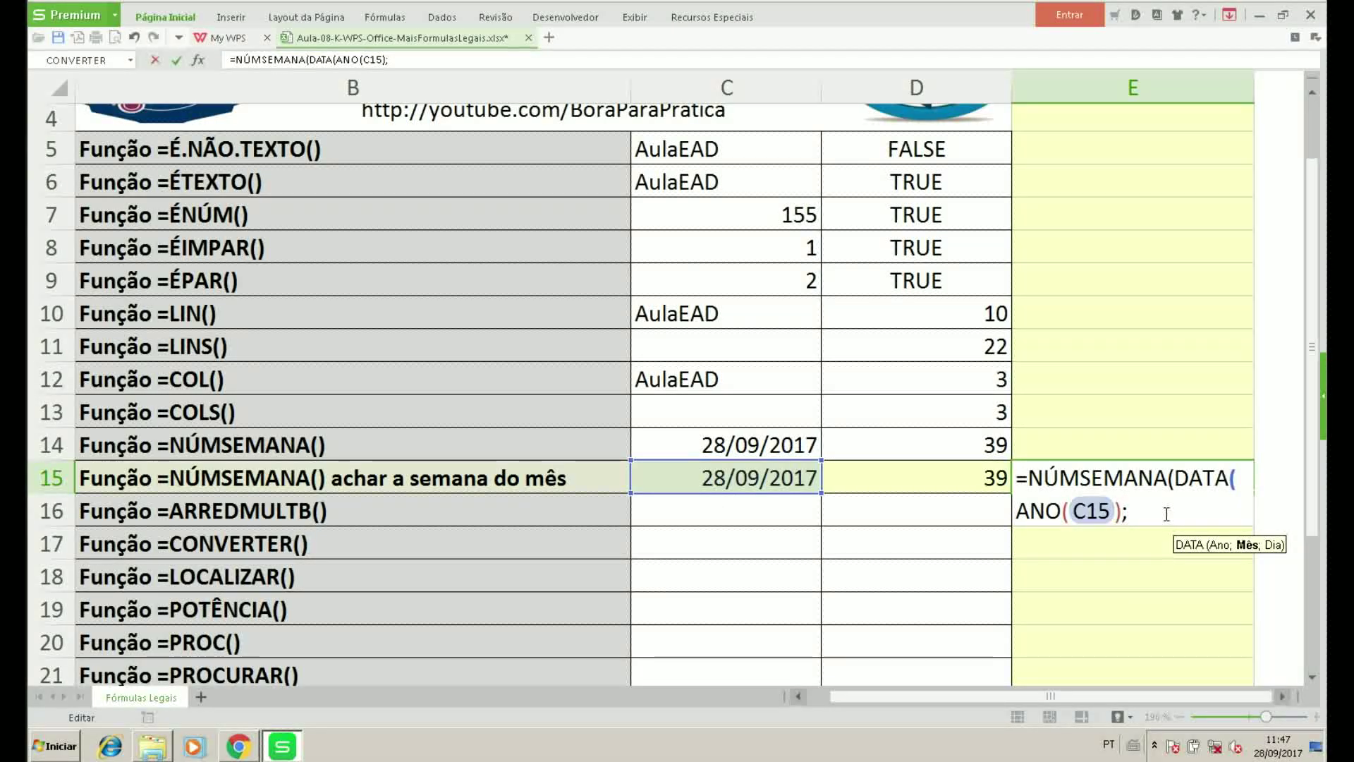
type("mê")
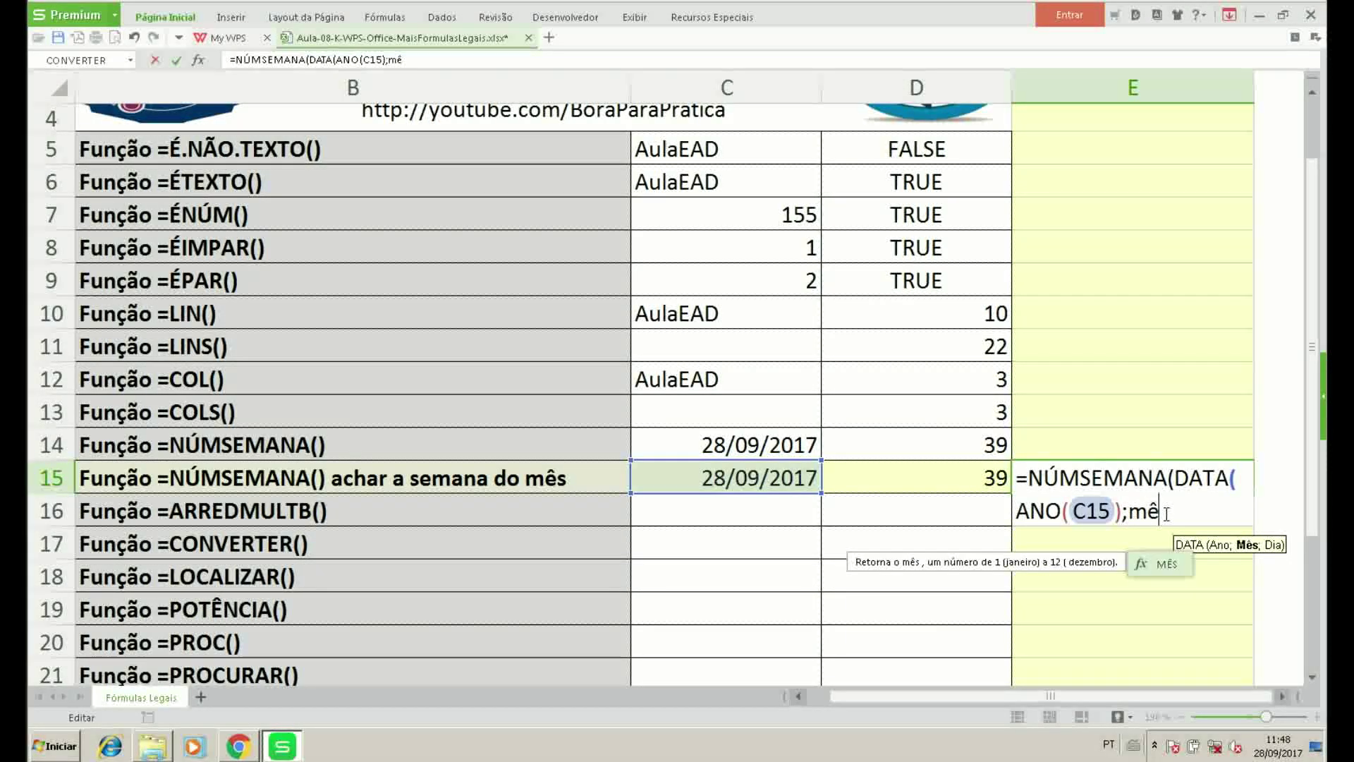
key("Tab")
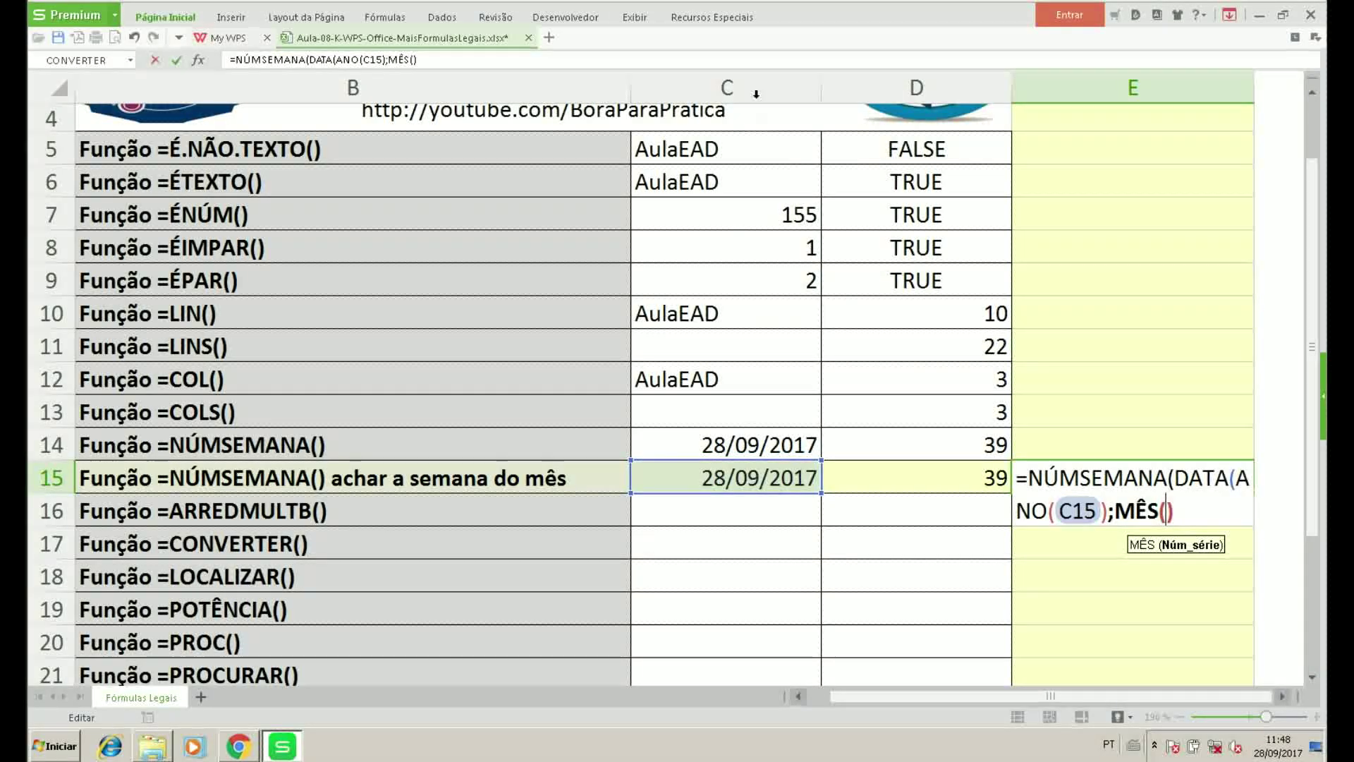
left_click(741, 479)
type(")")
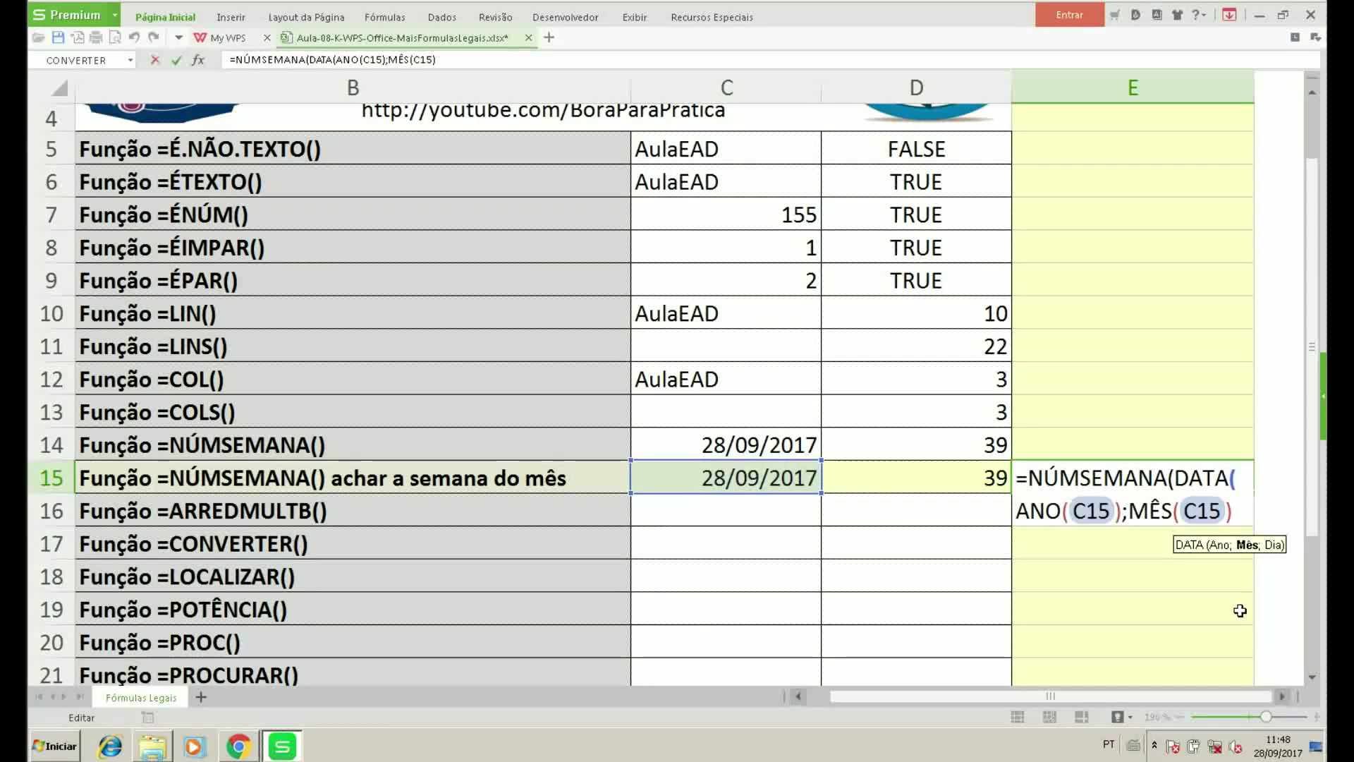
type(";")
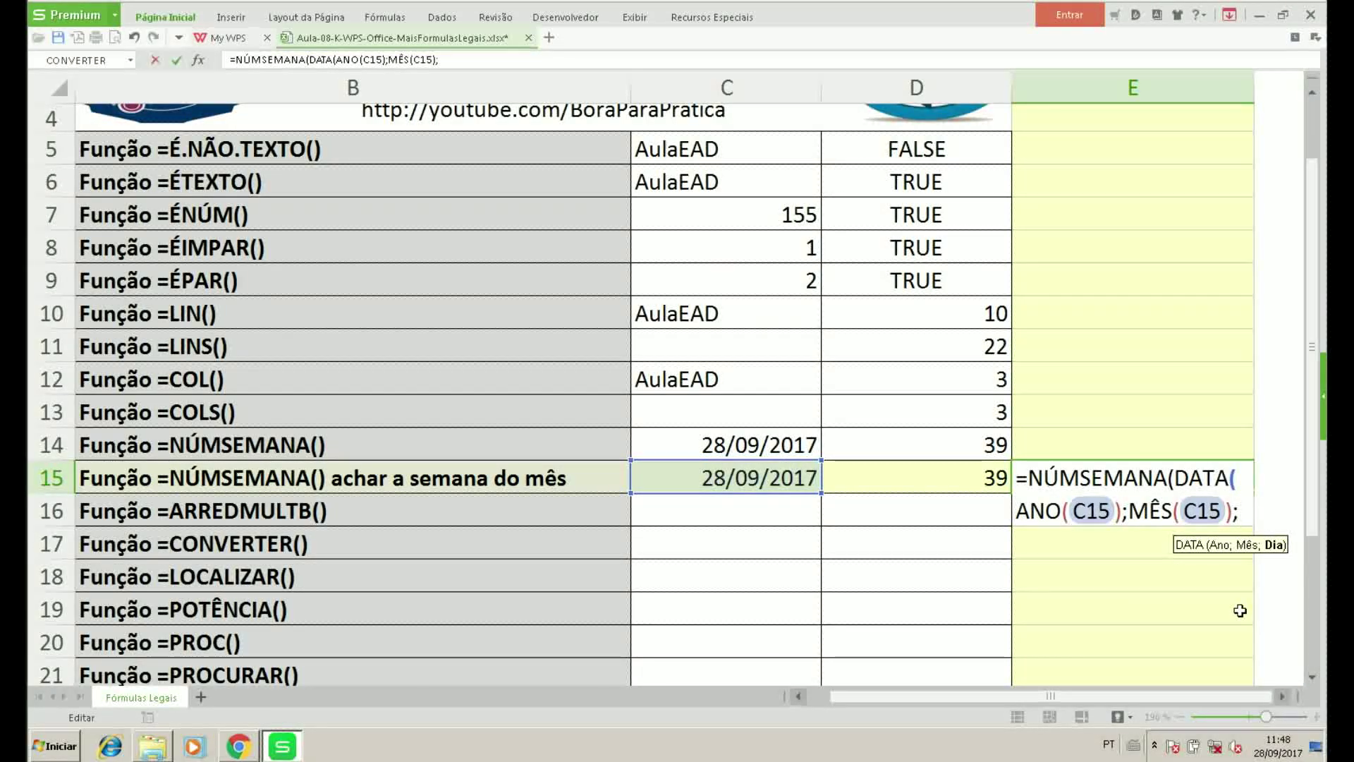
type("1")
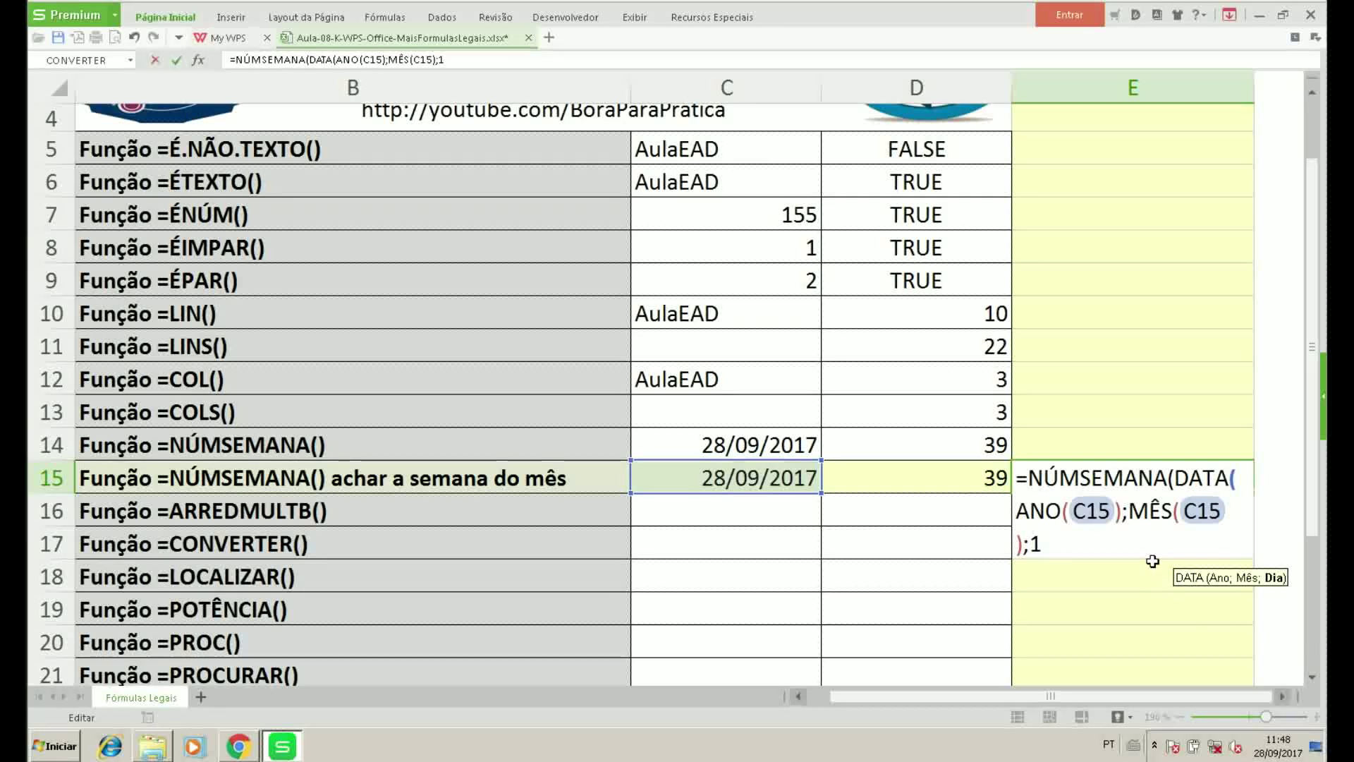
type(")")
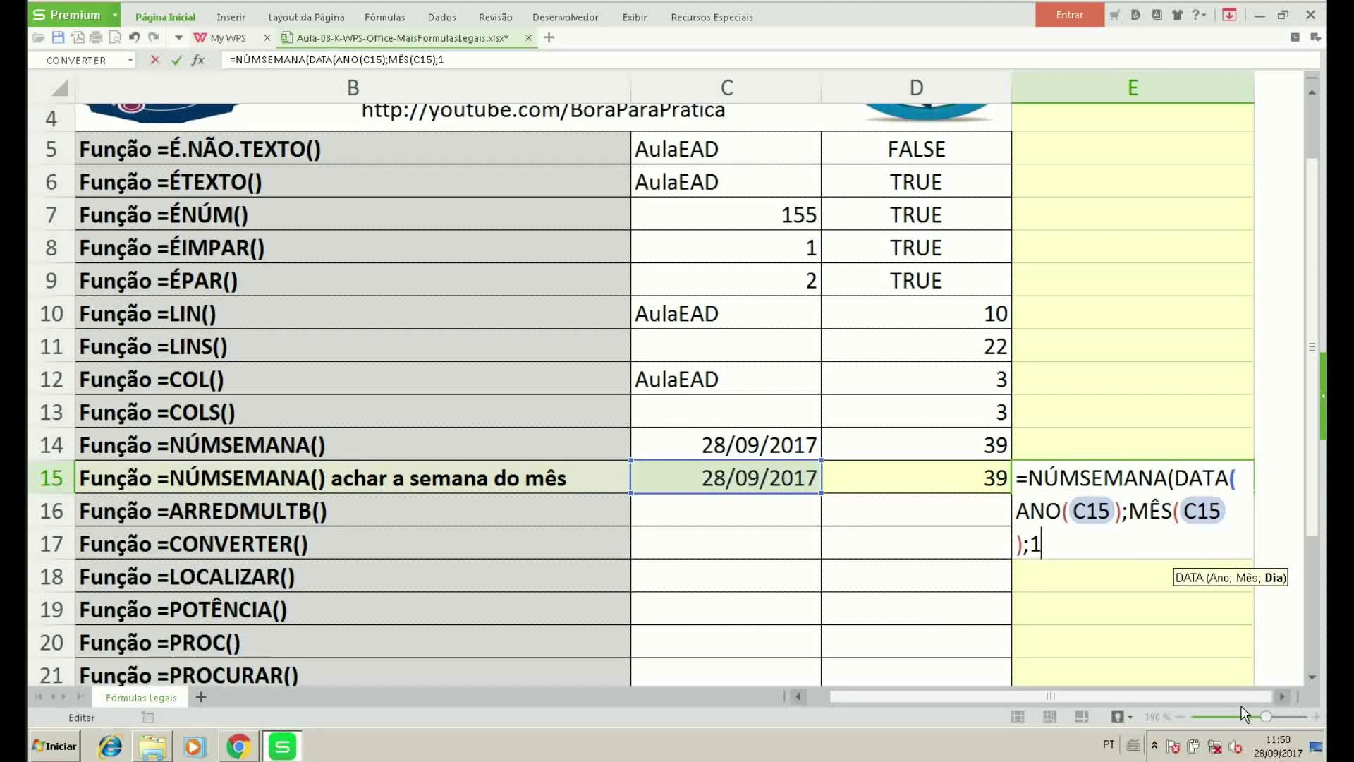
type(")")
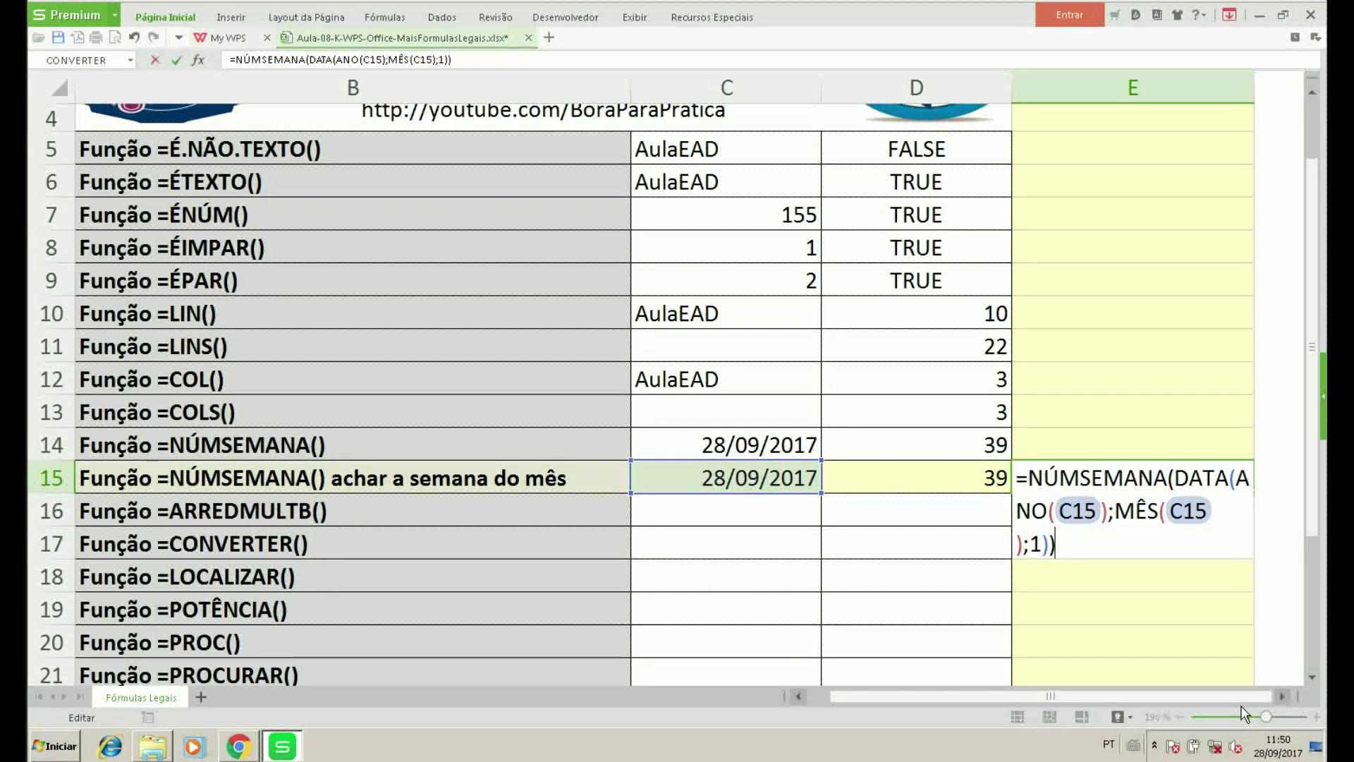
key("Return")
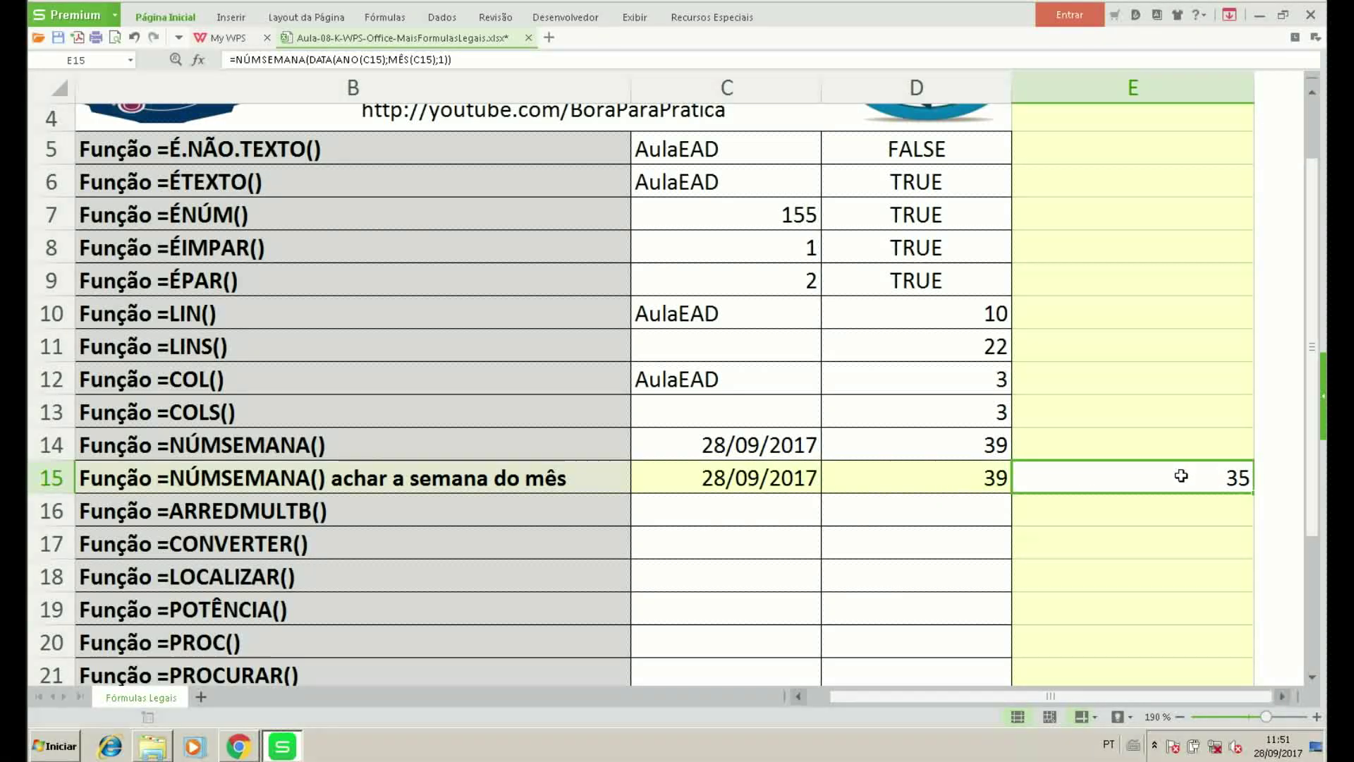
Append +1 to E15's formula so it returns 36 instead of 35.
double_click(1126, 474)
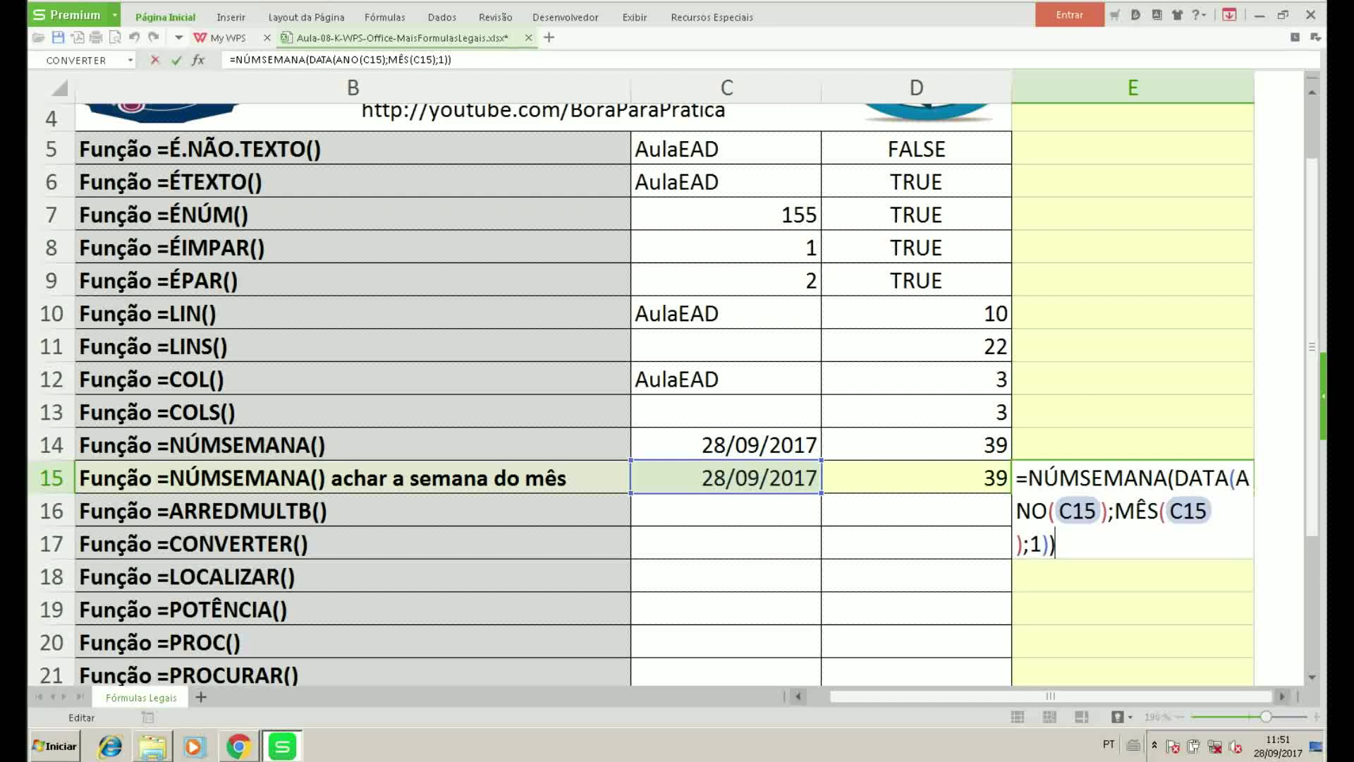
type("+1")
key("Return")
key("Up")
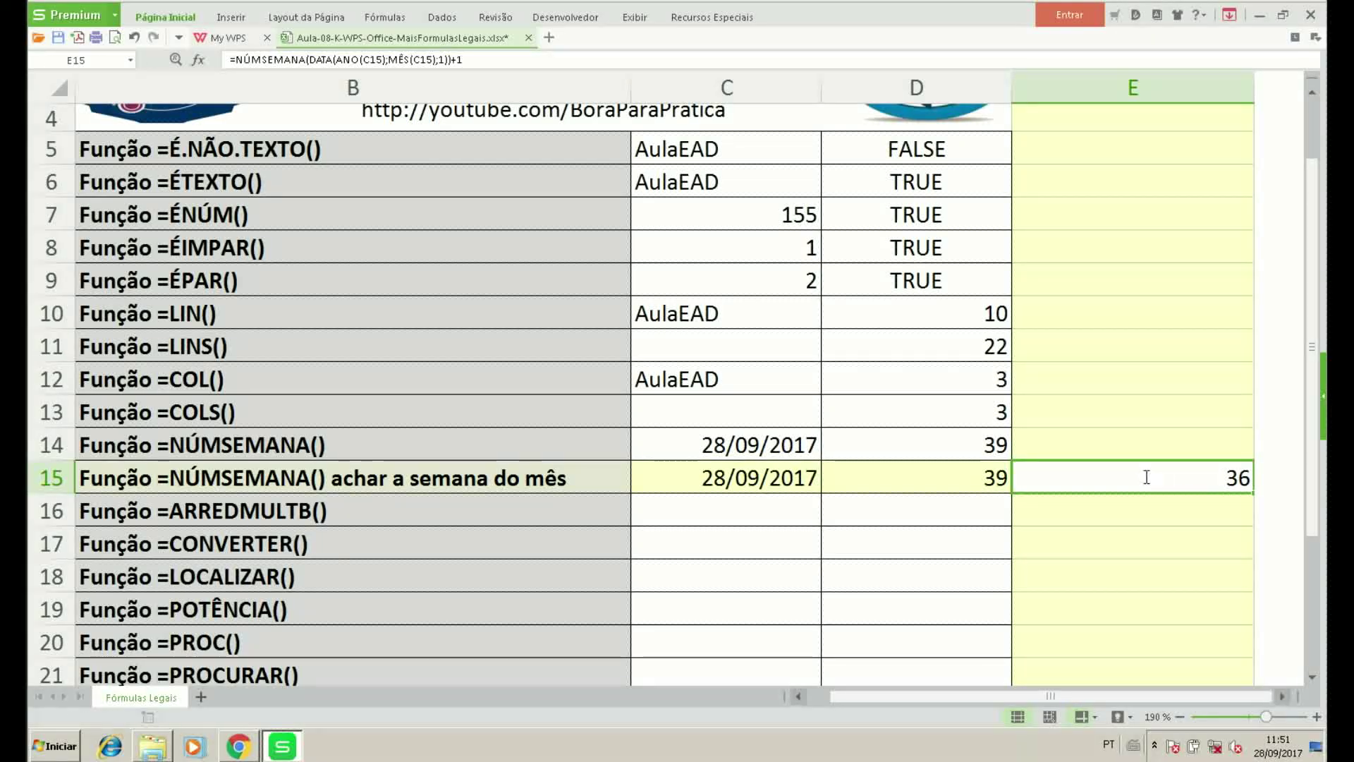
Reopen E15's formula to review it, leaving it unchanged.
double_click(1149, 476)
left_click_drag(1101, 547, 1030, 481)
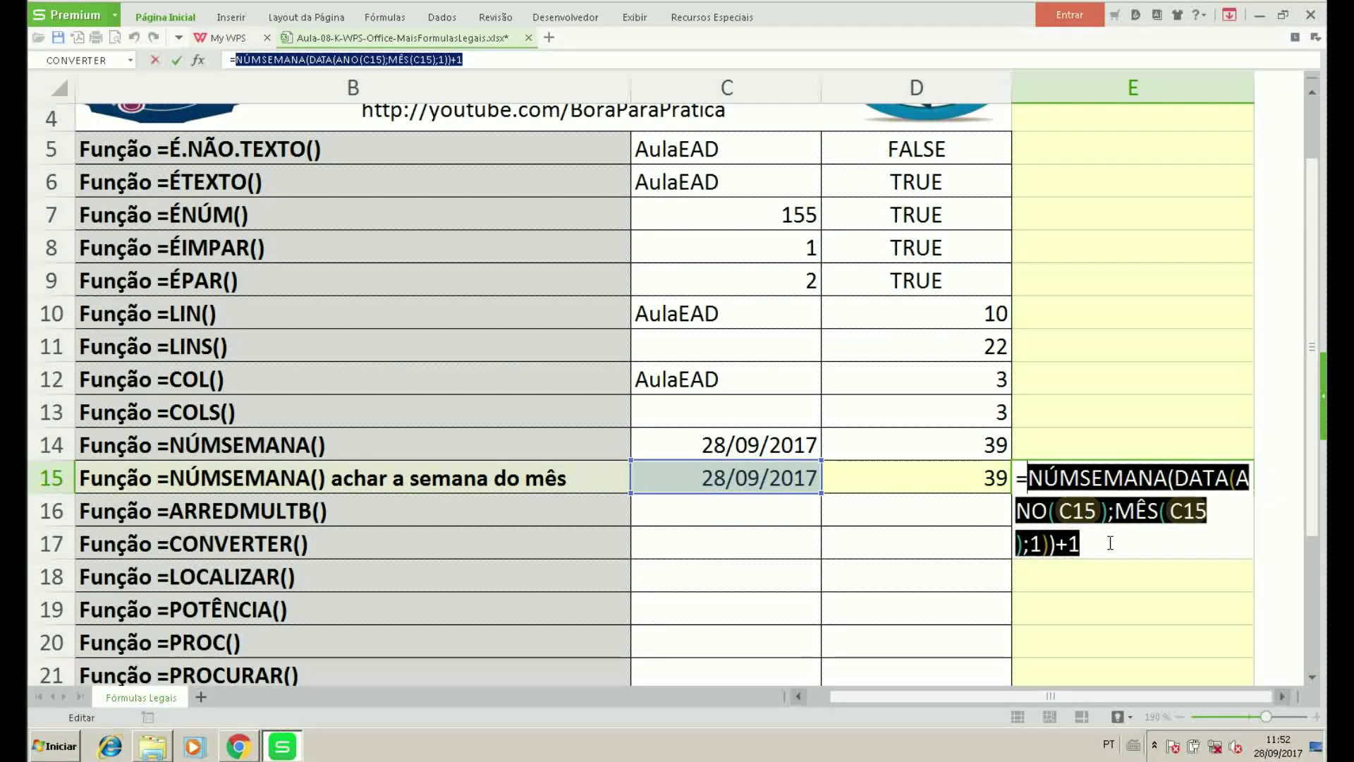
key("ctrl+Return")
Rewrite D15 as =(NÚMSEMANA(C15)-NÚMSEMANA(DATA(ANO(C15);MÊS(C15);1))+1), giving week 5.
left_click(934, 480)
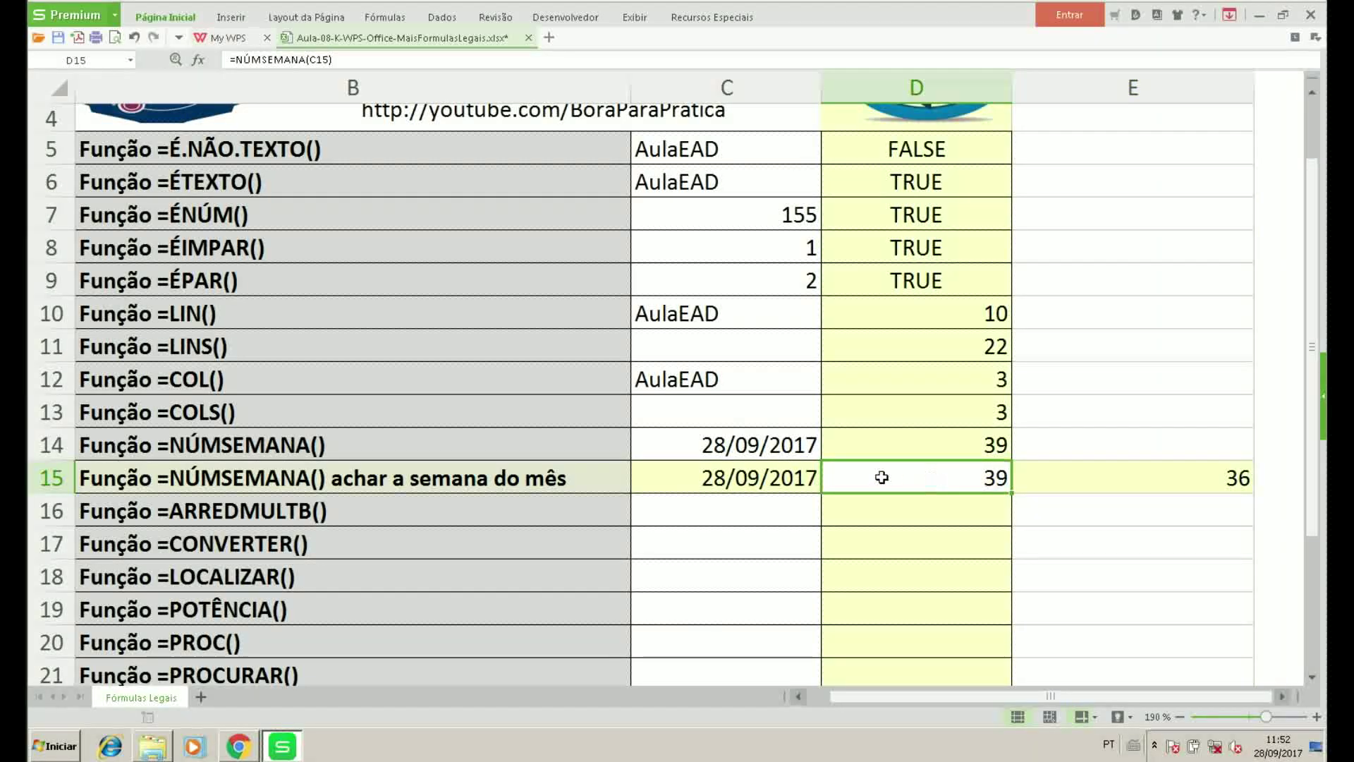
double_click(945, 478)
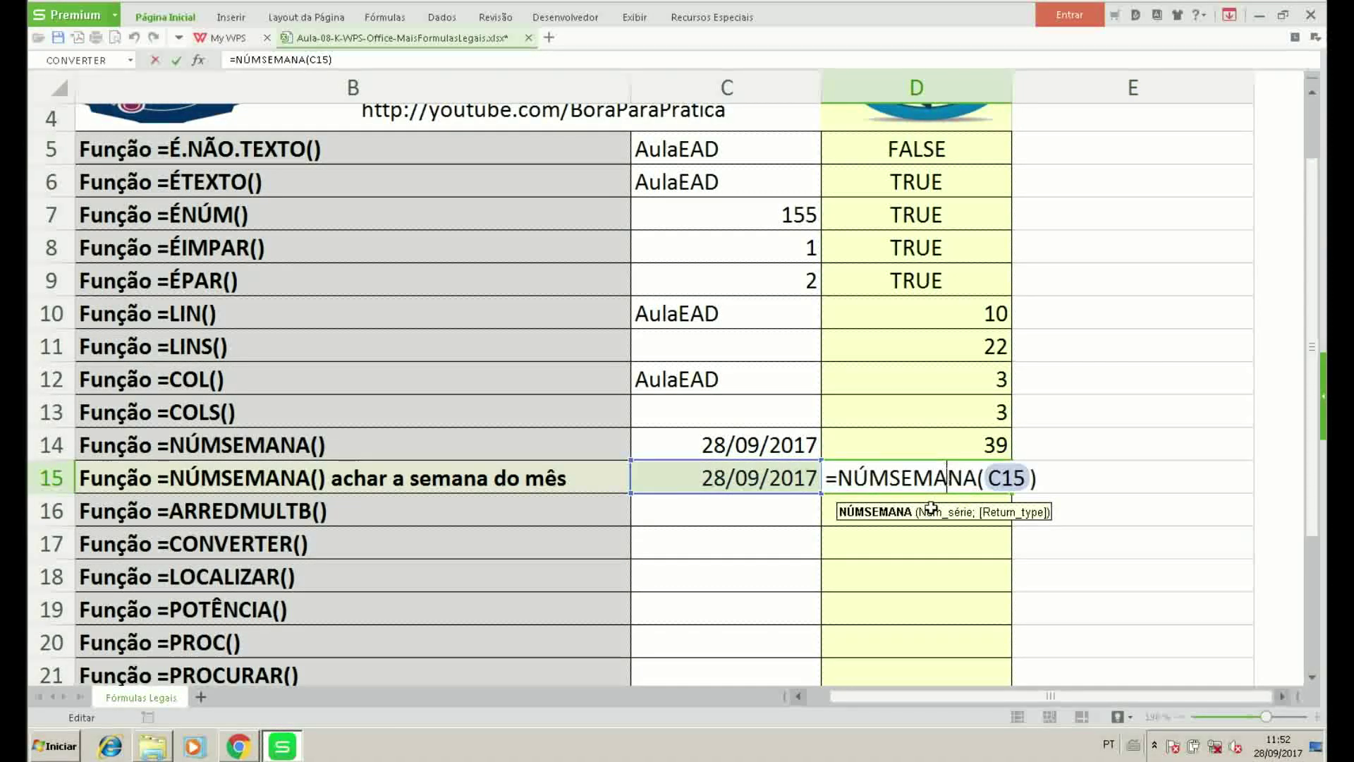
left_click(845, 484)
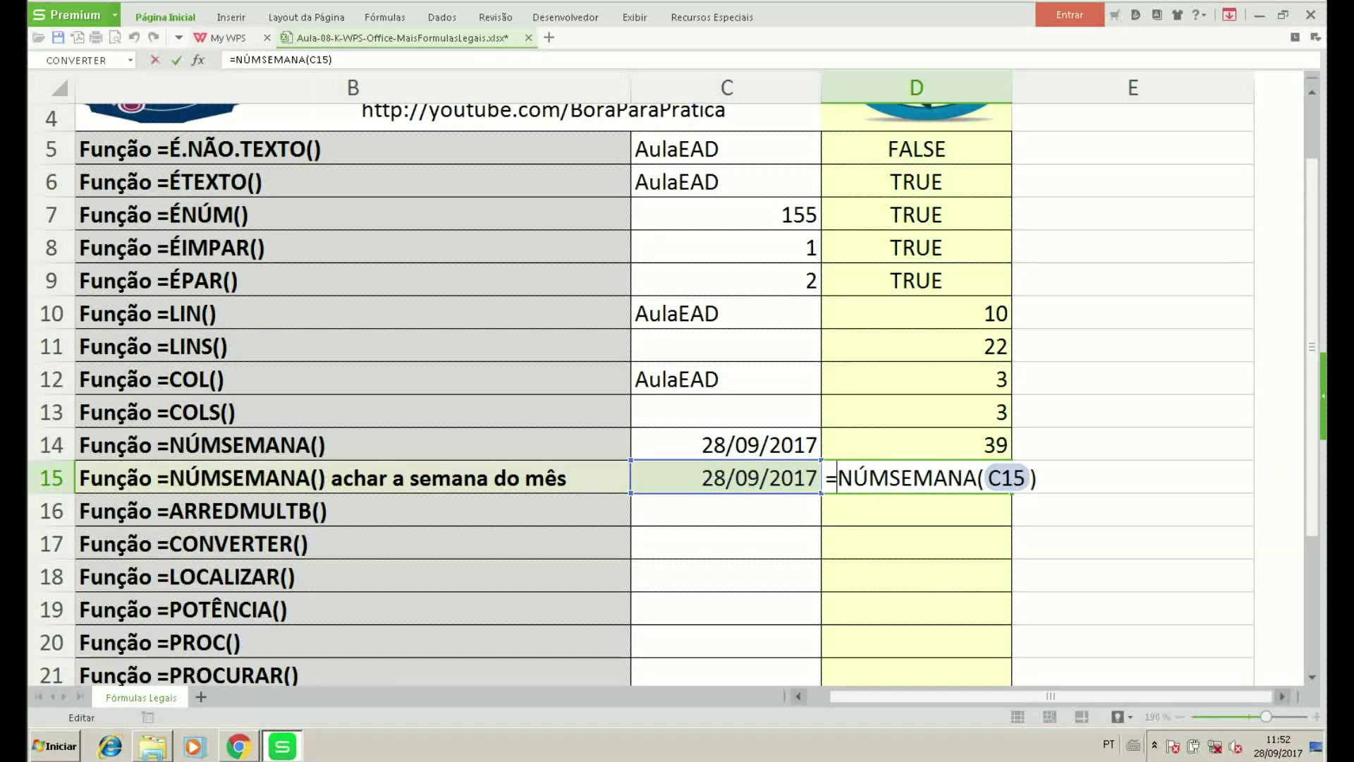
type("(C15)")
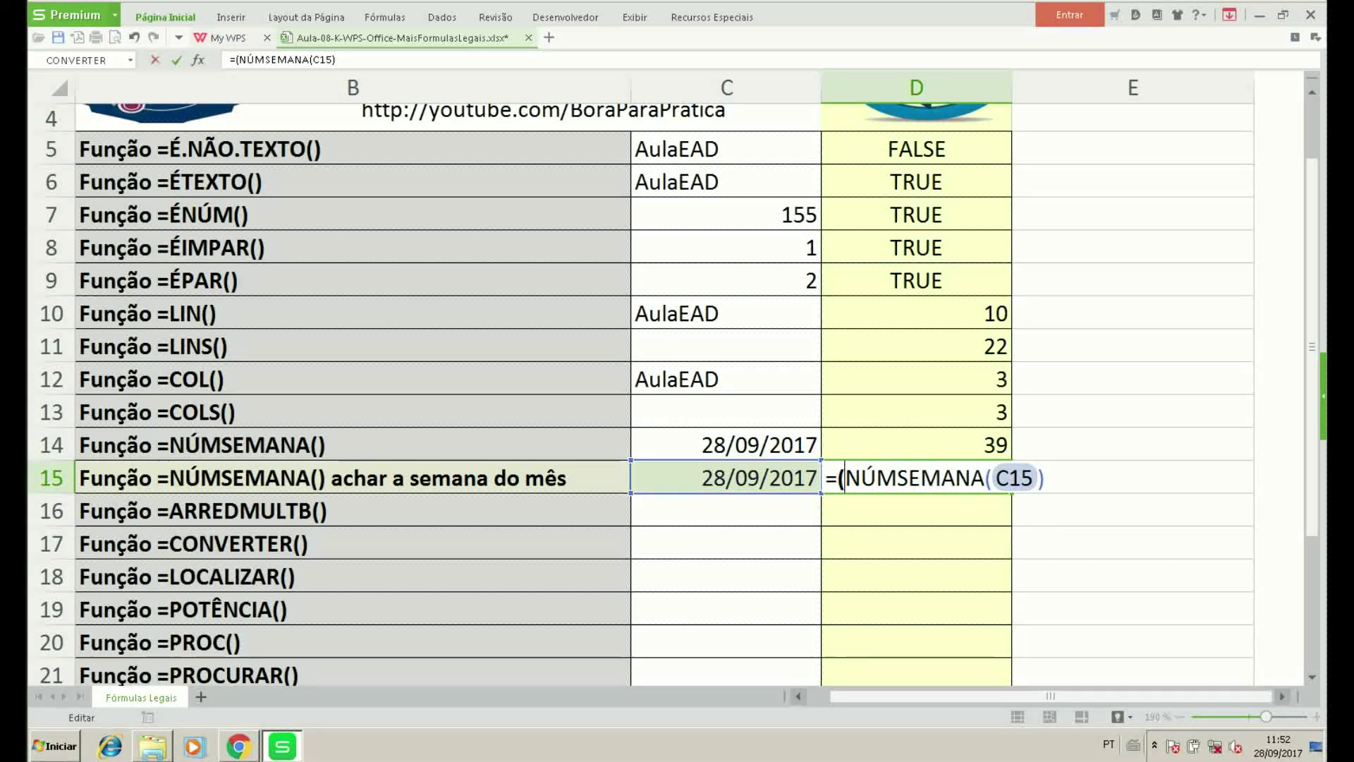
type("-")
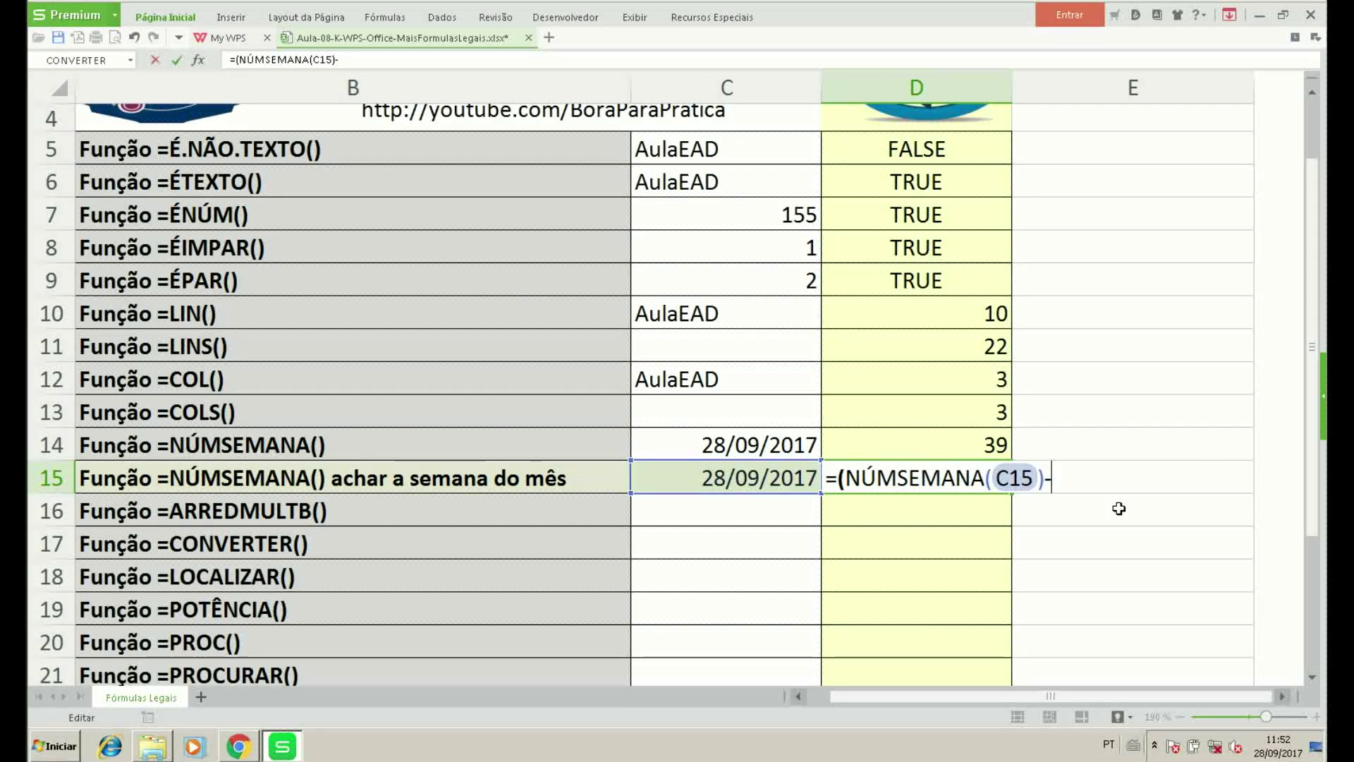
type("NÚMSEMANA(DATA(ANO(C15);MÊS(C15);1))+1")
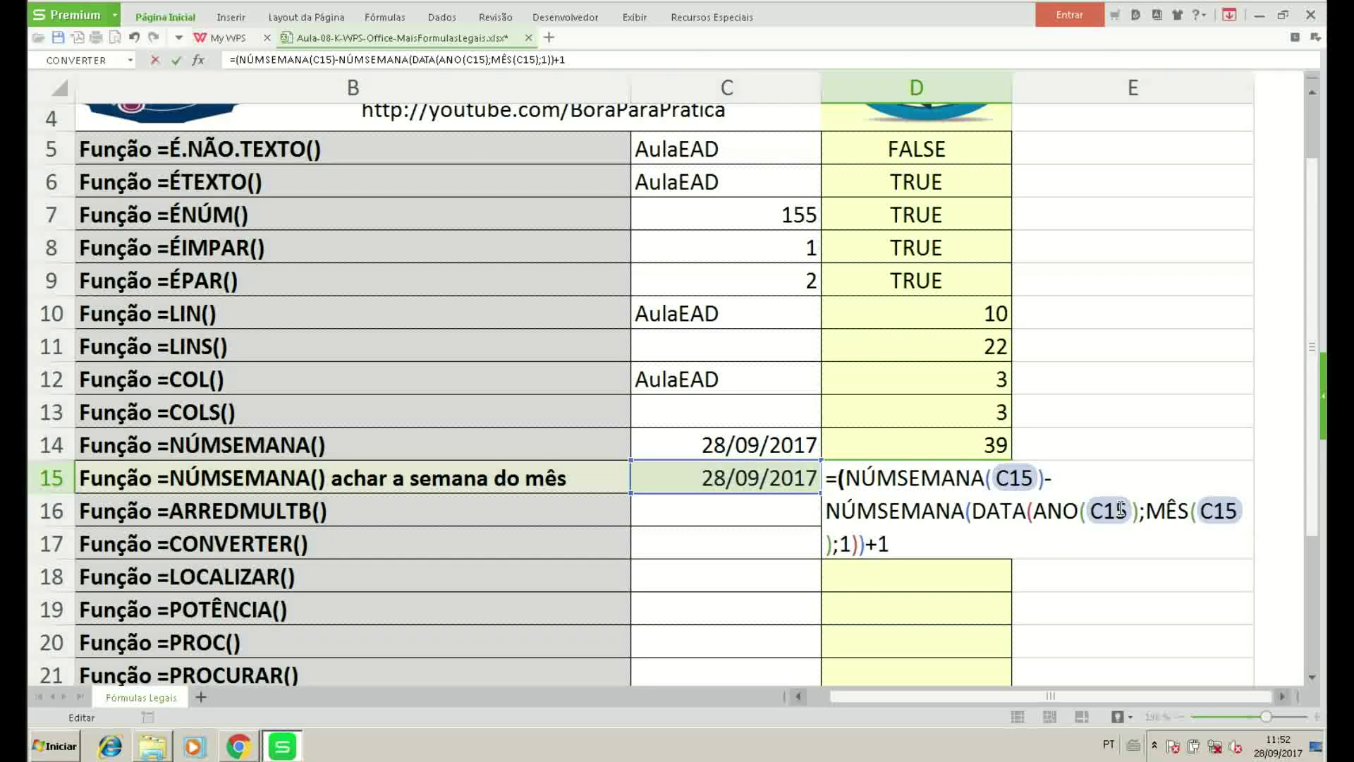
type(")")
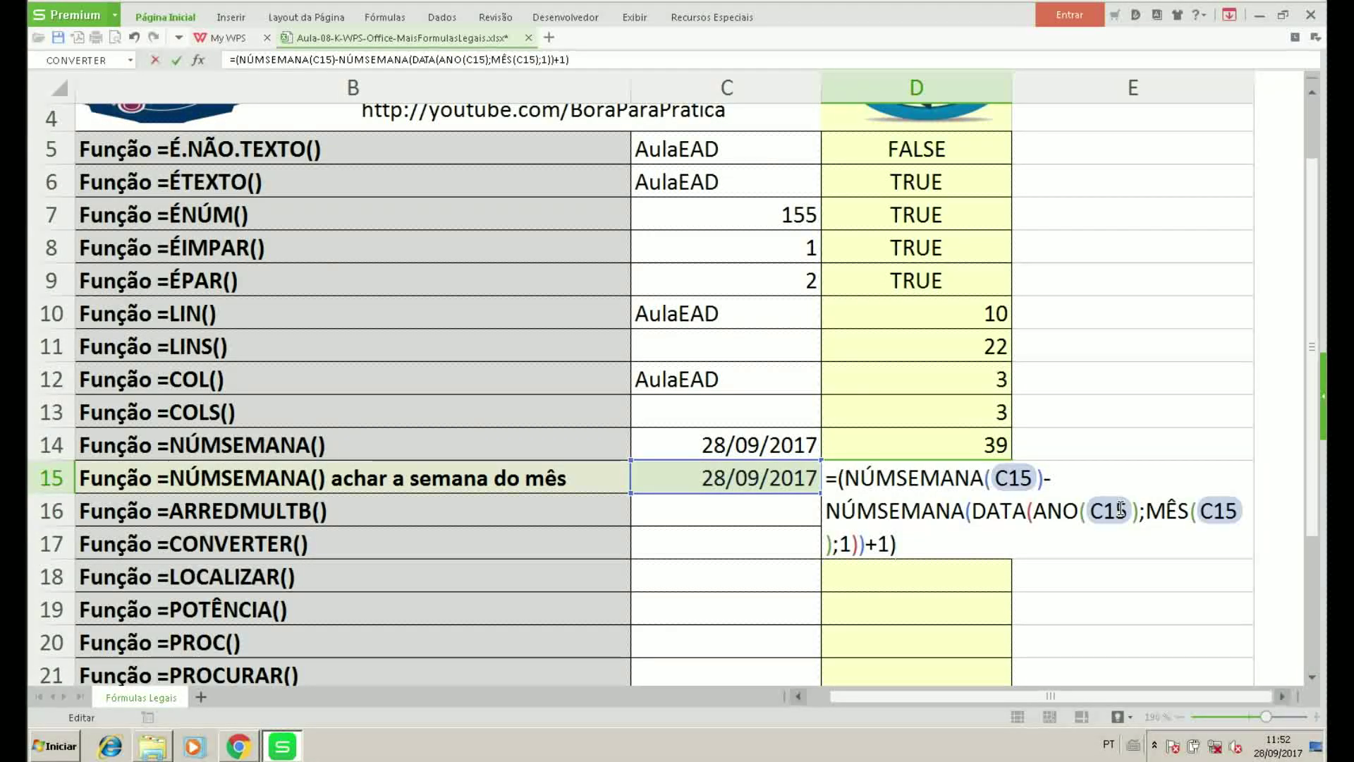
key("ctrl+Return")
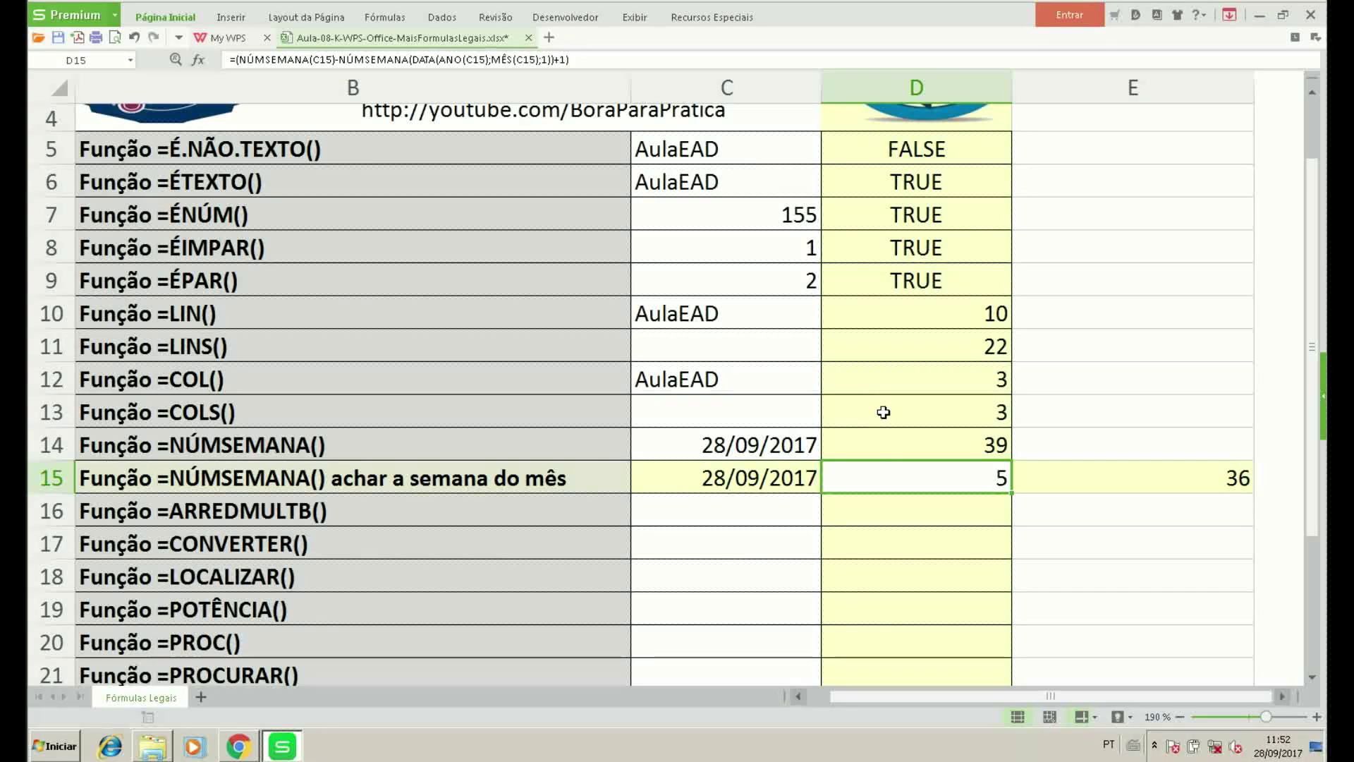
Enter the test value 155,43 in C16, which displays as 3/06/1900.
scroll(883, 410, "down", 1)
scroll(885, 412, "down", 1)
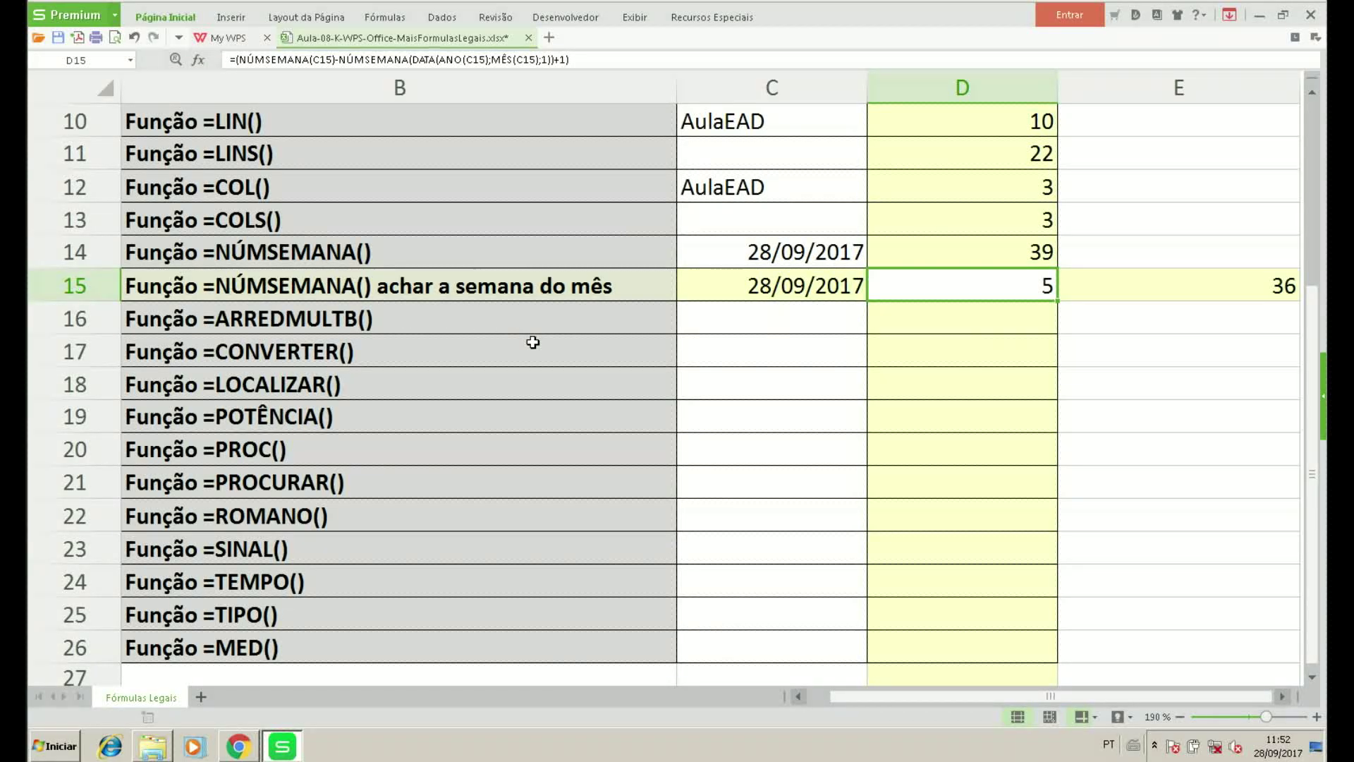
left_click(794, 321)
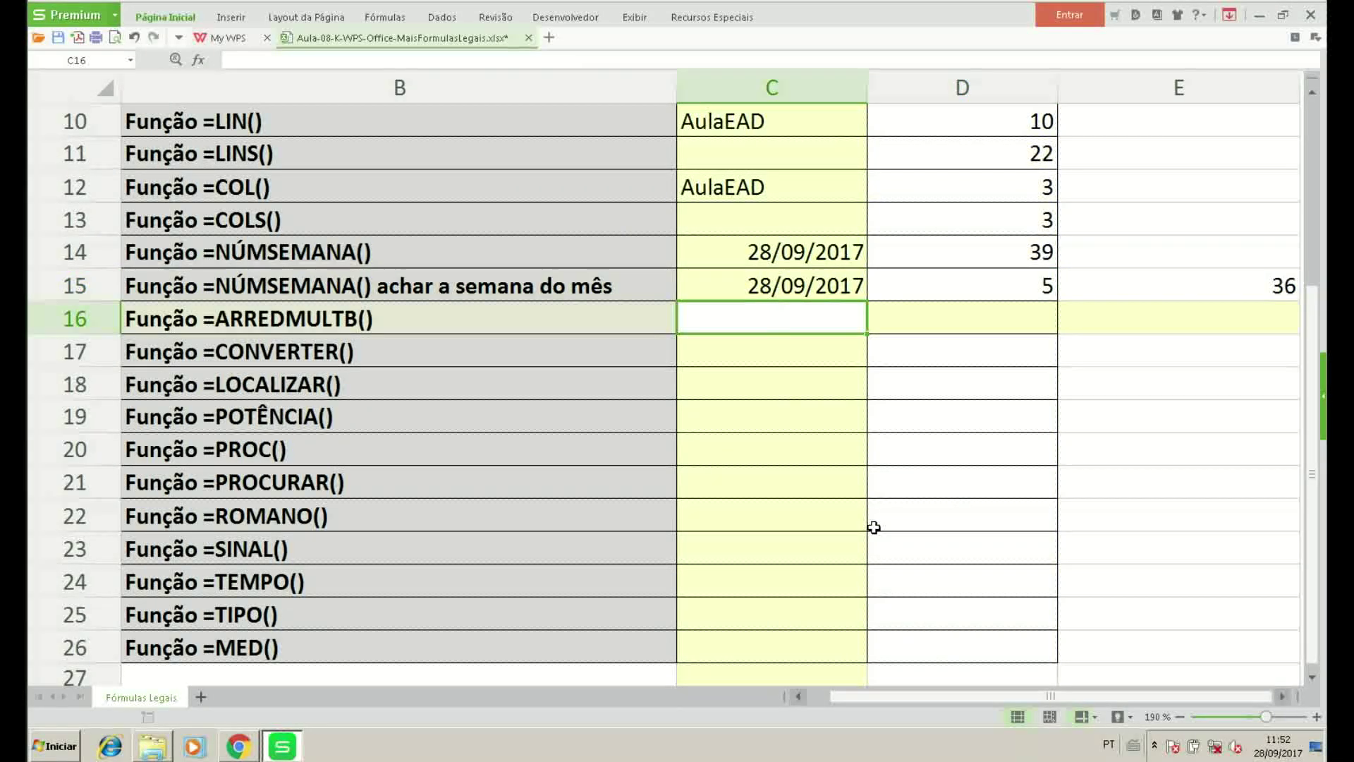
type("155")
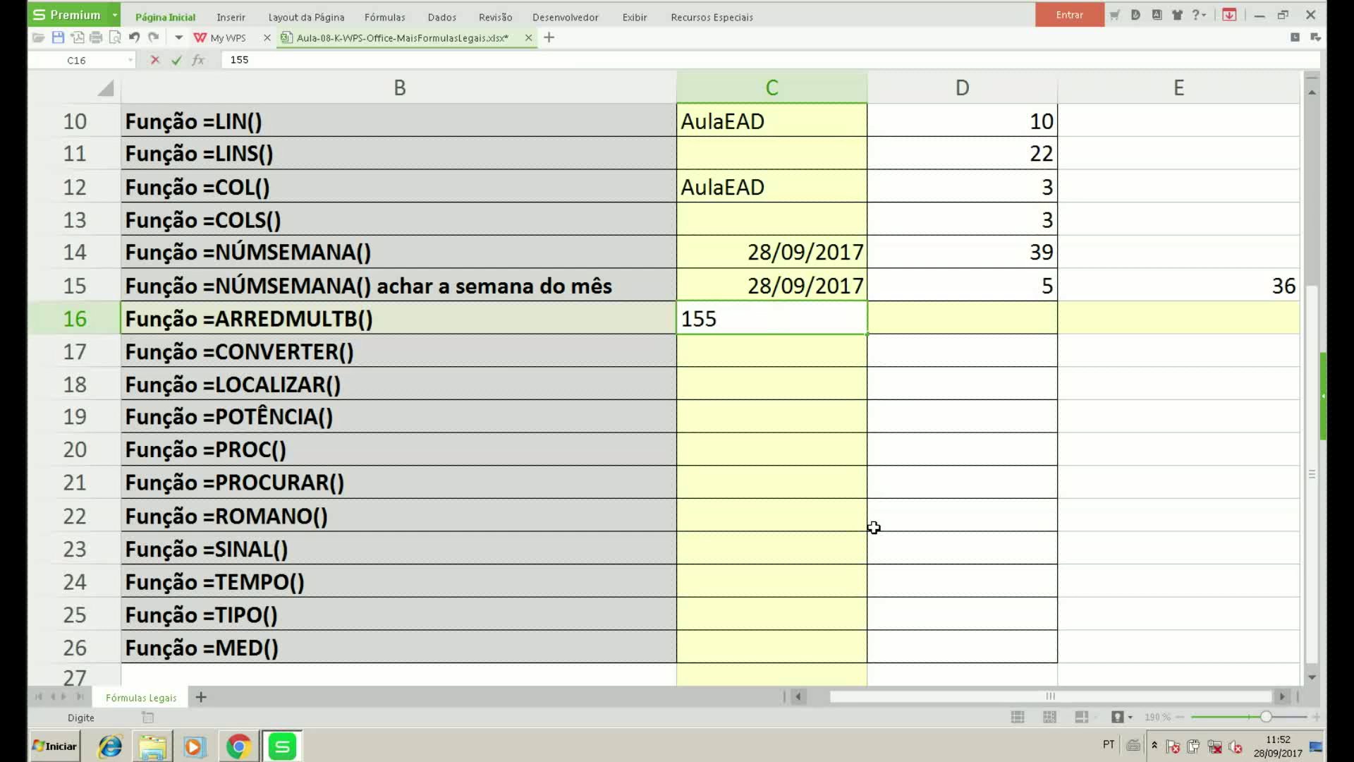
type(",43")
key("Tab")
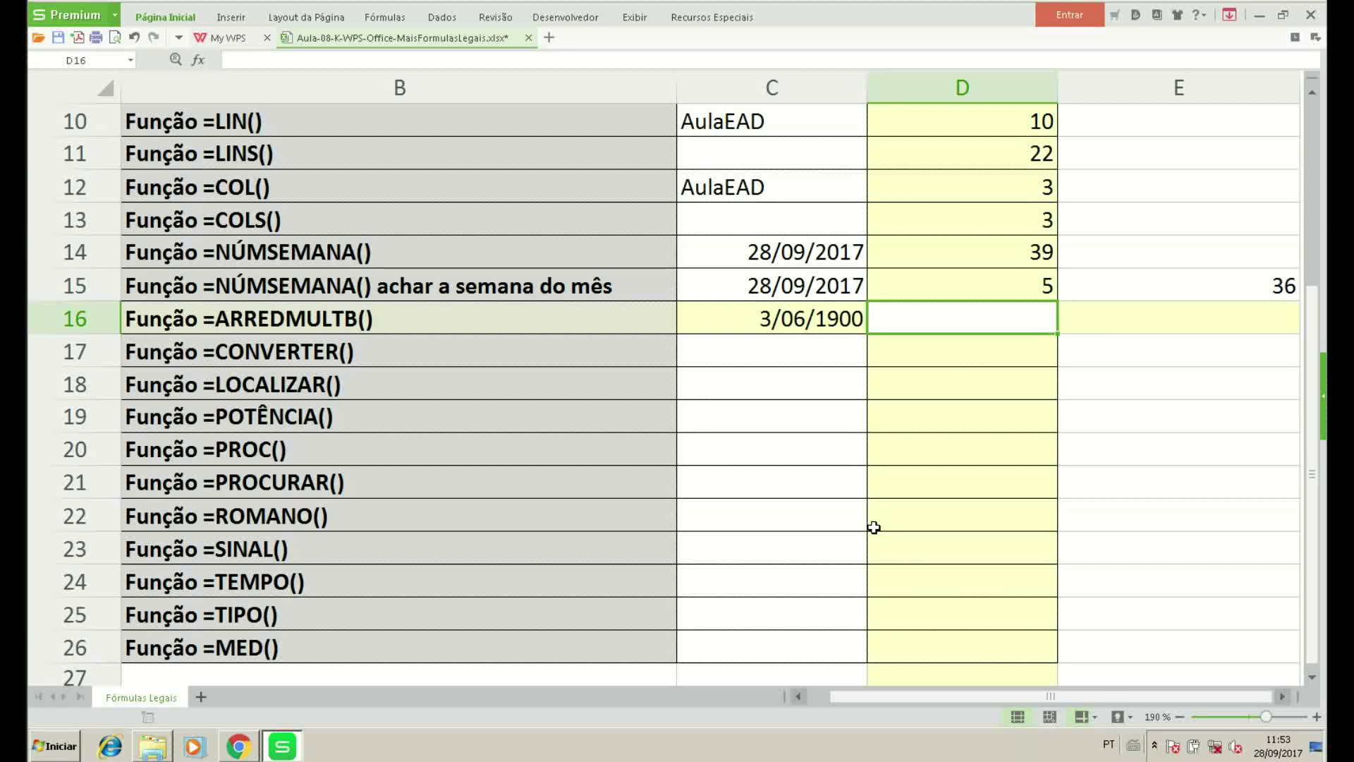
Enter =ARREDMULTB(C16;0) in D16, which returns #DIV/0!
type("=arr")
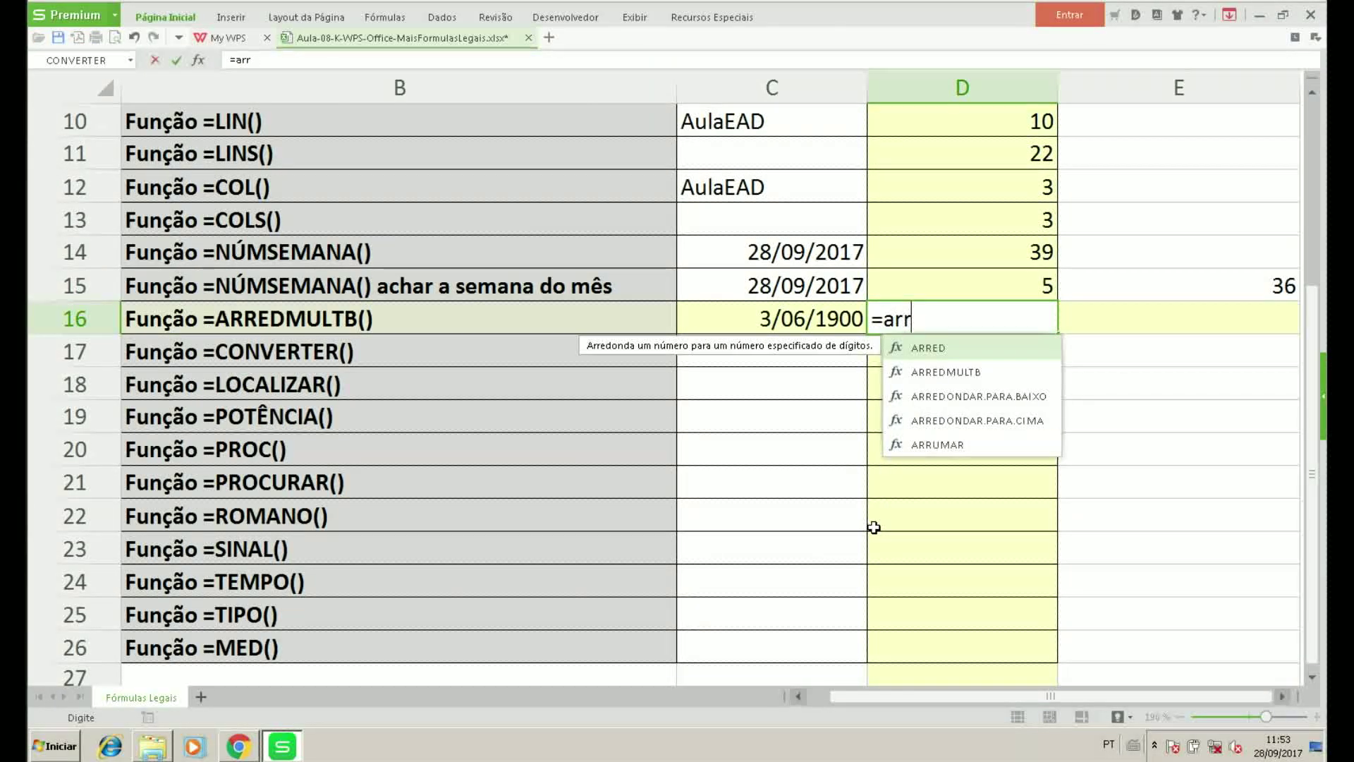
type("e")
key("Down")
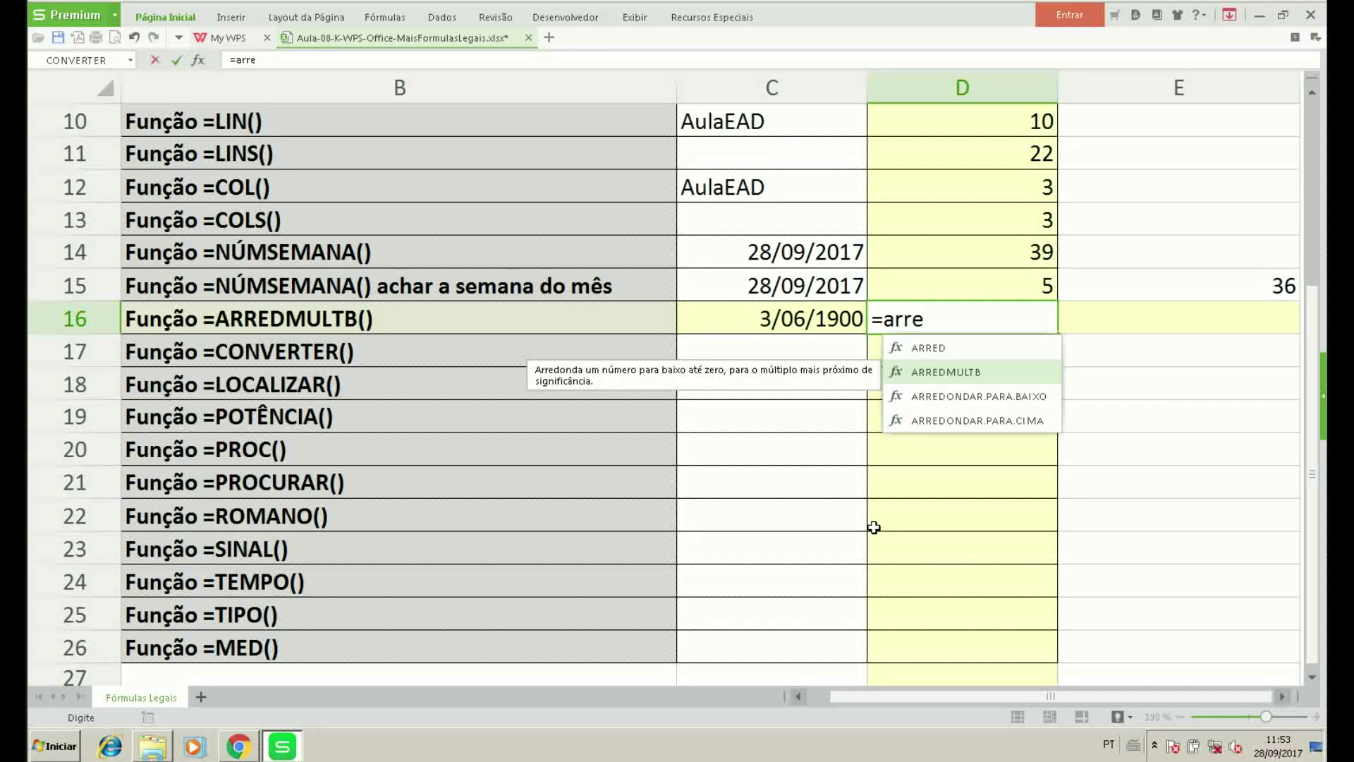
key("Tab")
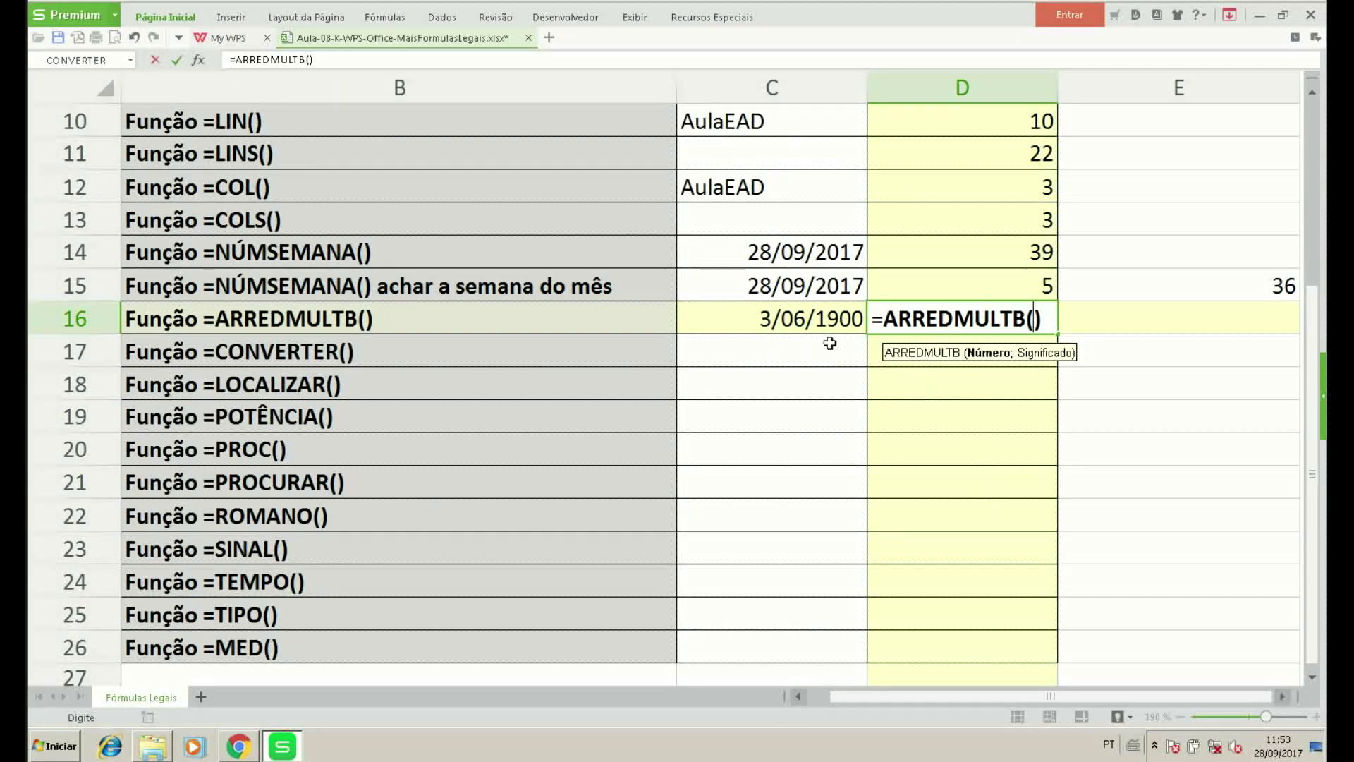
left_click(785, 323)
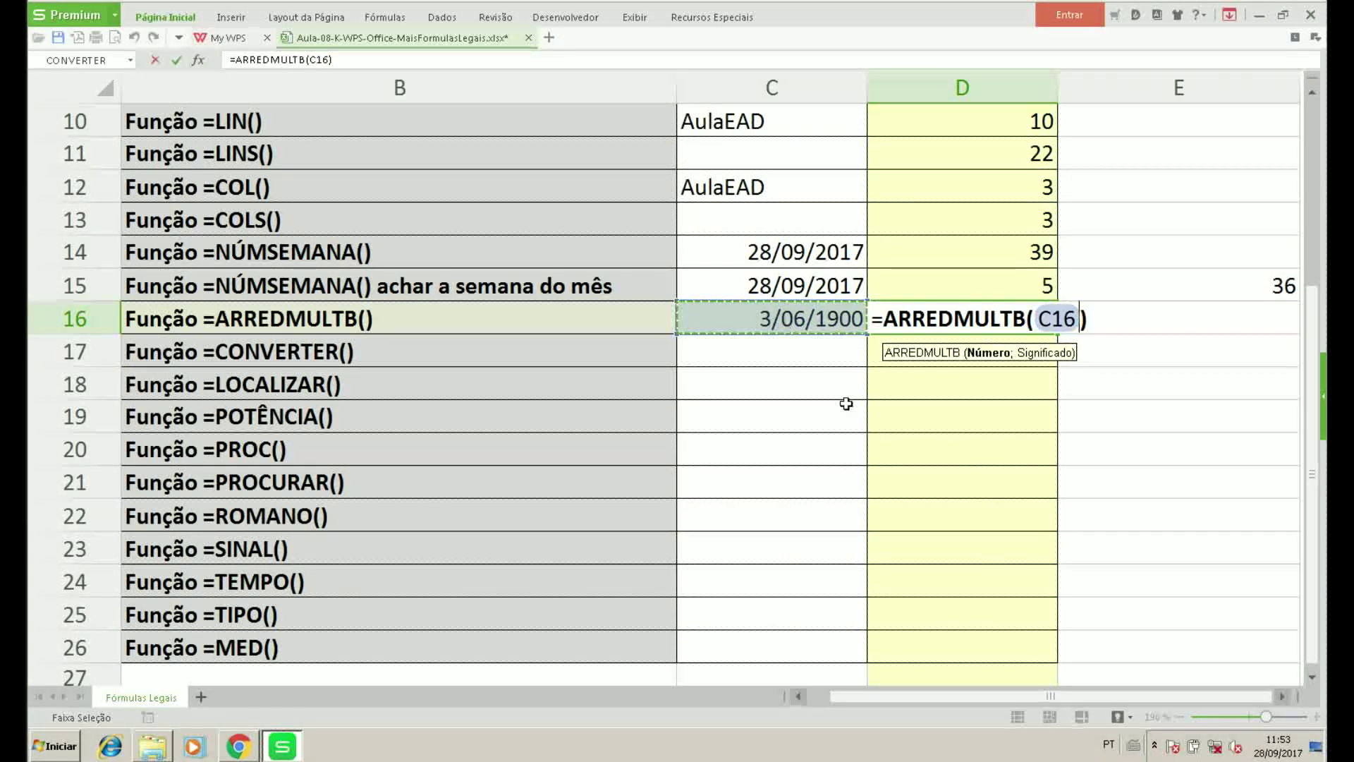
type(";")
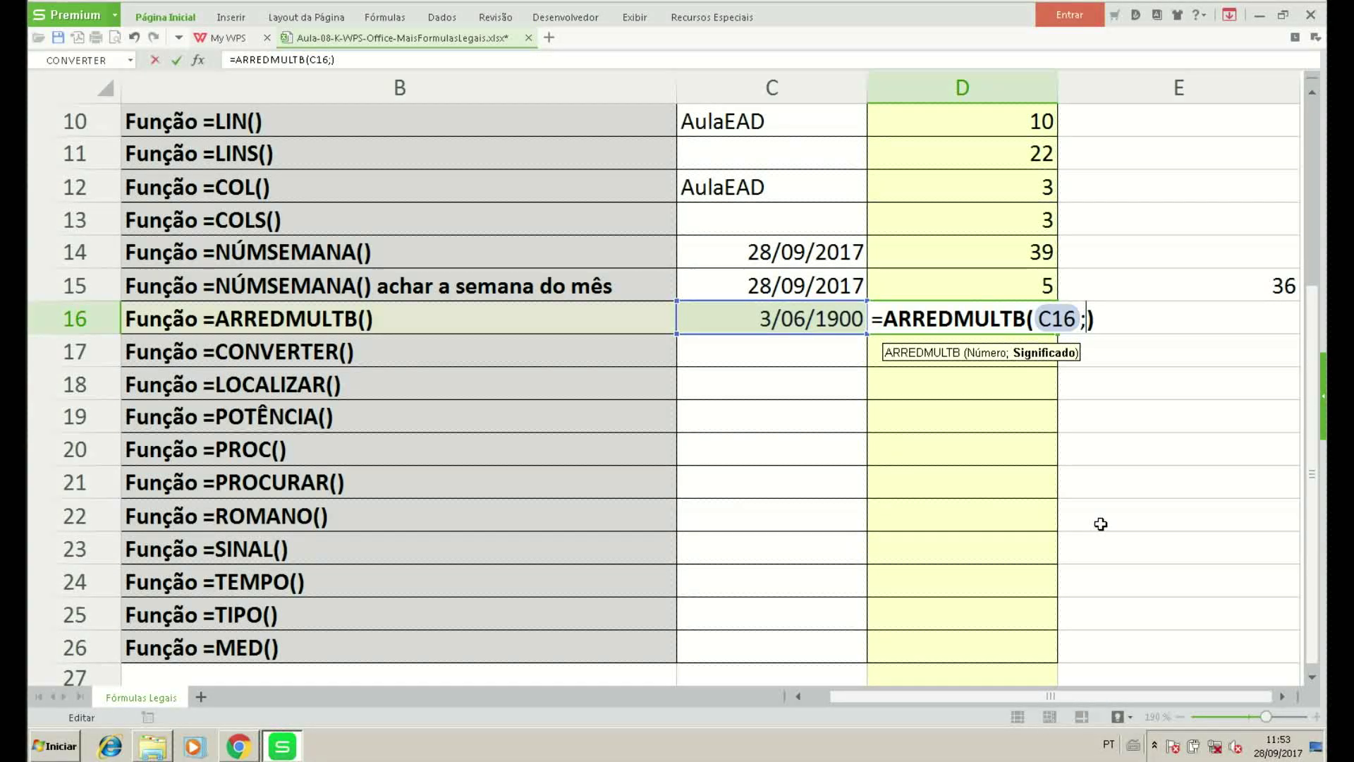
type("0")
key("Return")
key("Up")
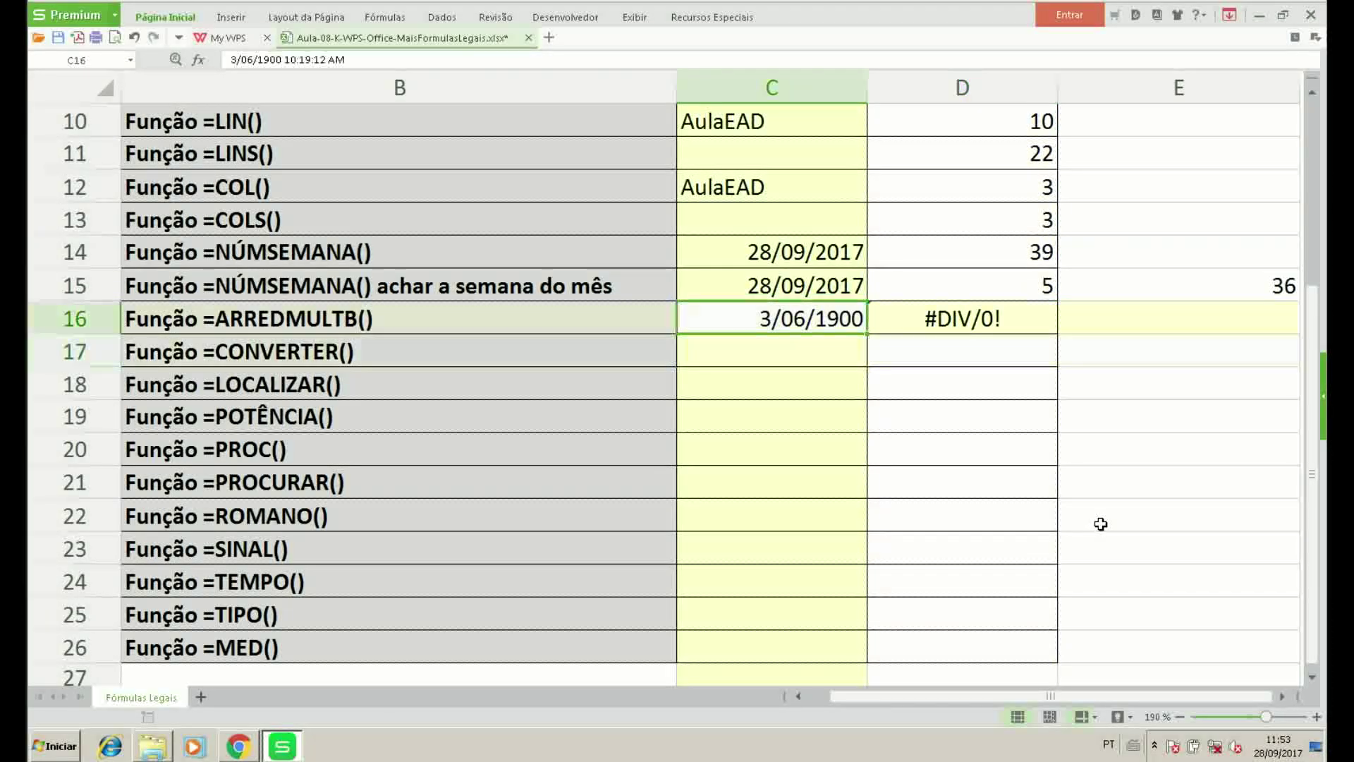
key("Right")
key("Left")
Format C16 as Geral (General) so it shows 155,43 instead of a date.
left_click(167, 17)
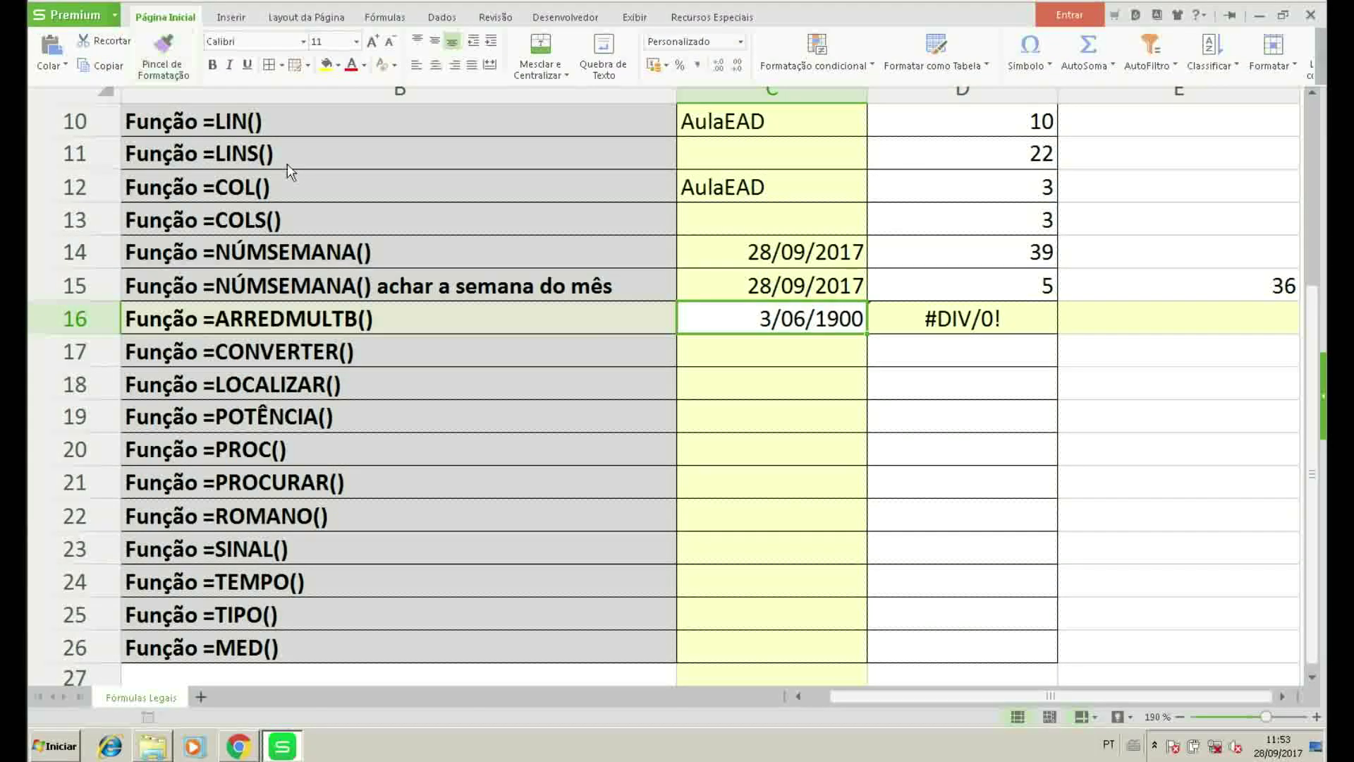
left_click(742, 41)
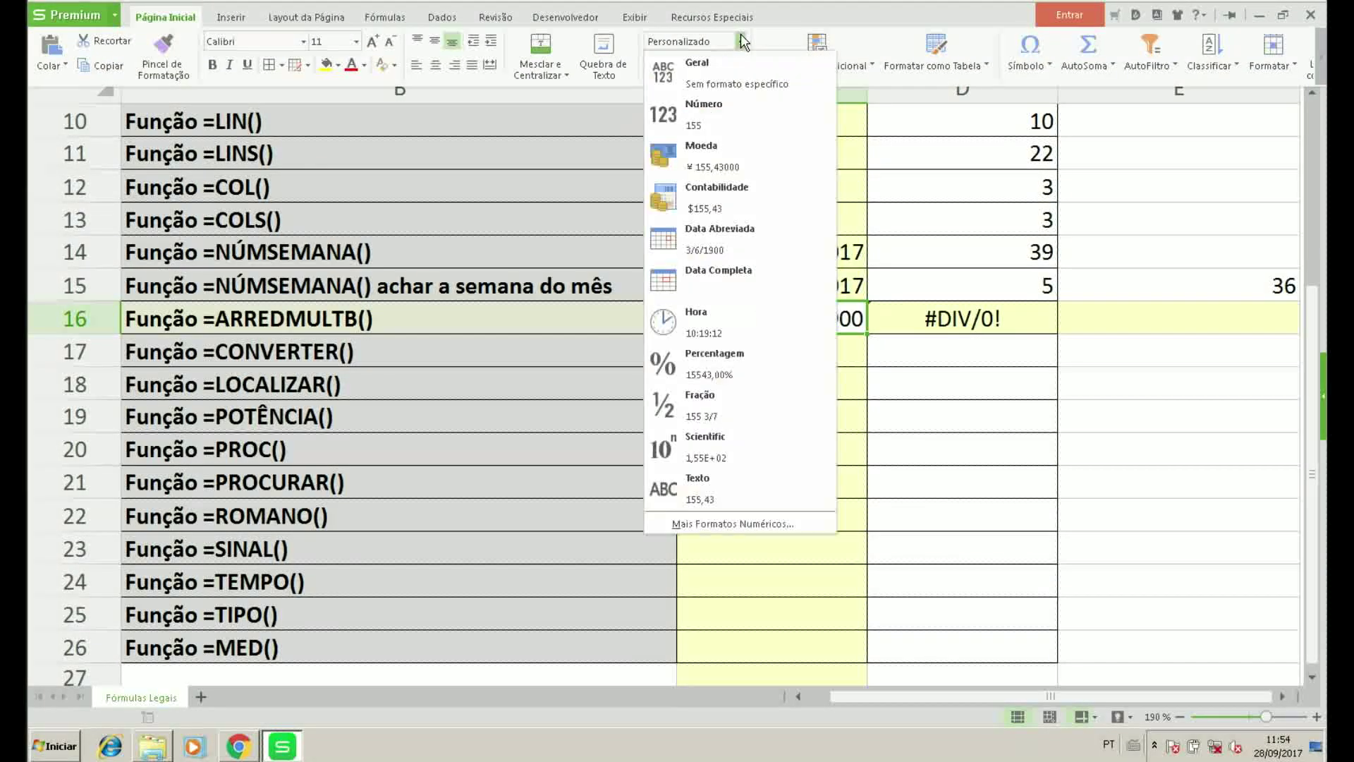
left_click(730, 72)
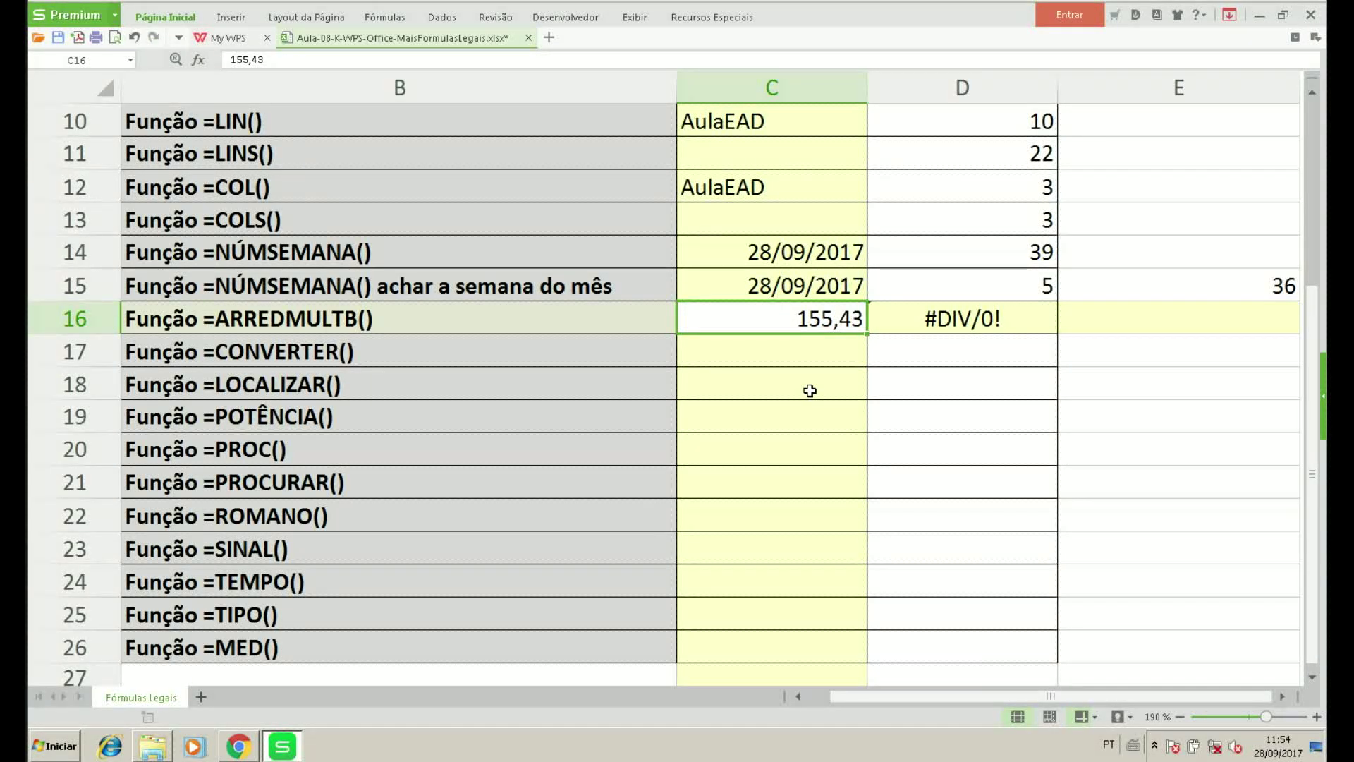
key("Right")
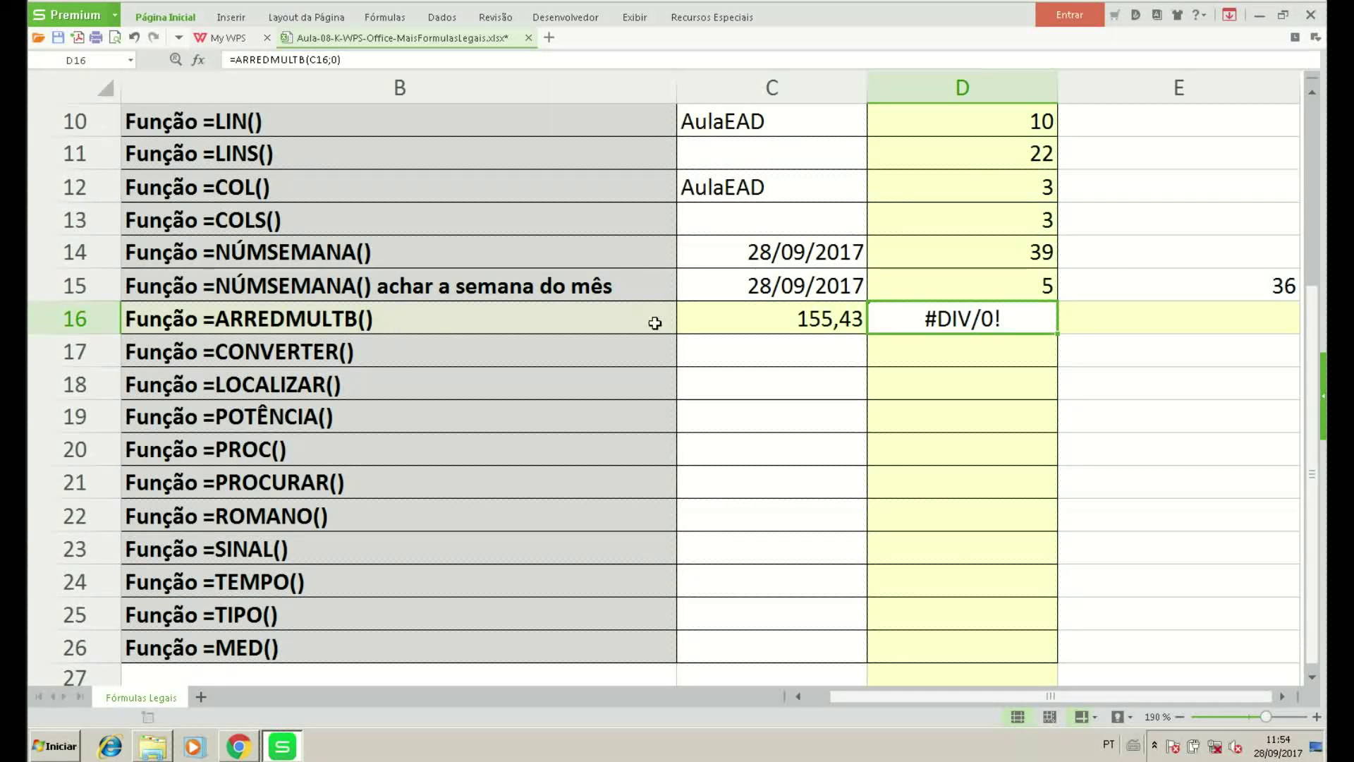
Change D16's ARREDMULTB significance argument to 1, then to 2.
double_click(972, 319)
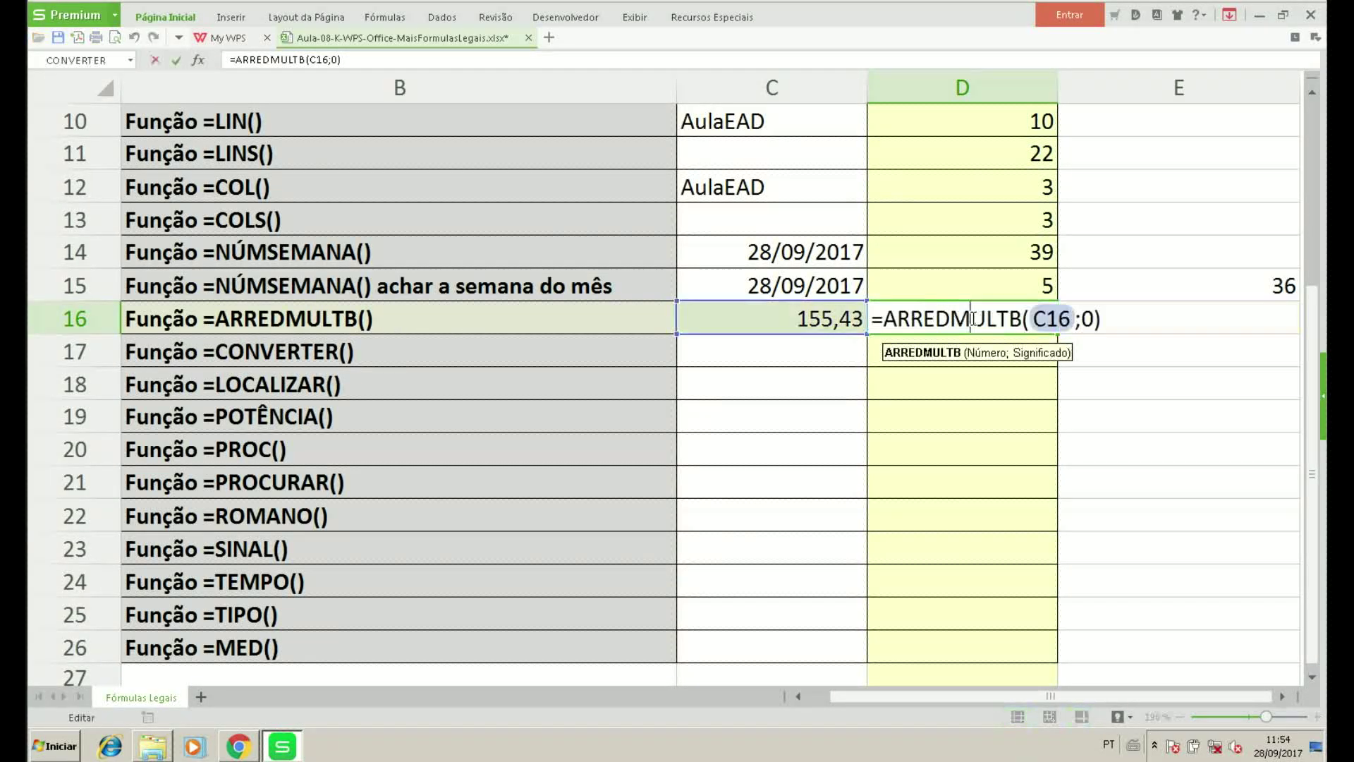
double_click(1090, 321)
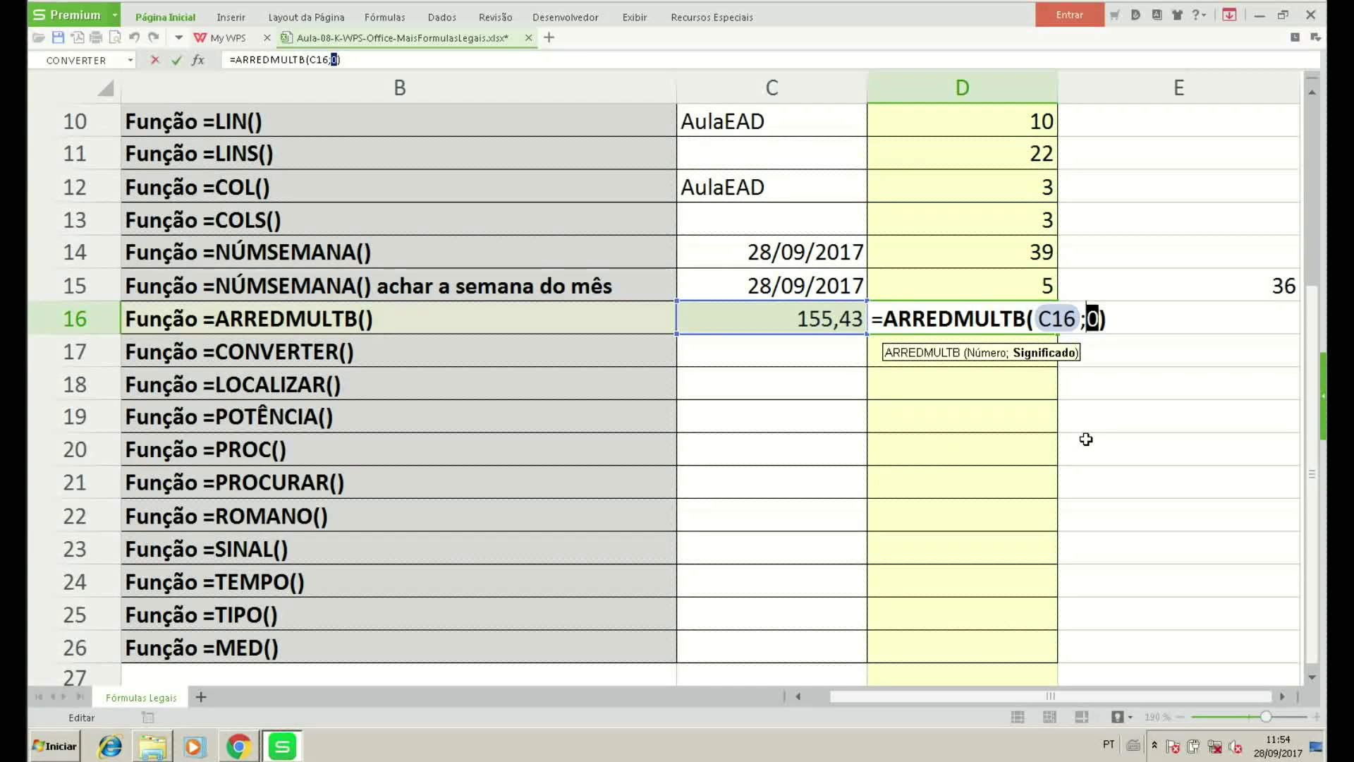
type("1")
key("Return")
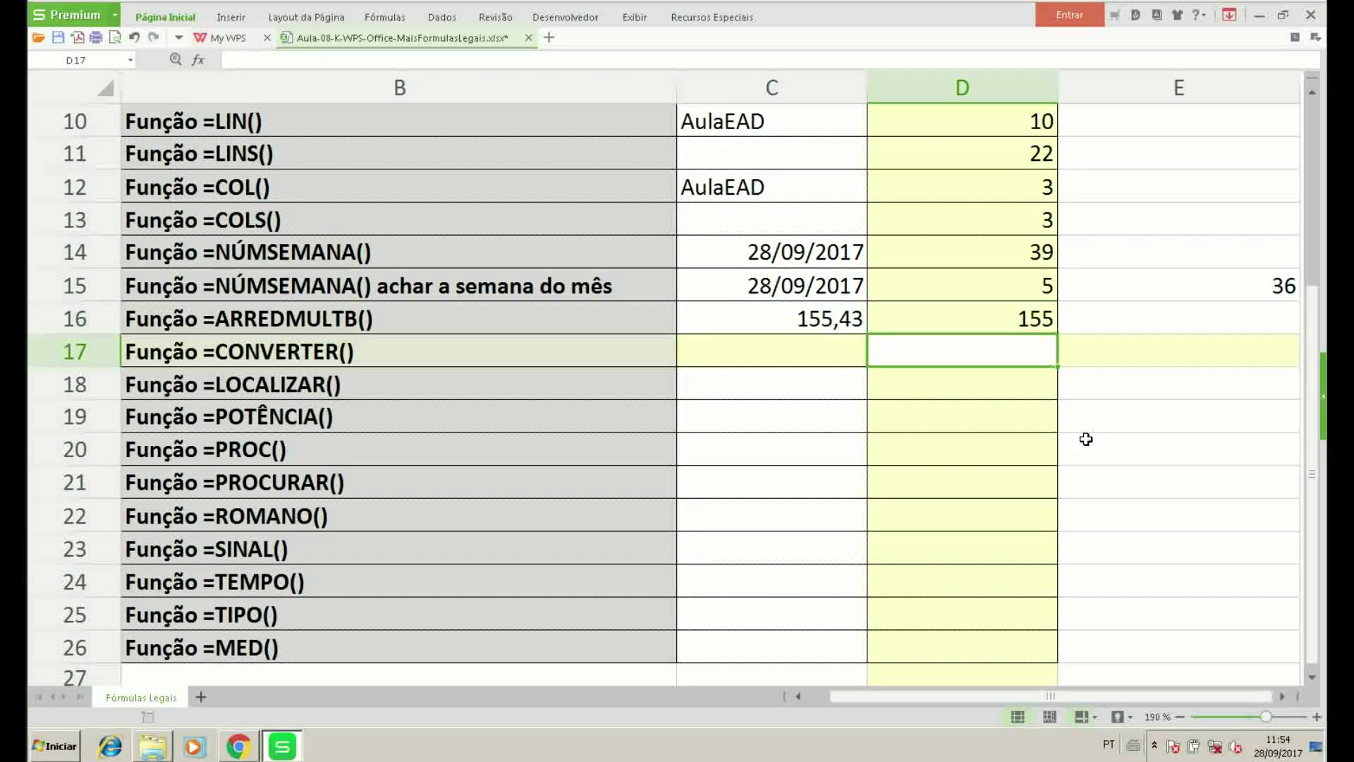
key("Up")
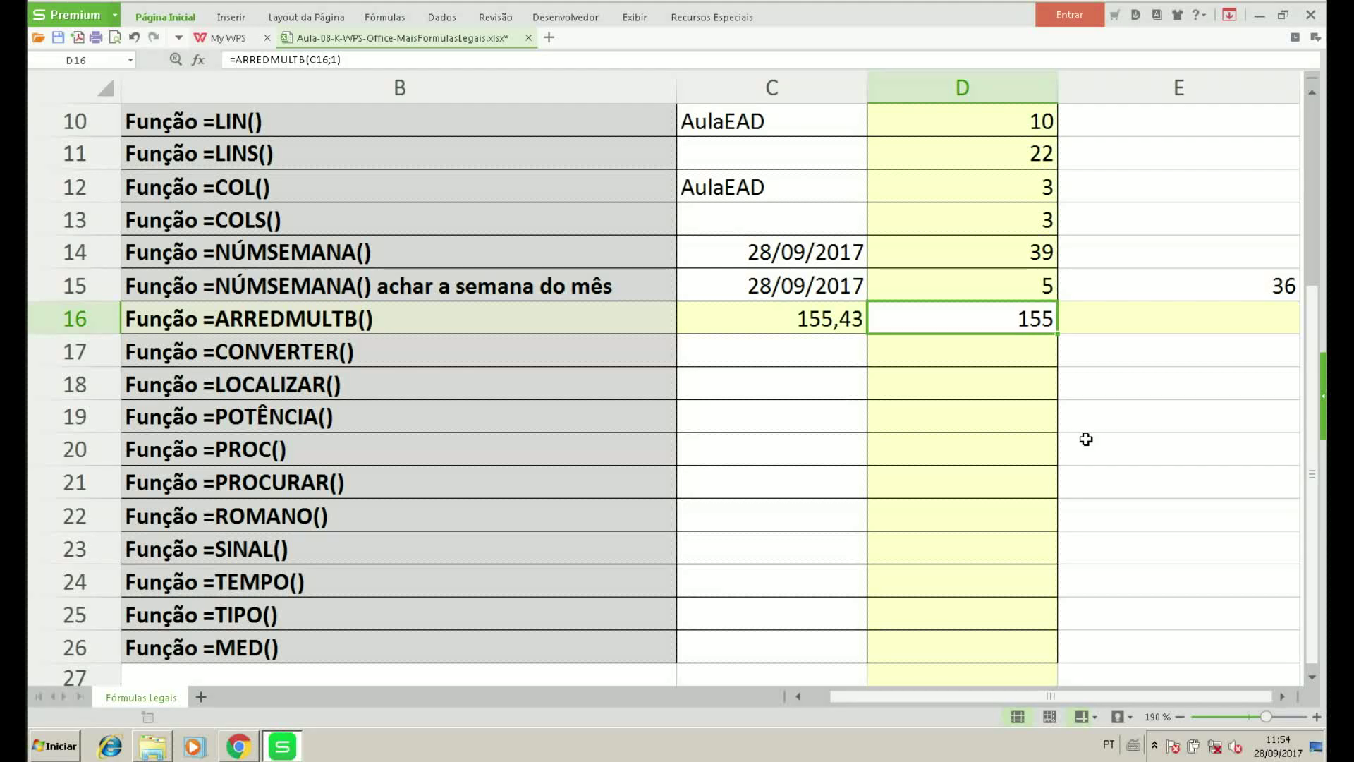
key("F2")
key("Left")
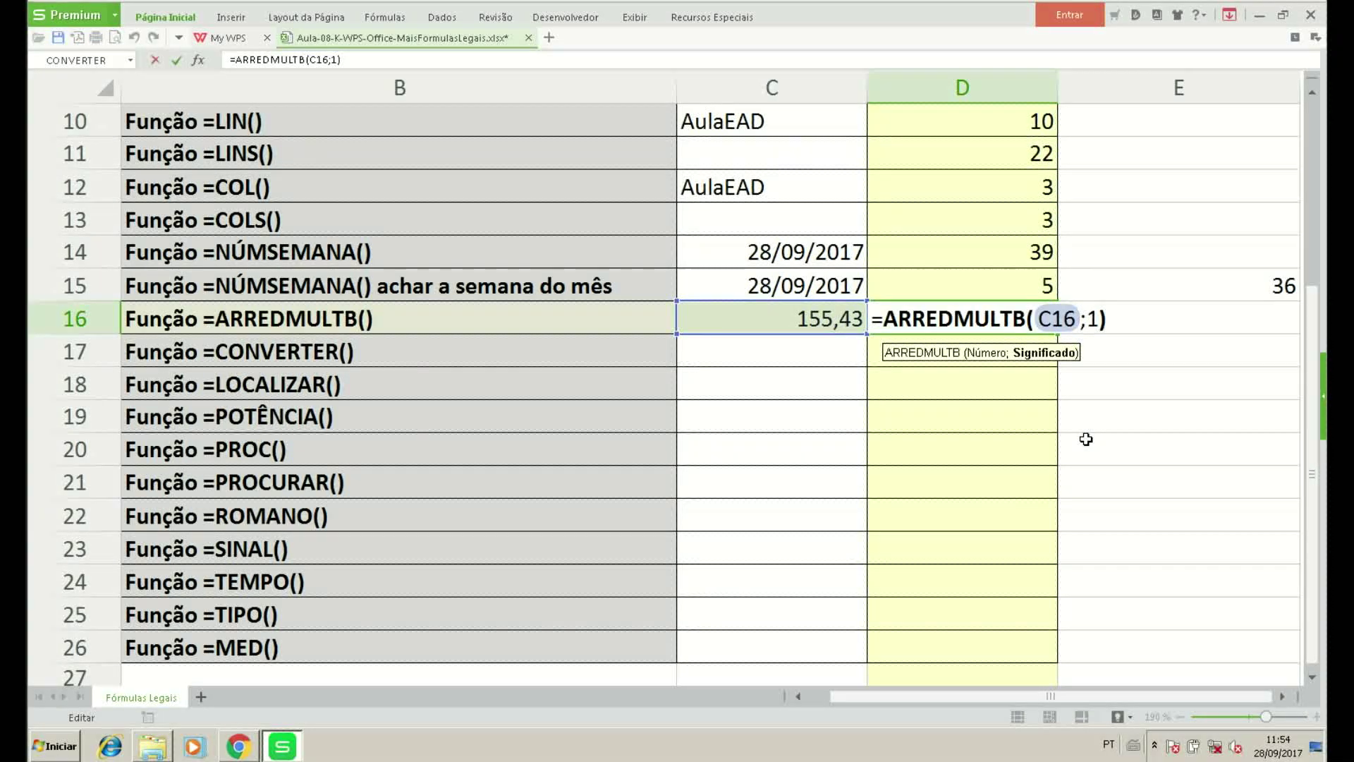
key("BackSpace")
type("2")
key("Return")
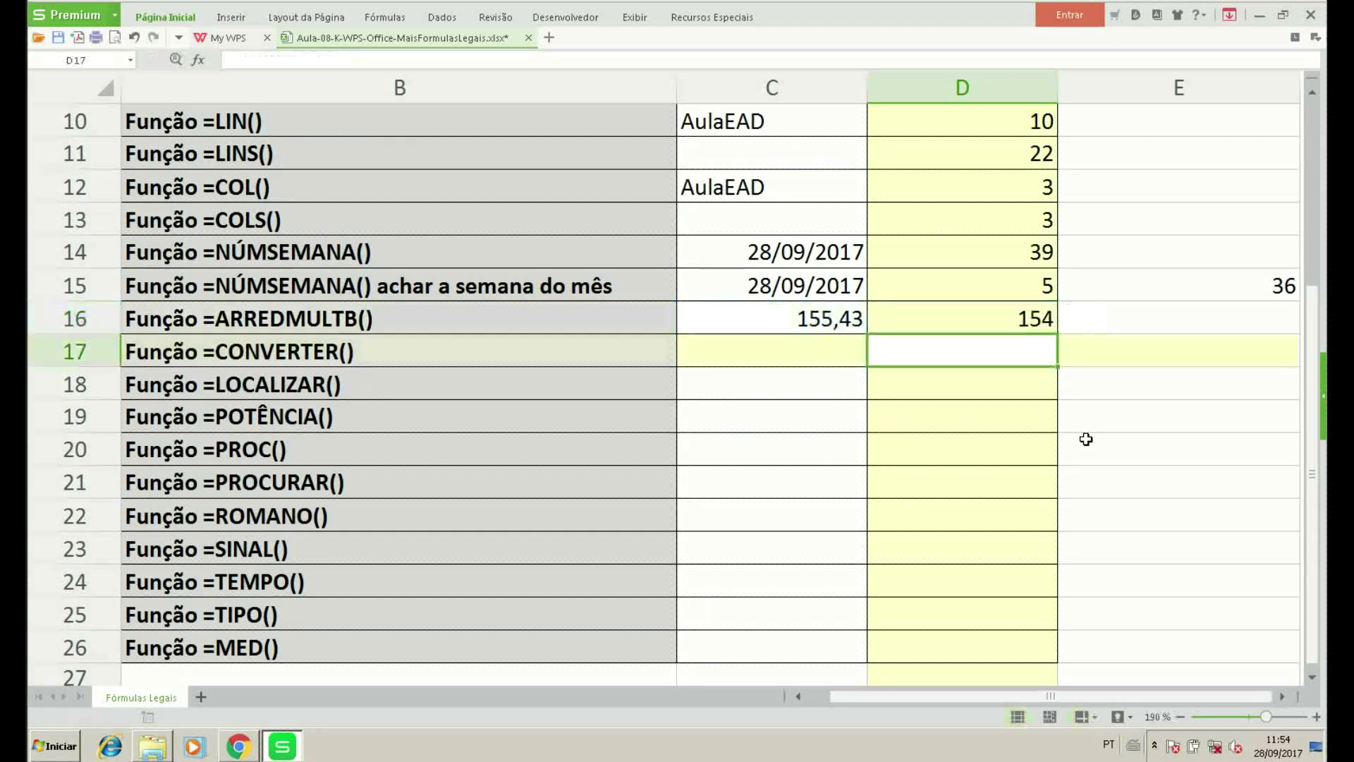
key("Up")
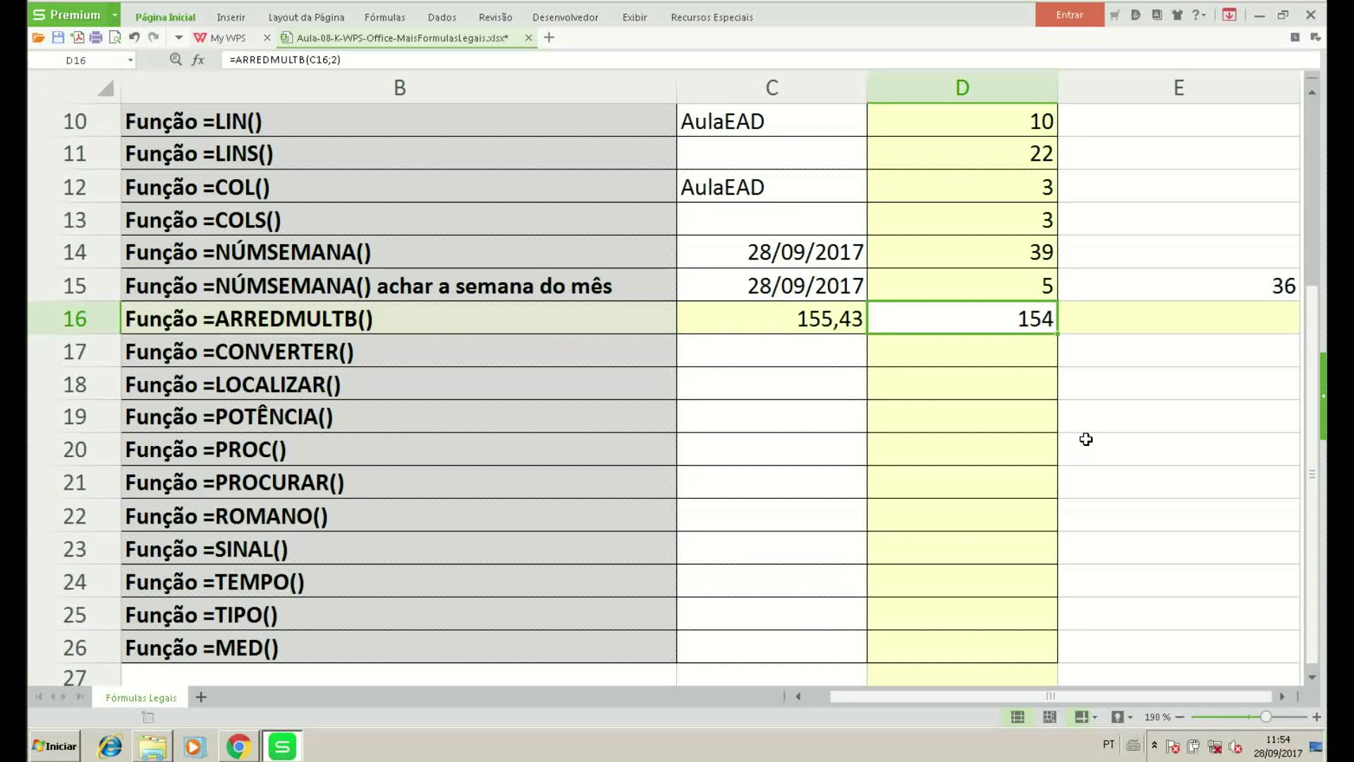
Set the significance to 3 so D16 shows 153, then begin =con in D17.
key("F2")
key("Left")
key("BackSpace")
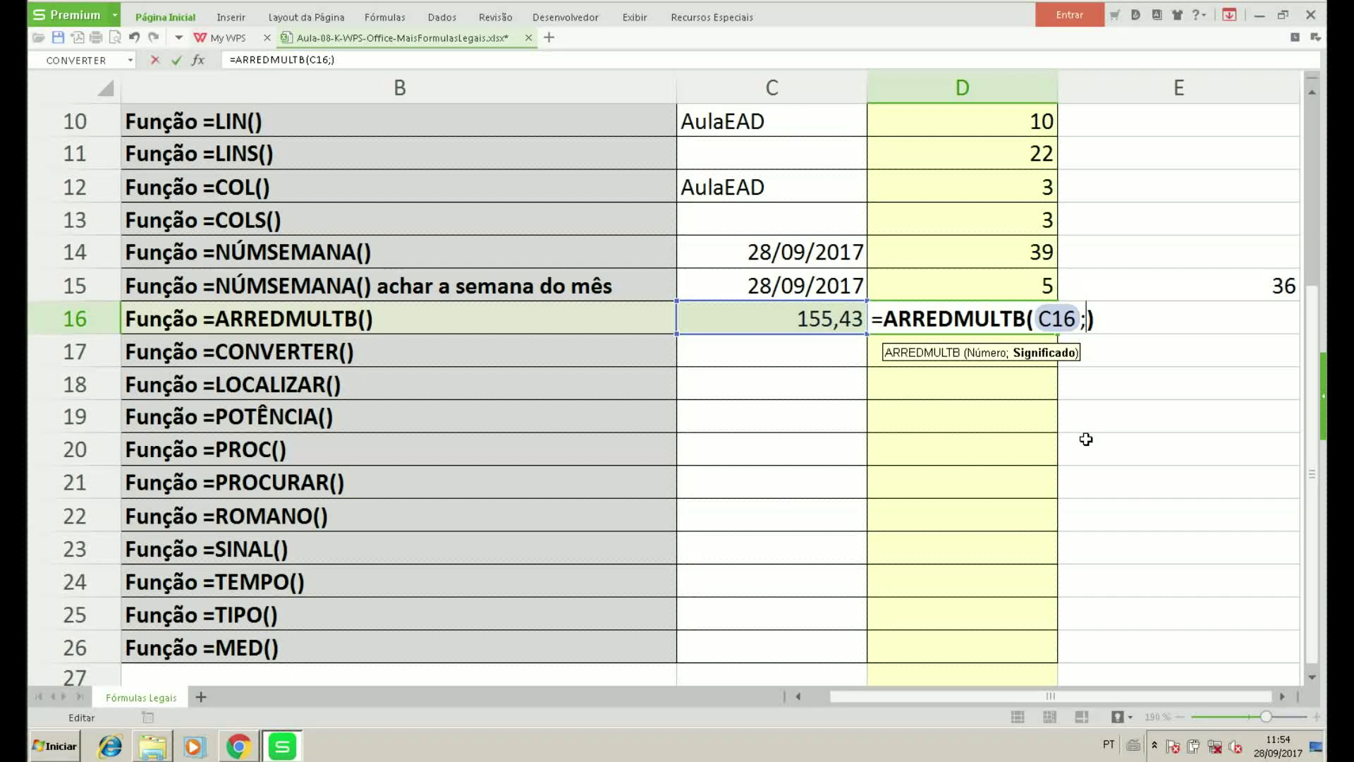
type("3")
key("Return")
key("Up")
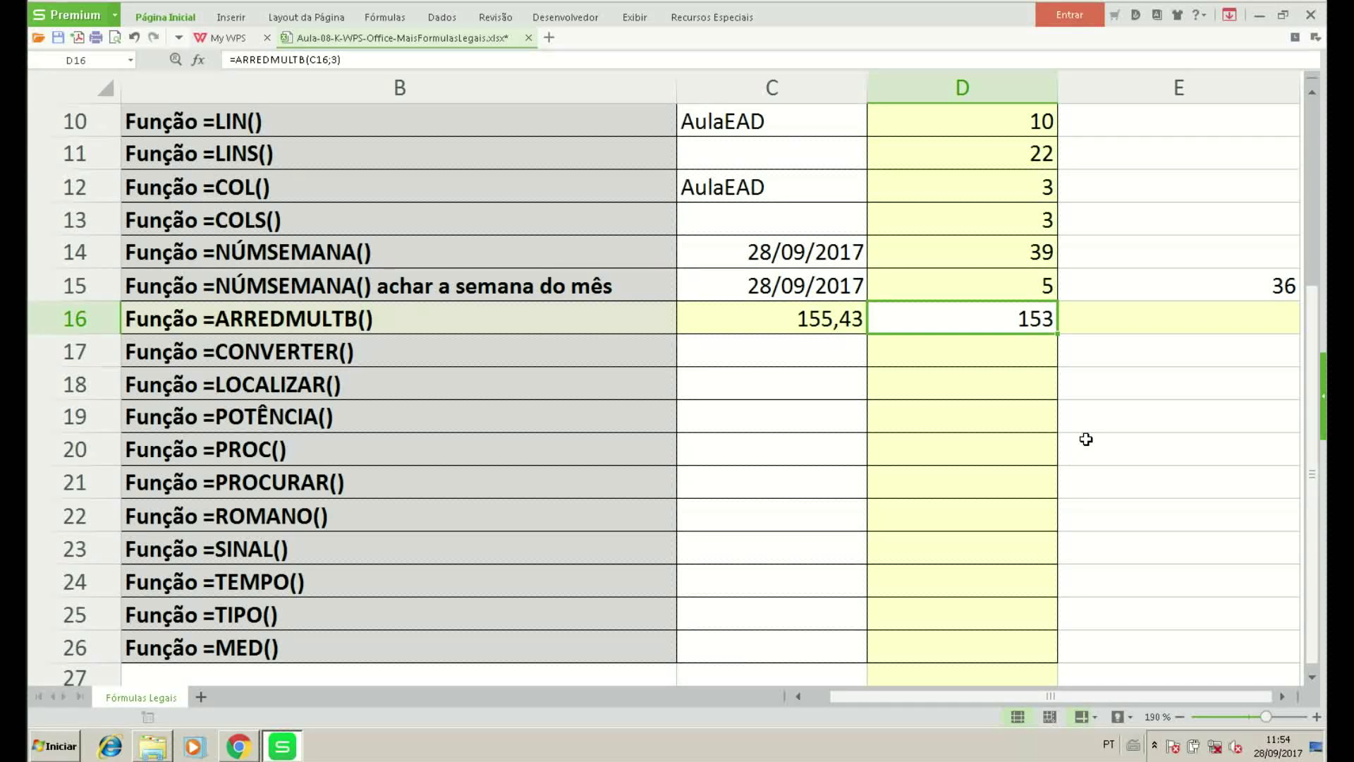
key("Down")
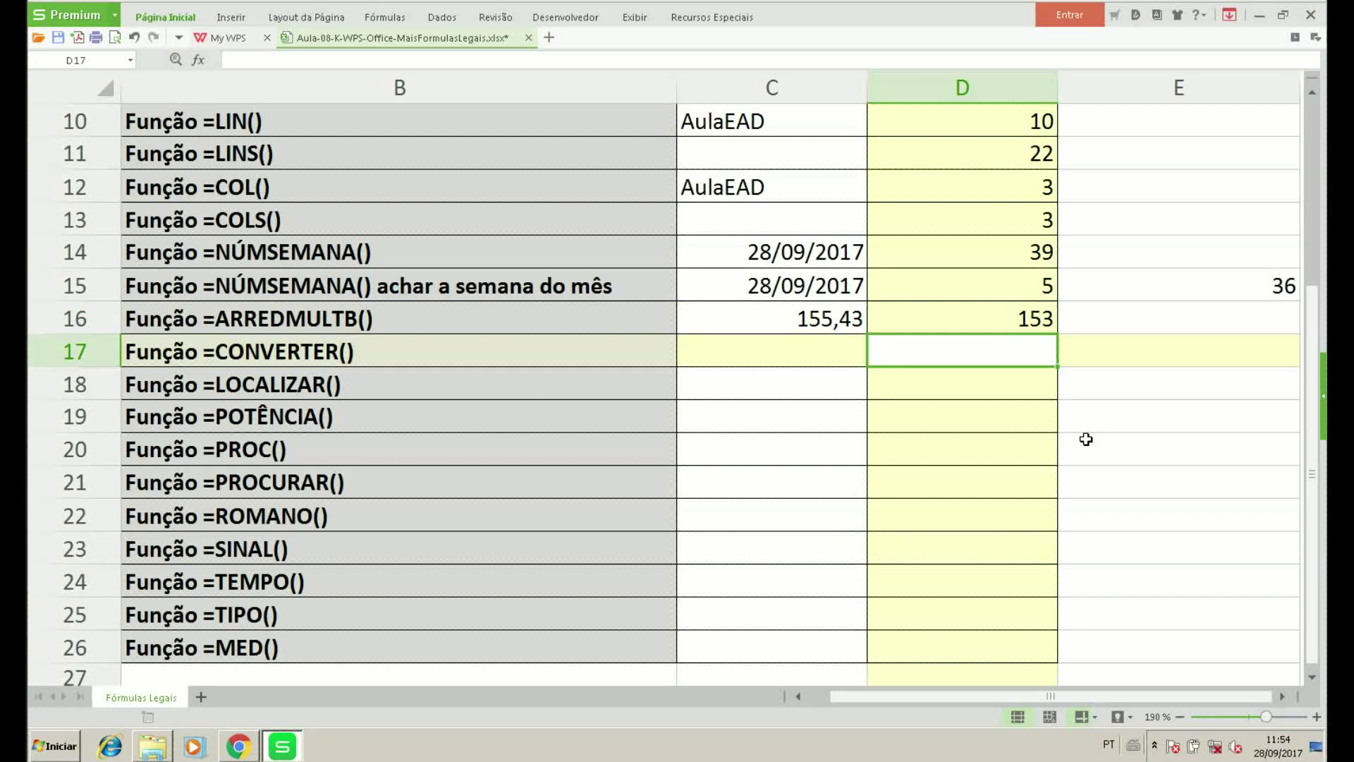
type("=con")
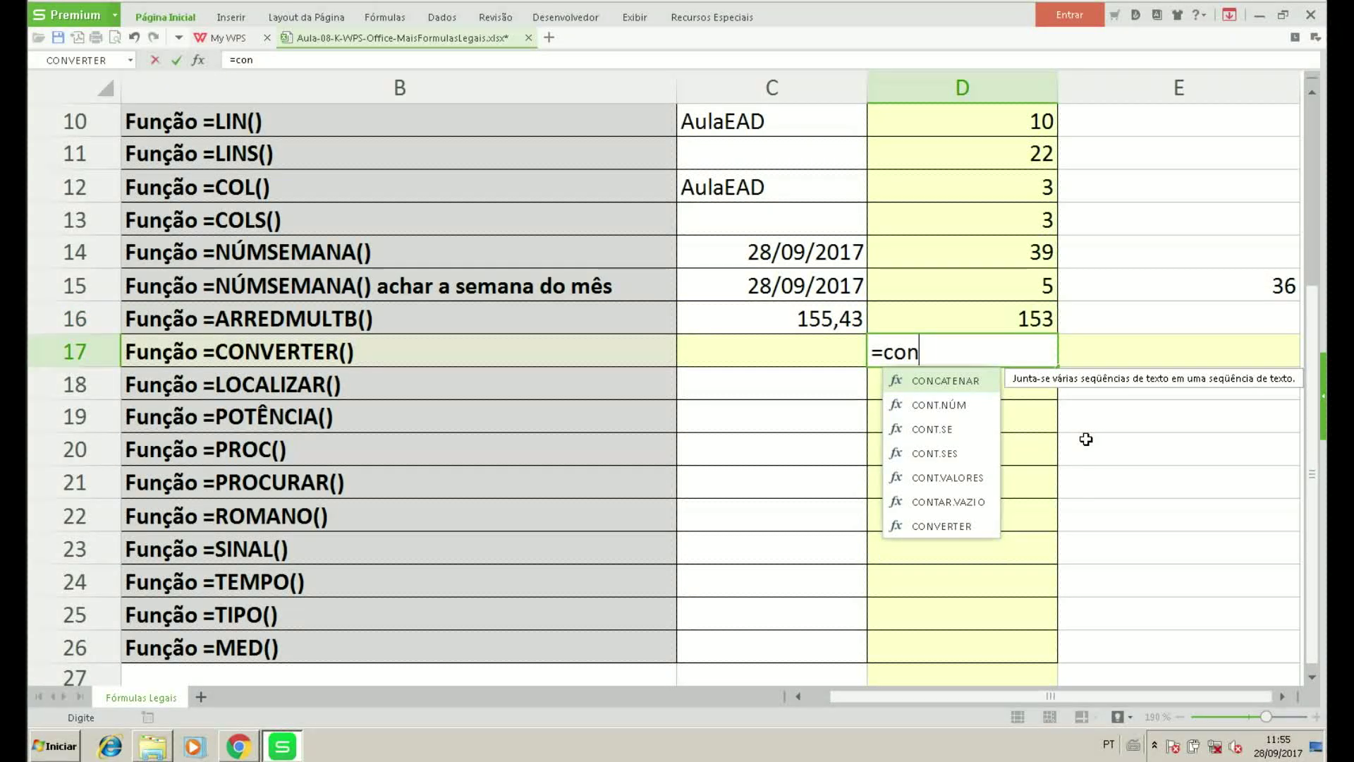
Enter =CONVERTER(C17;"cm";"m") in D17 to convert C17 from centimetres to metres.
key("Down")
key("Down")
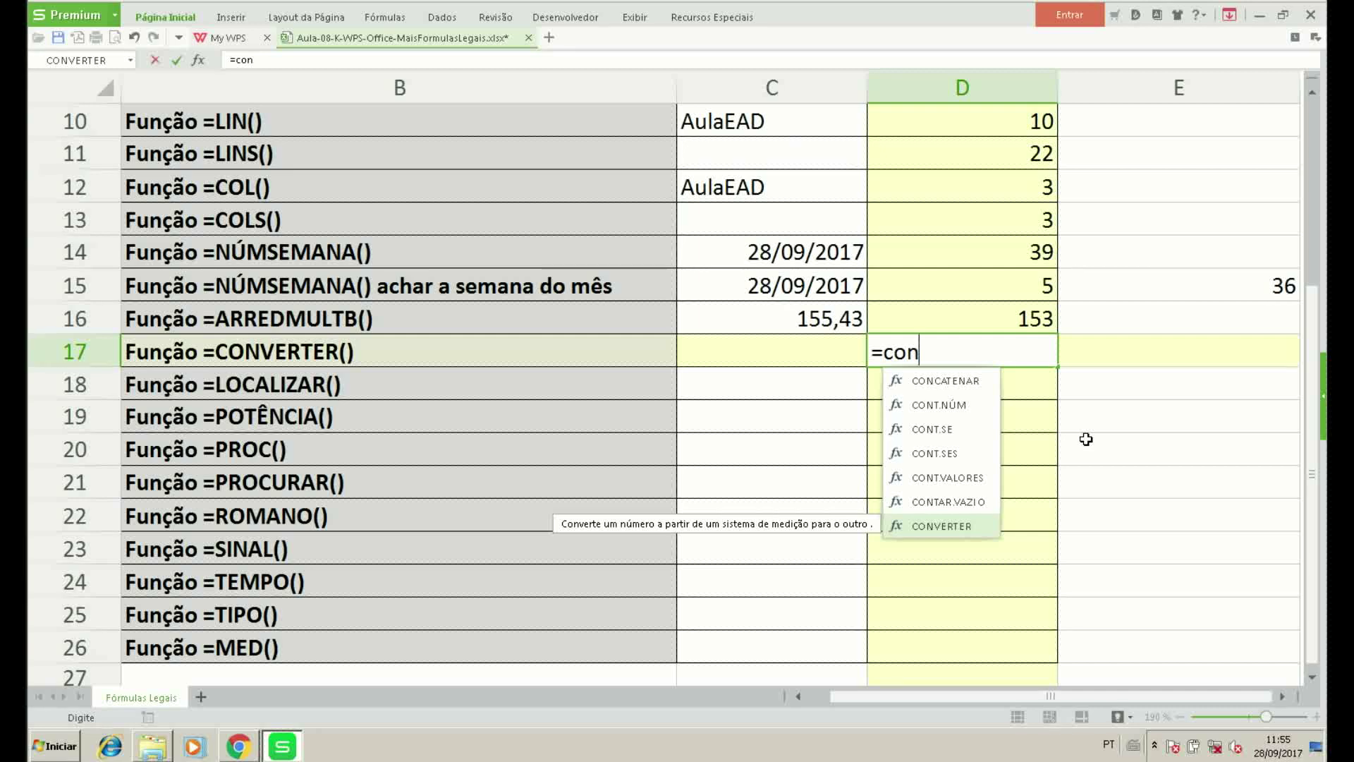
key("Tab")
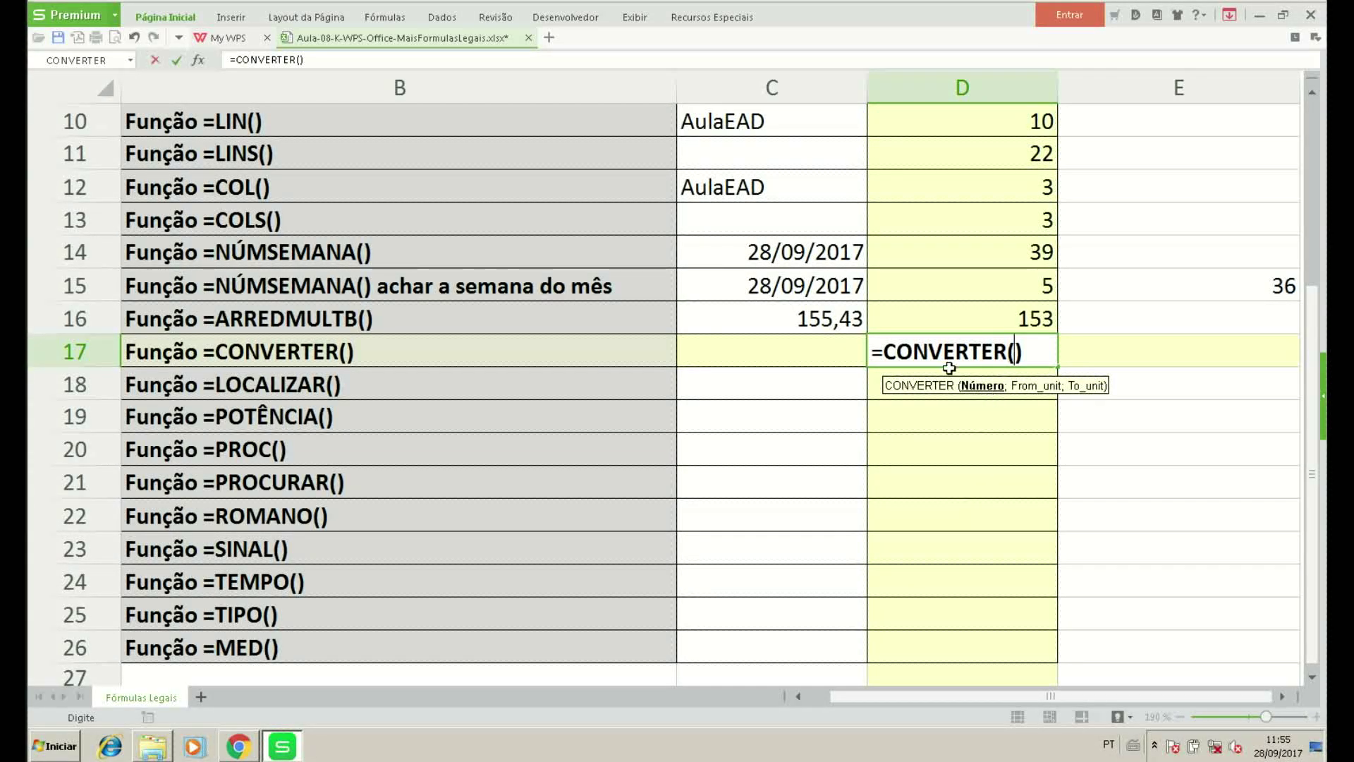
left_click(773, 352)
type(";")
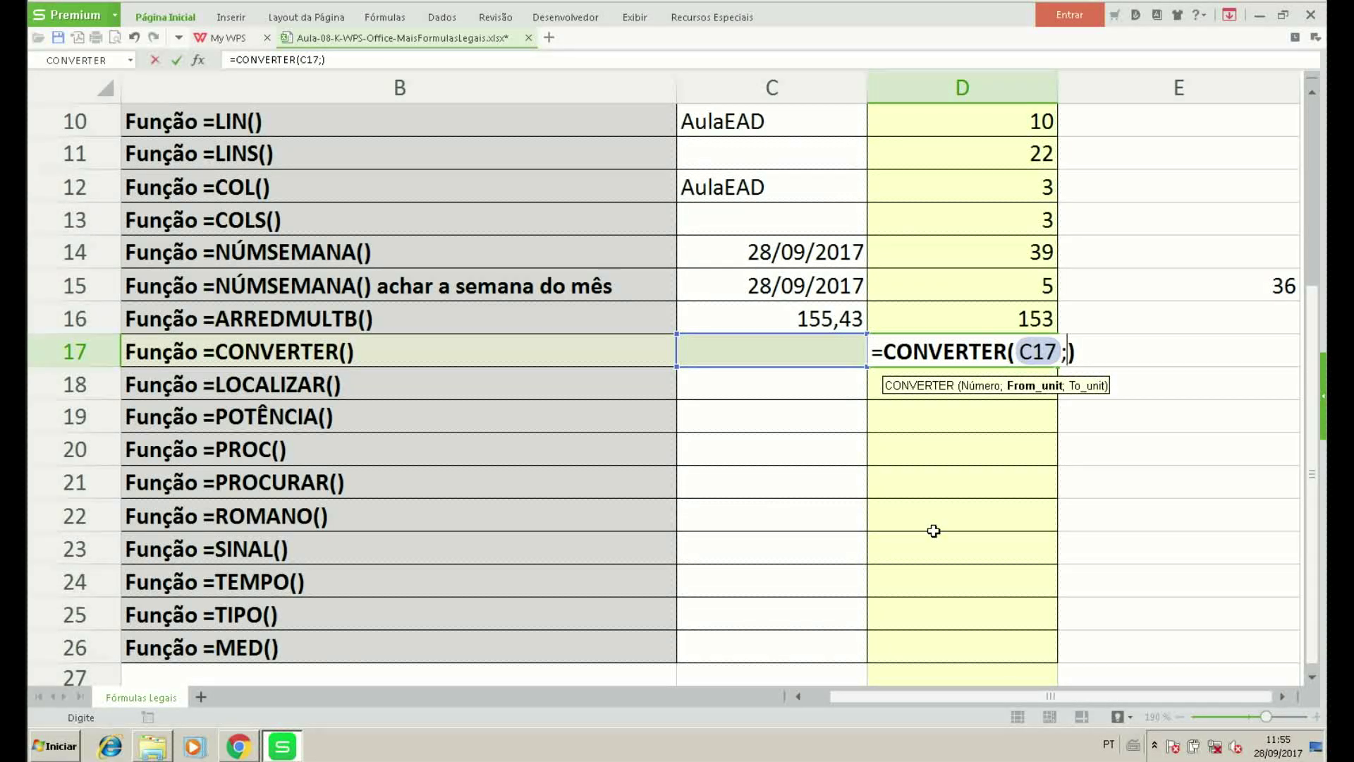
type("\"")
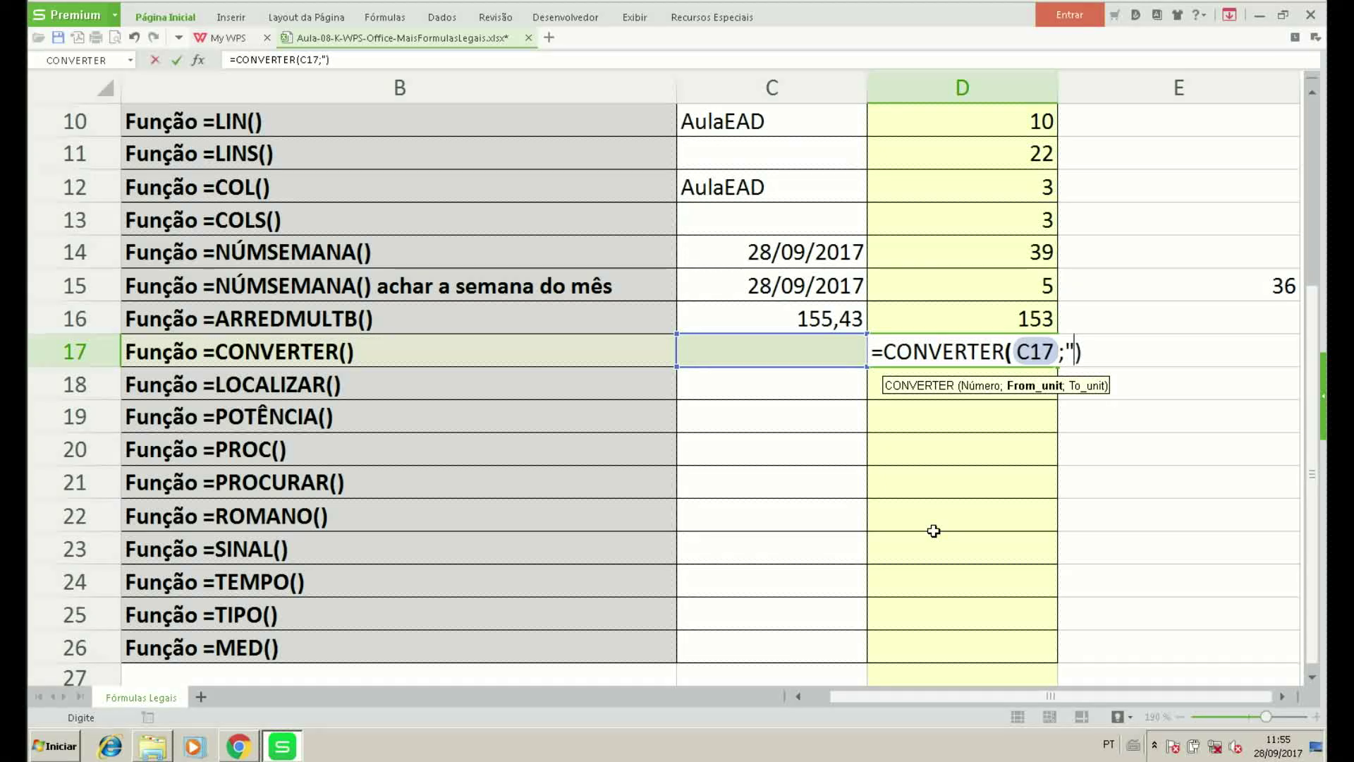
type("cm")
type("\"")
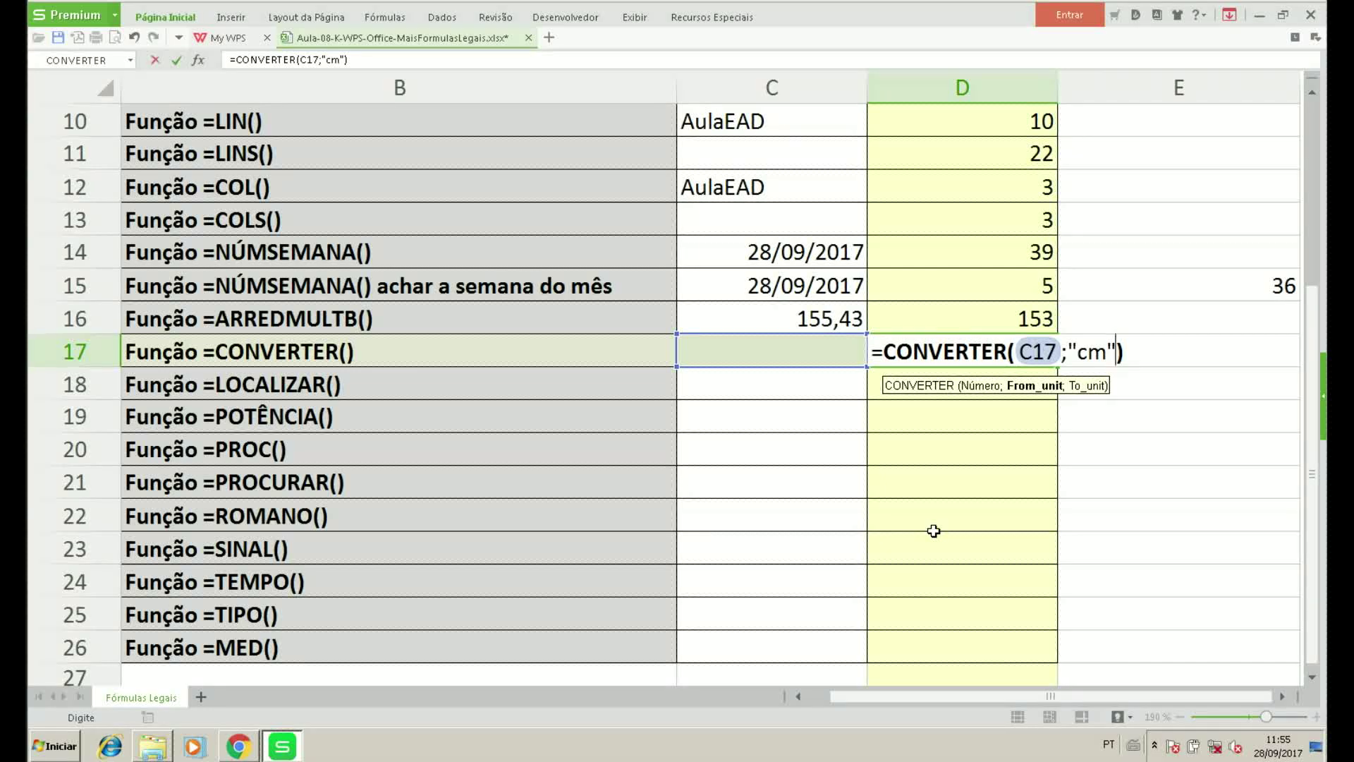
type(";")
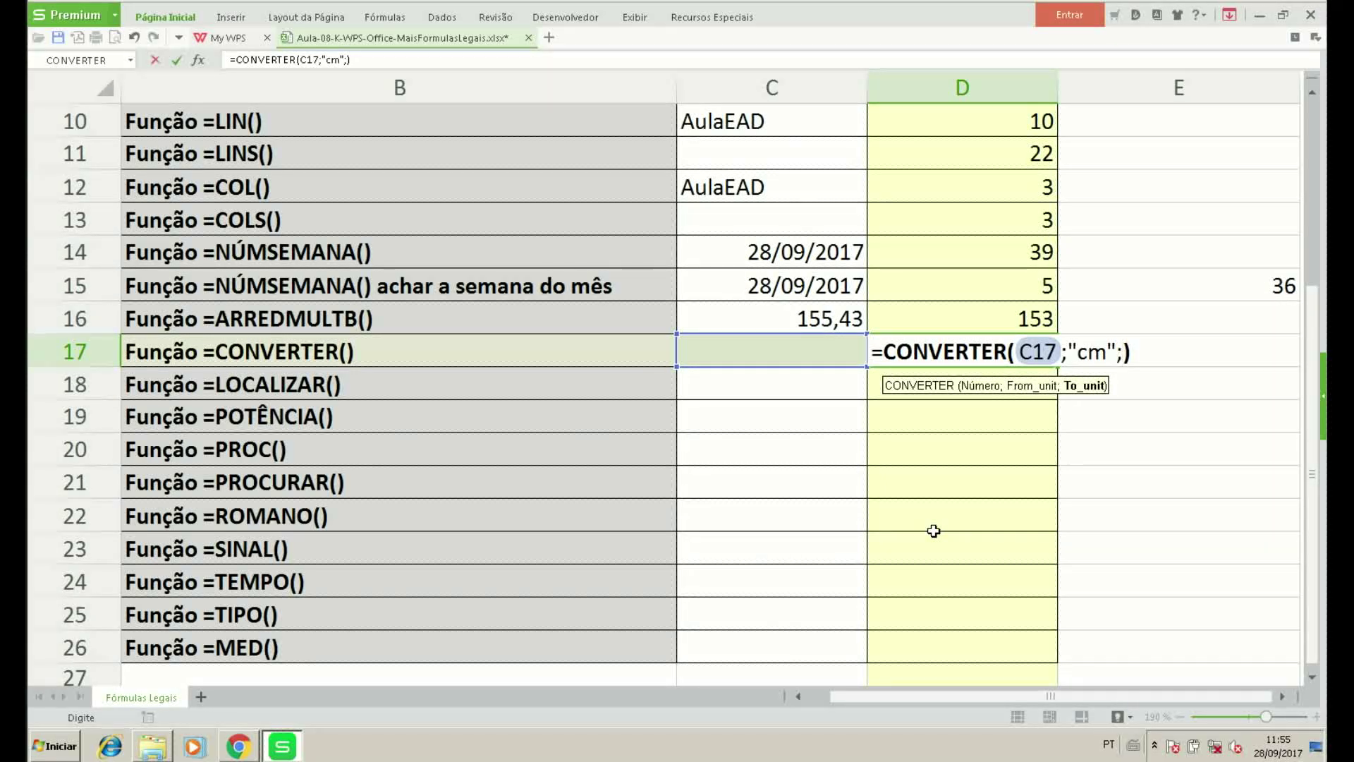
type("\"m")
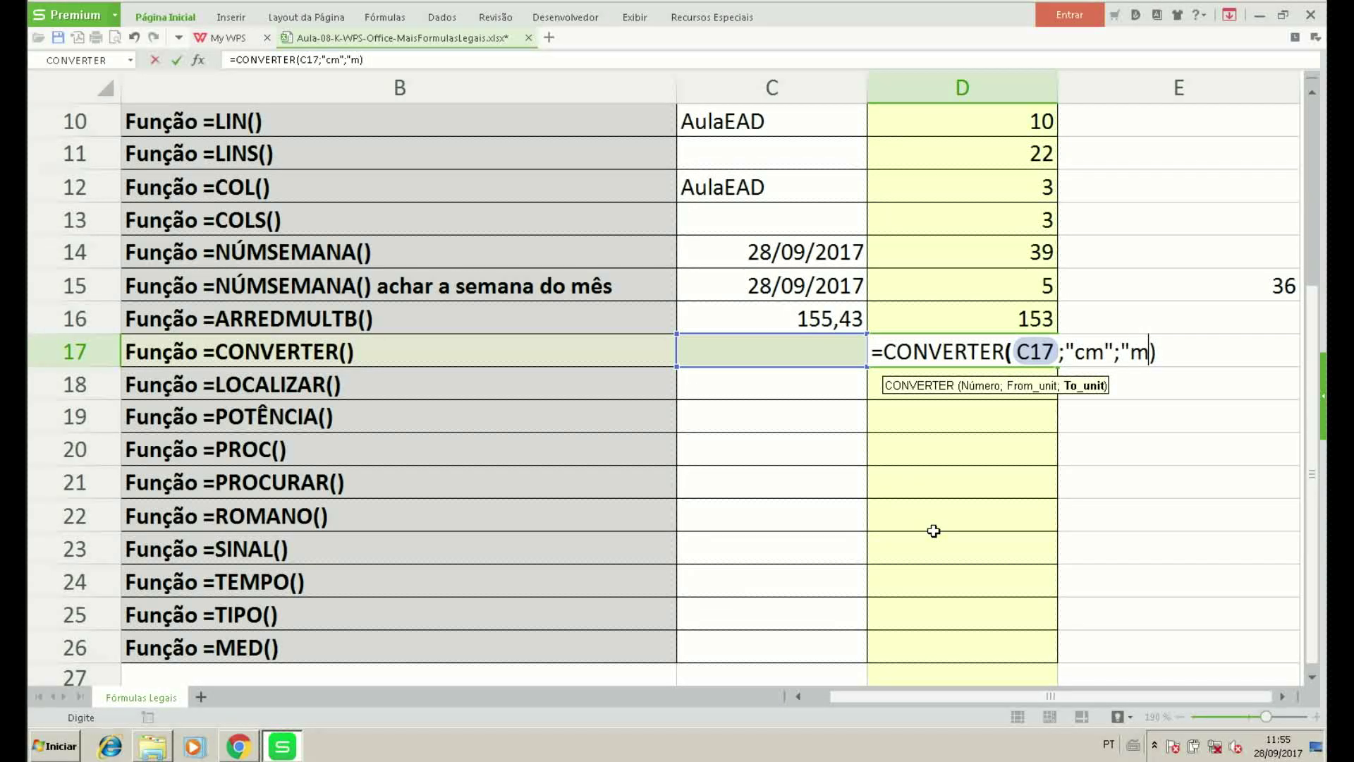
type("\"")
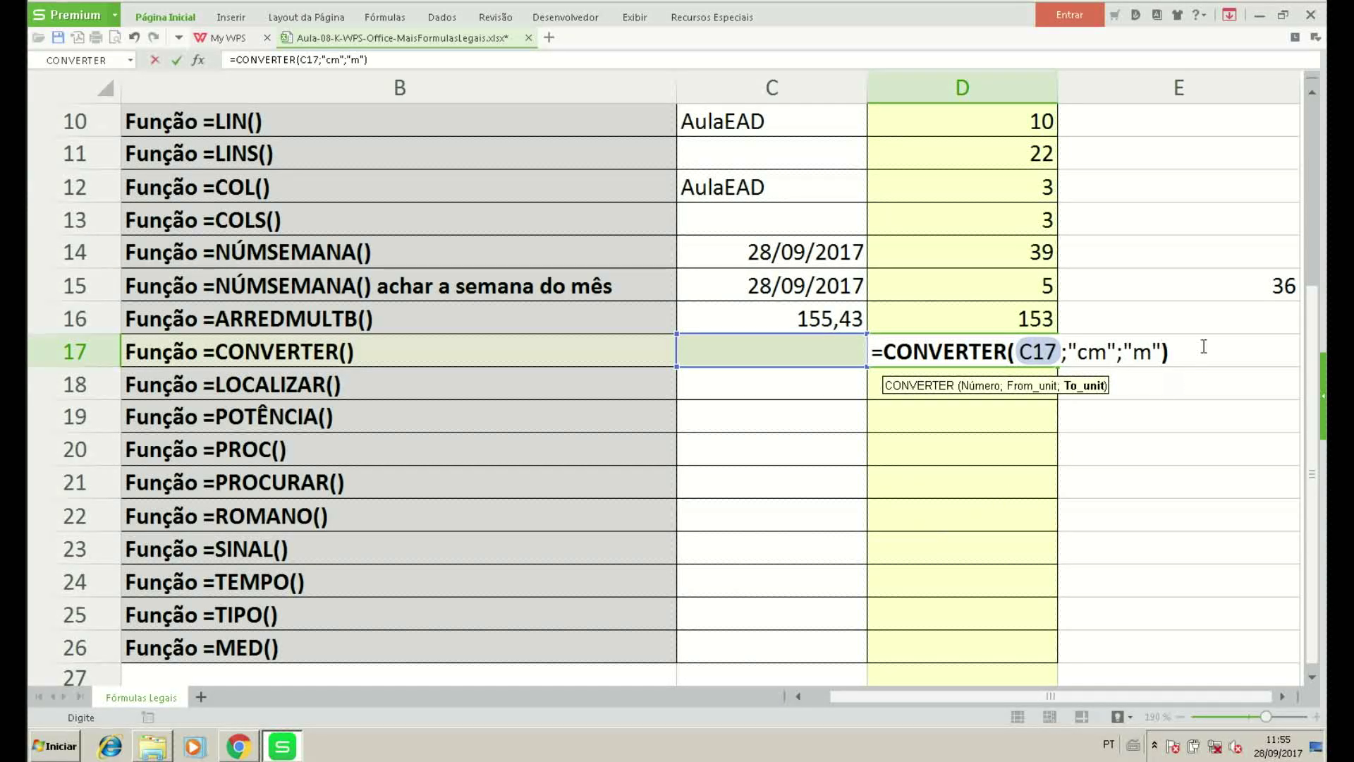
type(")")
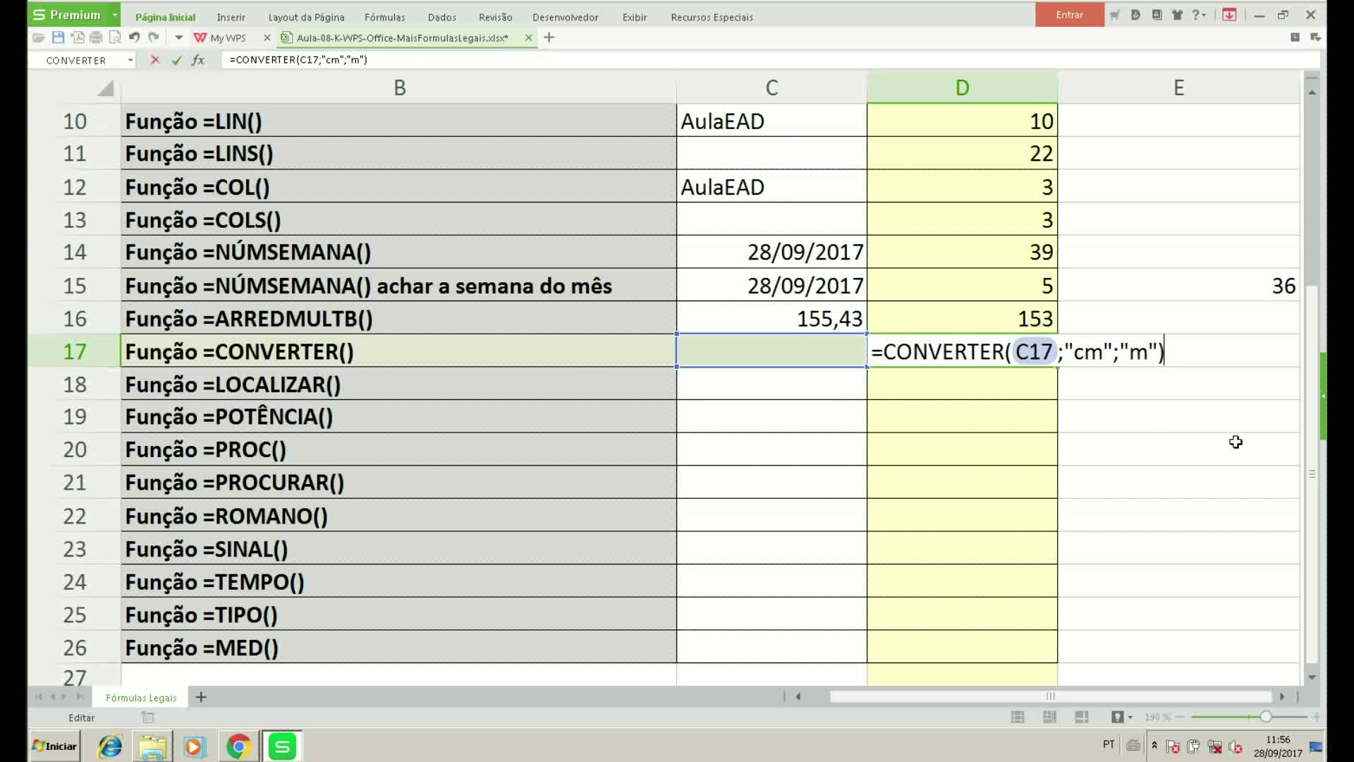
key("Return")
key("Up")
key("Left")
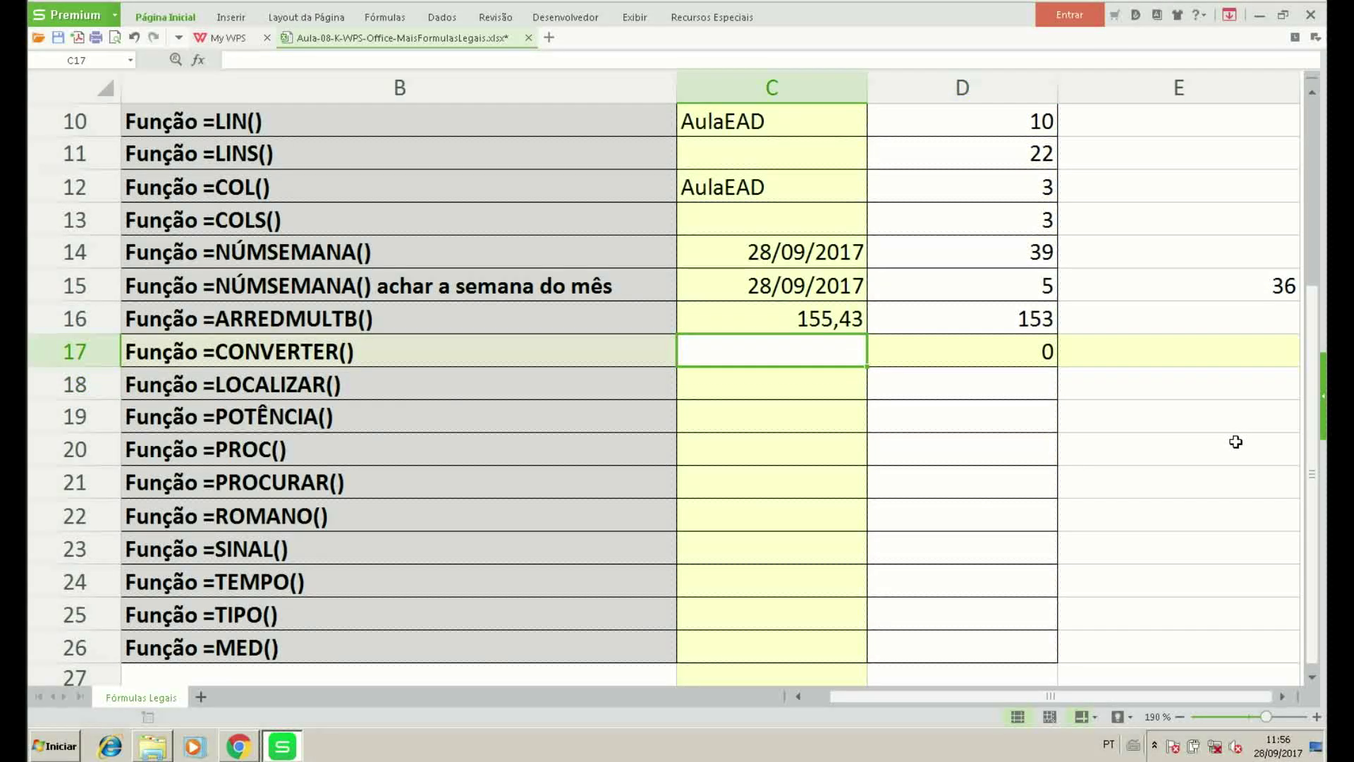
Enter 100 in C17 and give C17:C26 the Geral number format.
type("100")
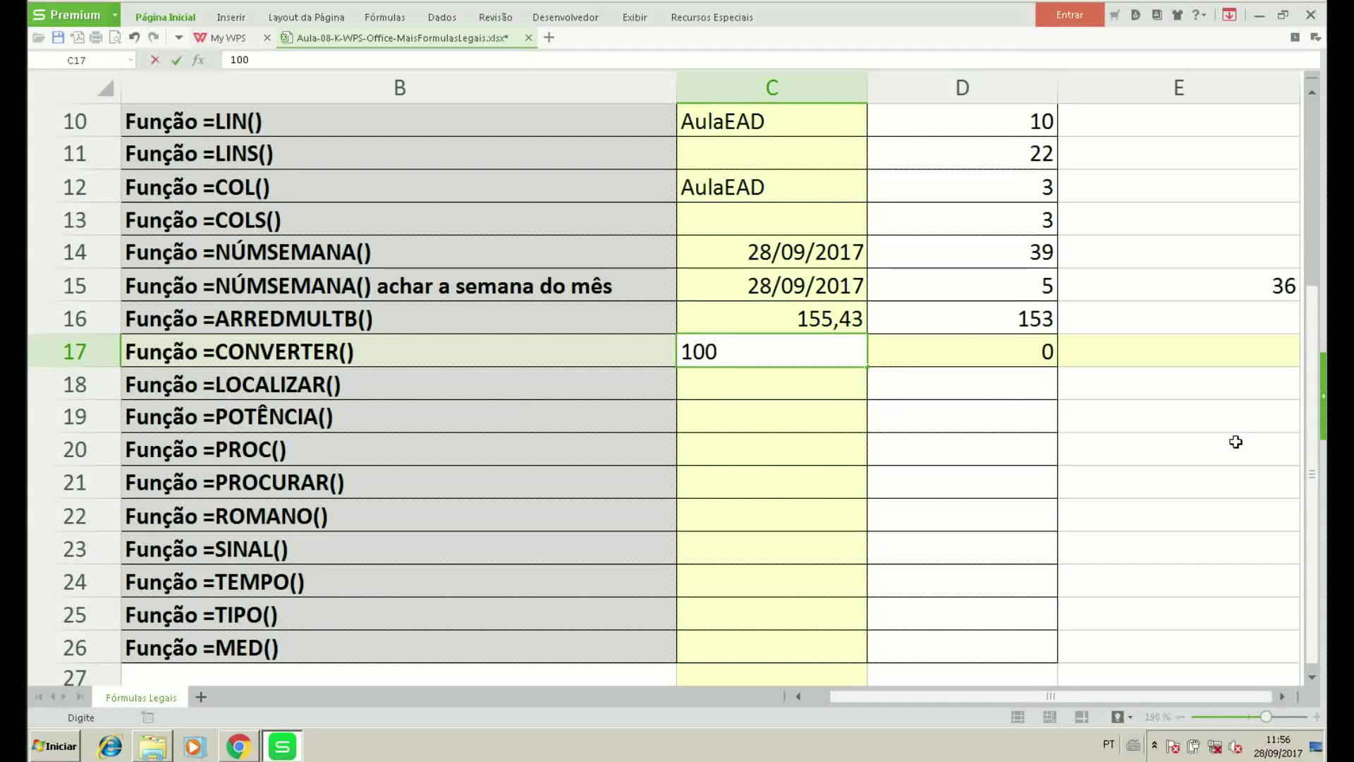
key("Return")
key("Up")
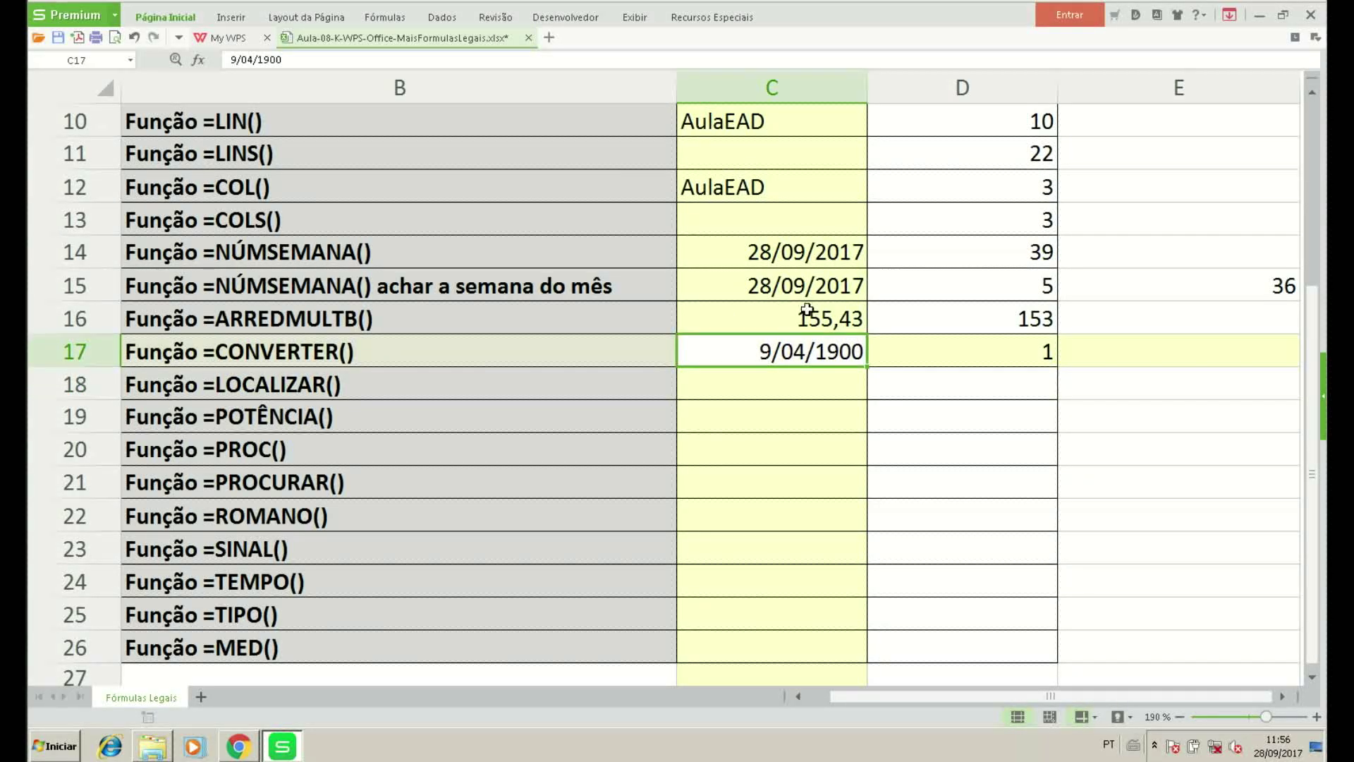
left_click_drag(767, 363, 749, 647)
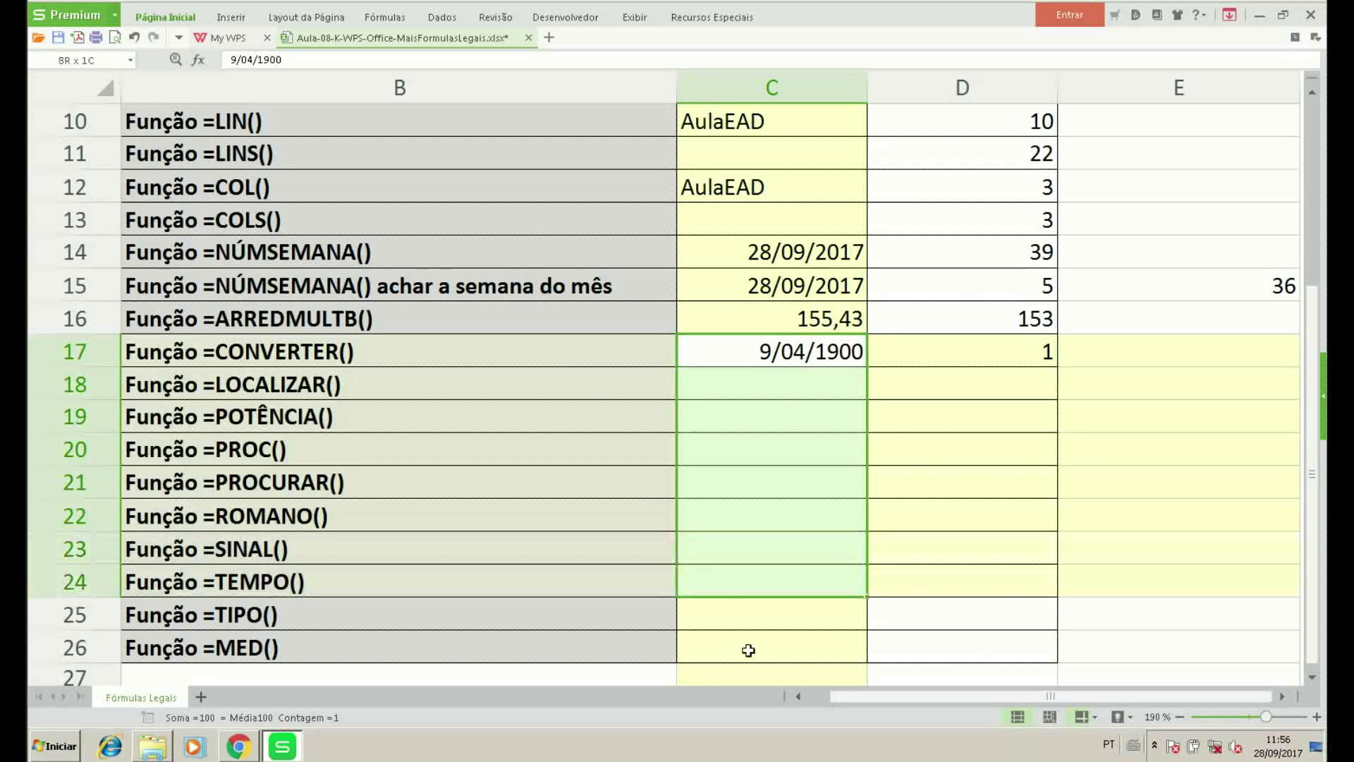
left_click(166, 17)
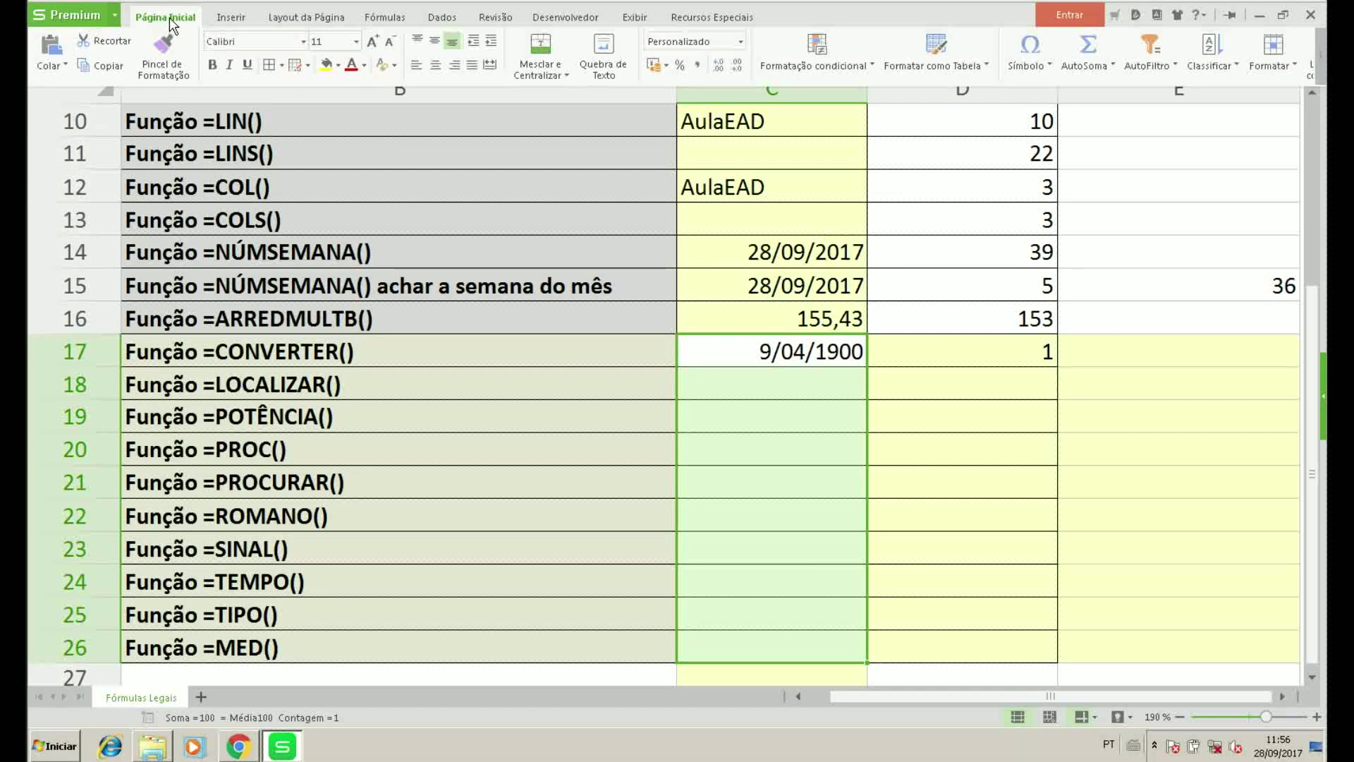
left_click(742, 42)
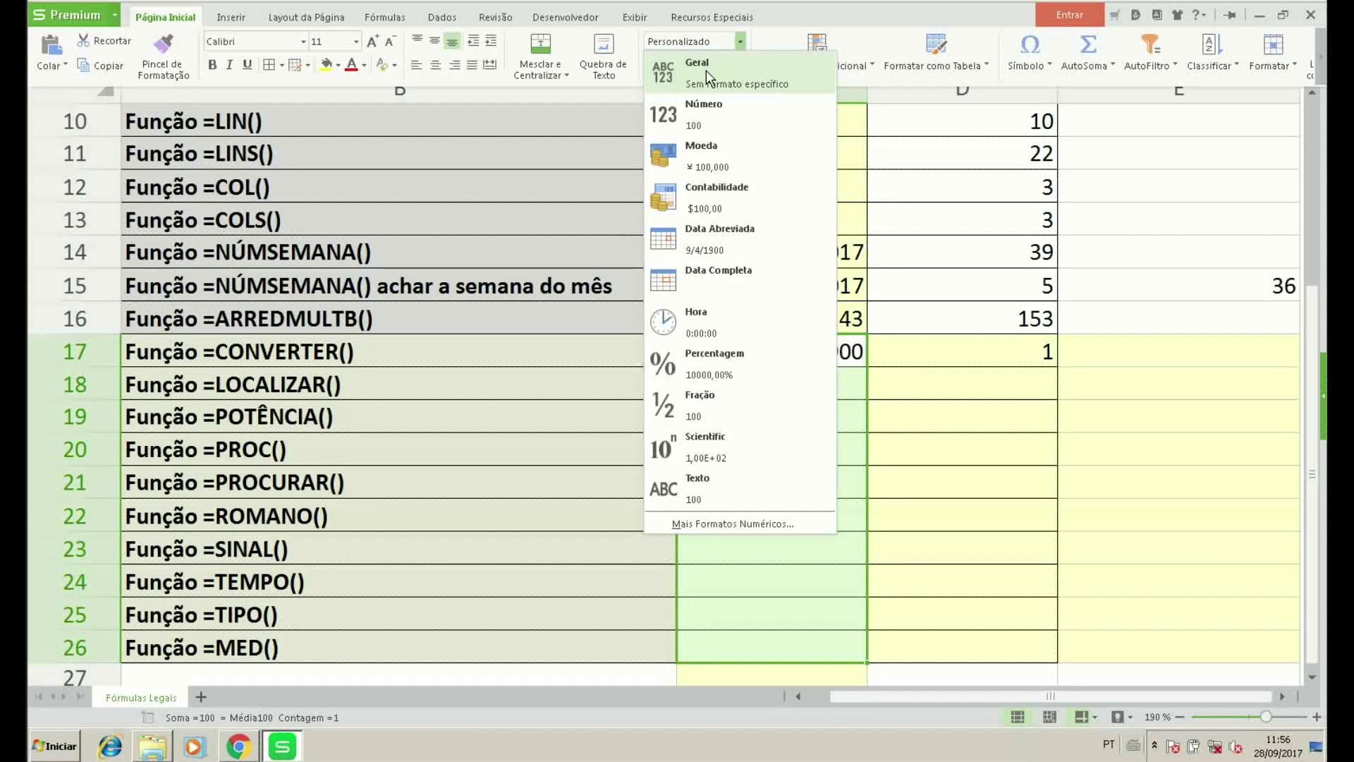
left_click(705, 68)
Change the C17 test value to 150 so D17 shows 1,5.
left_click(779, 365)
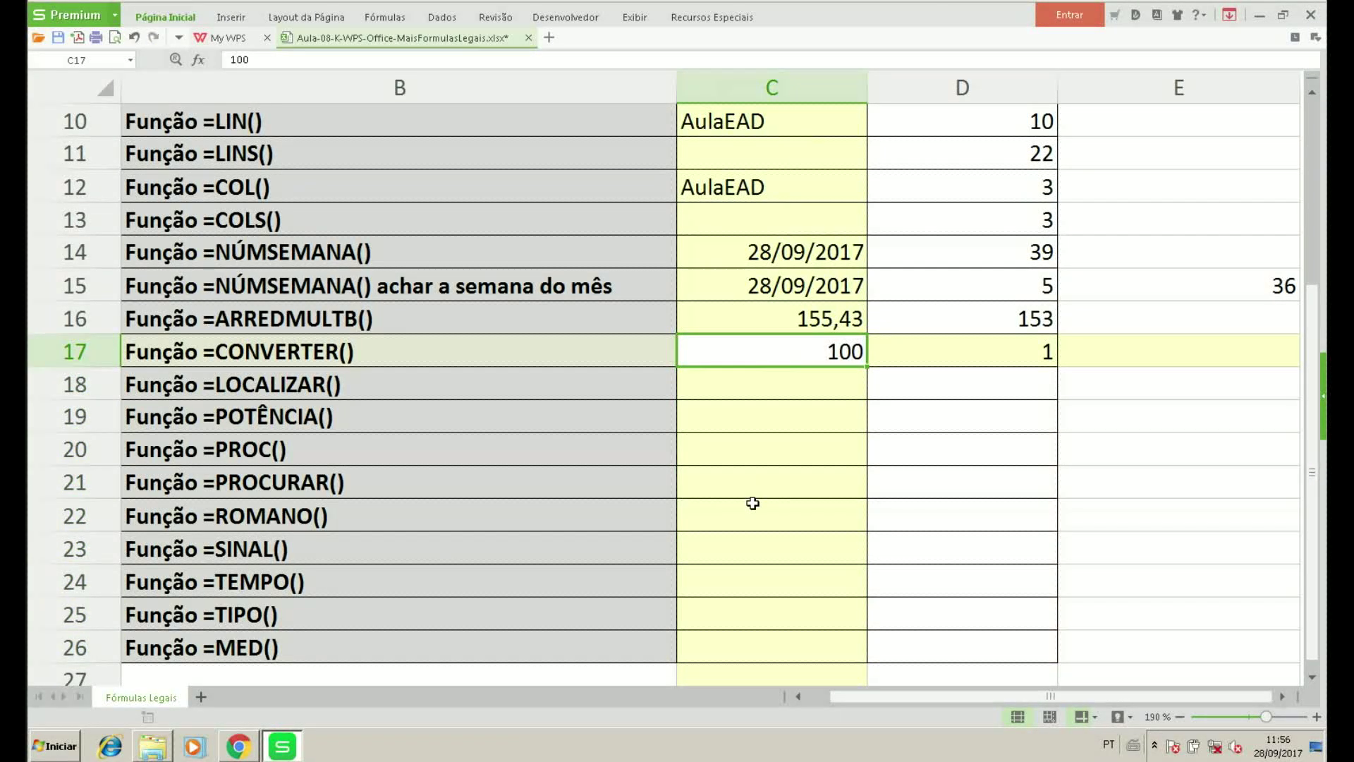
type("15")
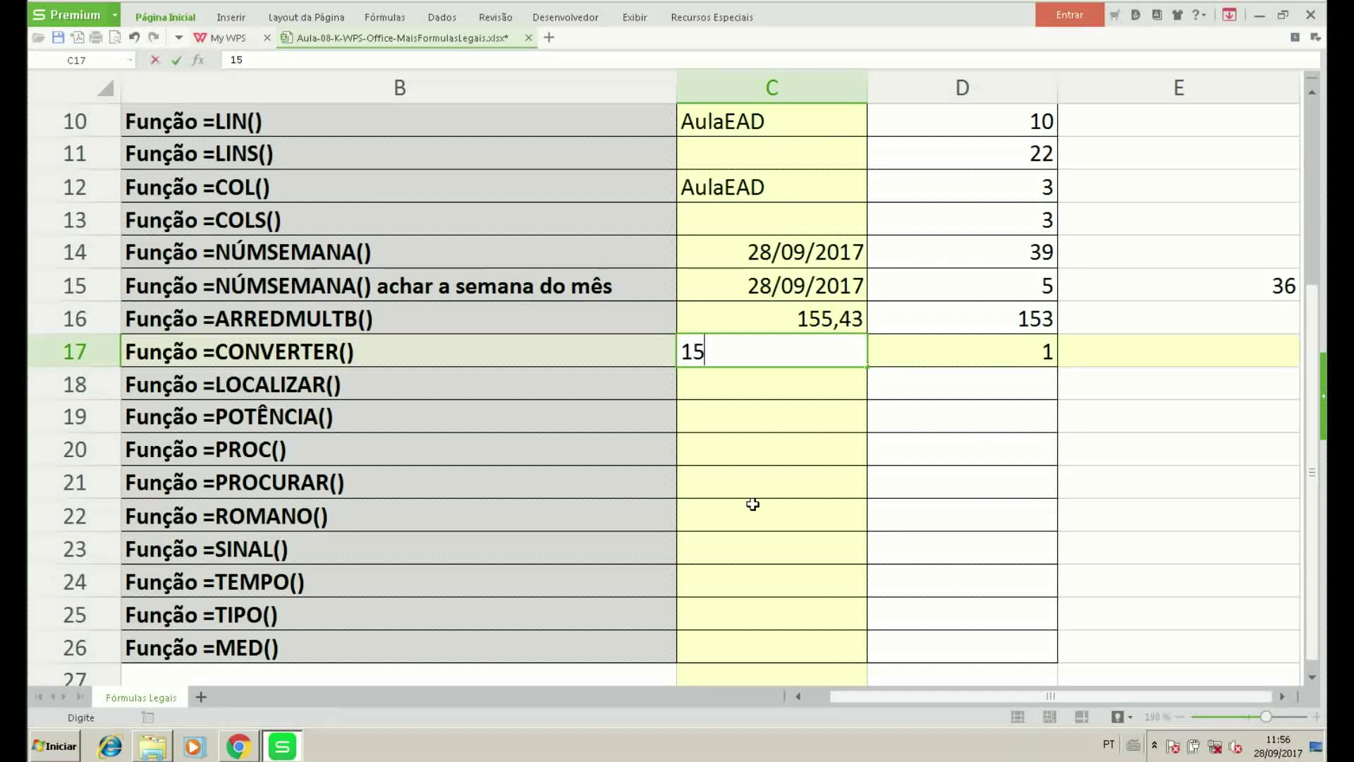
type("0")
key("Return")
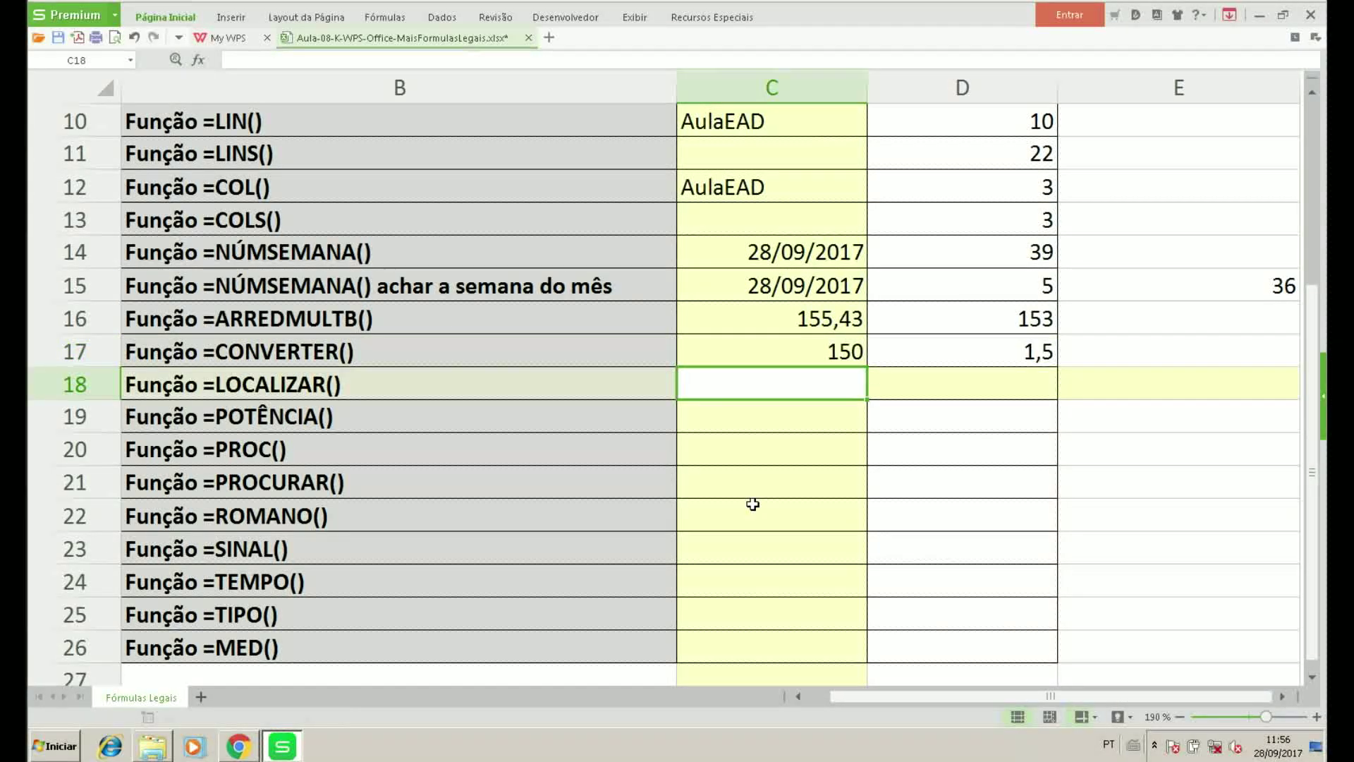
key("Up")
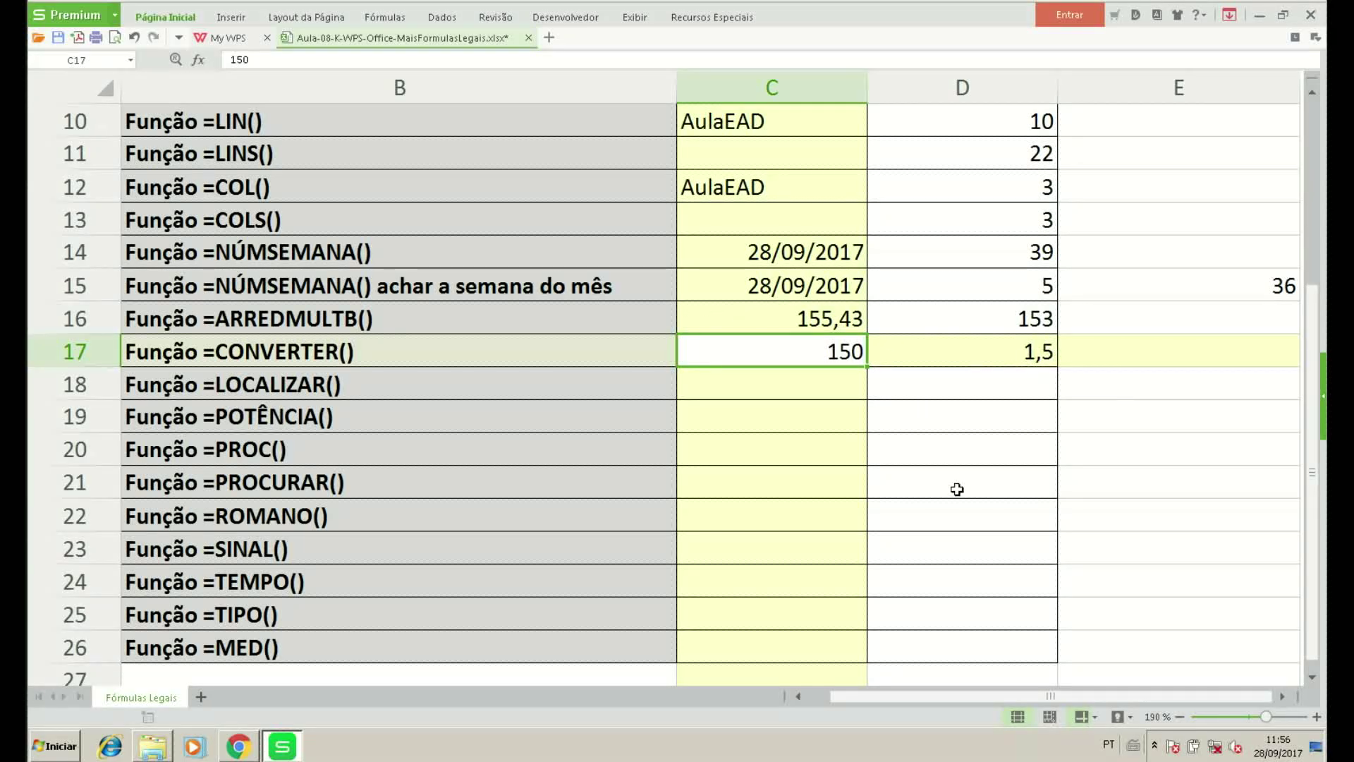
key("Right")
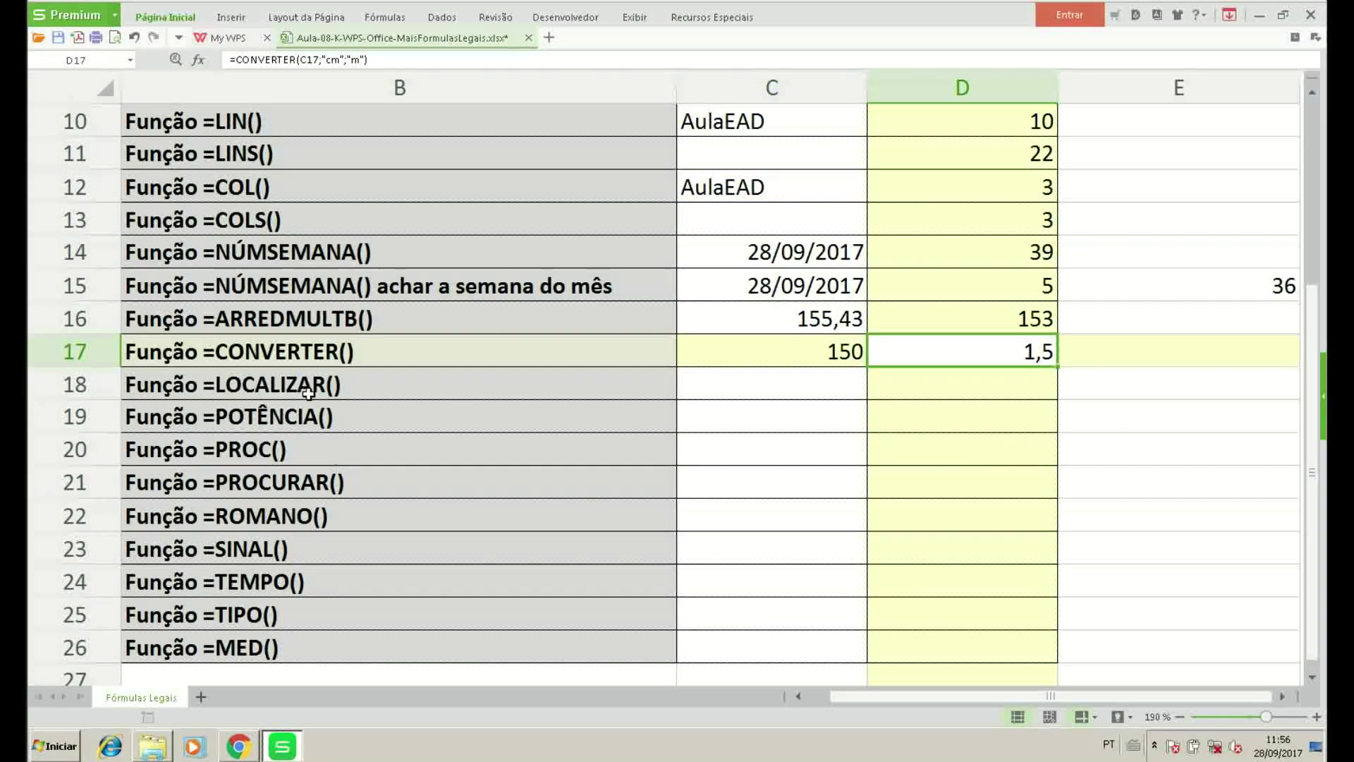
Enter =LOCALIZAR("Função";B18) in D18 to locate Função in the row 18 label.
left_click(1010, 385)
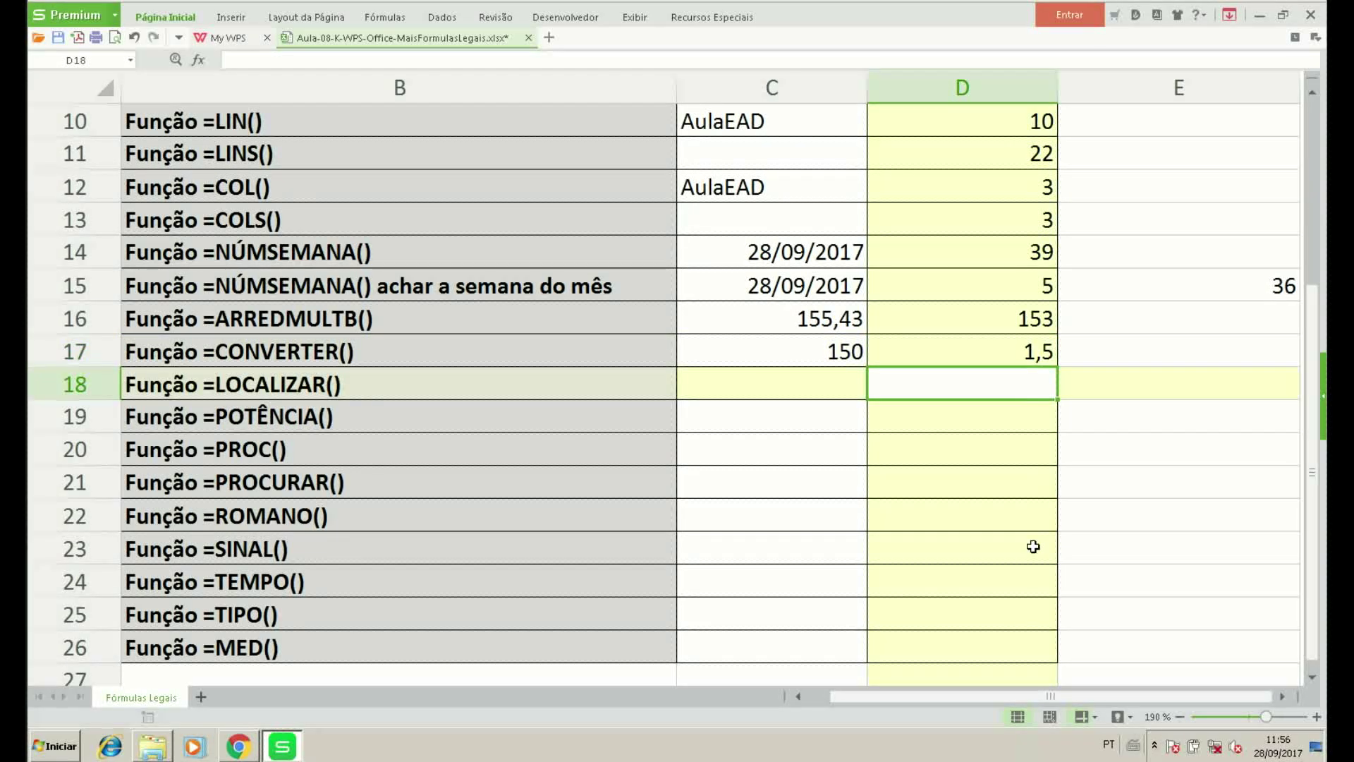
type("=lo")
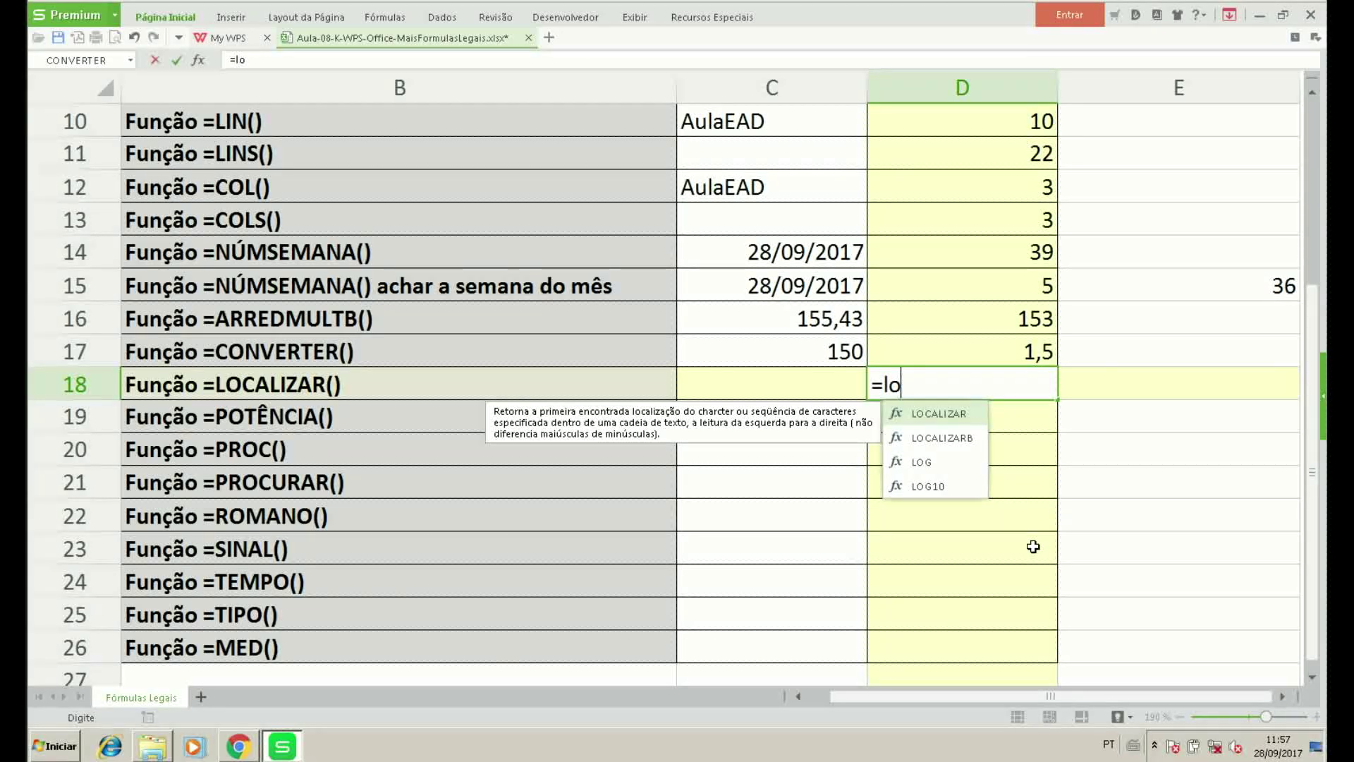
key("Tab")
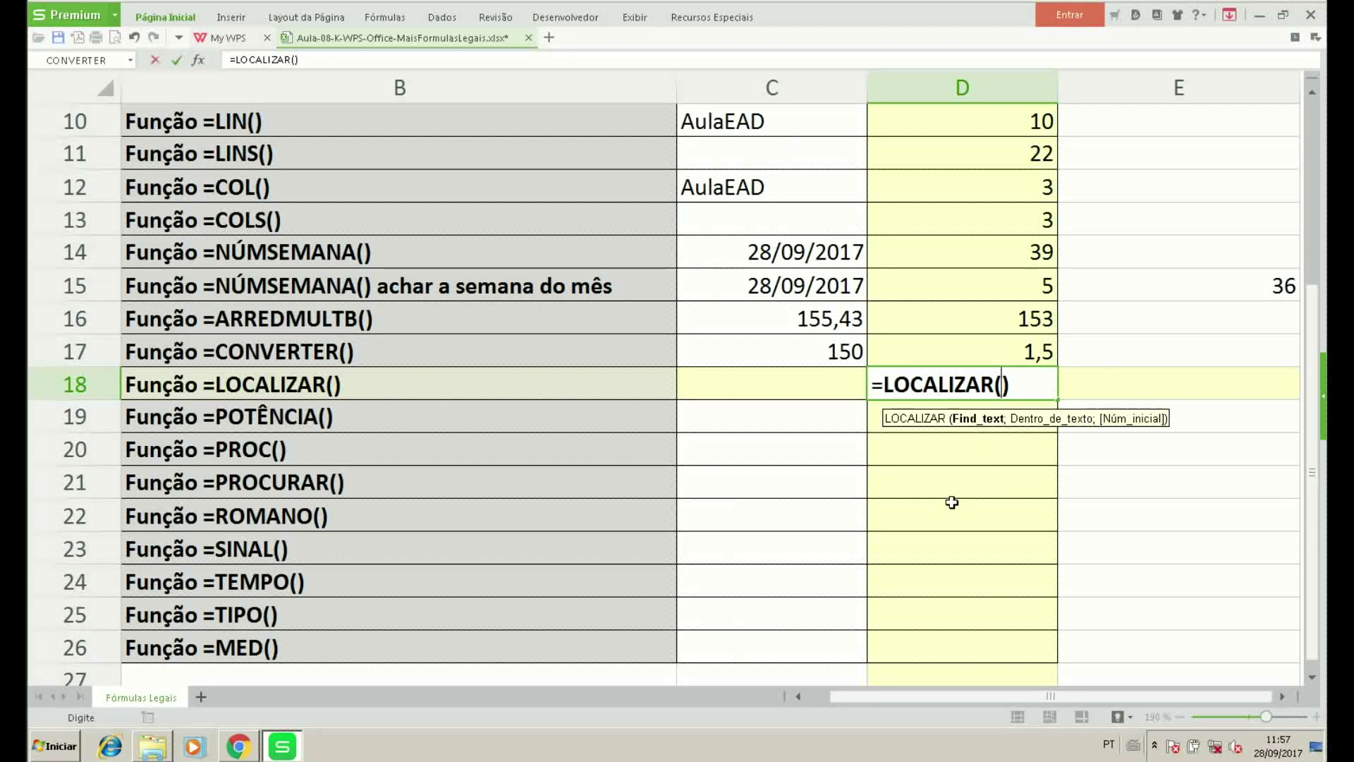
type("\"")
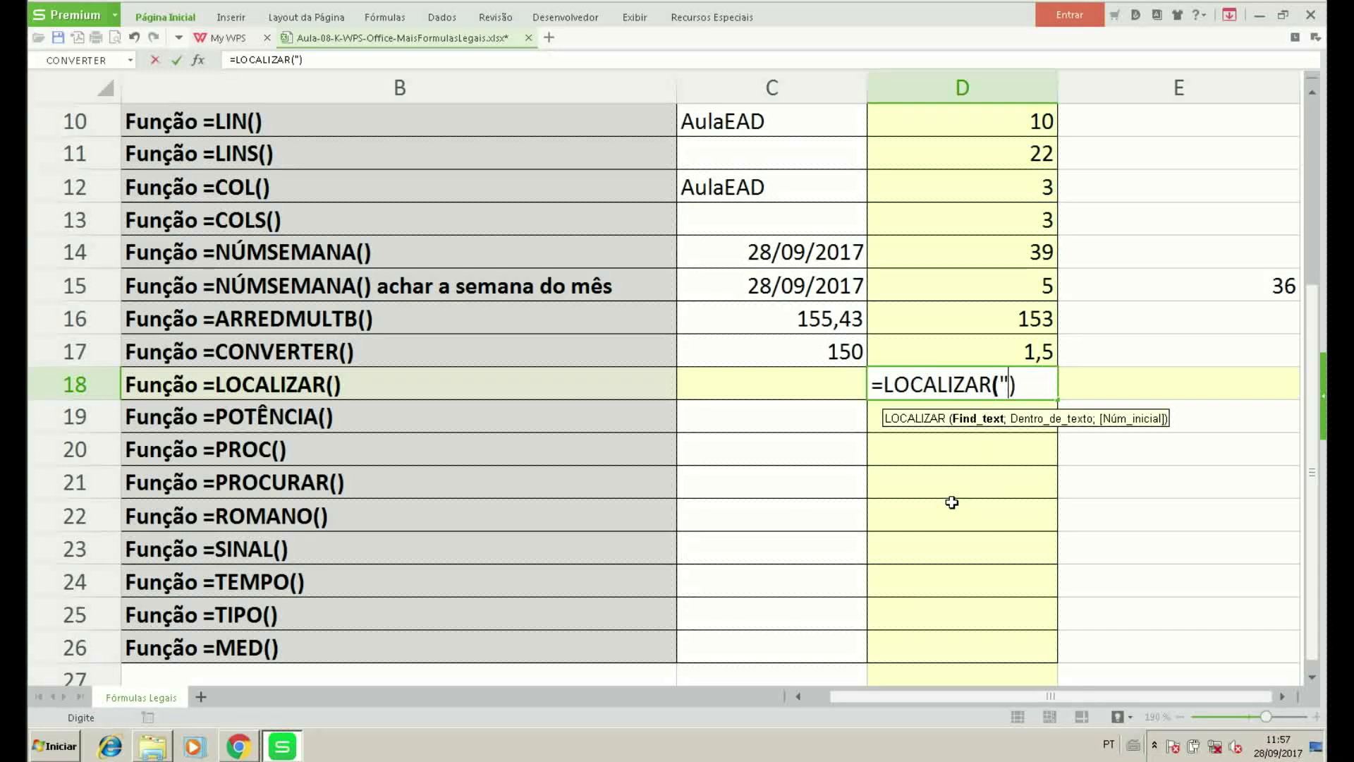
type("Função")
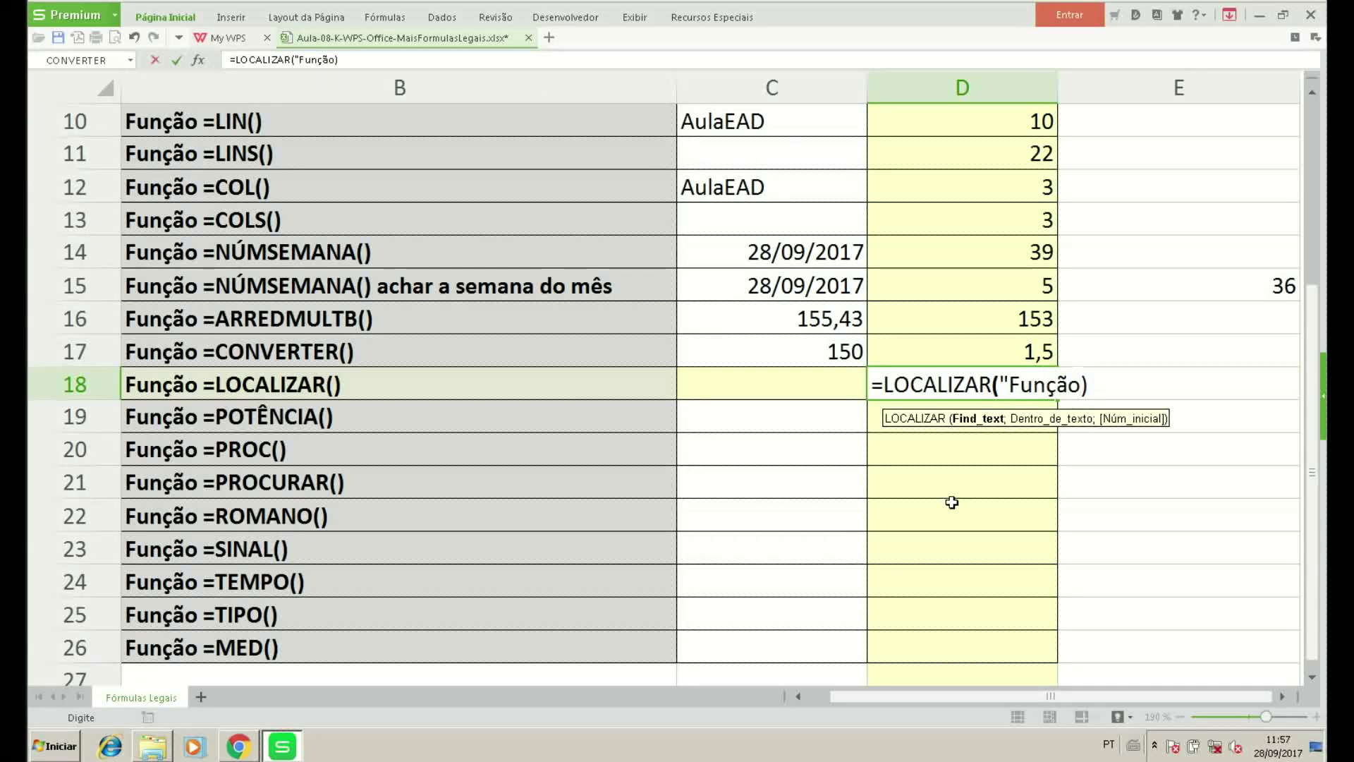
type("\"")
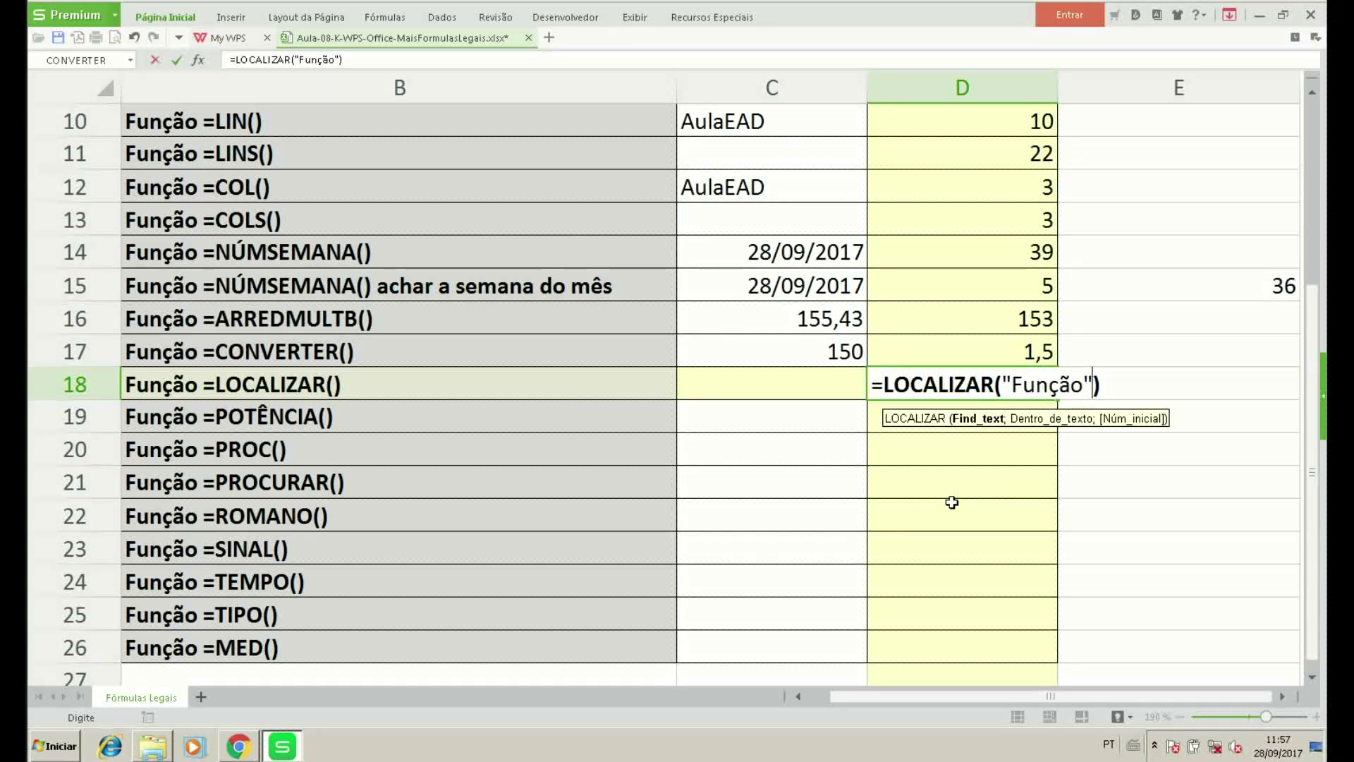
type(";")
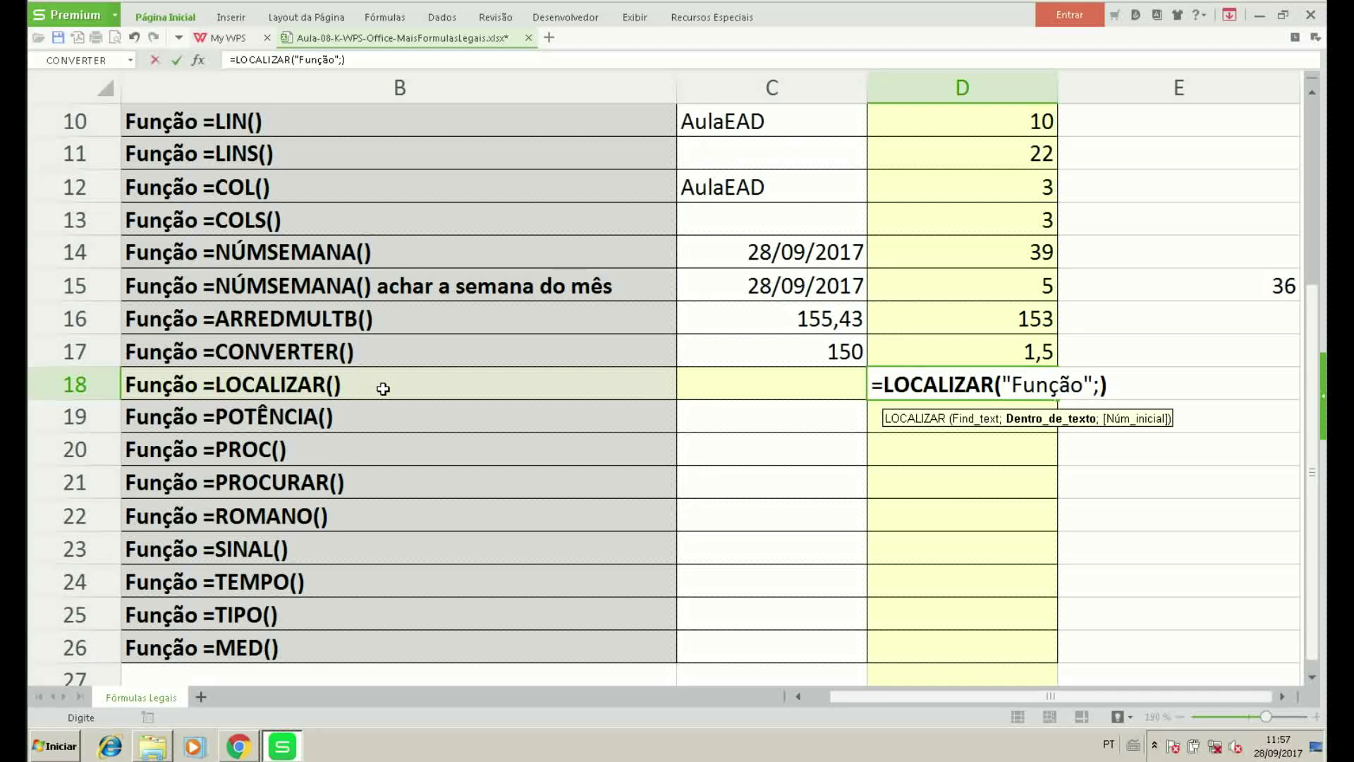
left_click(383, 388)
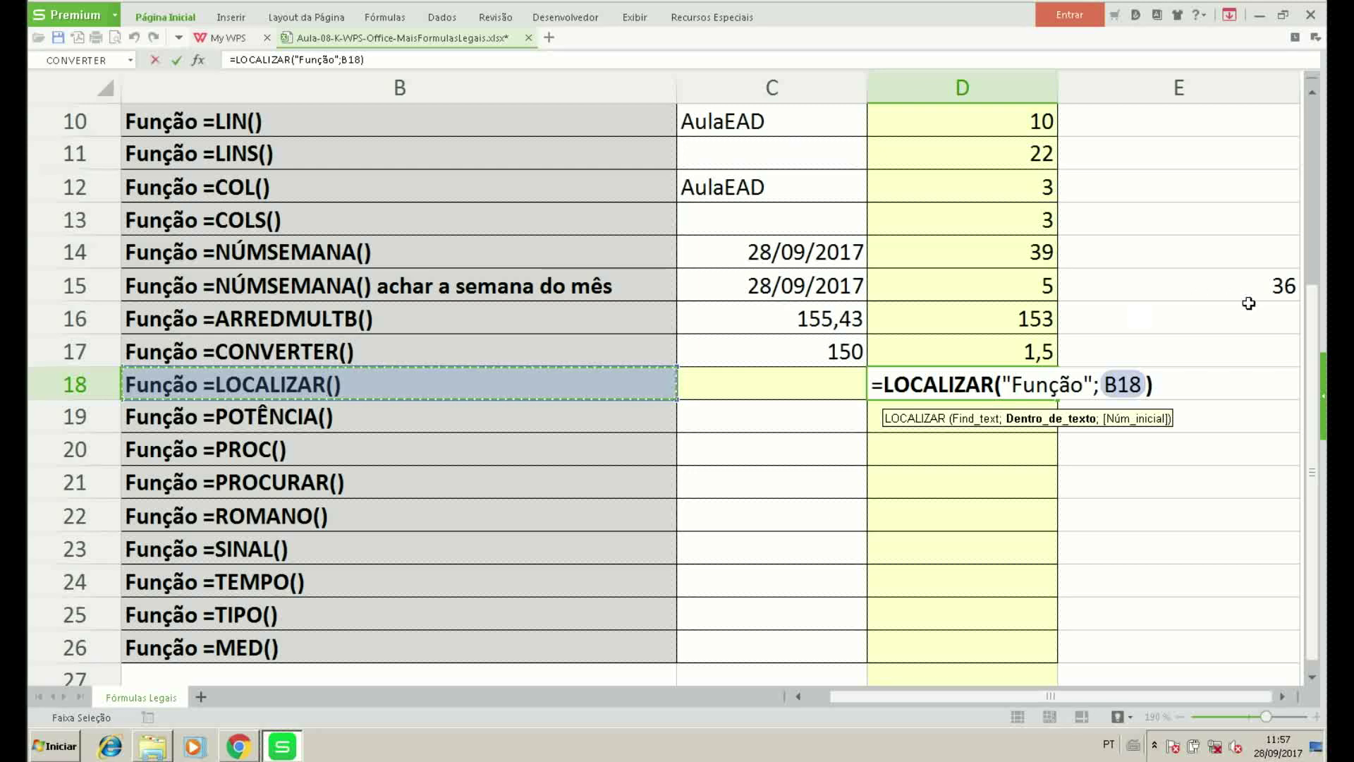
left_click(1149, 385)
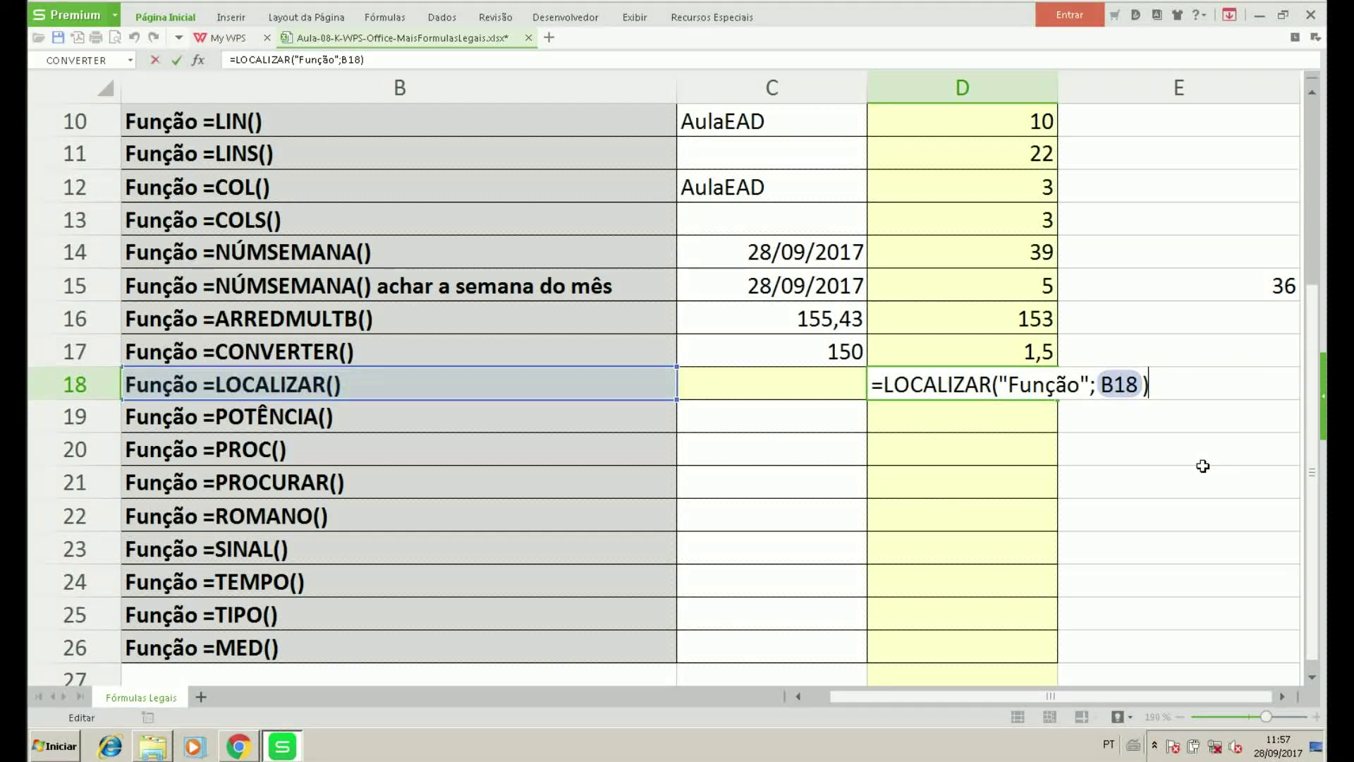
key("ctrl+Return")
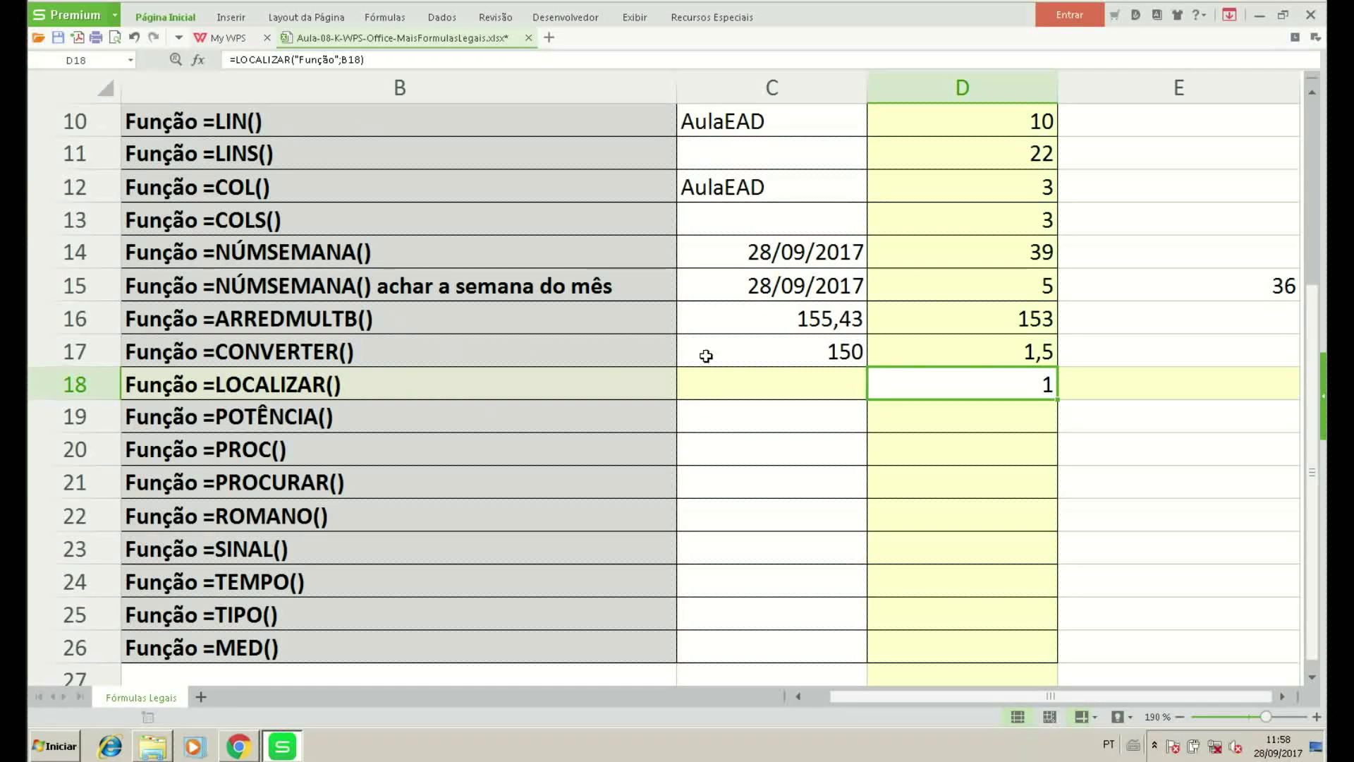
Enter =POTÊNCIA(C19;0) in D19, raising C19 to the power 0.
left_click(997, 421)
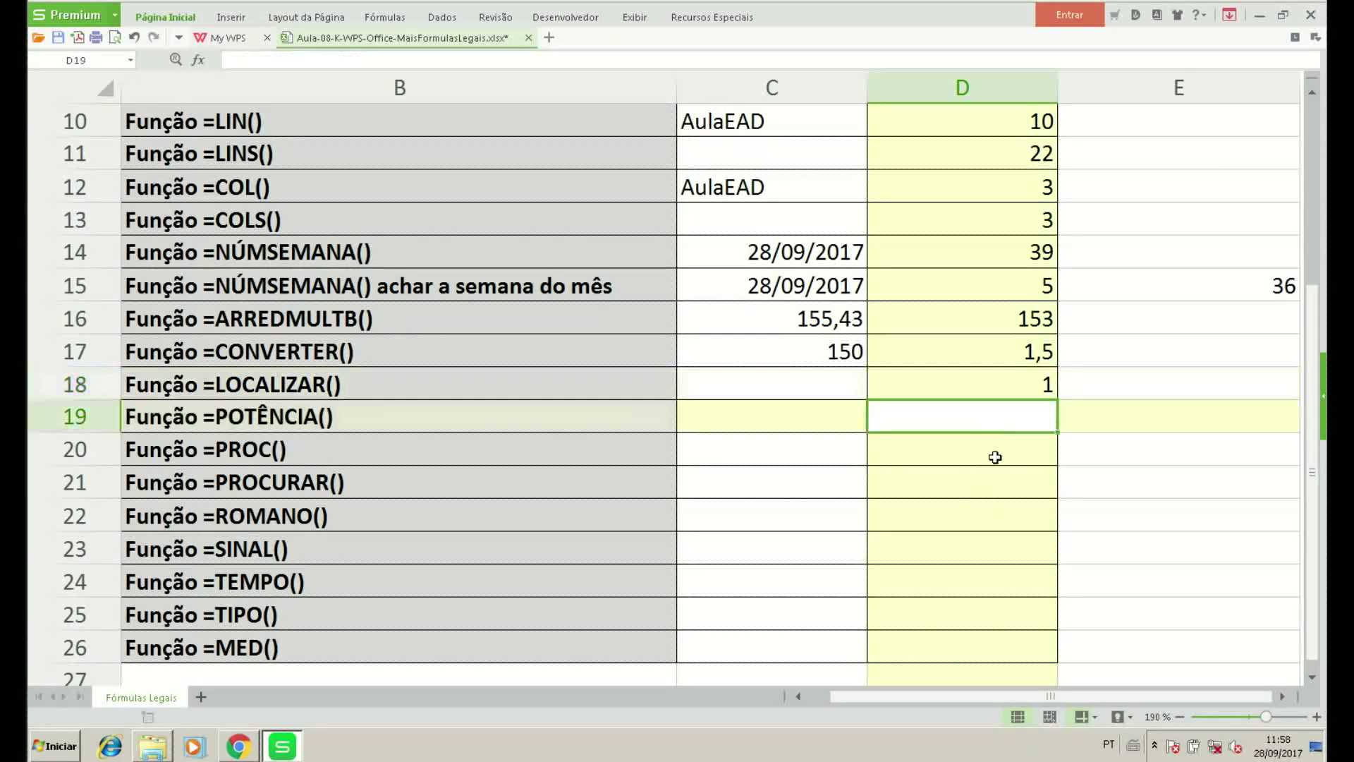
type("=")
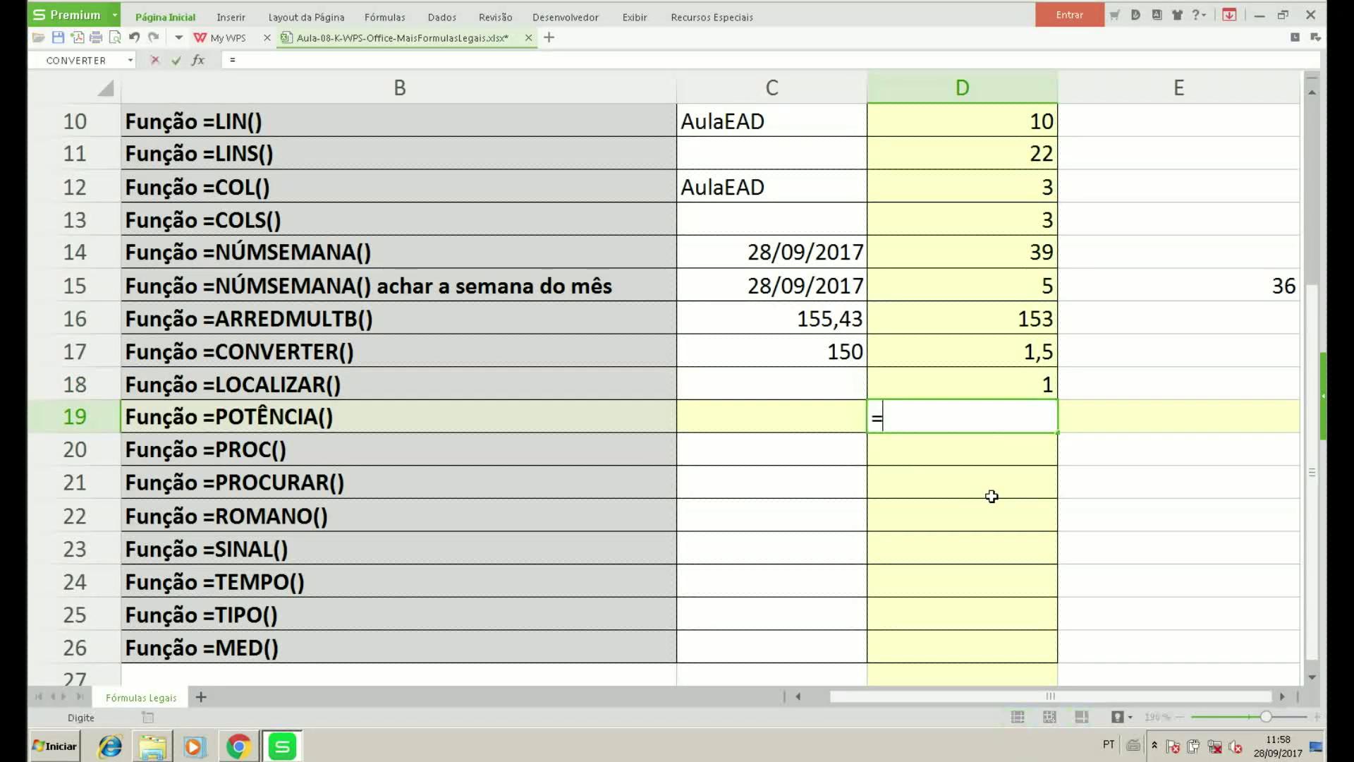
type("pot")
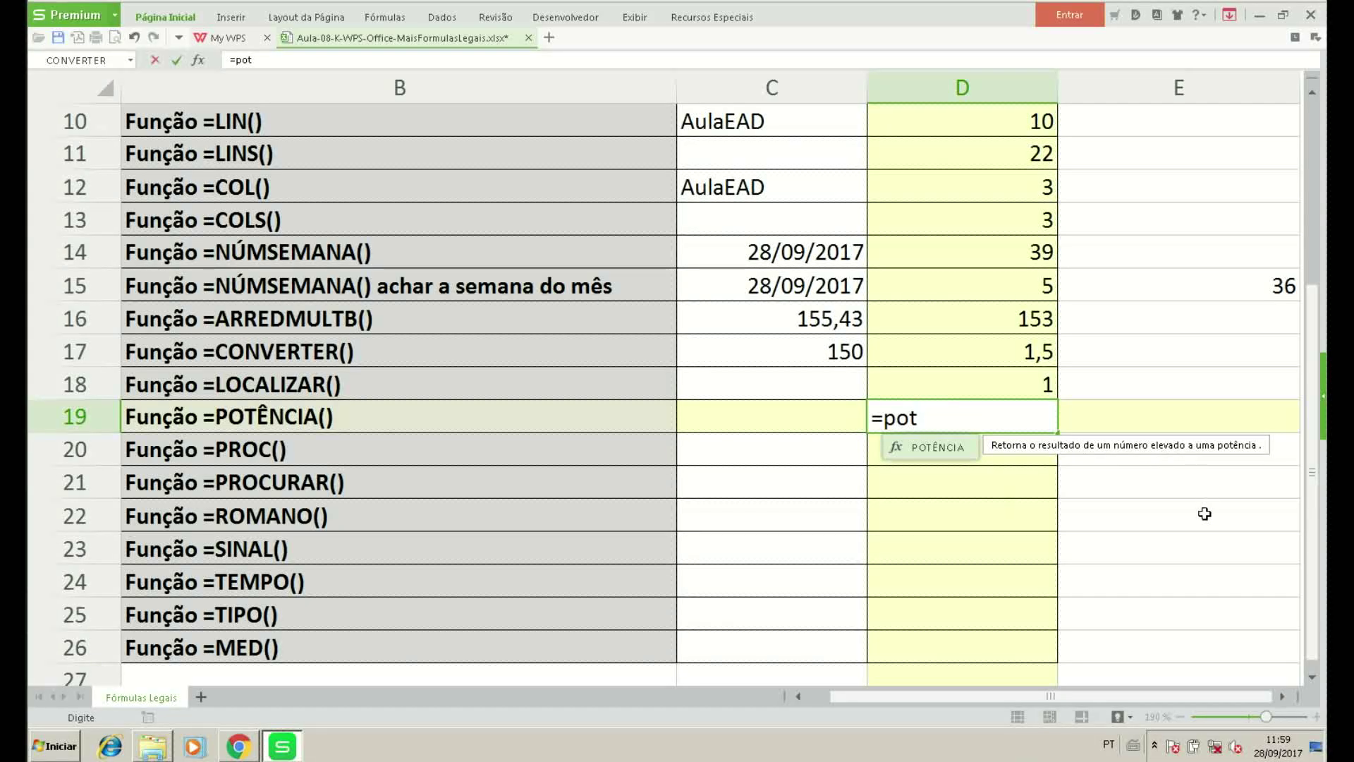
key("Tab")
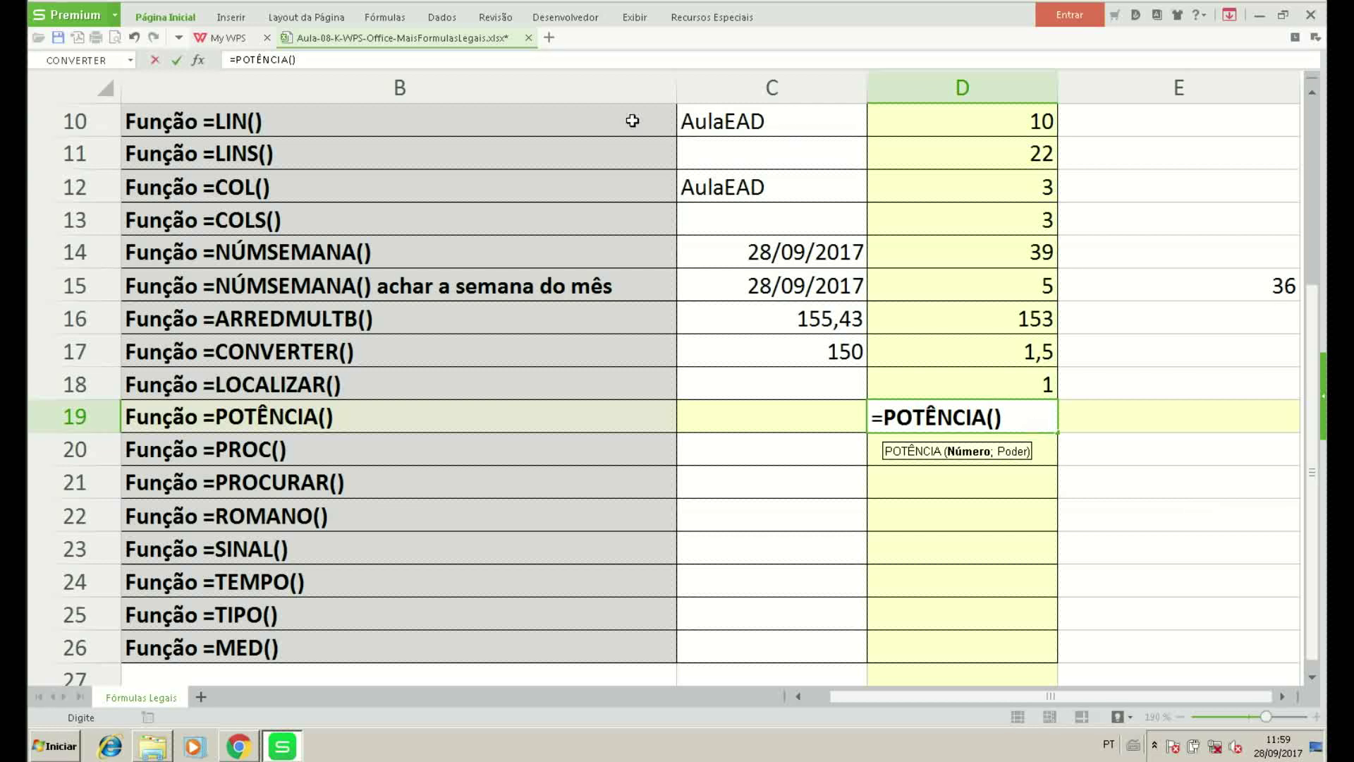
left_click(762, 416)
type(";")
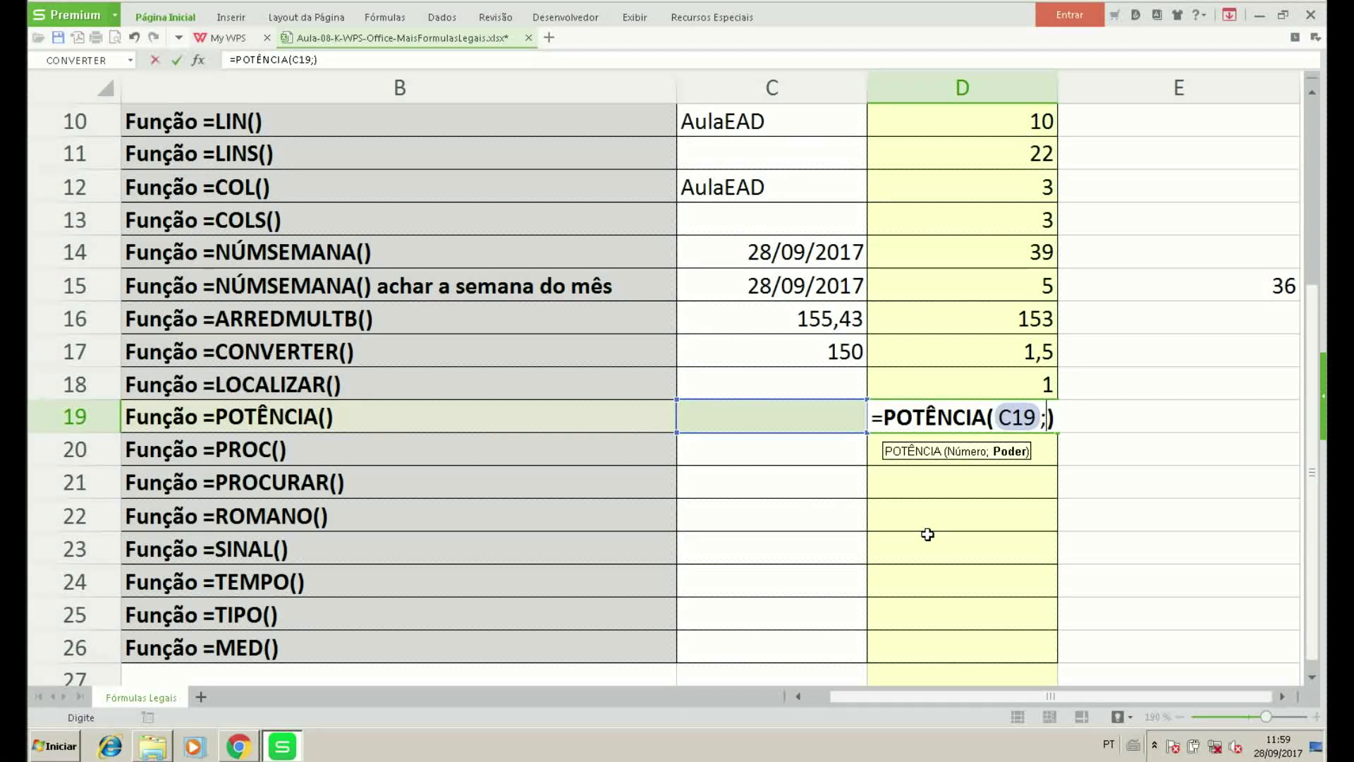
type("0")
key("F2")
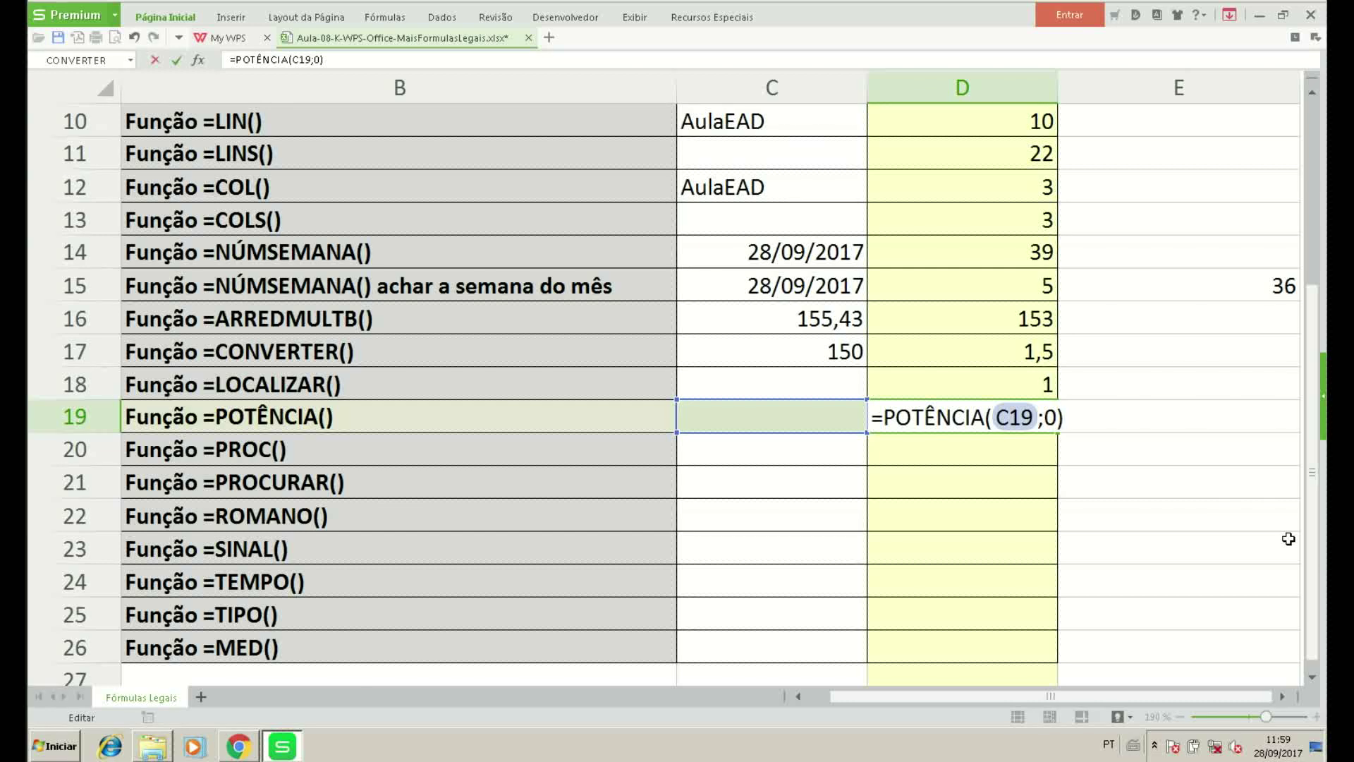
key("Return")
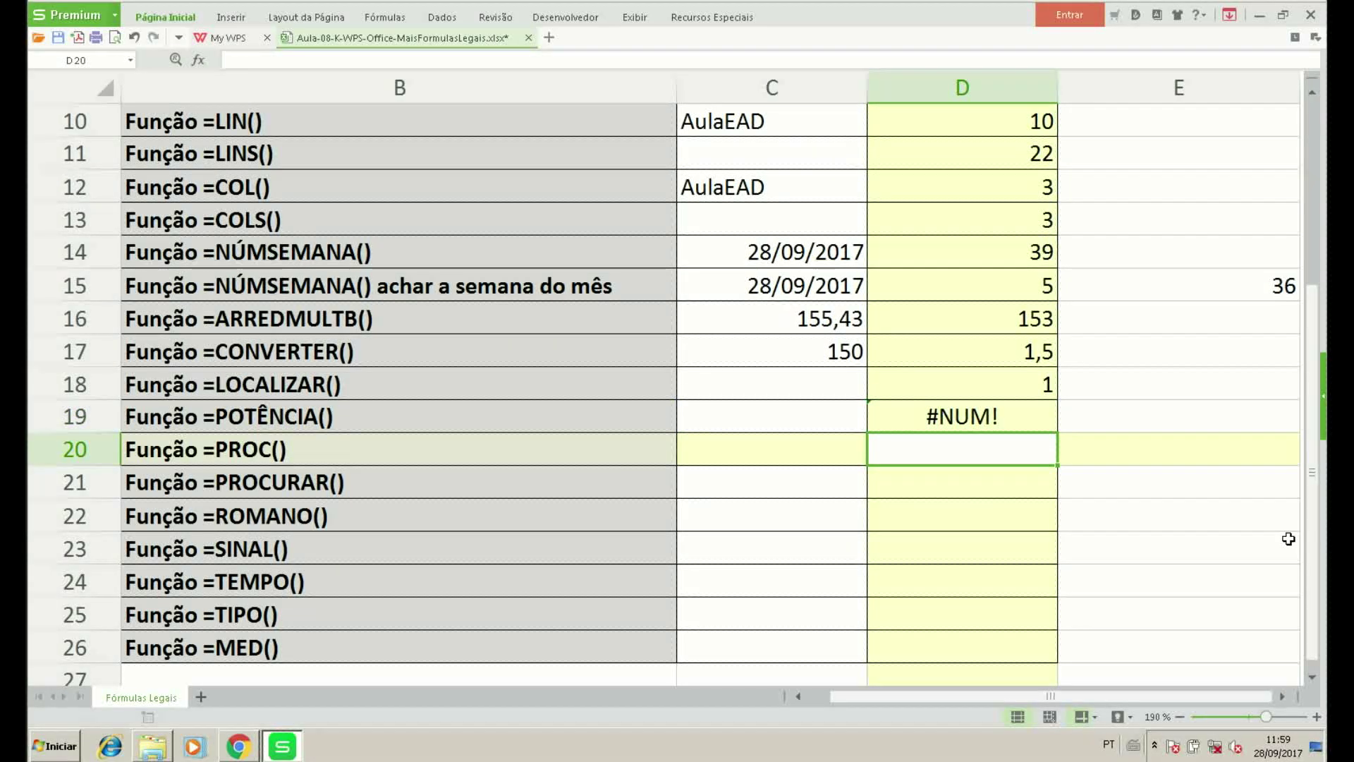
Enter 10 as the test value in C19.
key("Up")
key("Left")
type("10")
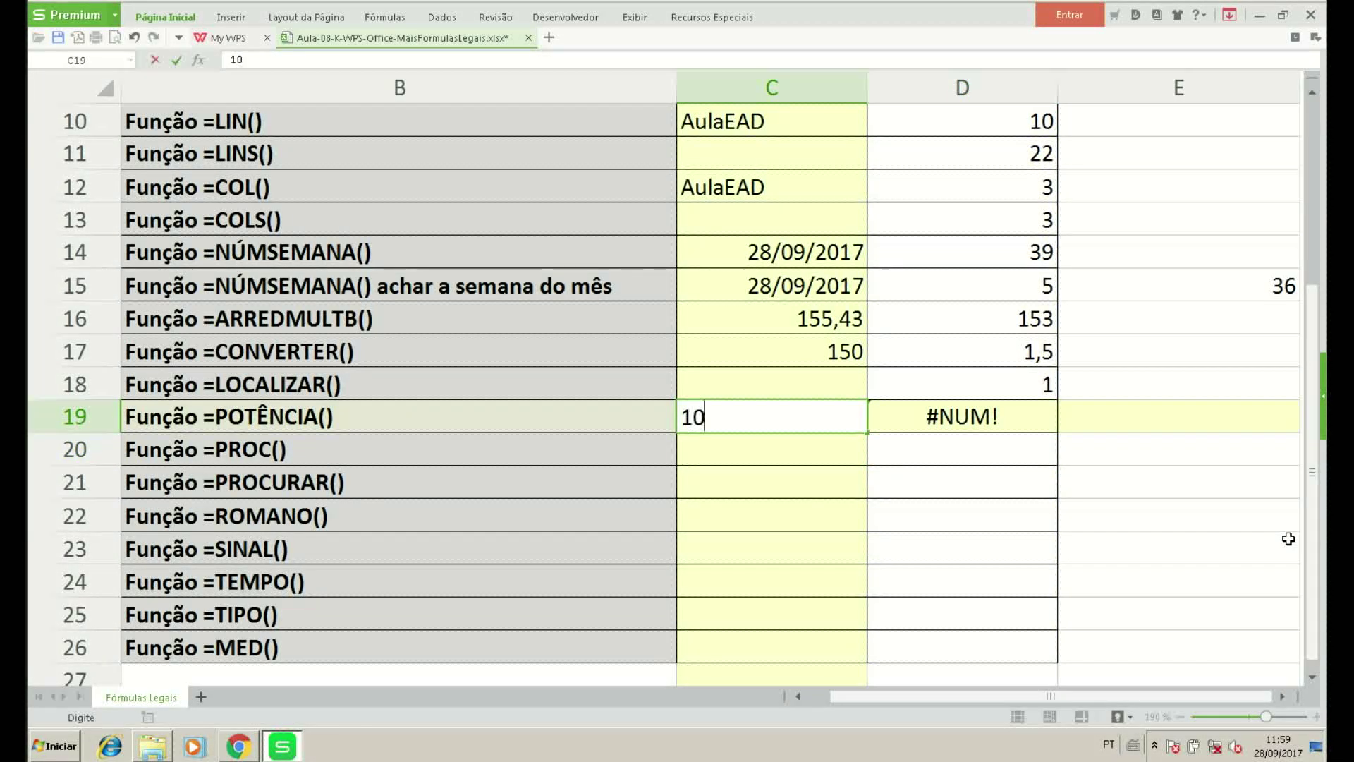
key("Return")
key("Up")
key("Right")
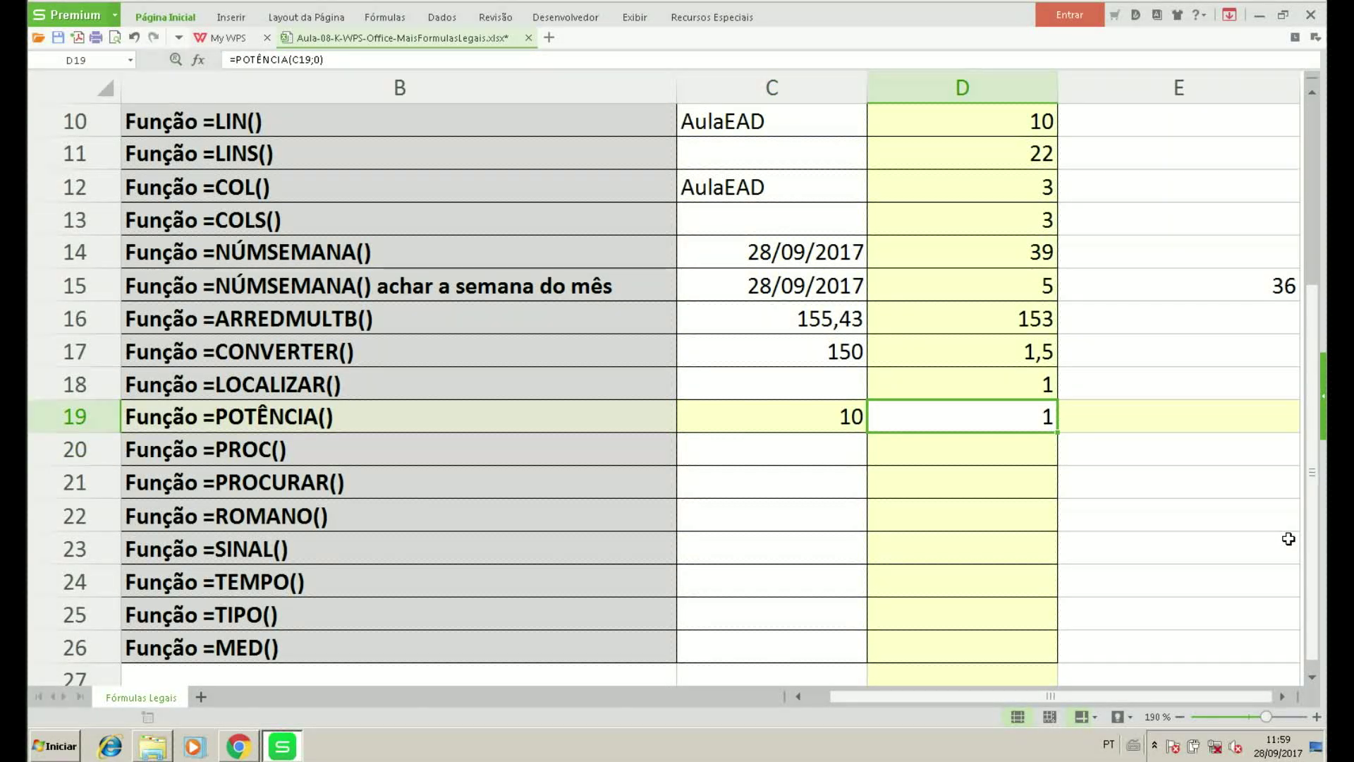
Change D19's exponent from 0 to 1, then to 2, so it returns 100.
double_click(1023, 421)
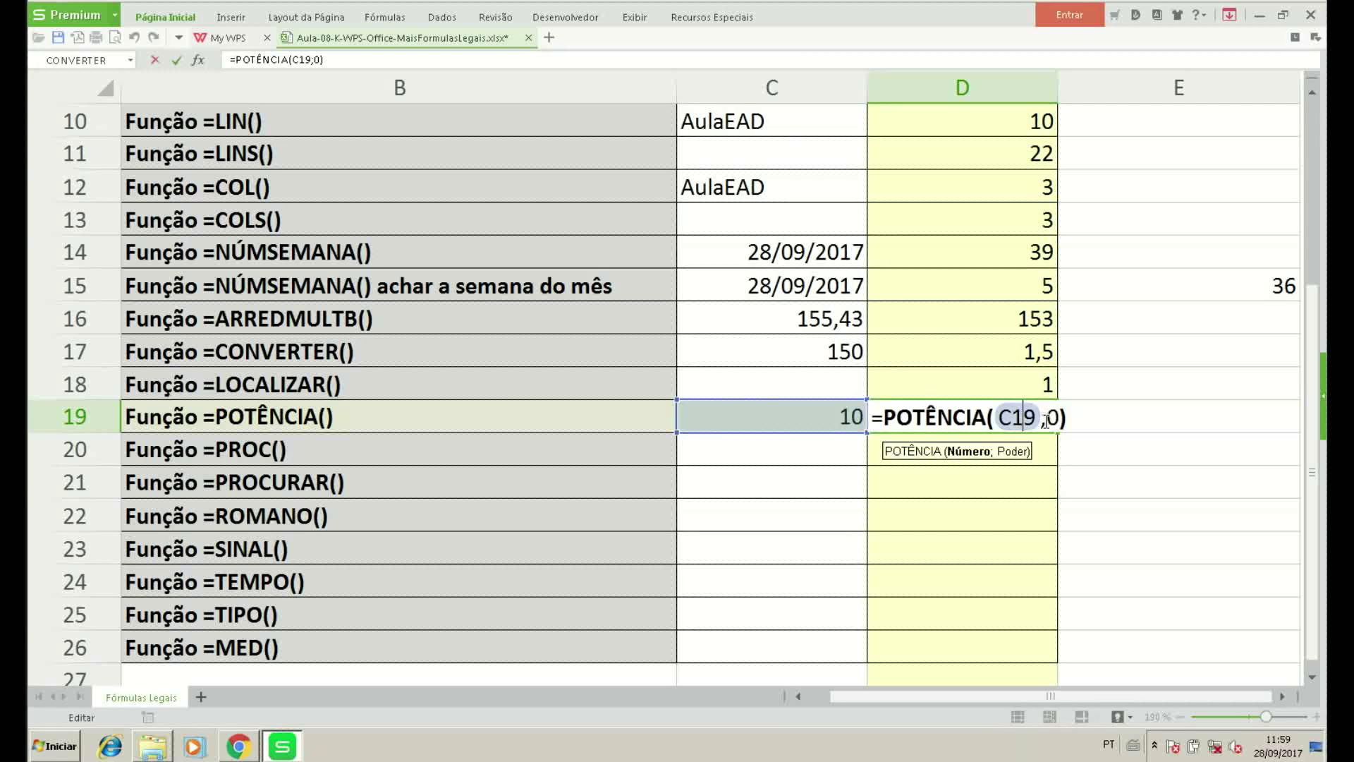
left_click(1060, 417)
key("BackSpace")
type("1")
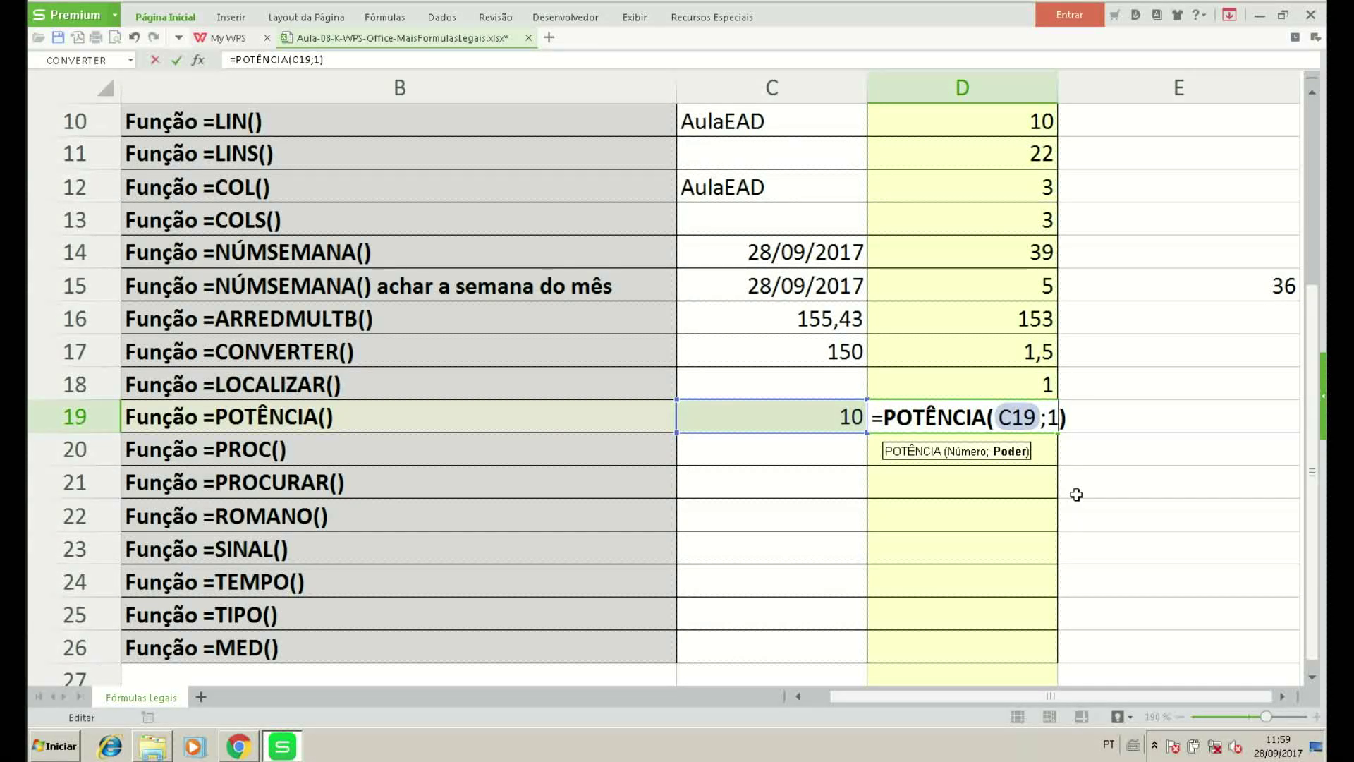
key("Return")
key("Up")
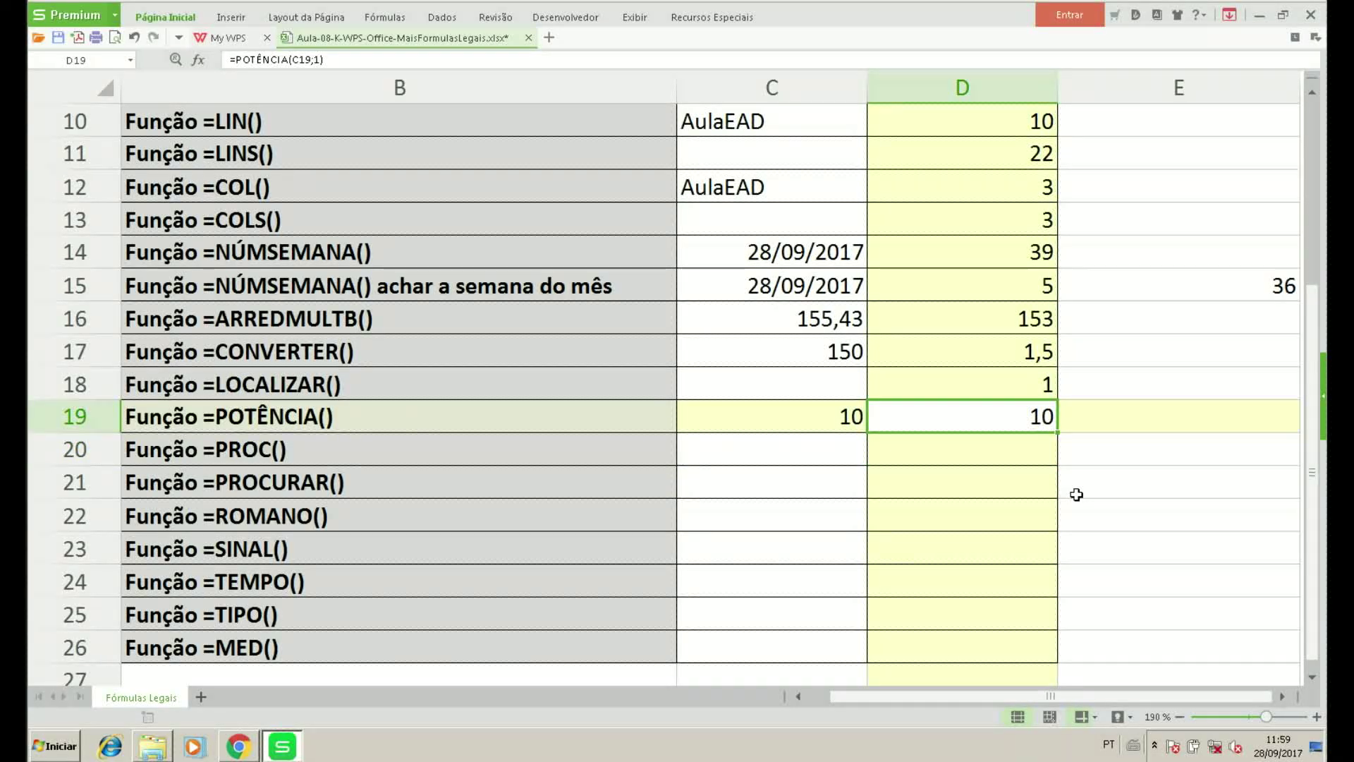
key("F2")
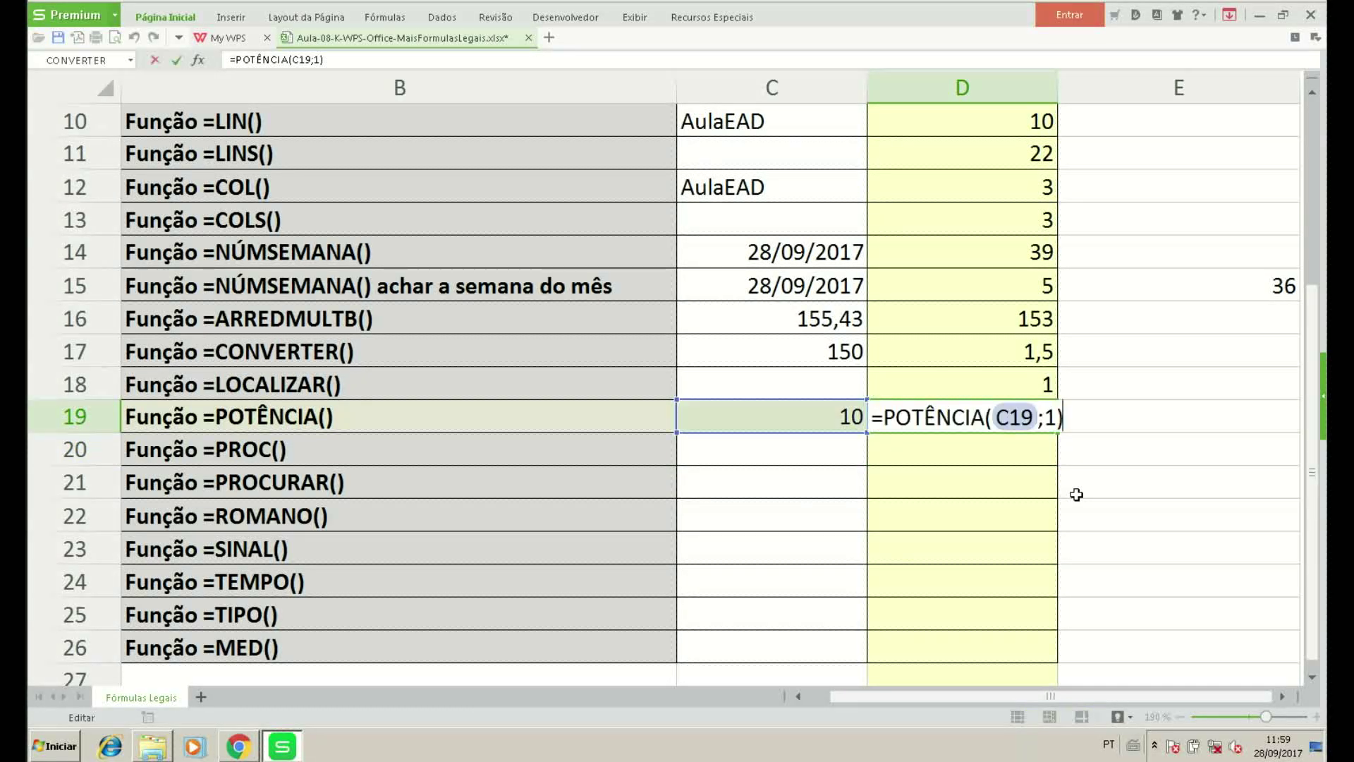
key("BackSpace")
type("2")
key("Return")
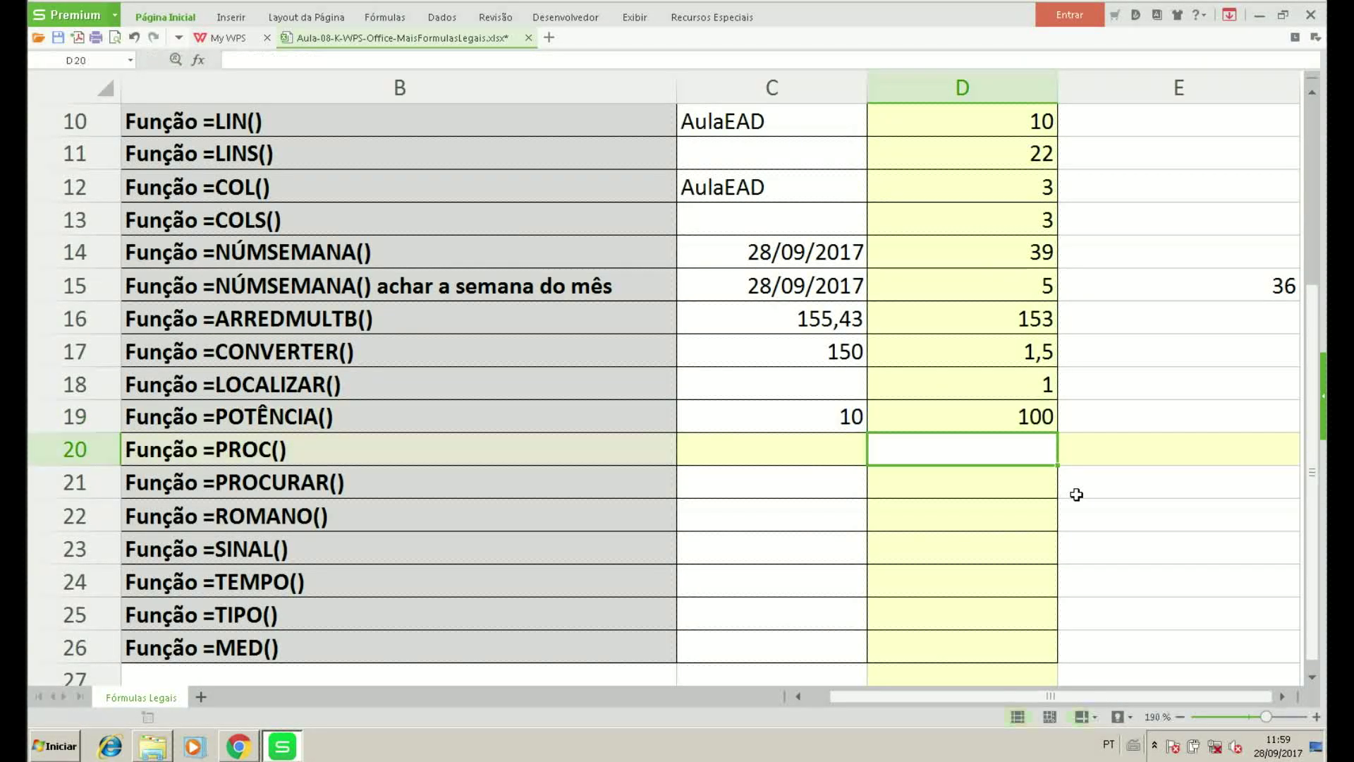
key("Up")
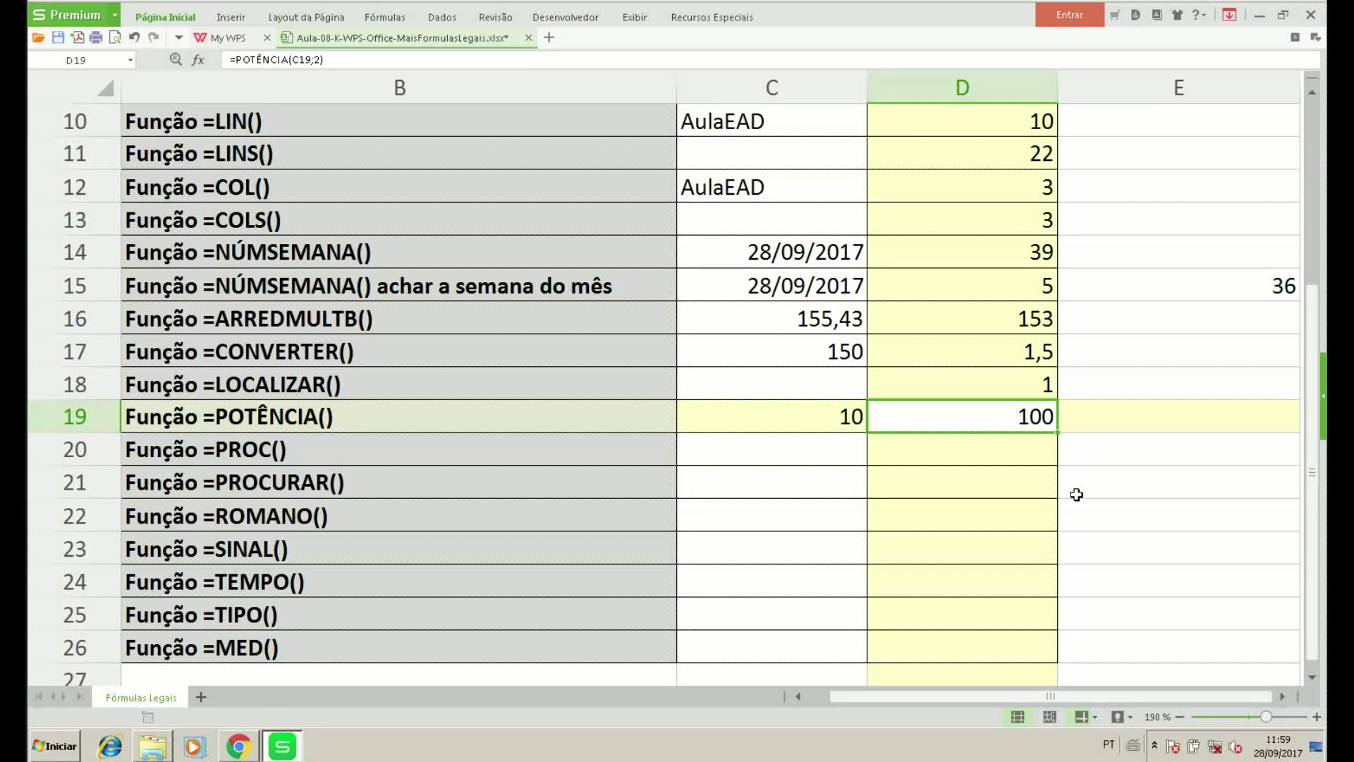
key("Return")
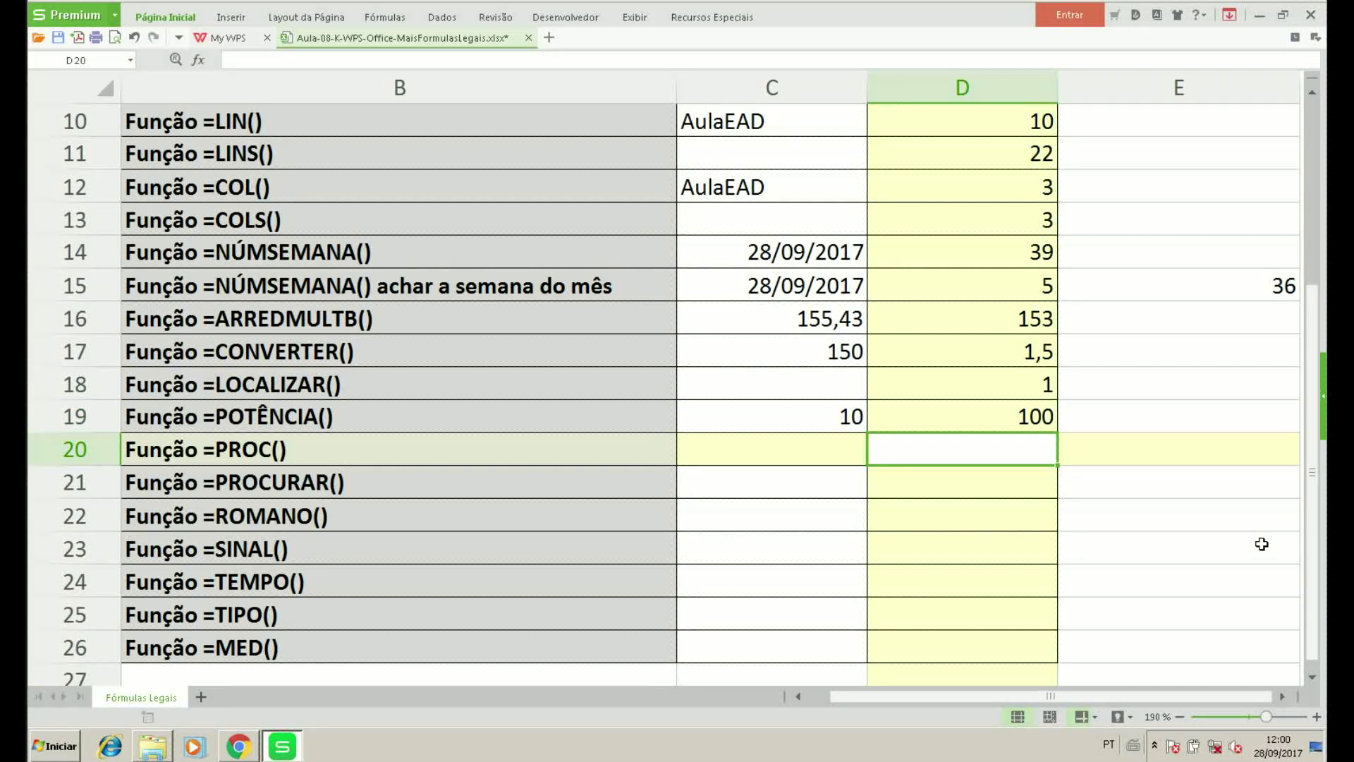
Enter =PROC(C20;E10:E26) in D20 to look up C20 in E10:E26.
type("=pro")
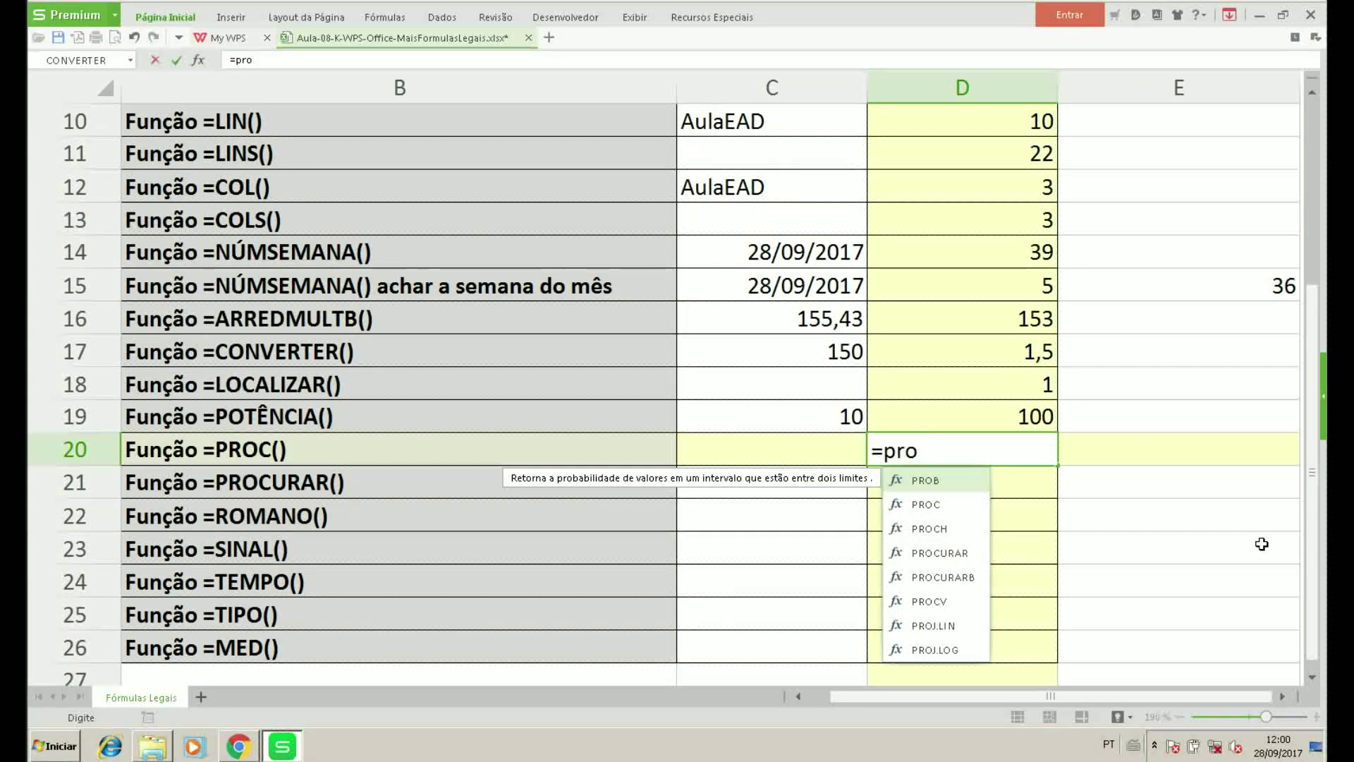
key("Down")
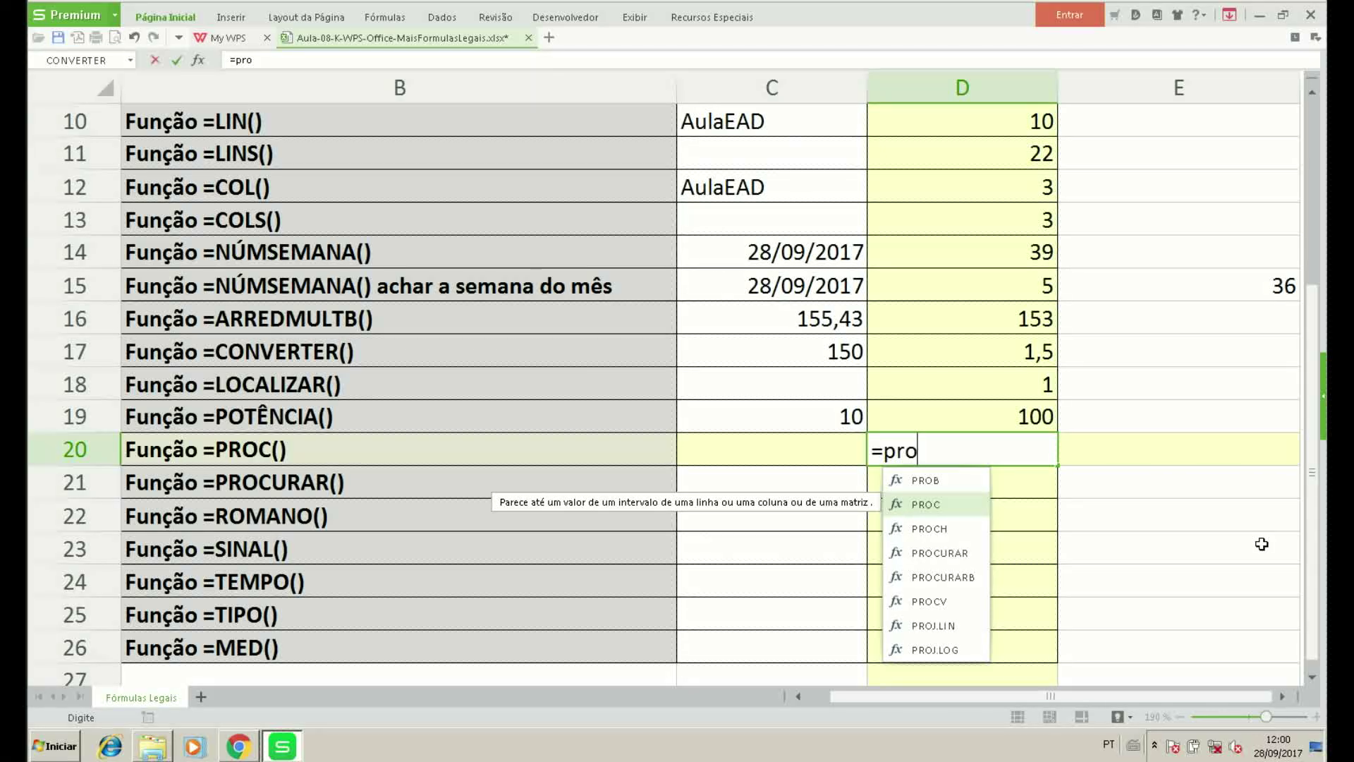
key("Tab")
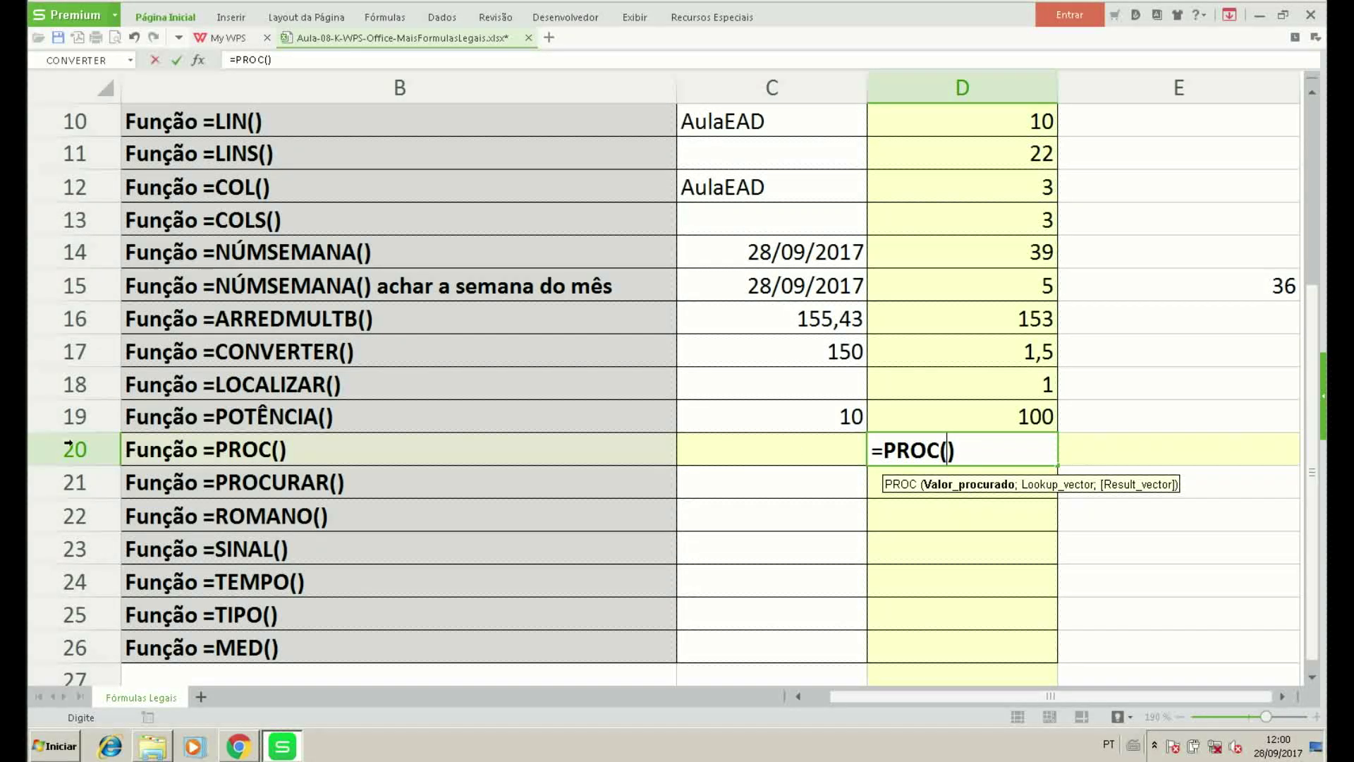
left_click(775, 454)
type(";")
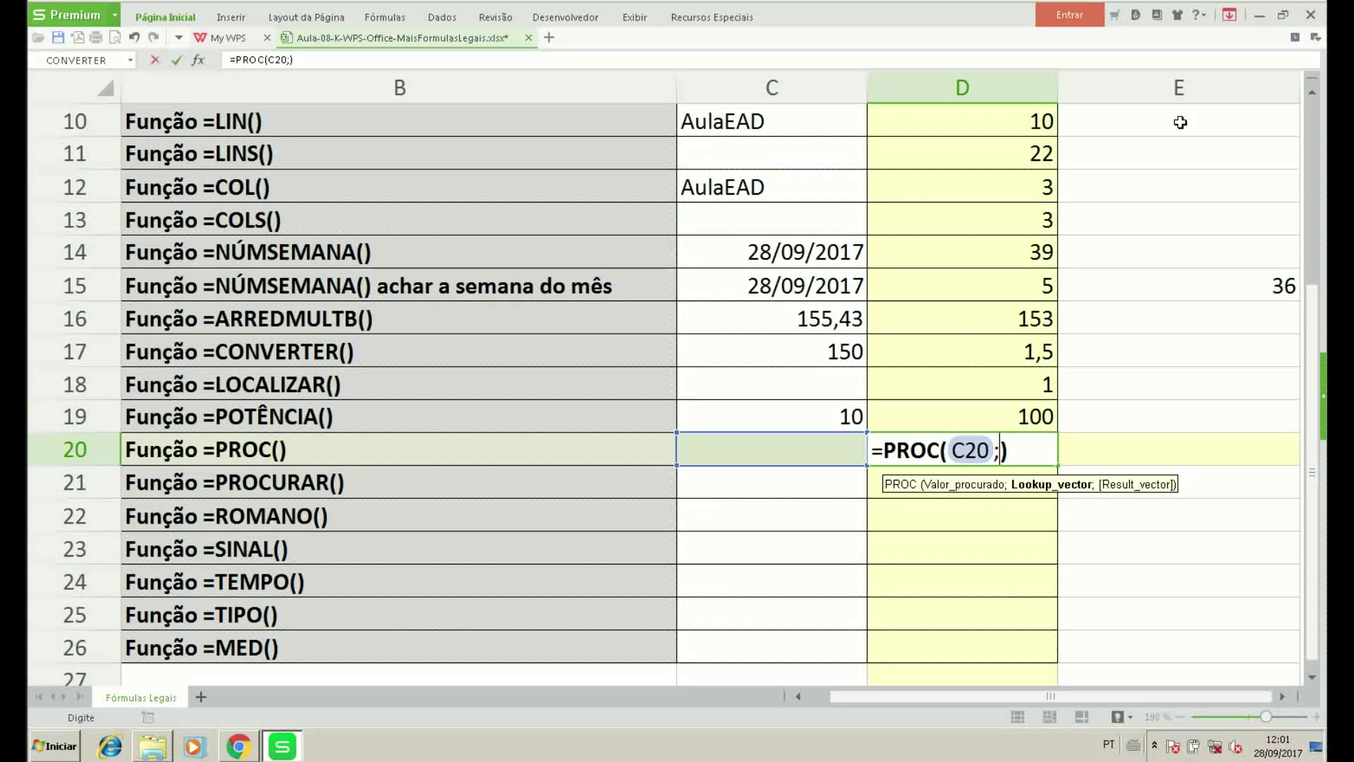
left_click_drag(1181, 125, 1197, 466)
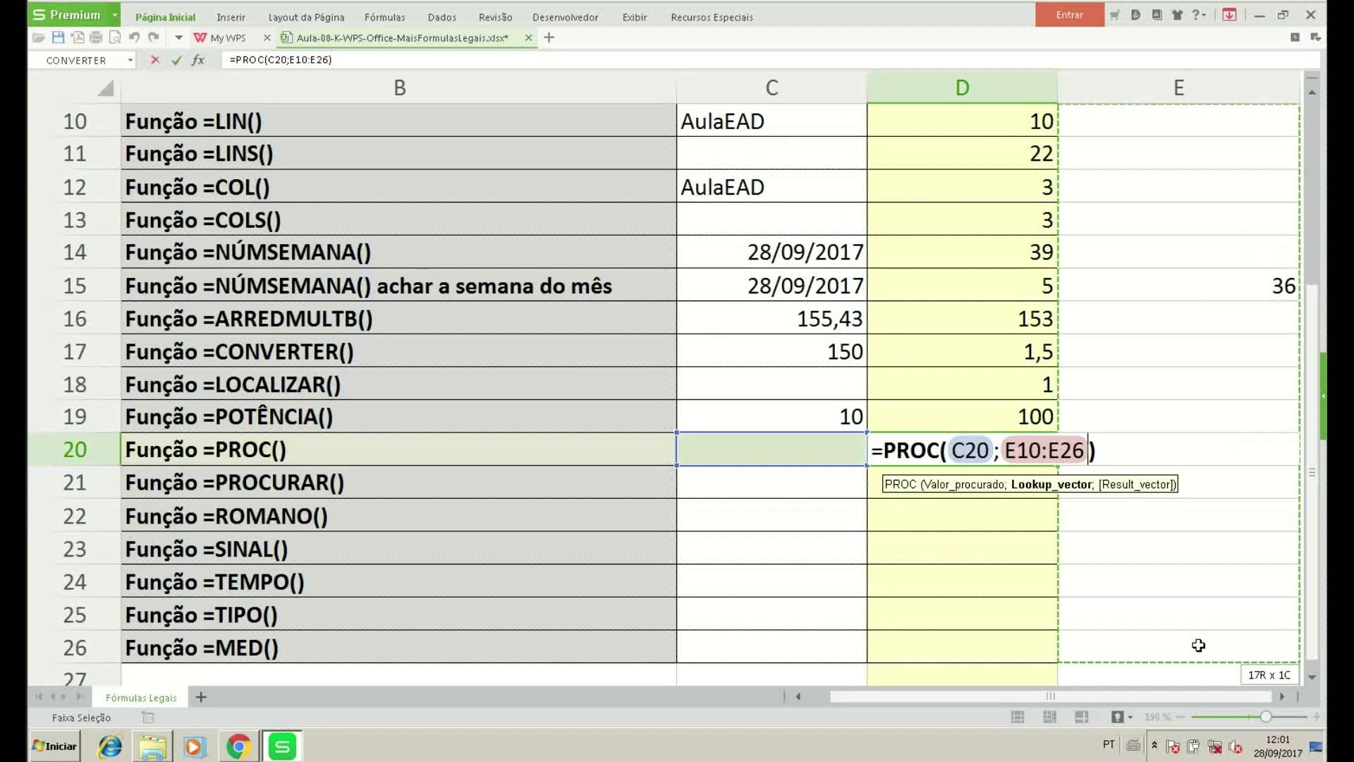
left_click_drag(1197, 467, 1201, 644)
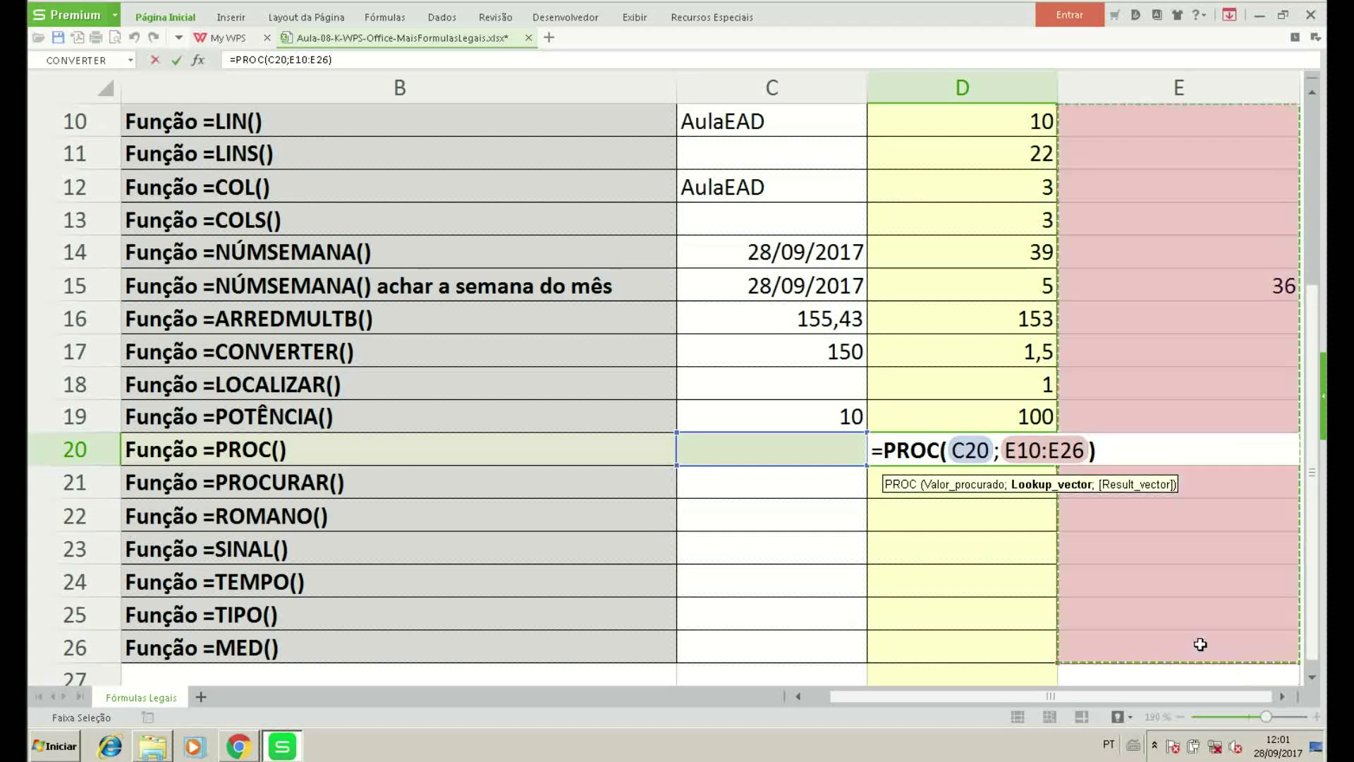
left_click(1113, 448)
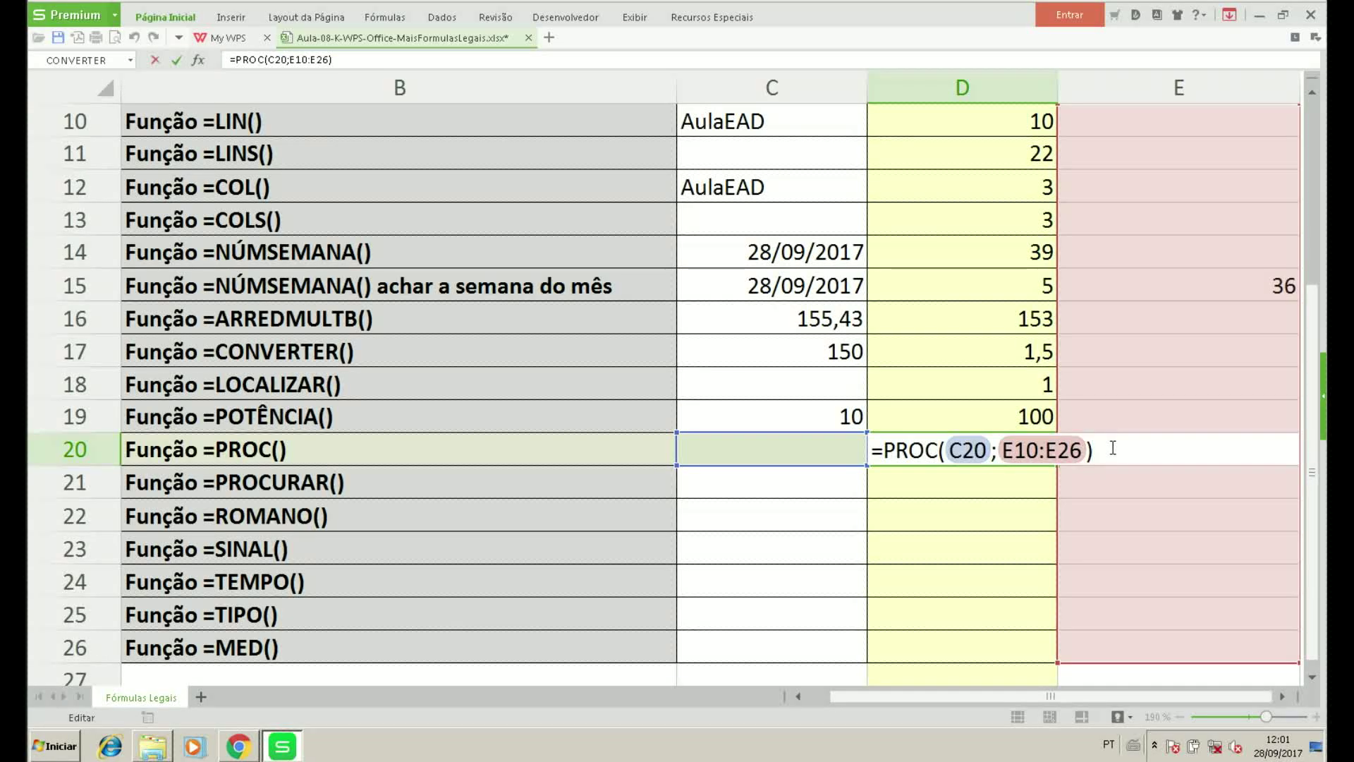
key("Return")
key("Up")
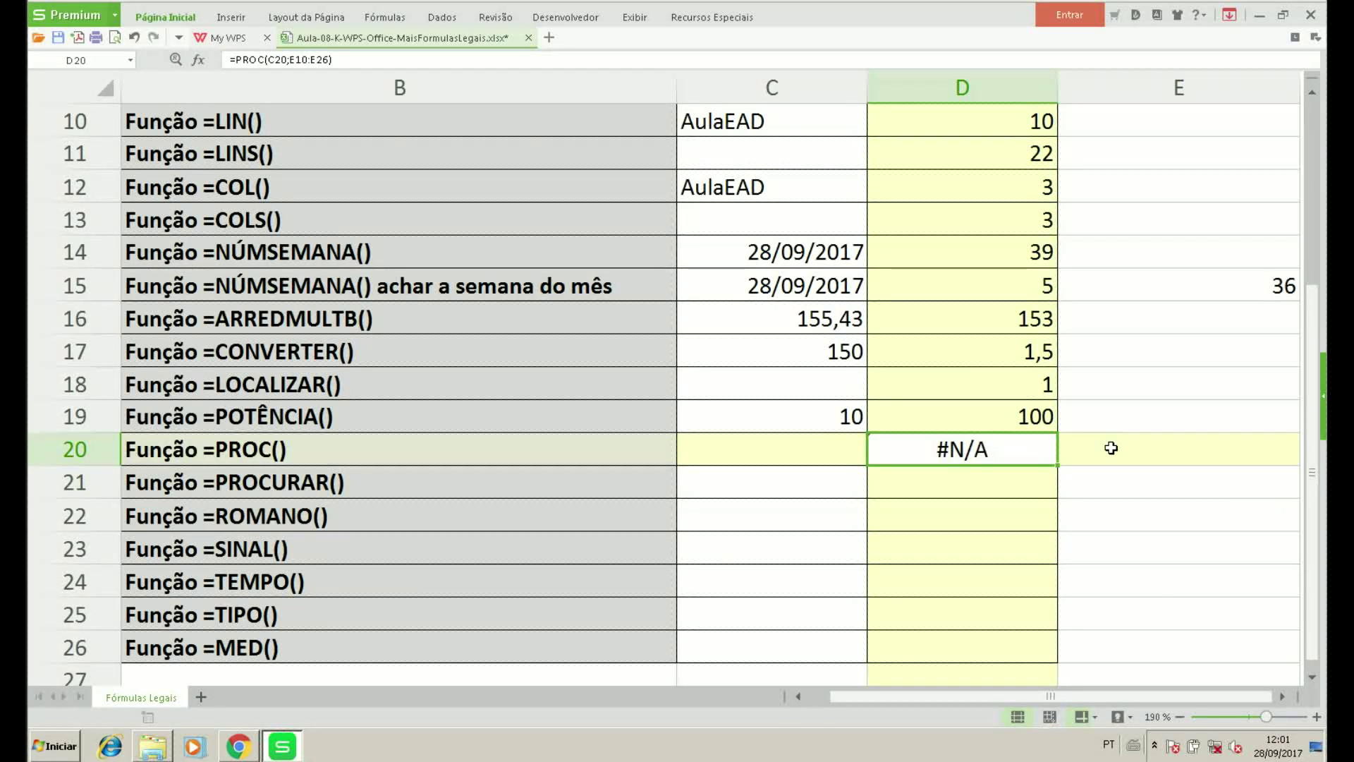
Put 36 in C20 so the PROC lookup returns 36.
key("Left")
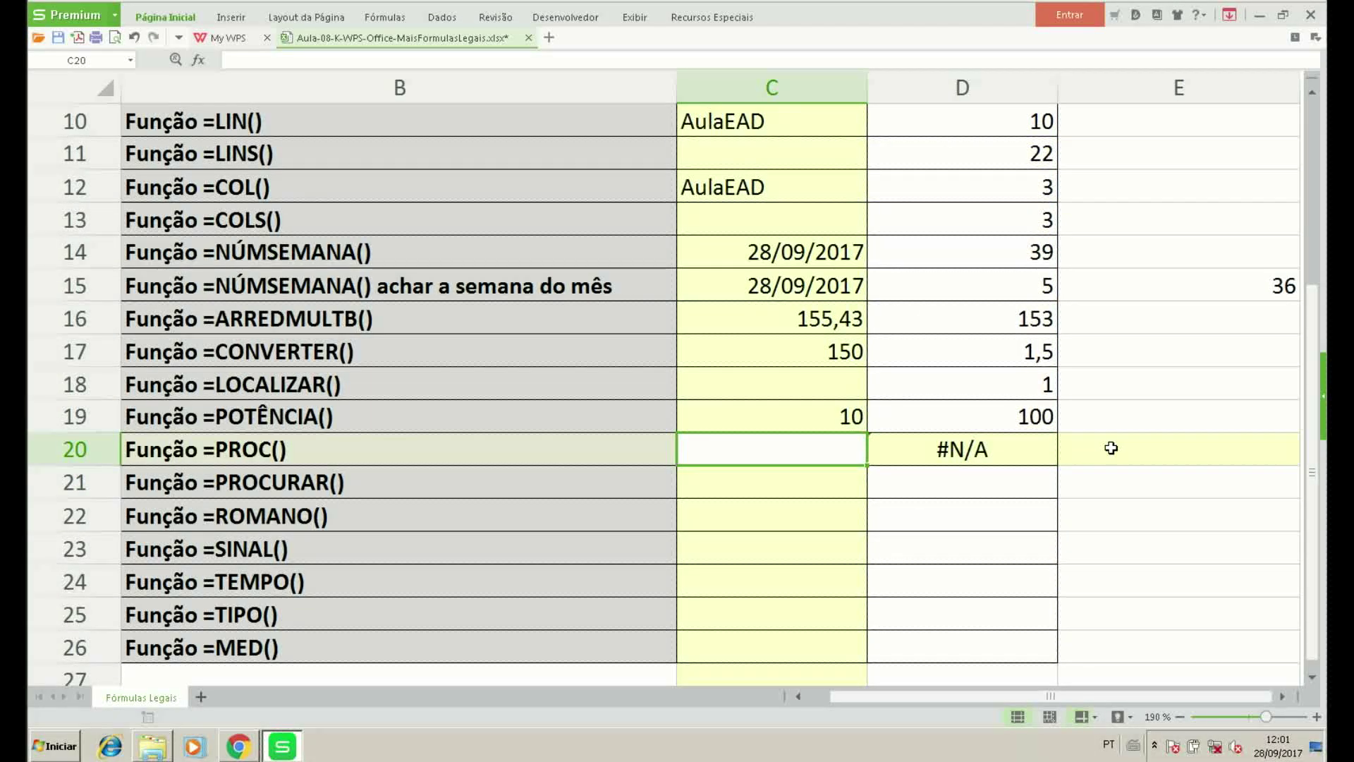
type("36")
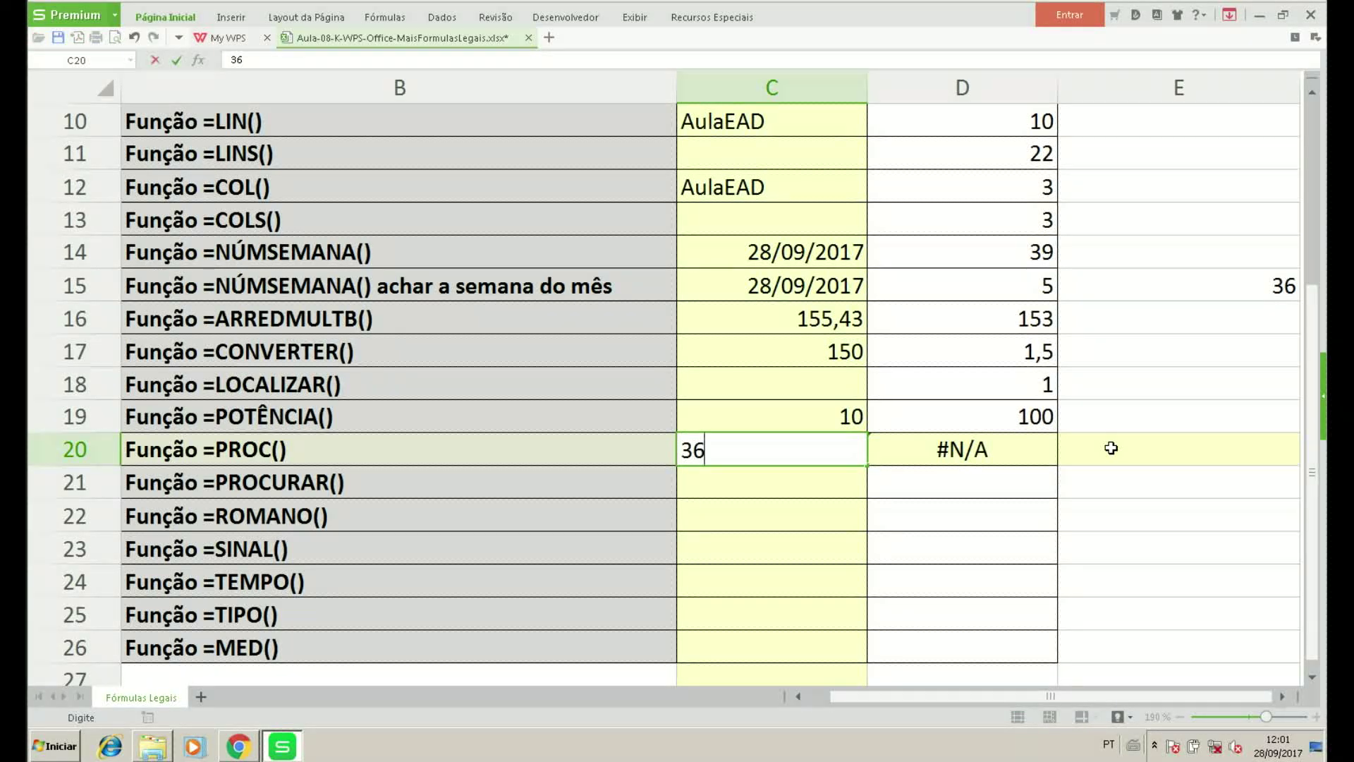
key("Return")
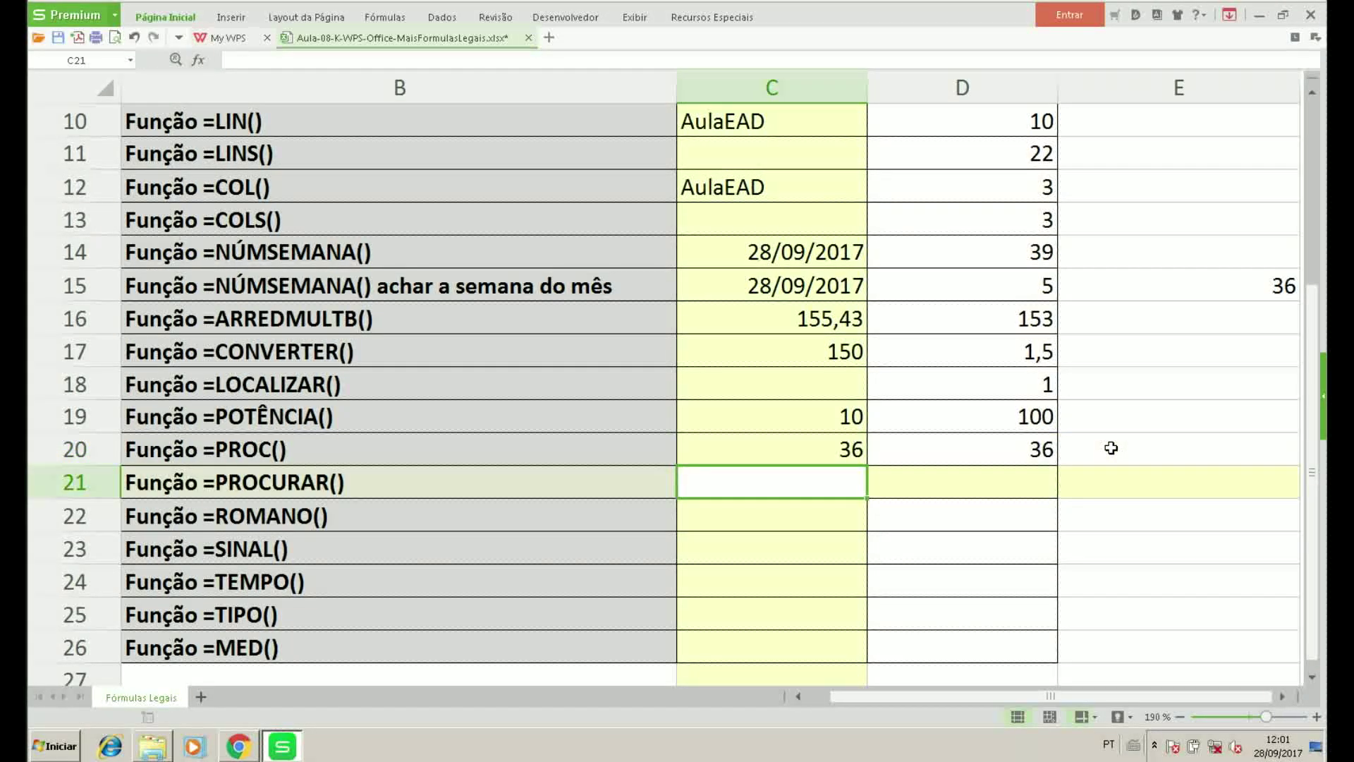
key("Up")
key("Right")
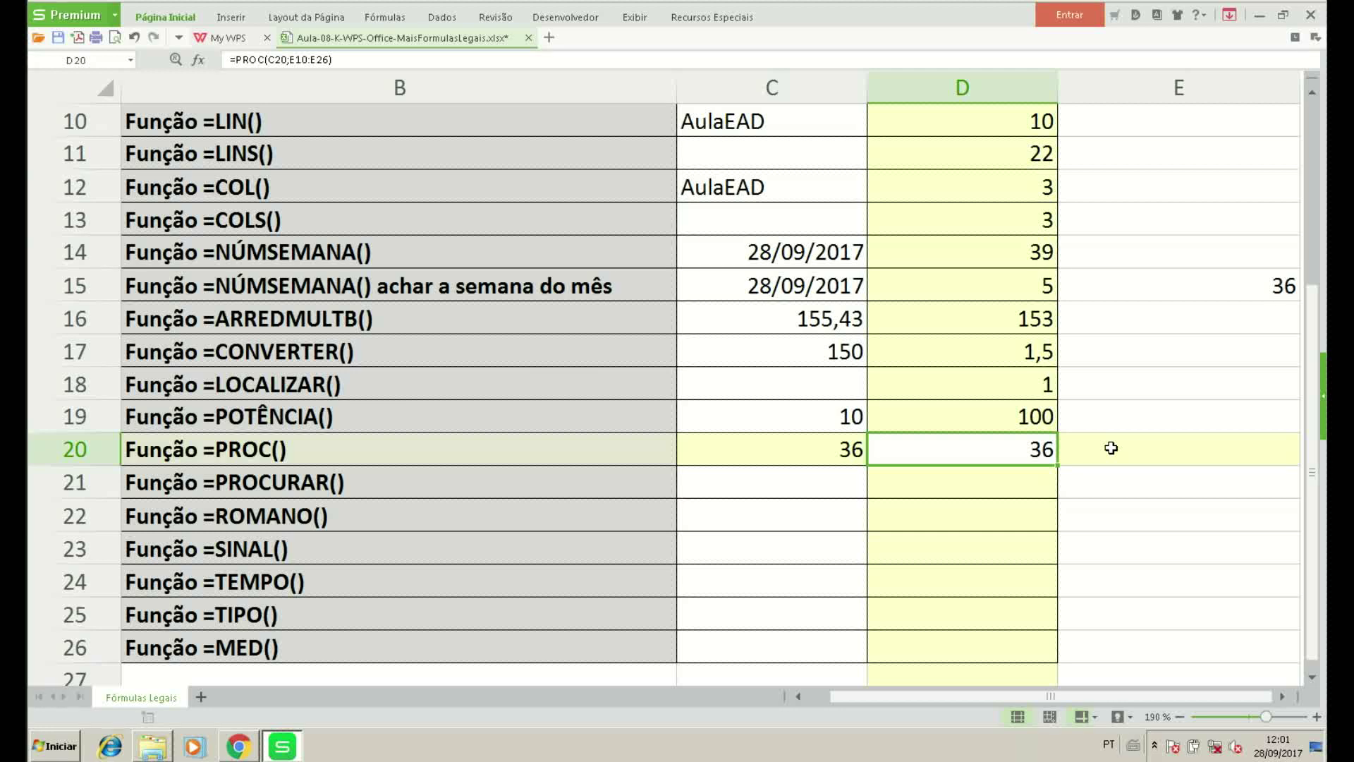
left_click(1218, 124)
type("10")
key("Return")
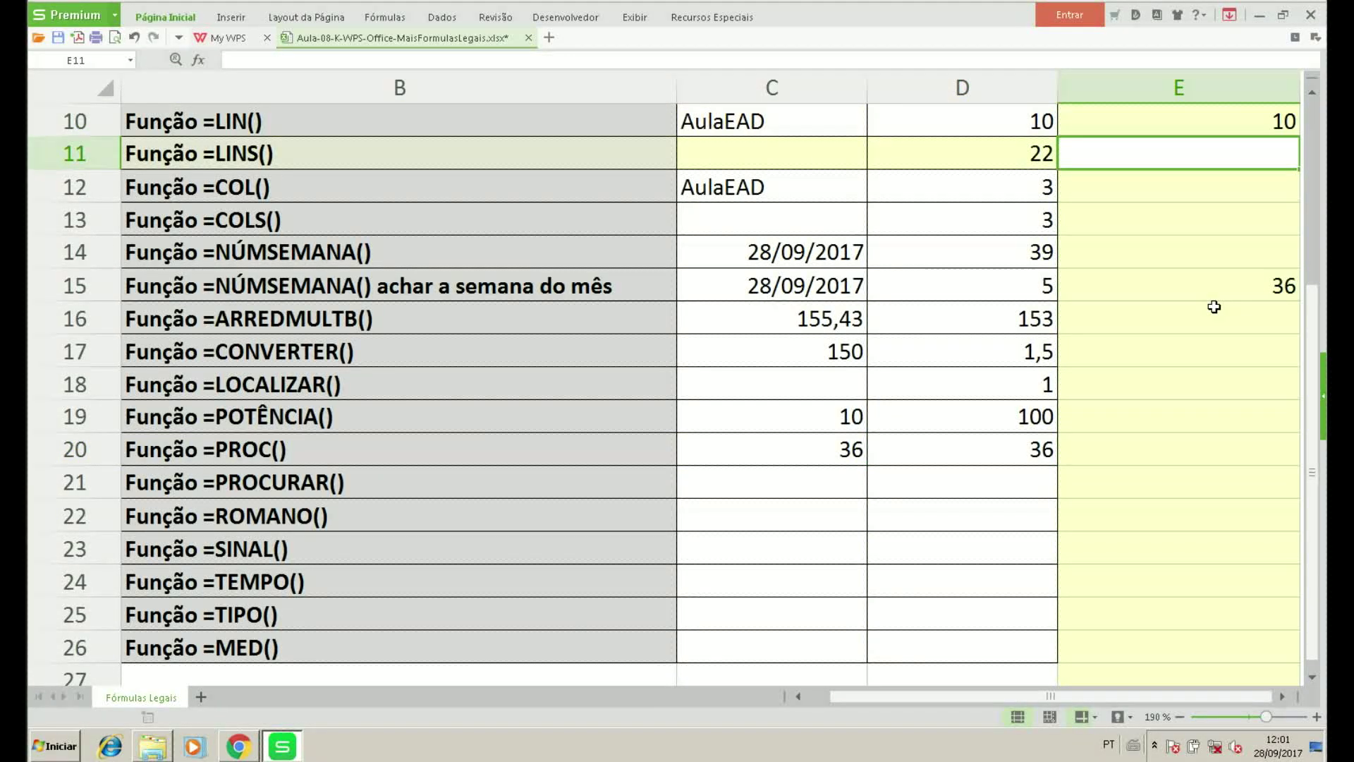
type("20")
key("Return")
type("30")
key("Return")
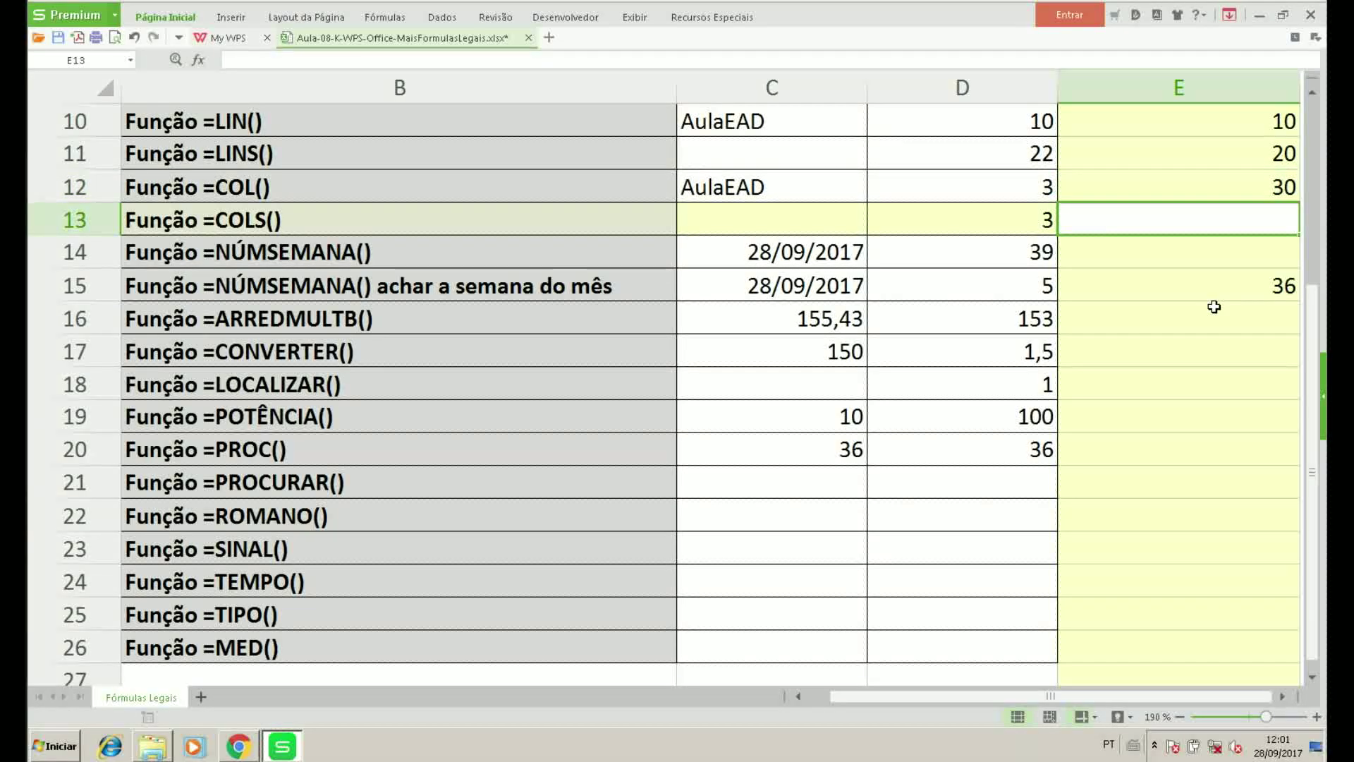
left_click(842, 448)
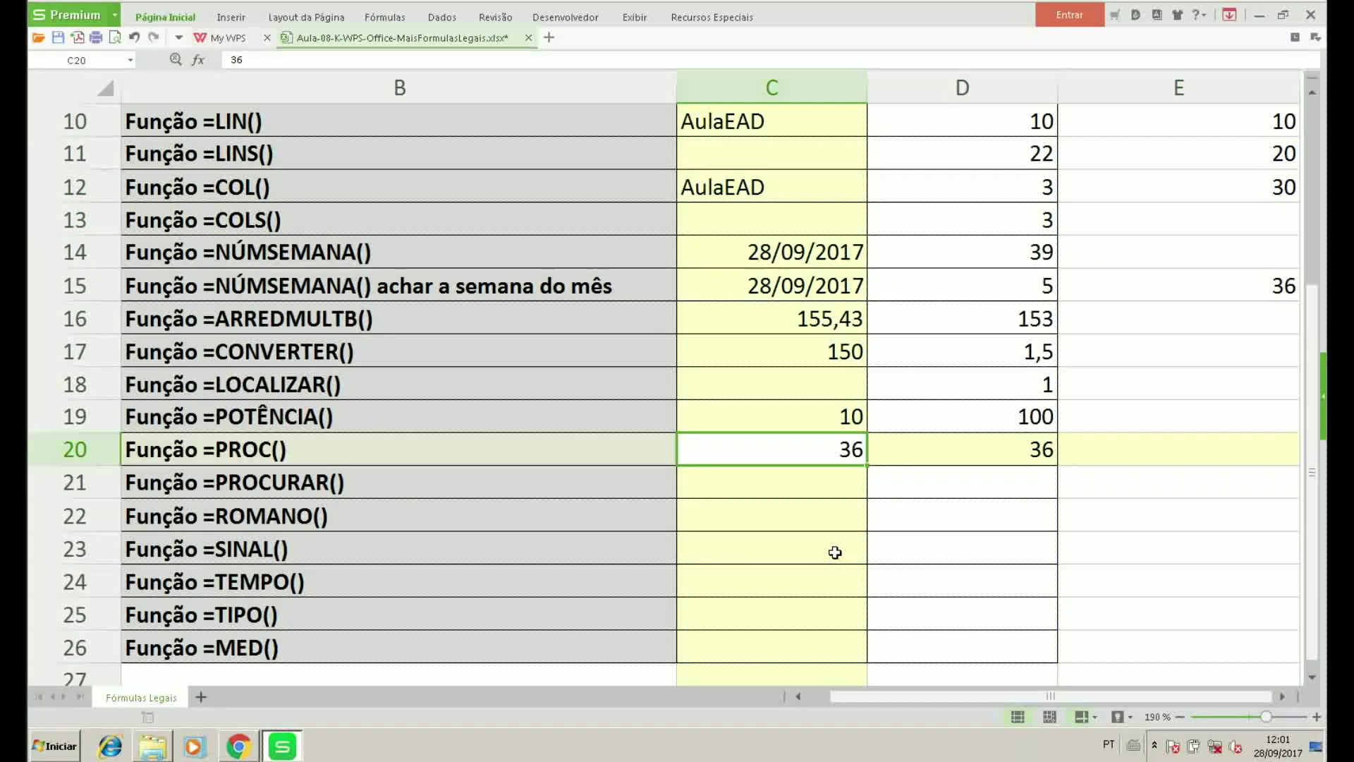
type("10")
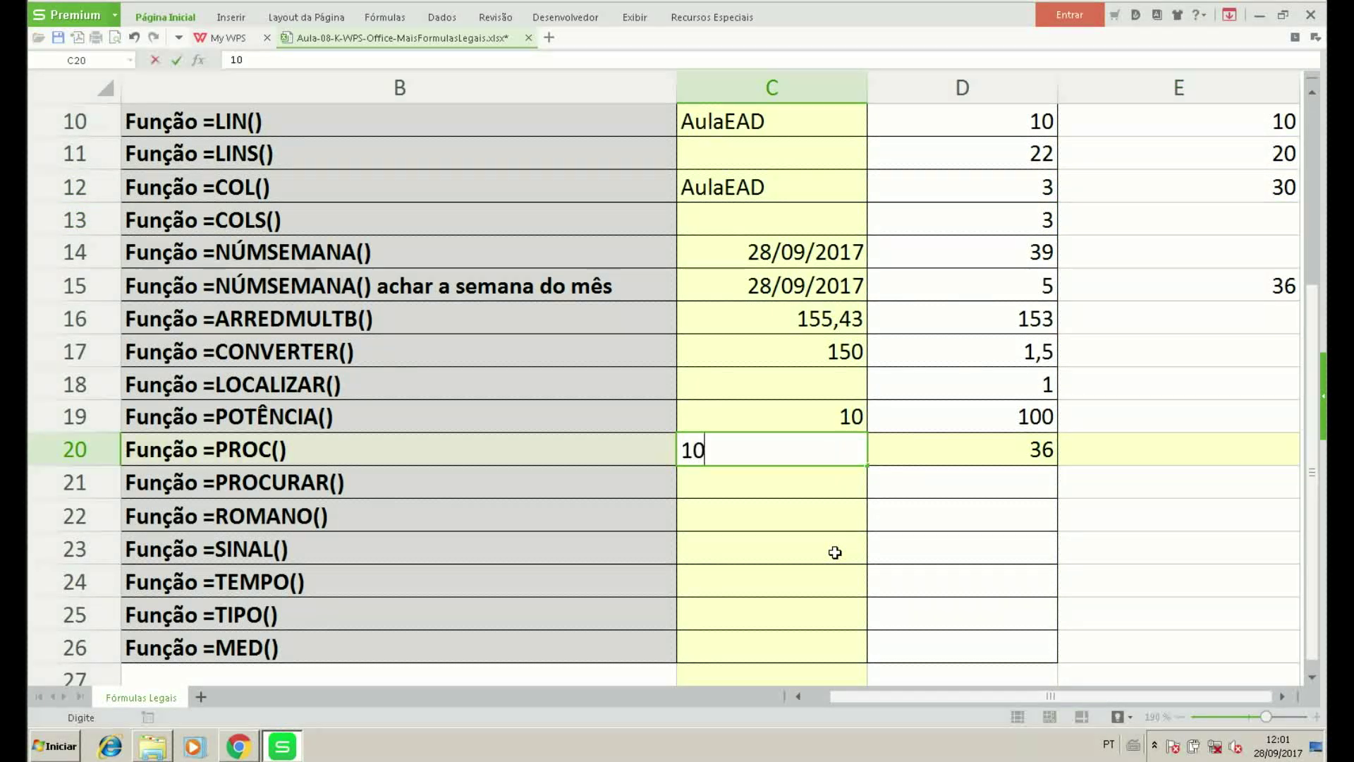
key("Return")
key("Up")
type("20")
key("Return")
key("Up")
type("36")
key("Return")
key("Up")
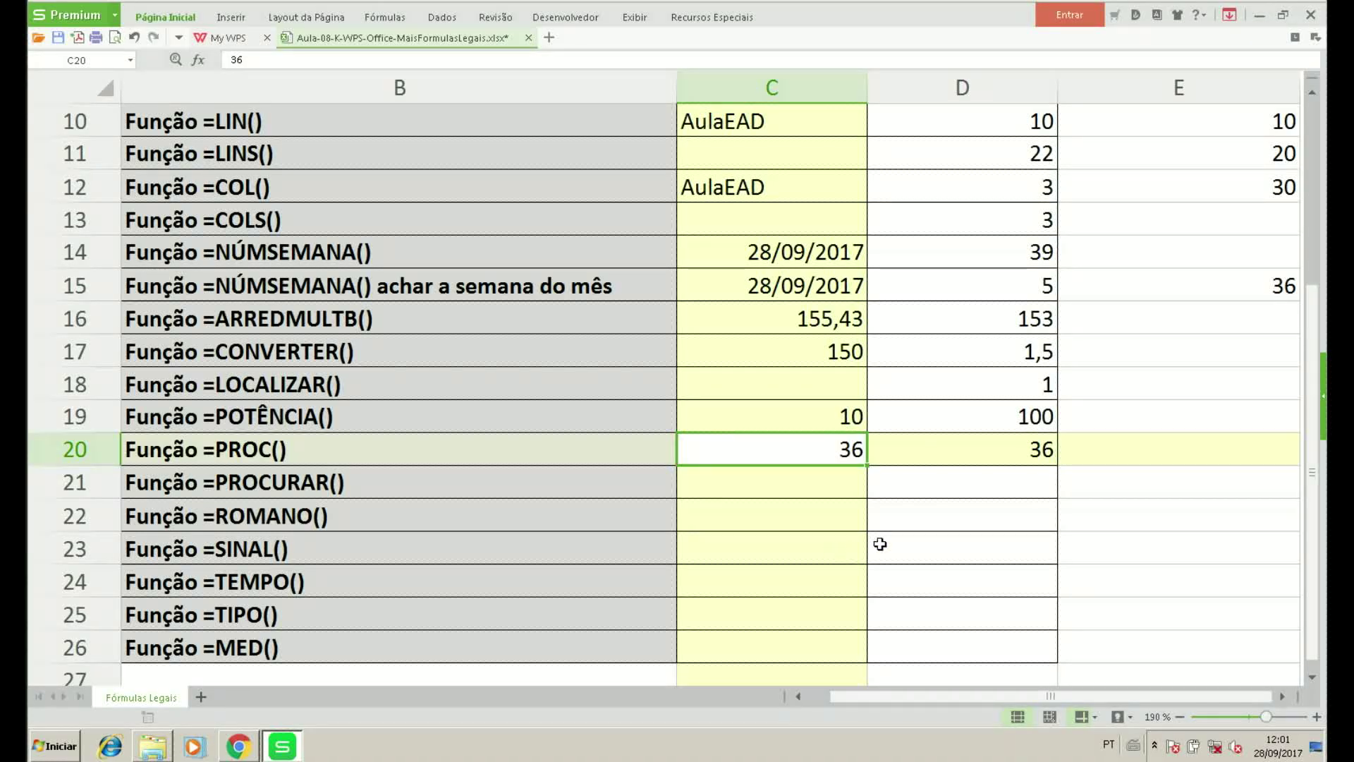
left_click(958, 488)
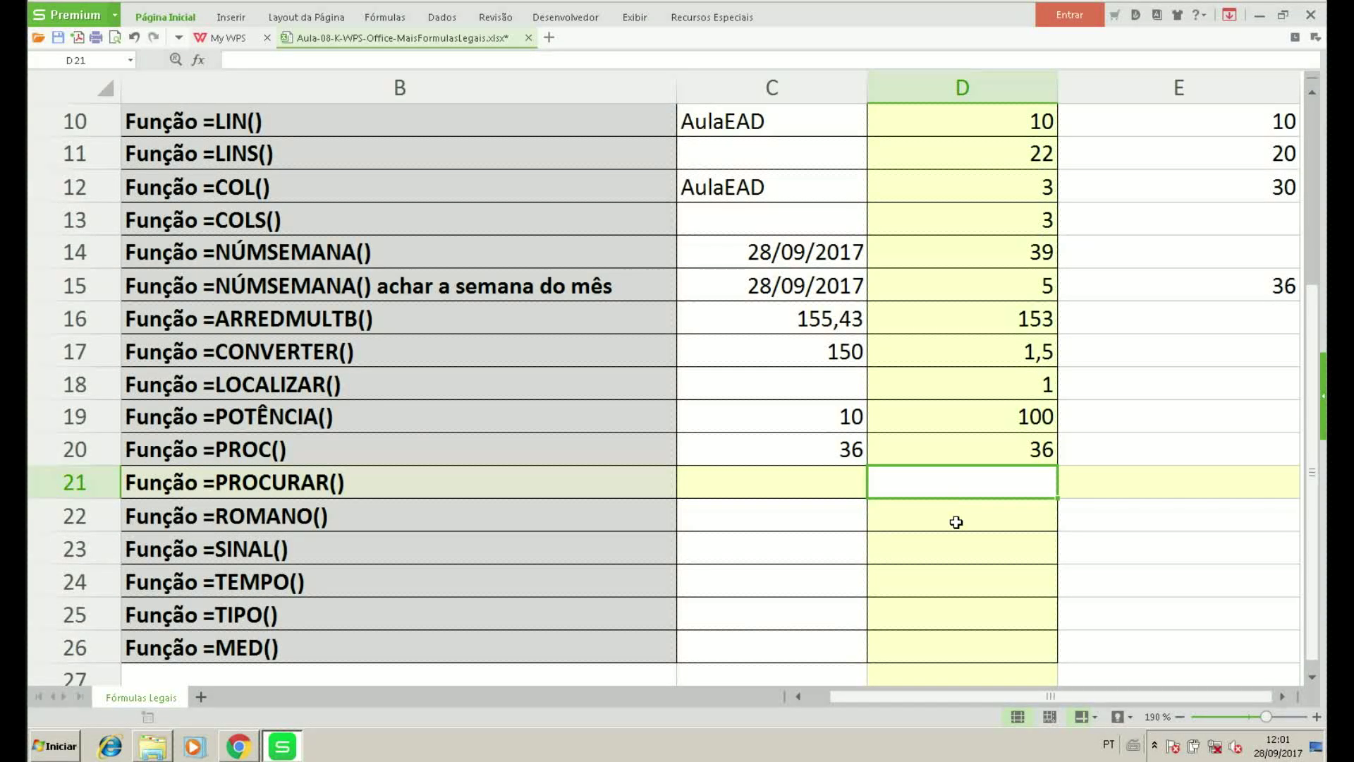
Enter =PROCURAR("Função";B21) in D21, returning 1.
type("=procu")
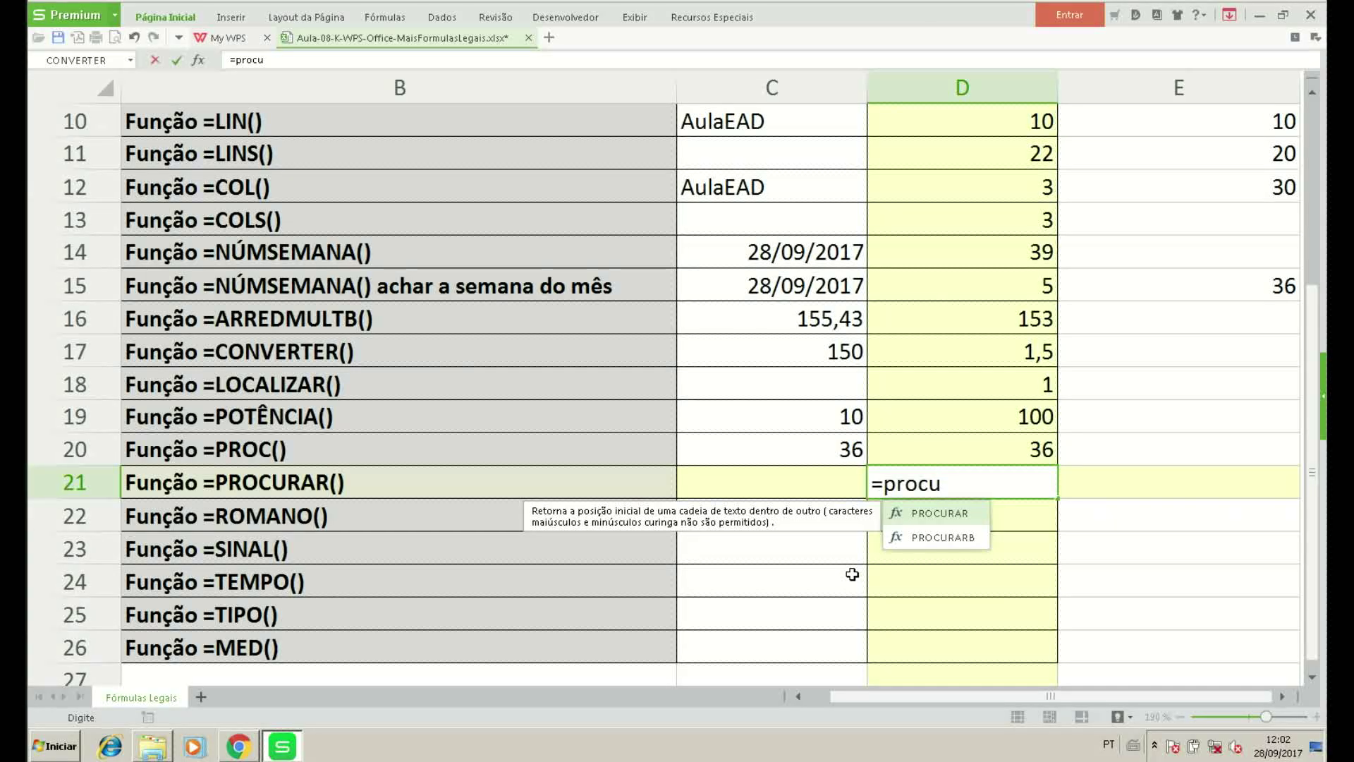
key("Tab")
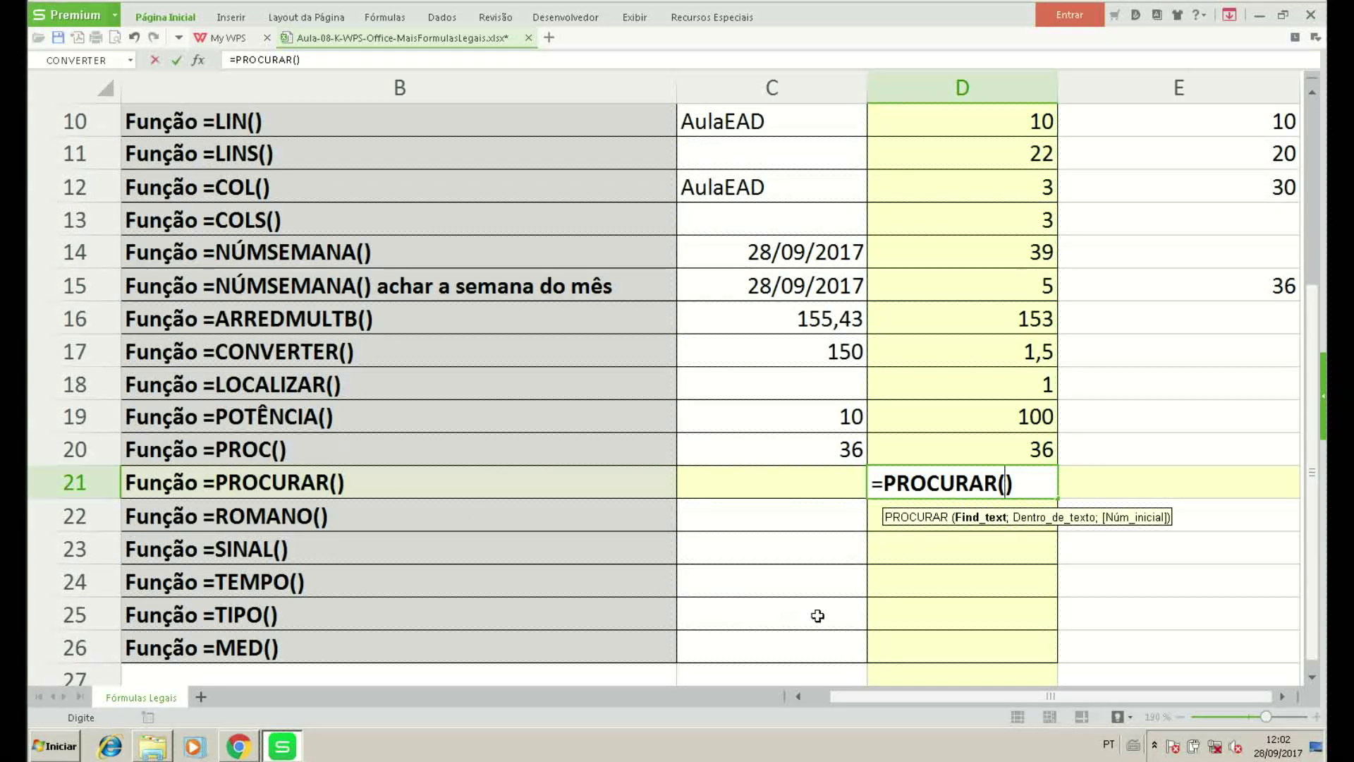
type("\"")
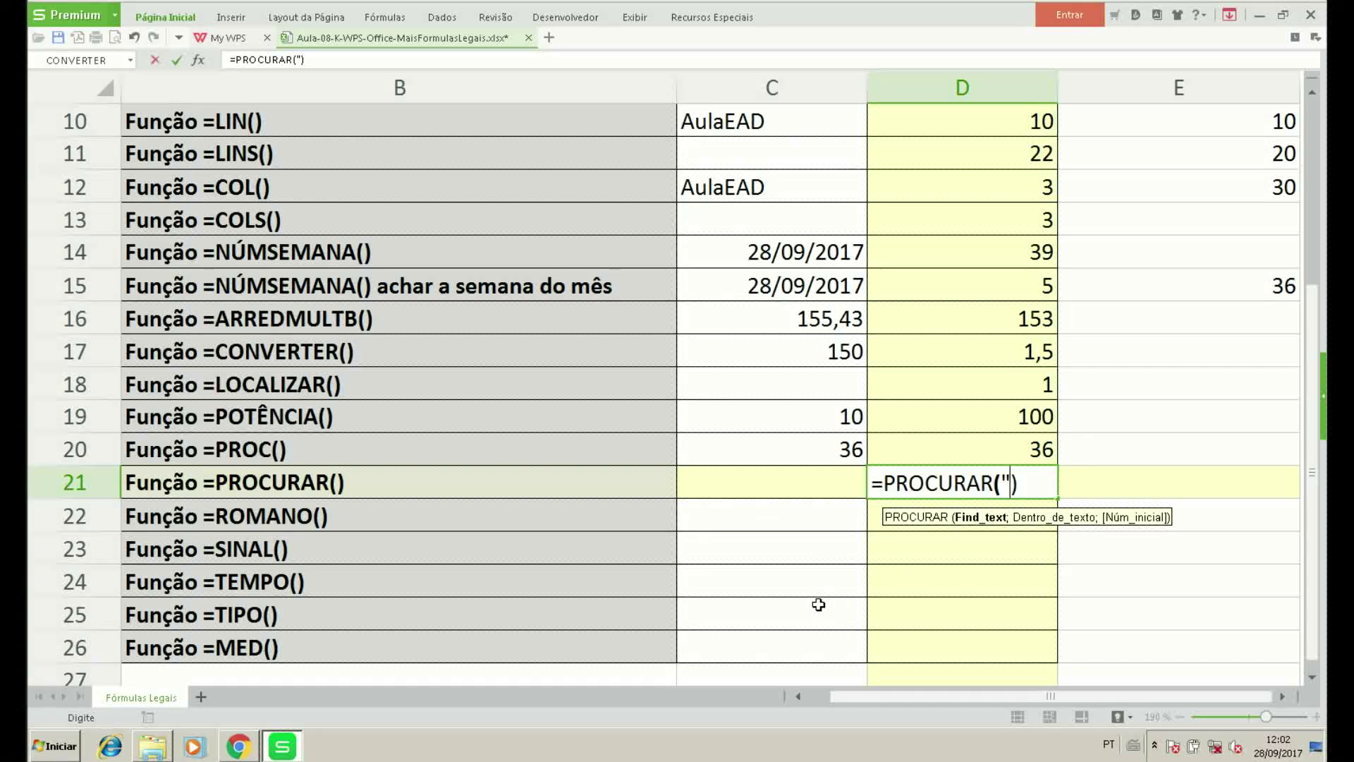
type("Função")
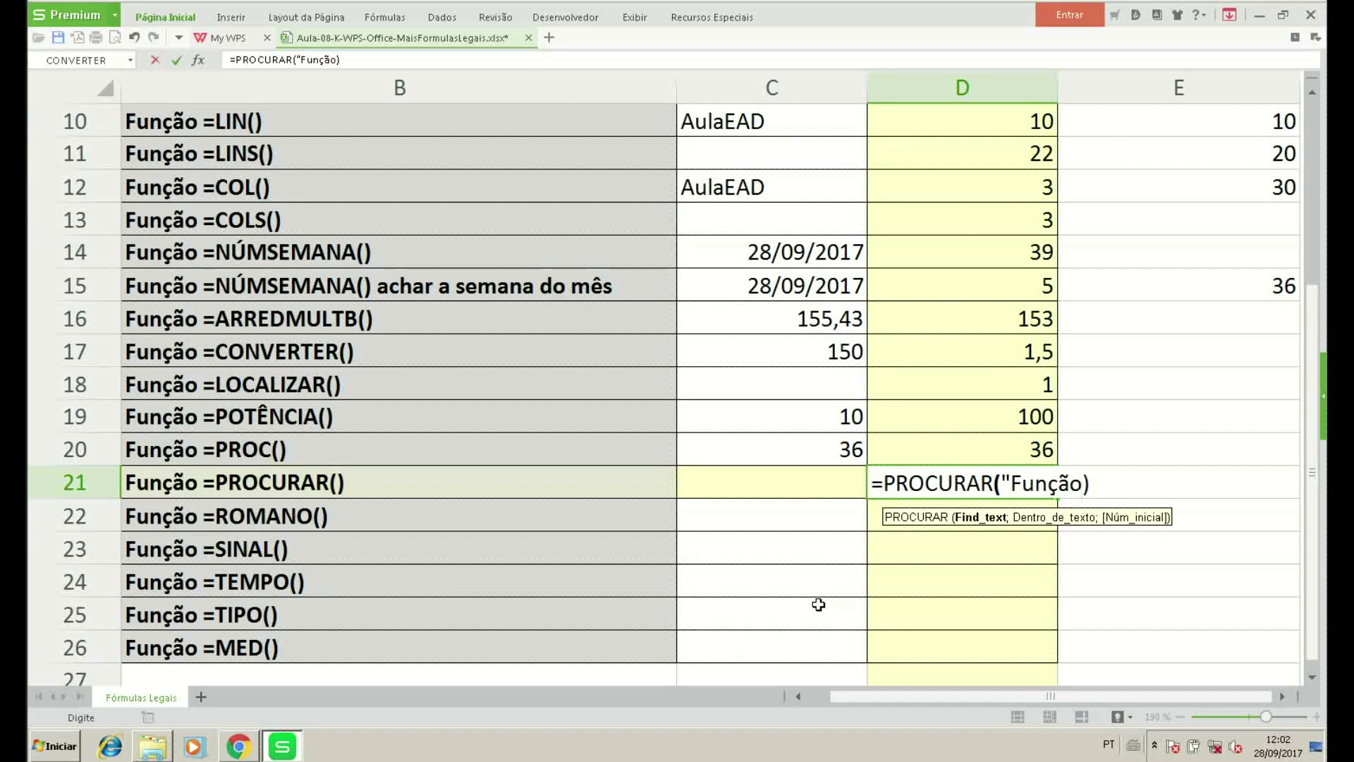
type("\"")
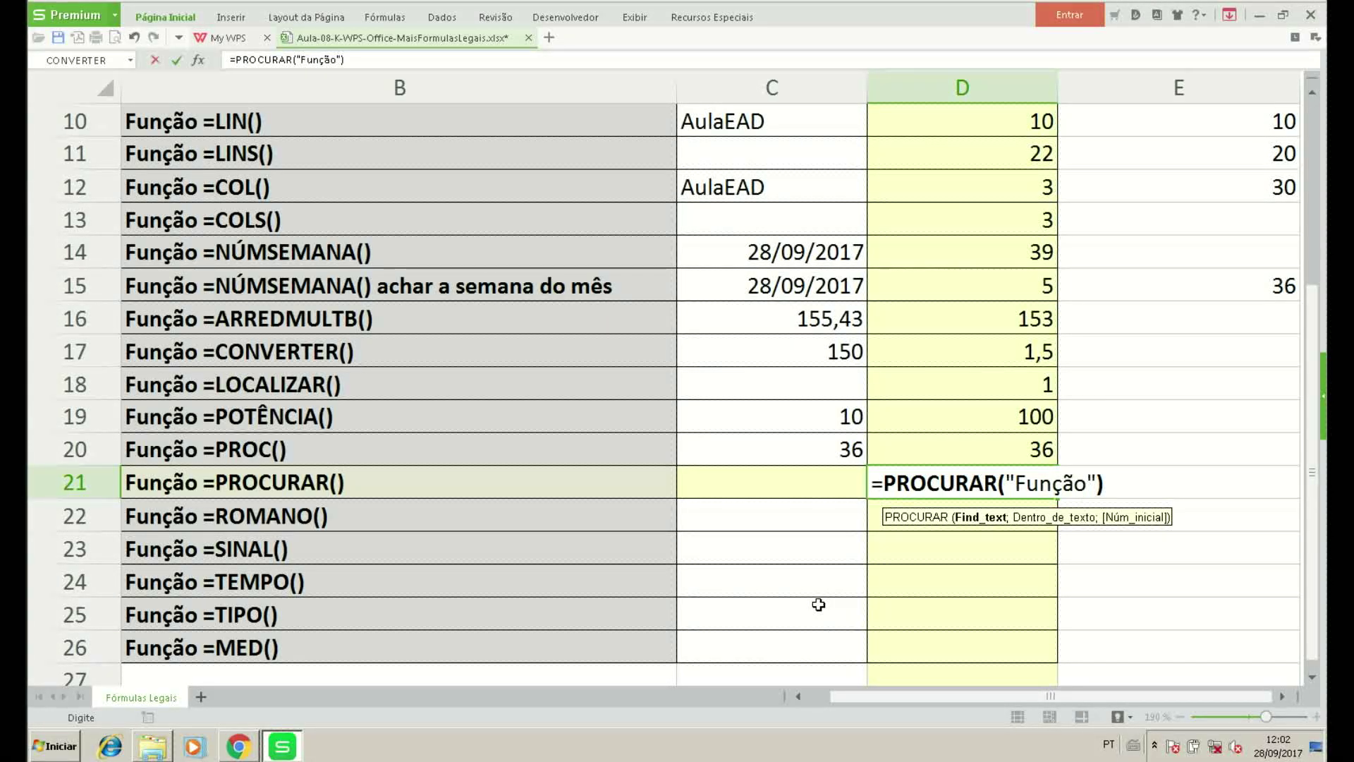
type(";")
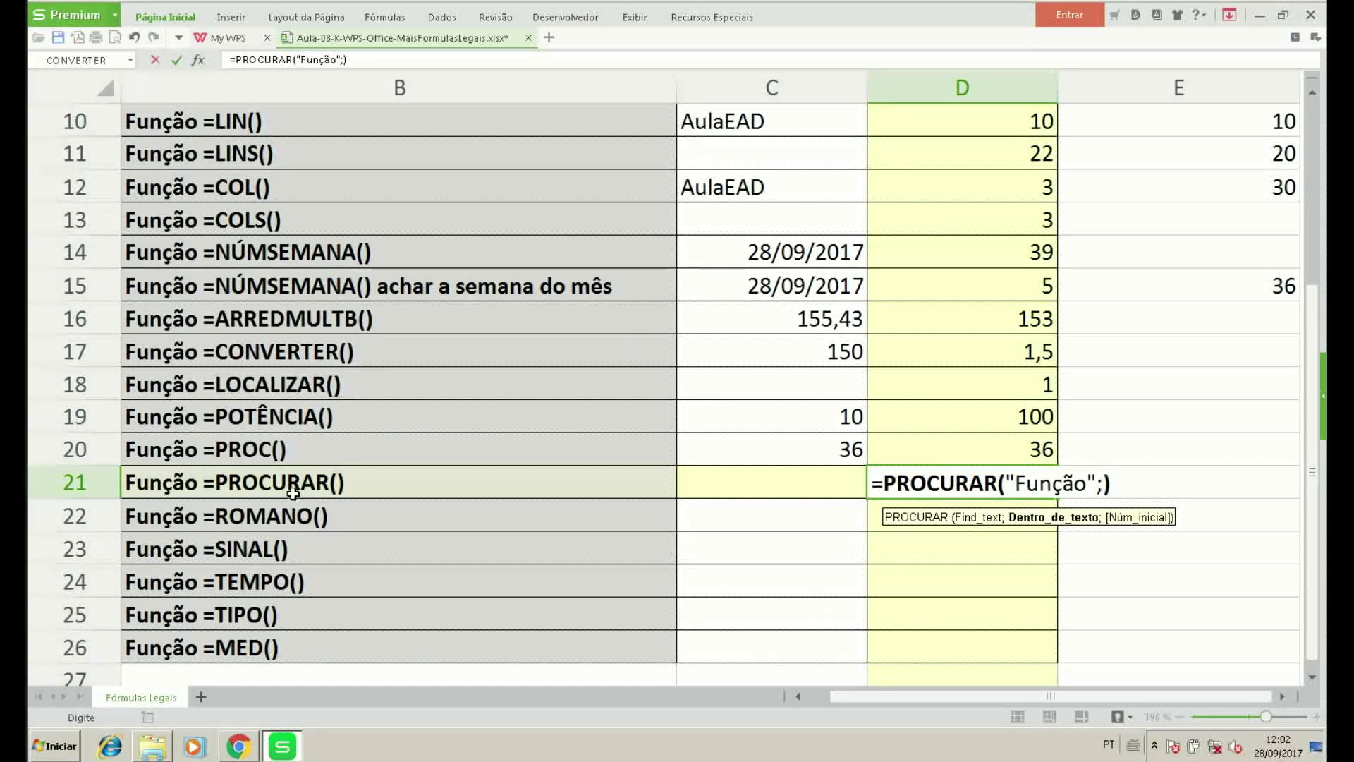
left_click(292, 492)
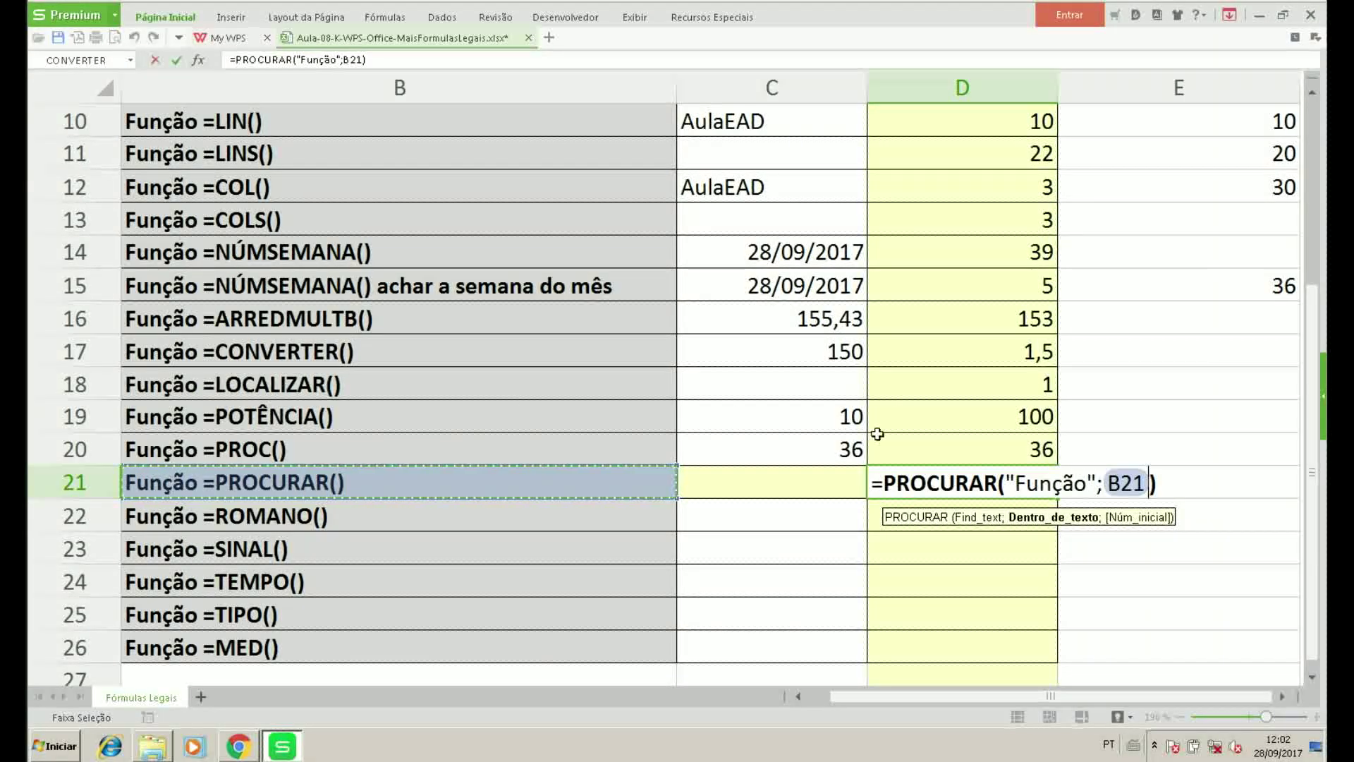
key("F2")
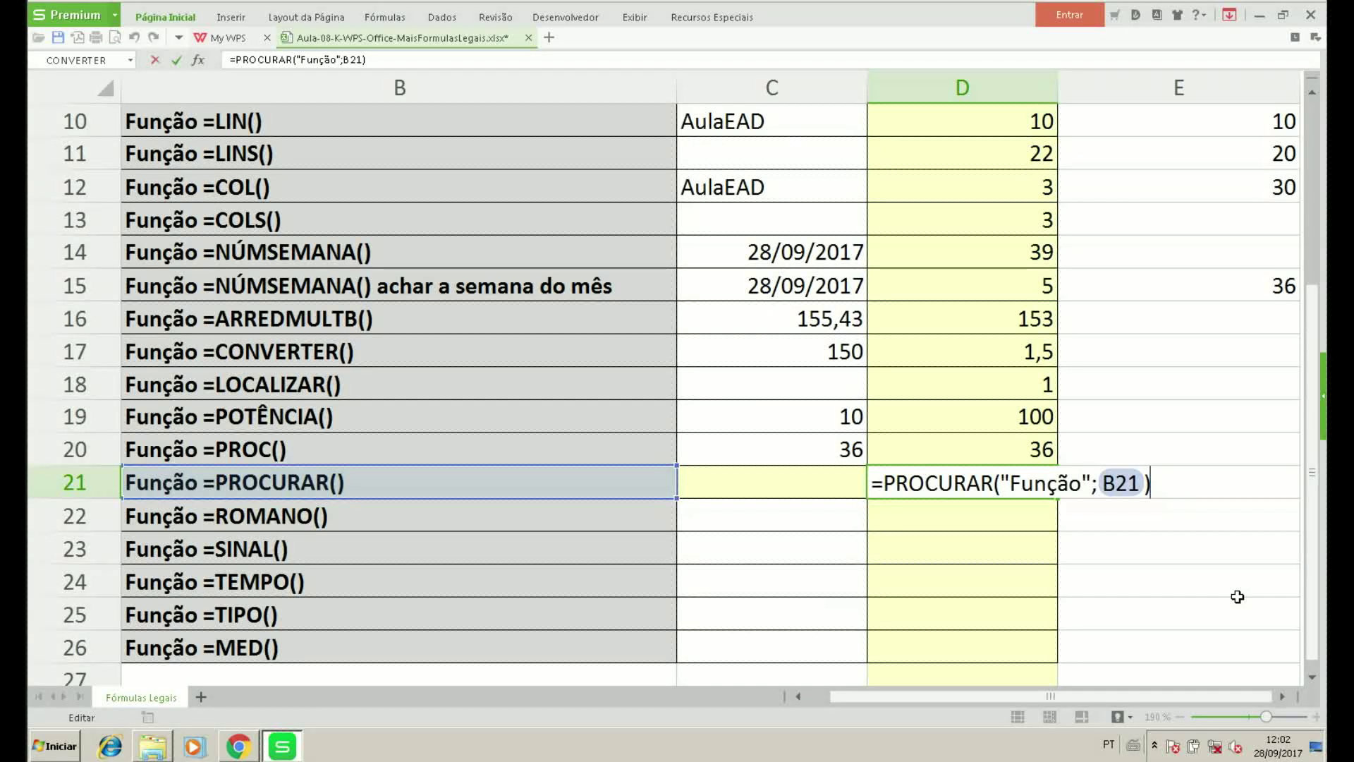
key("ctrl+Return")
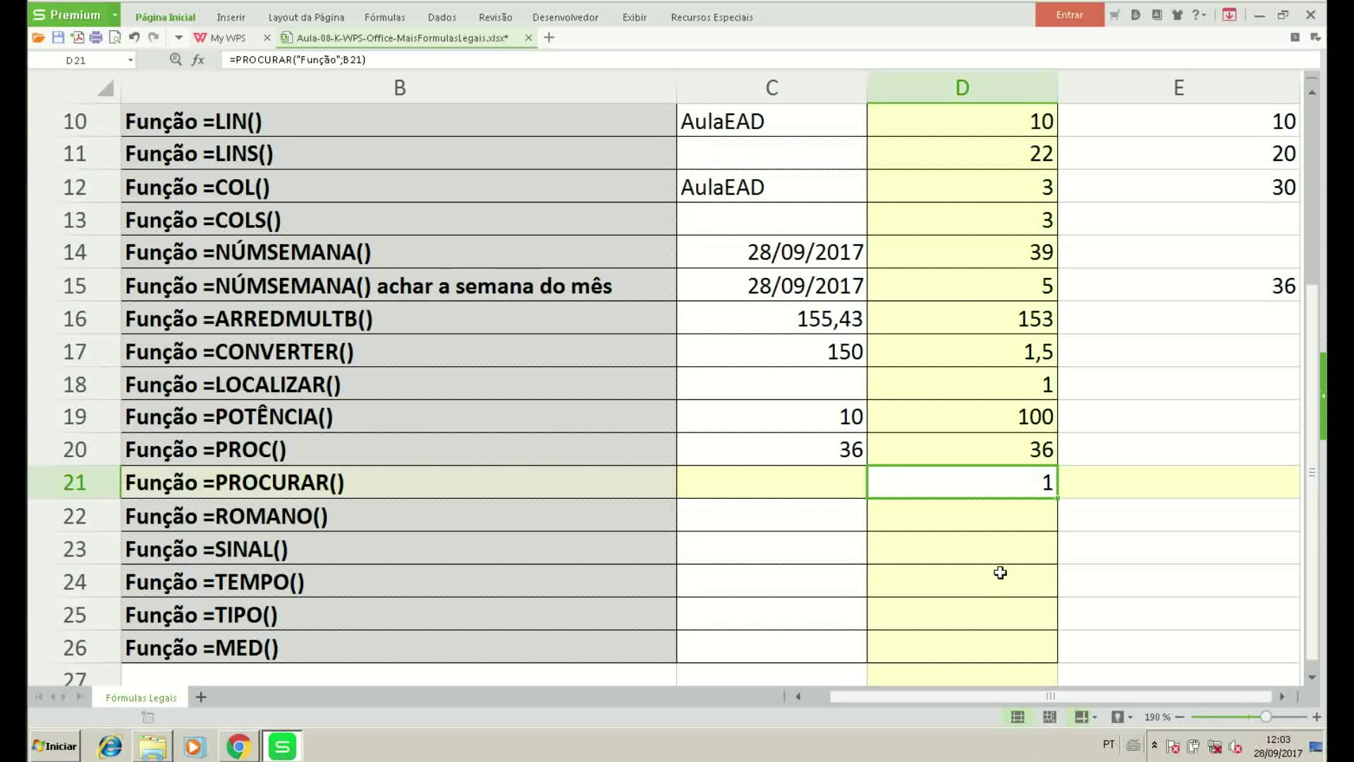
Enter 155 as the test value in C22.
left_click(1010, 515)
left_click(786, 514)
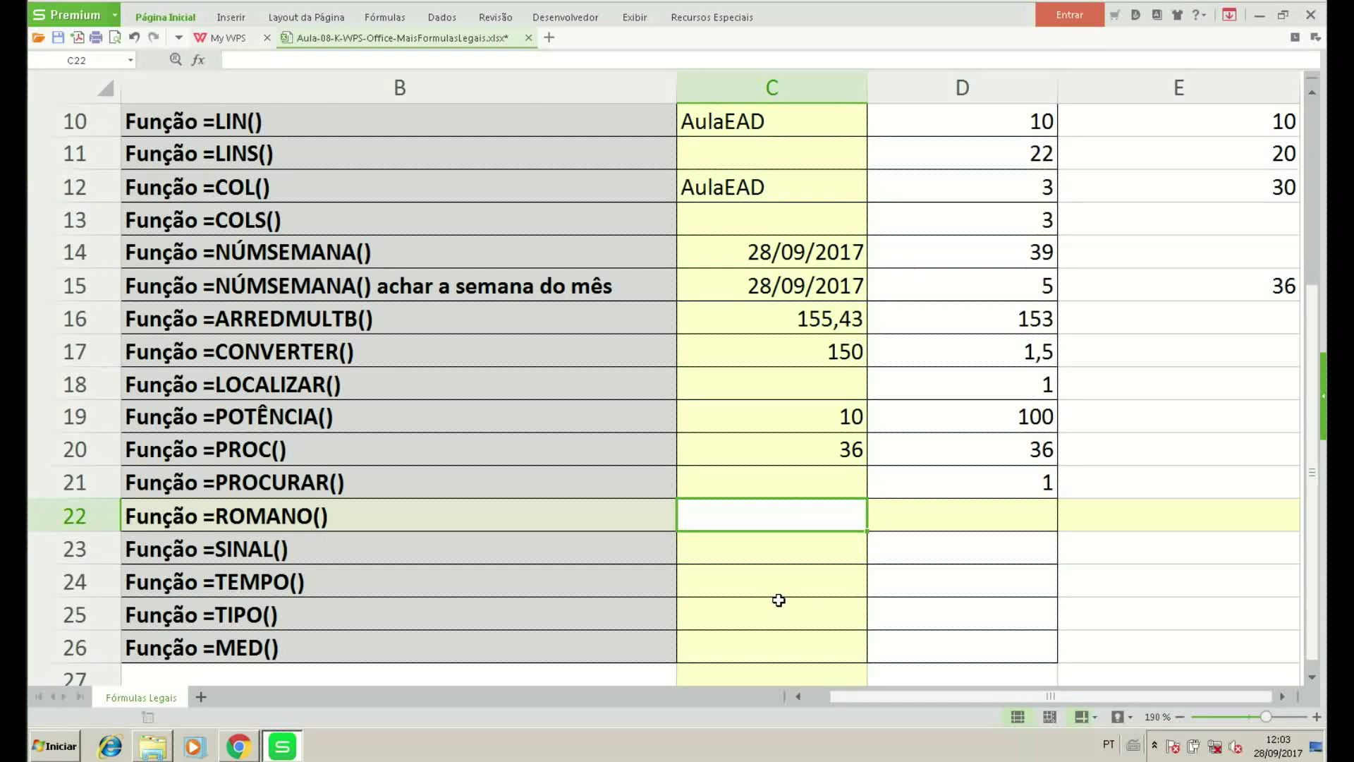
type("155")
key("Tab")
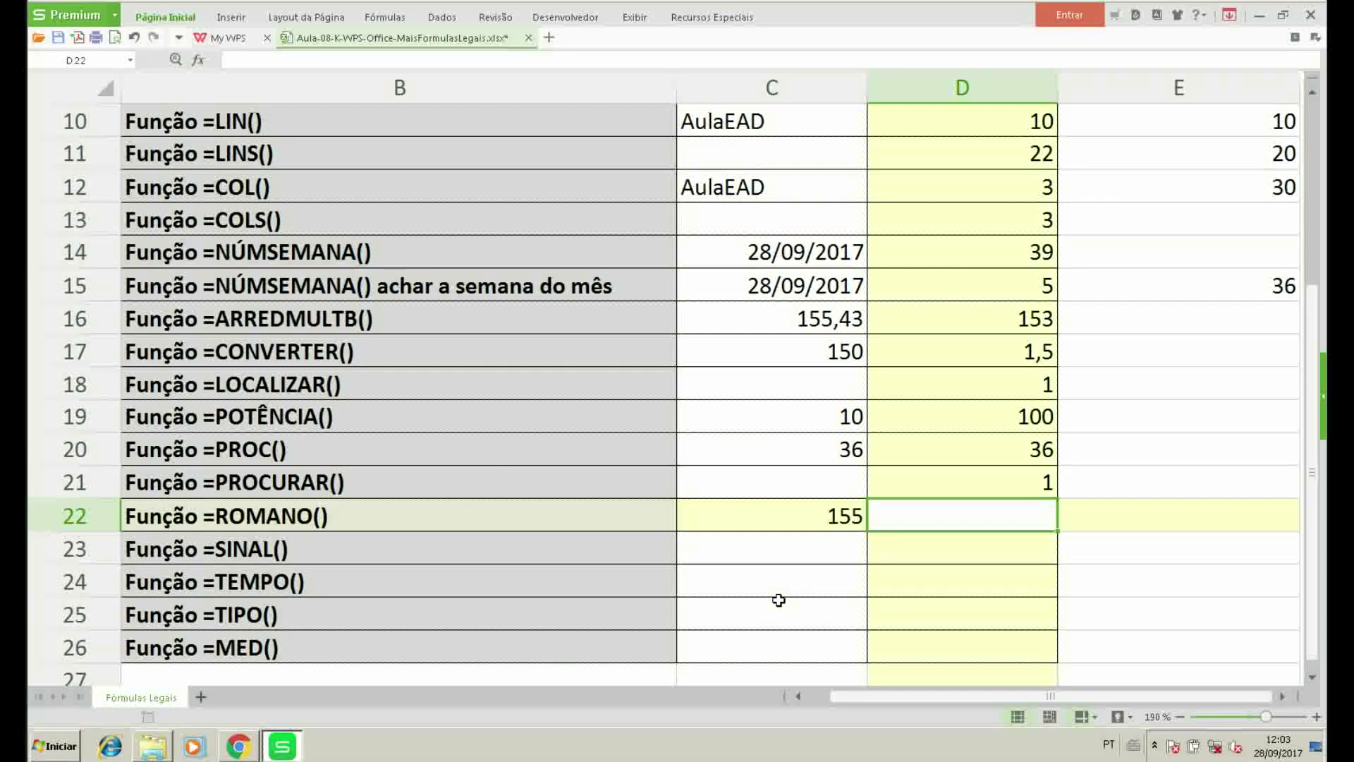
Enter =ROMANO(C22) in D22 to show the Roman numeral CLV.
type("=r")
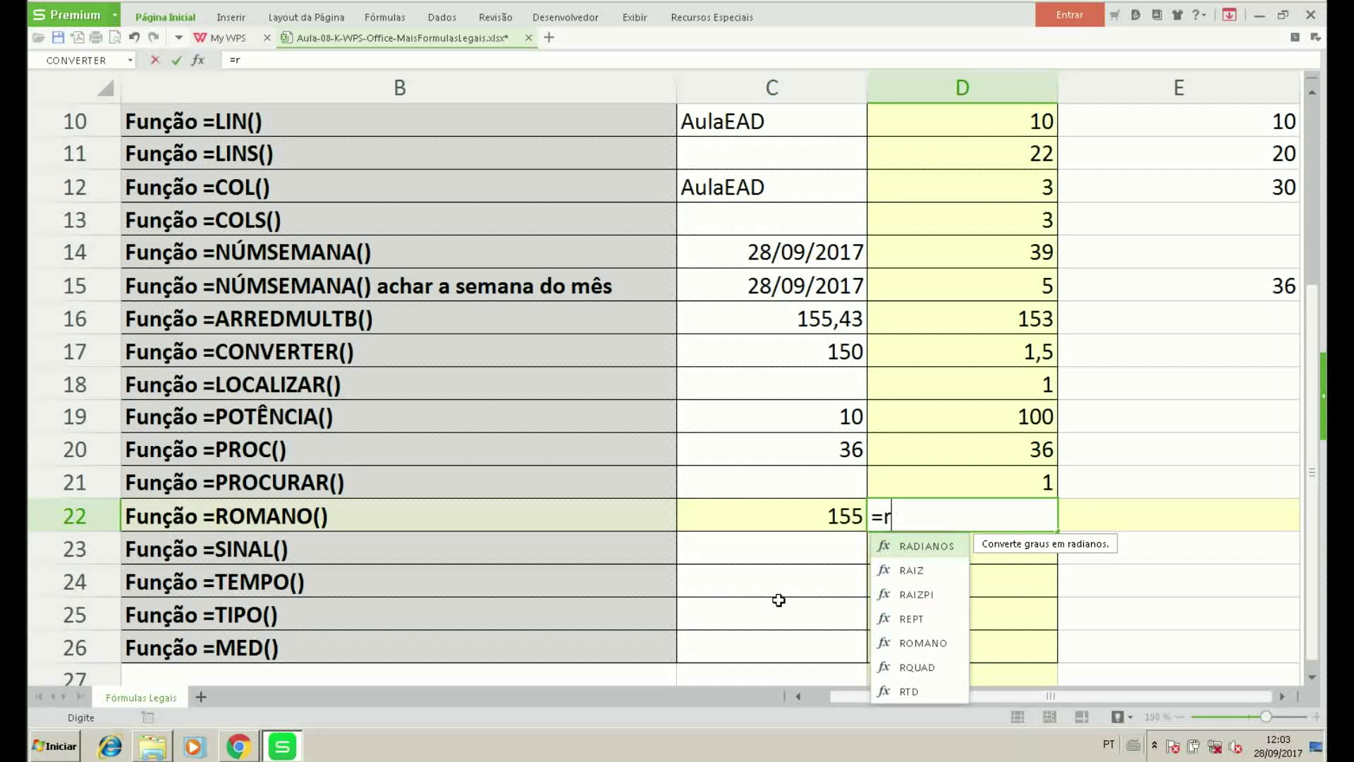
type("o")
key("Tab")
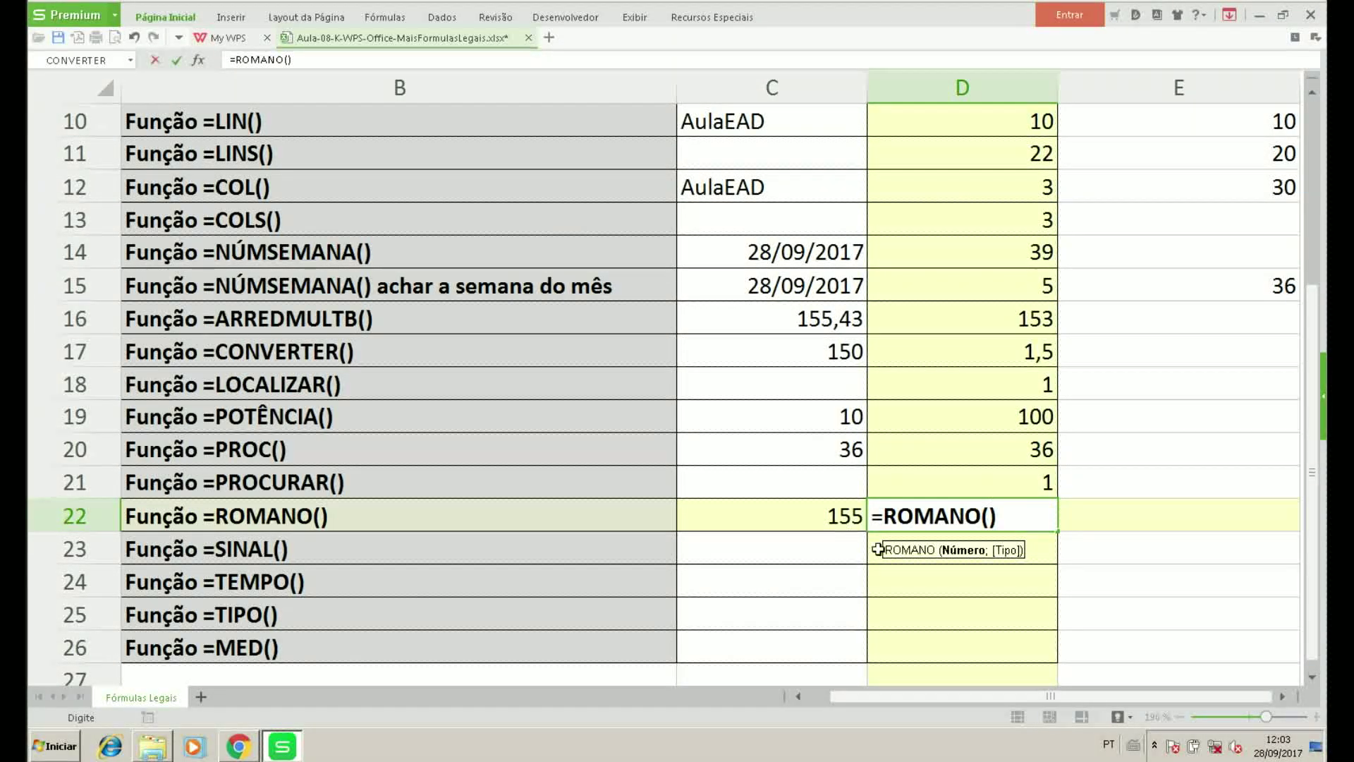
left_click(833, 517)
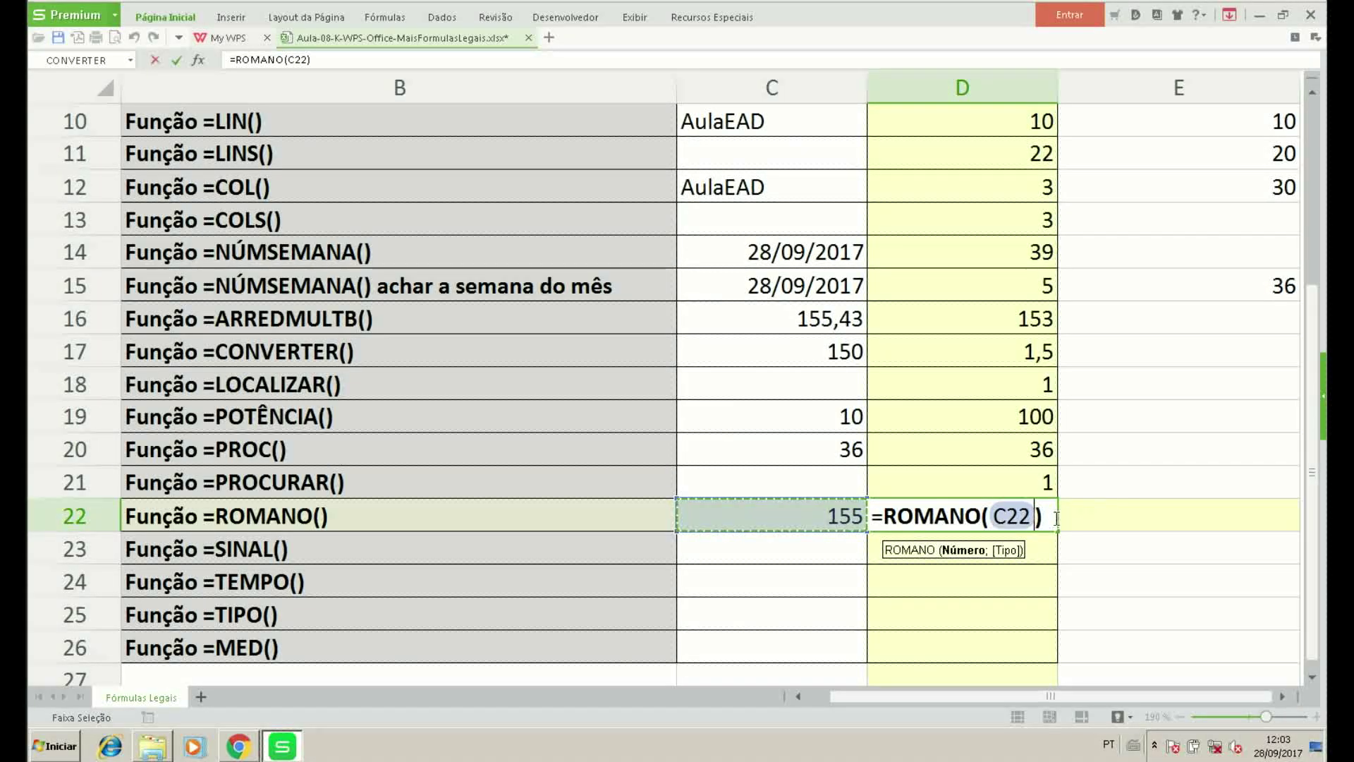
type(")")
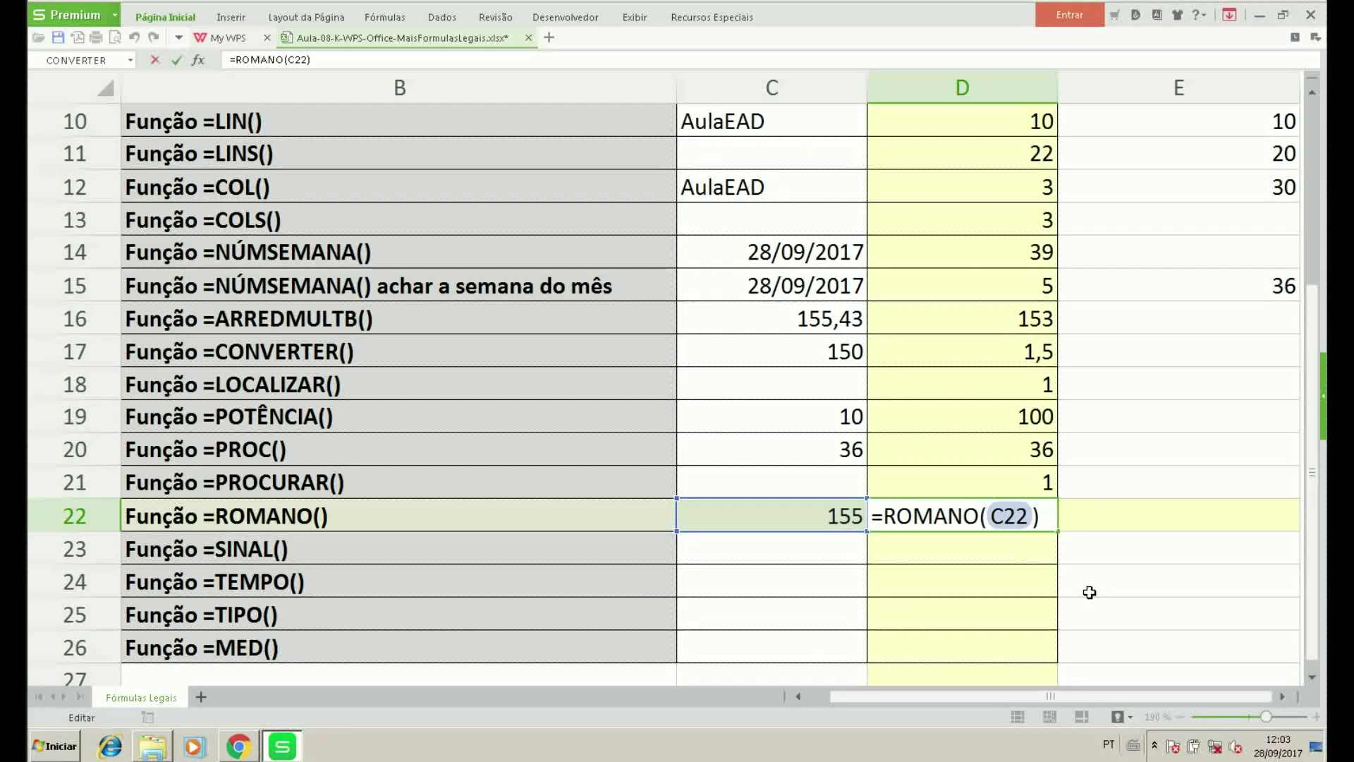
key("Return")
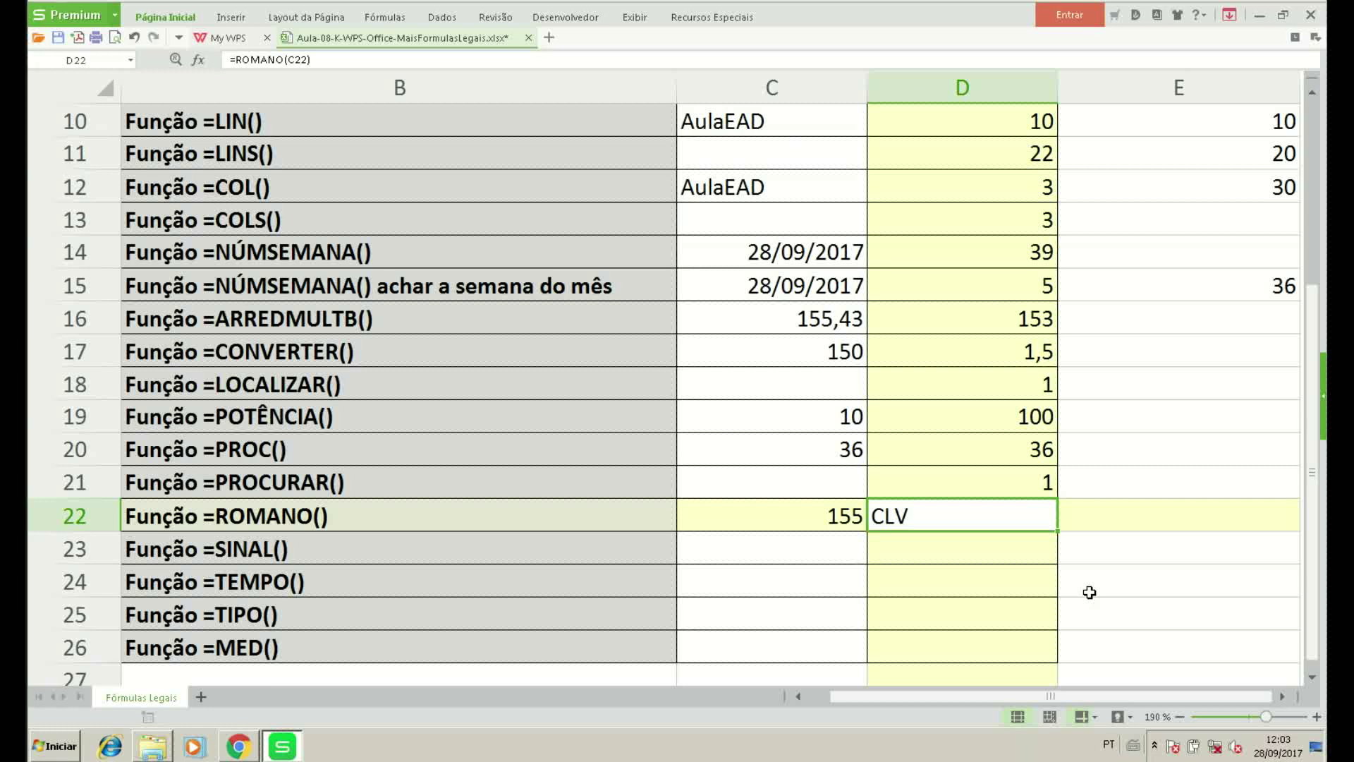
key("Return")
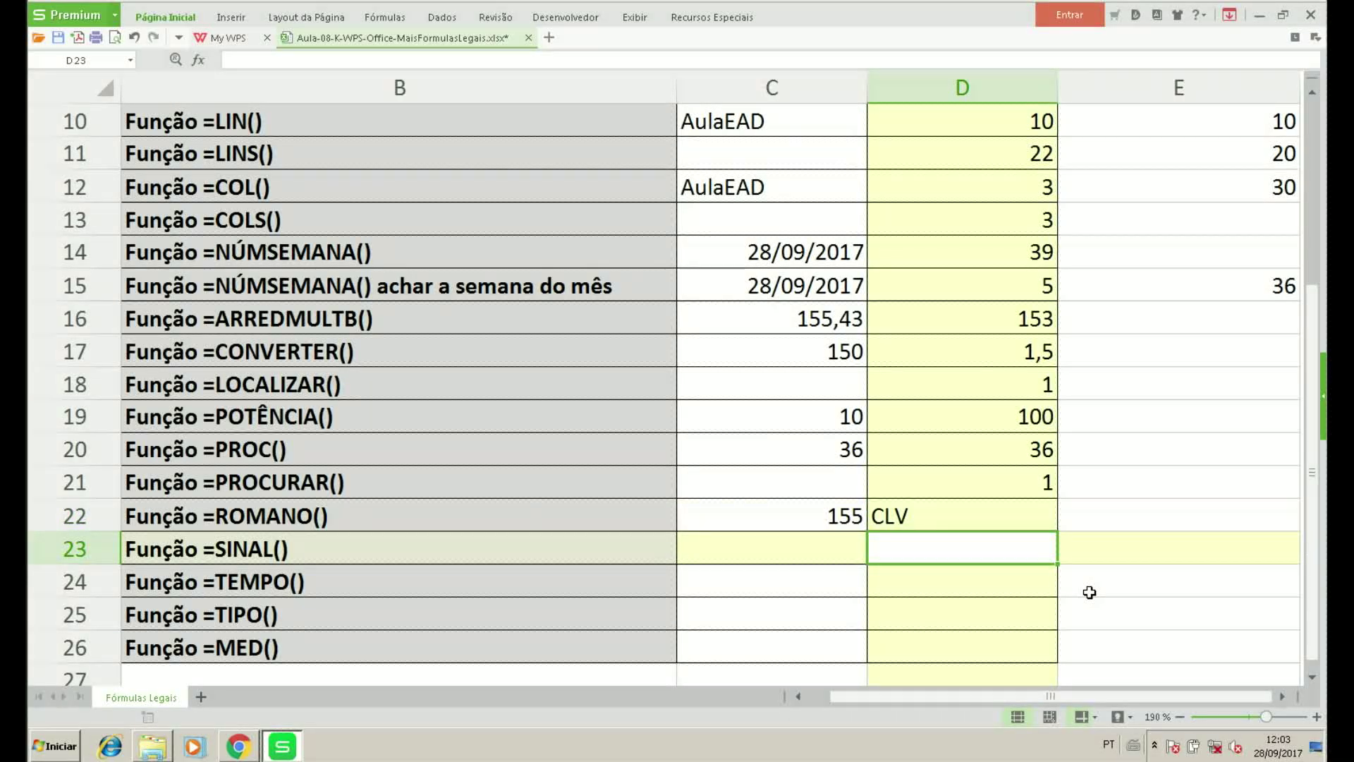
Enter =SINAL(C23) in D23.
type("=si")
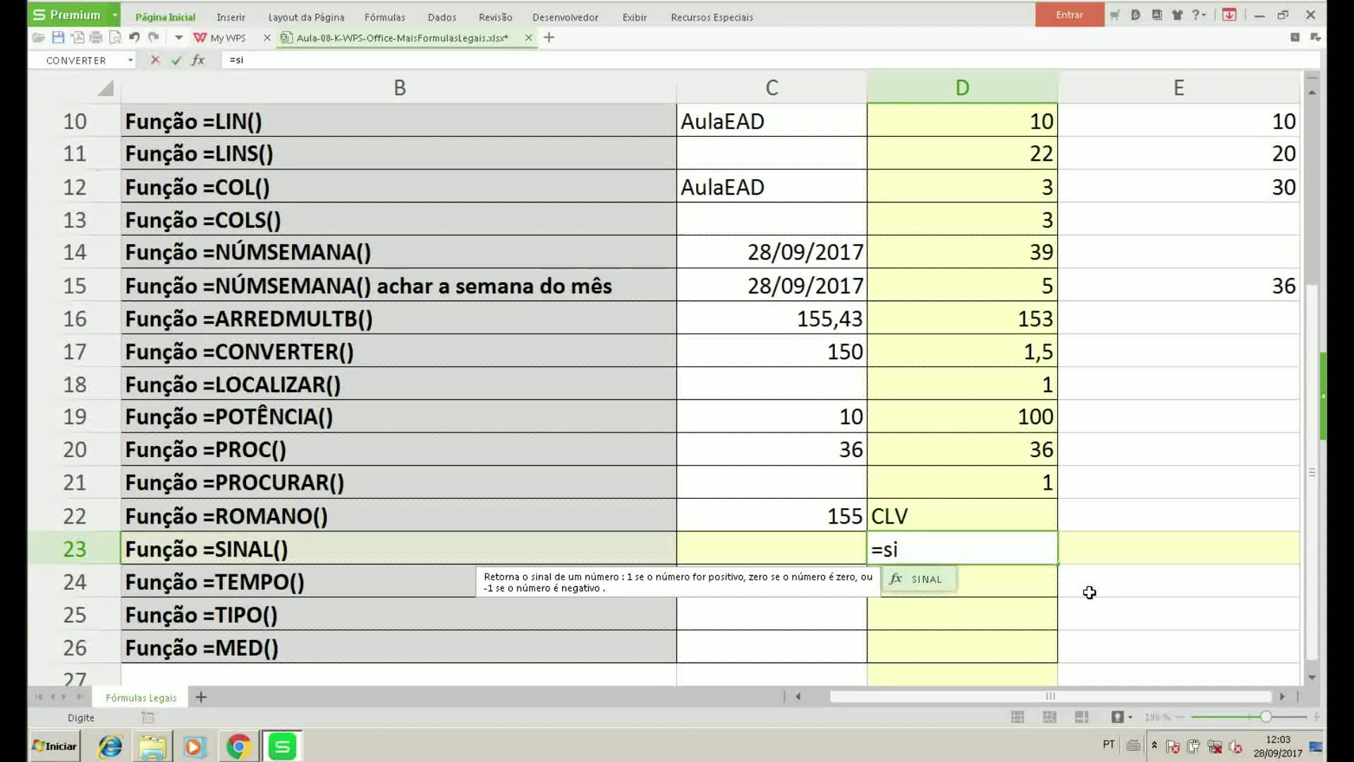
key("Tab")
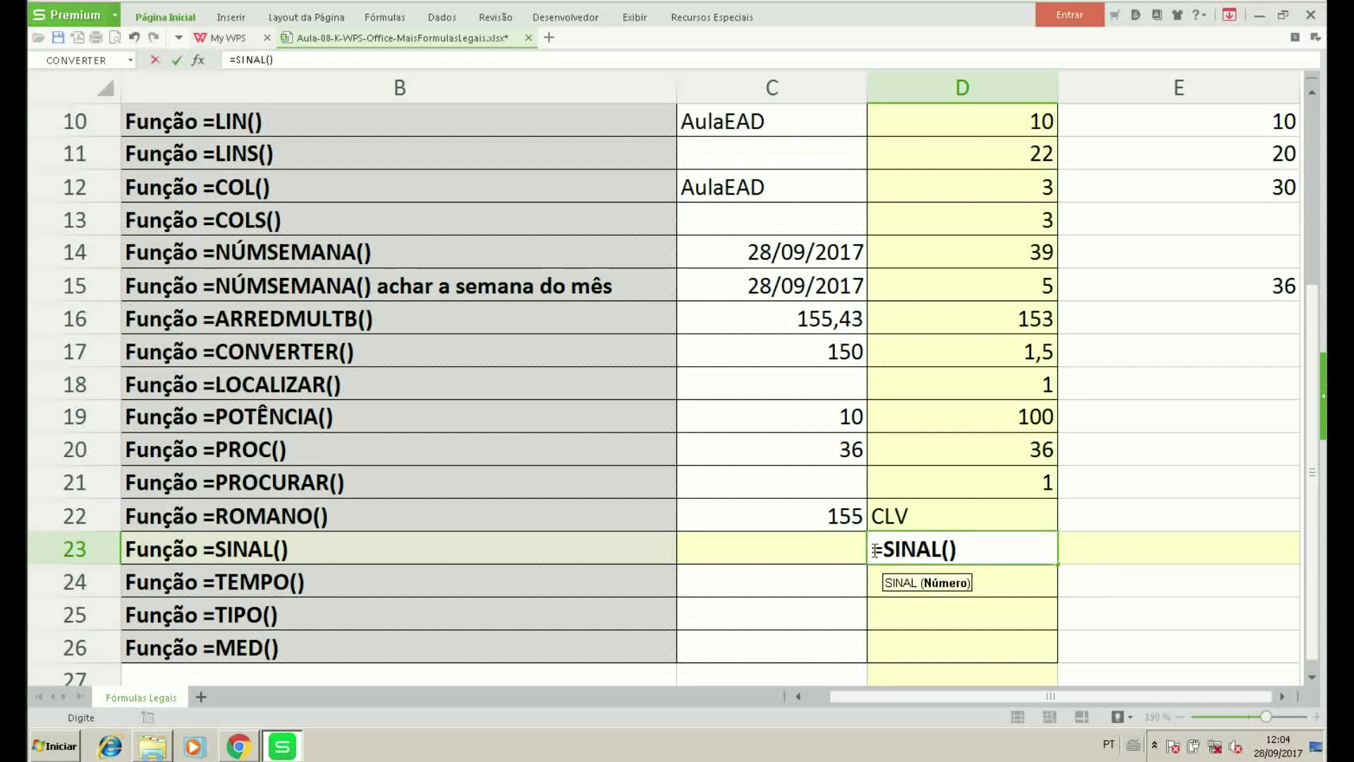
left_click(795, 551)
key("Return")
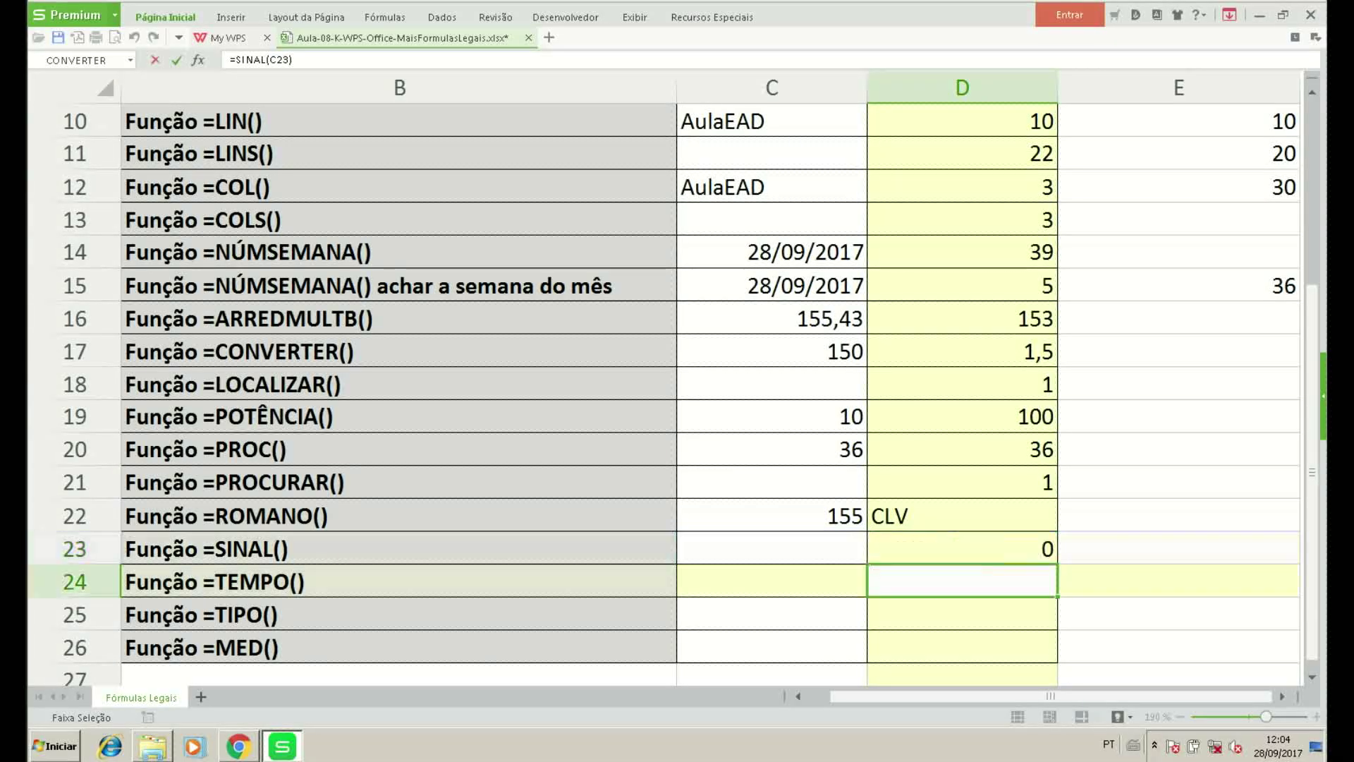
key("Up")
Set the C23 test value to 25, then to -25, so D23 returns -1.
key("Left")
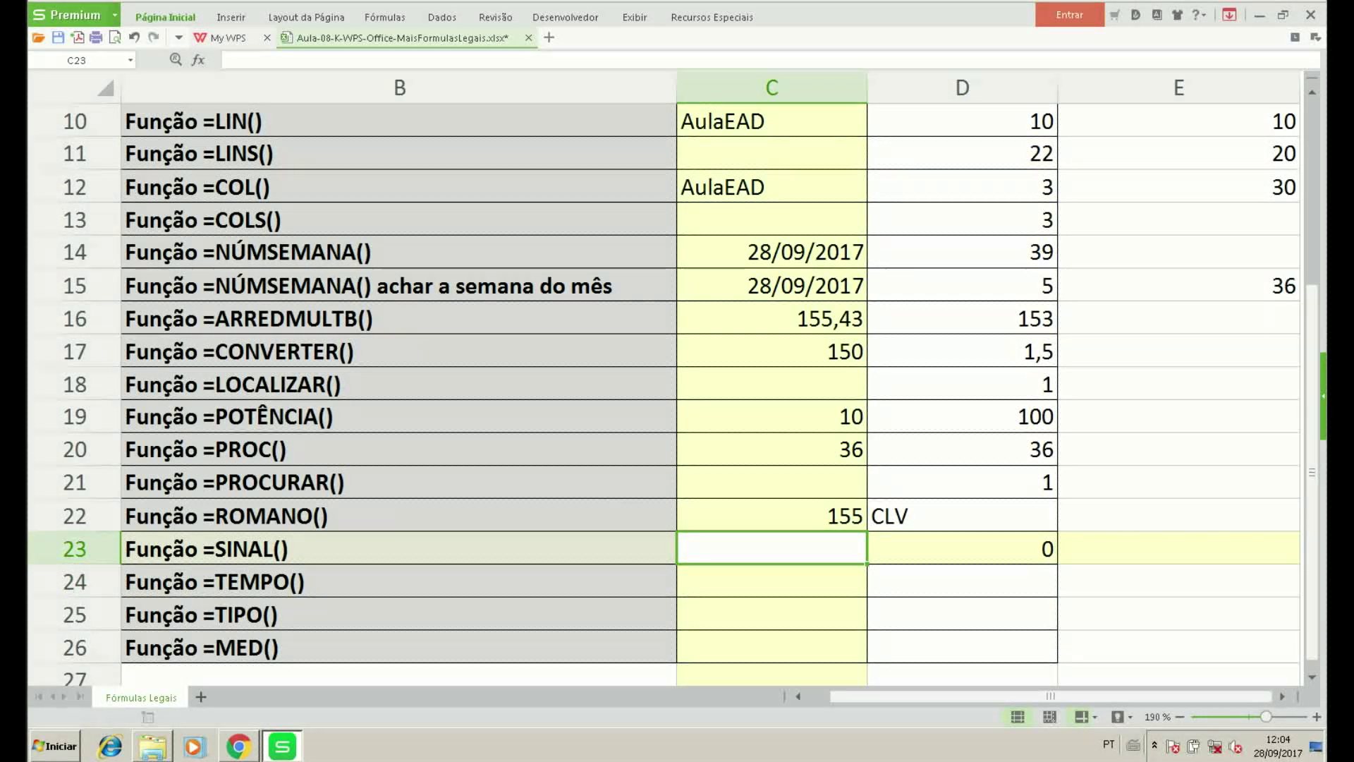
type("13")
key("BackSpace")
key("BackSpace")
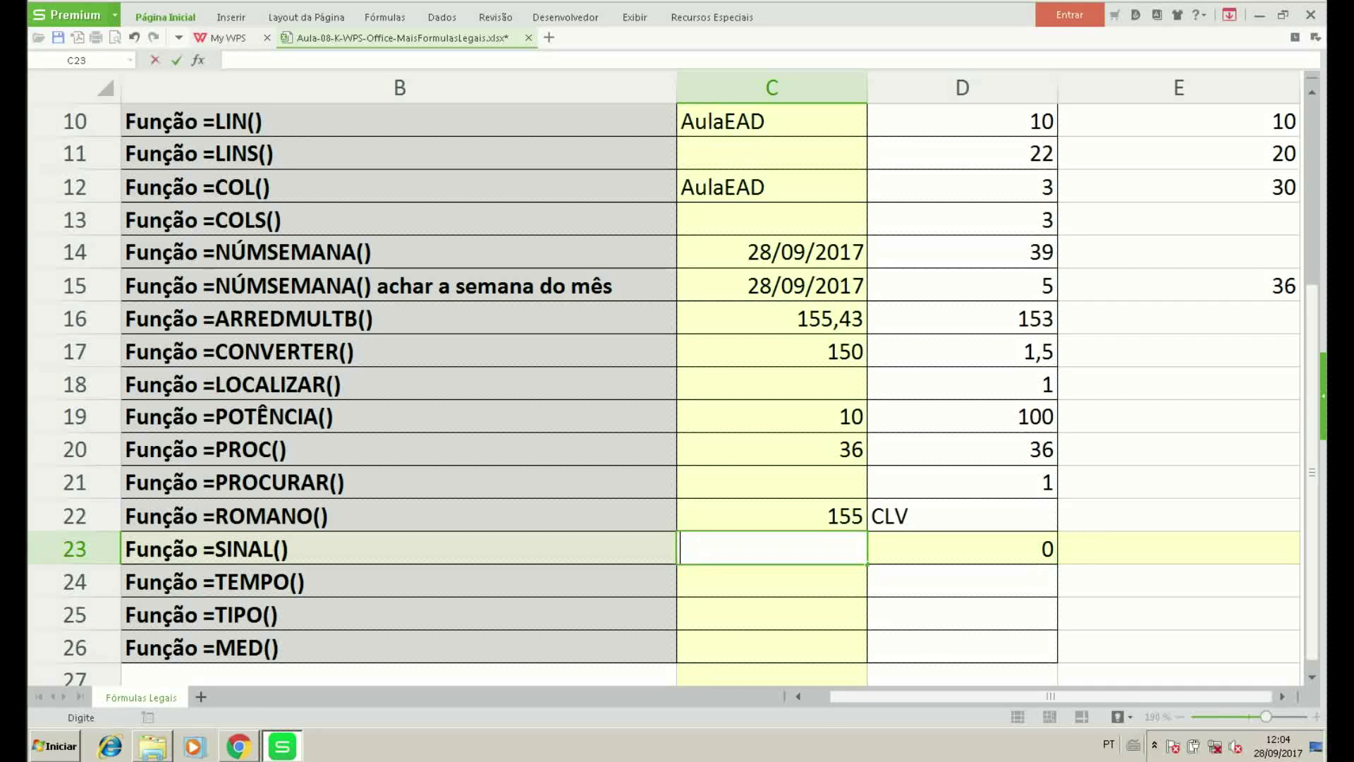
type("25")
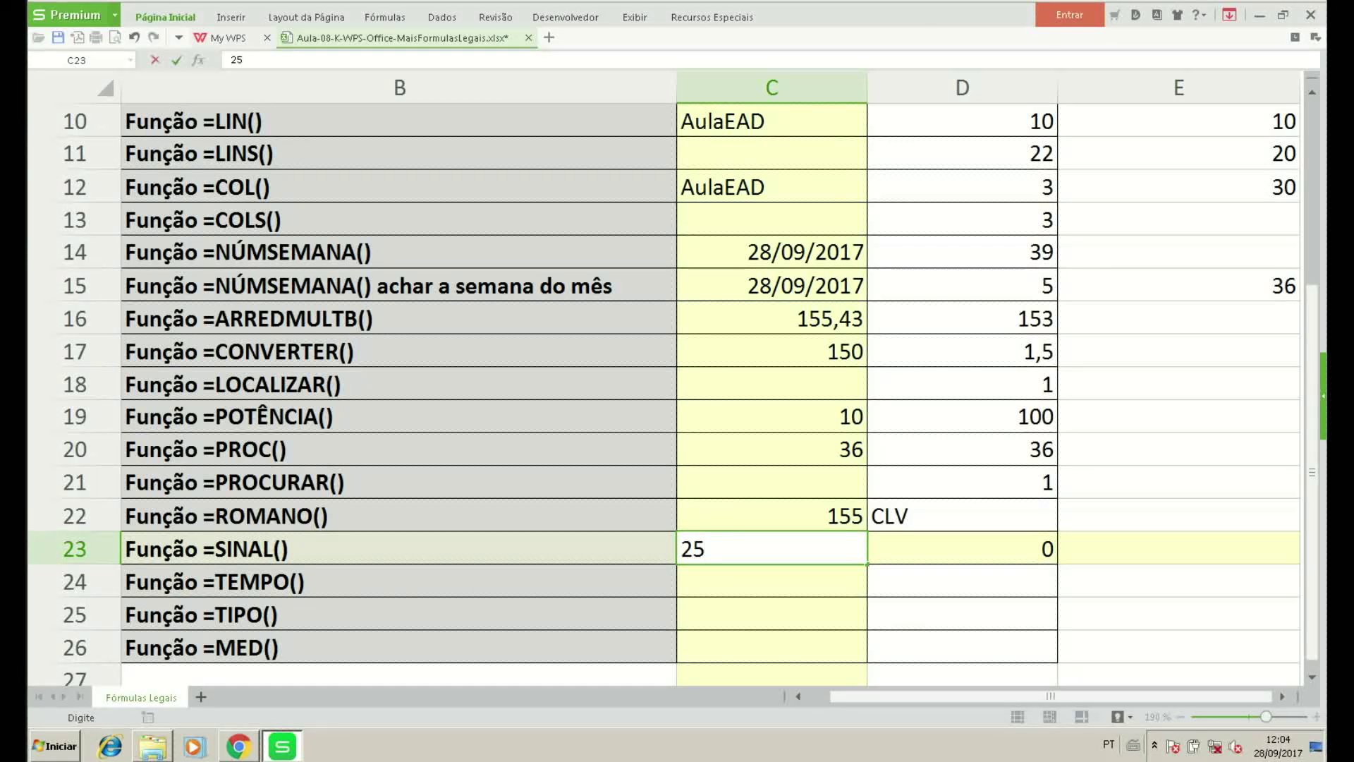
key("Return")
key("Up")
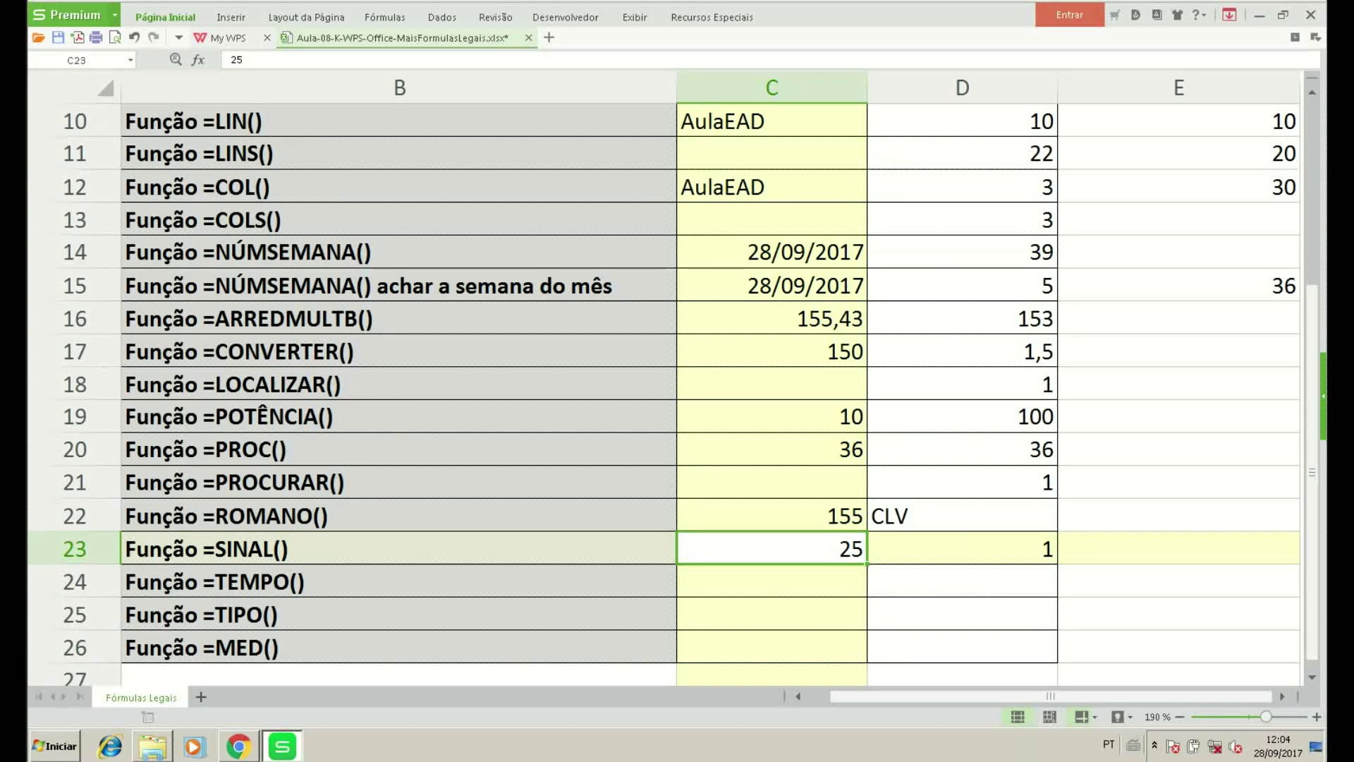
type("-")
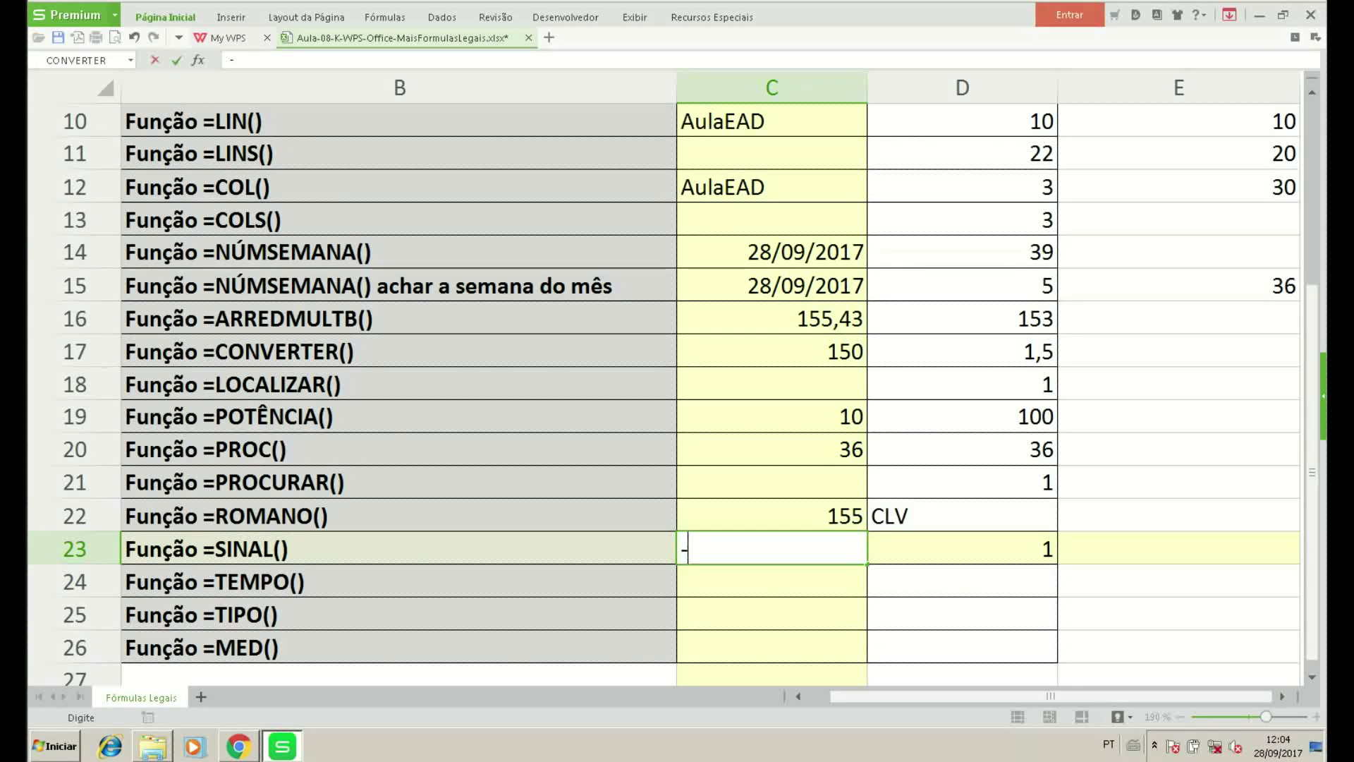
type("25")
key("Return")
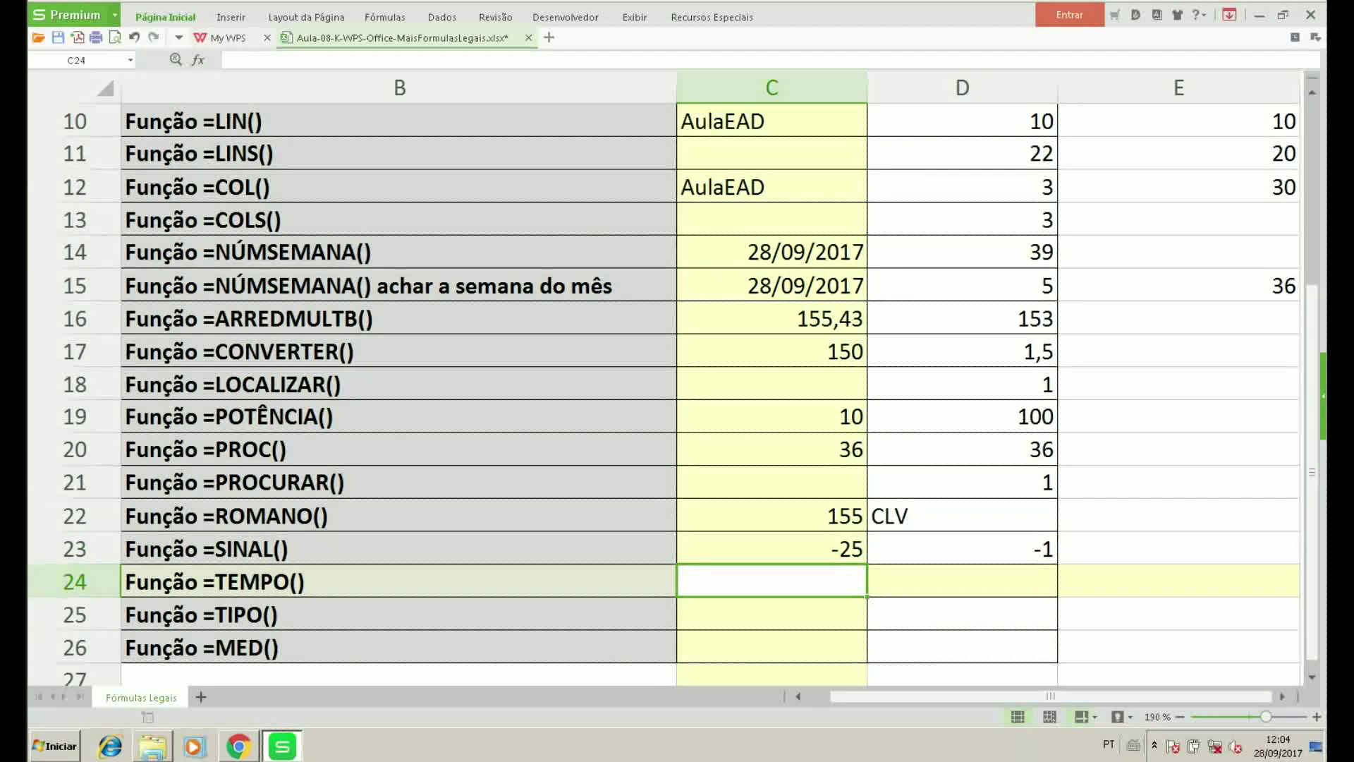
left_click(772, 548)
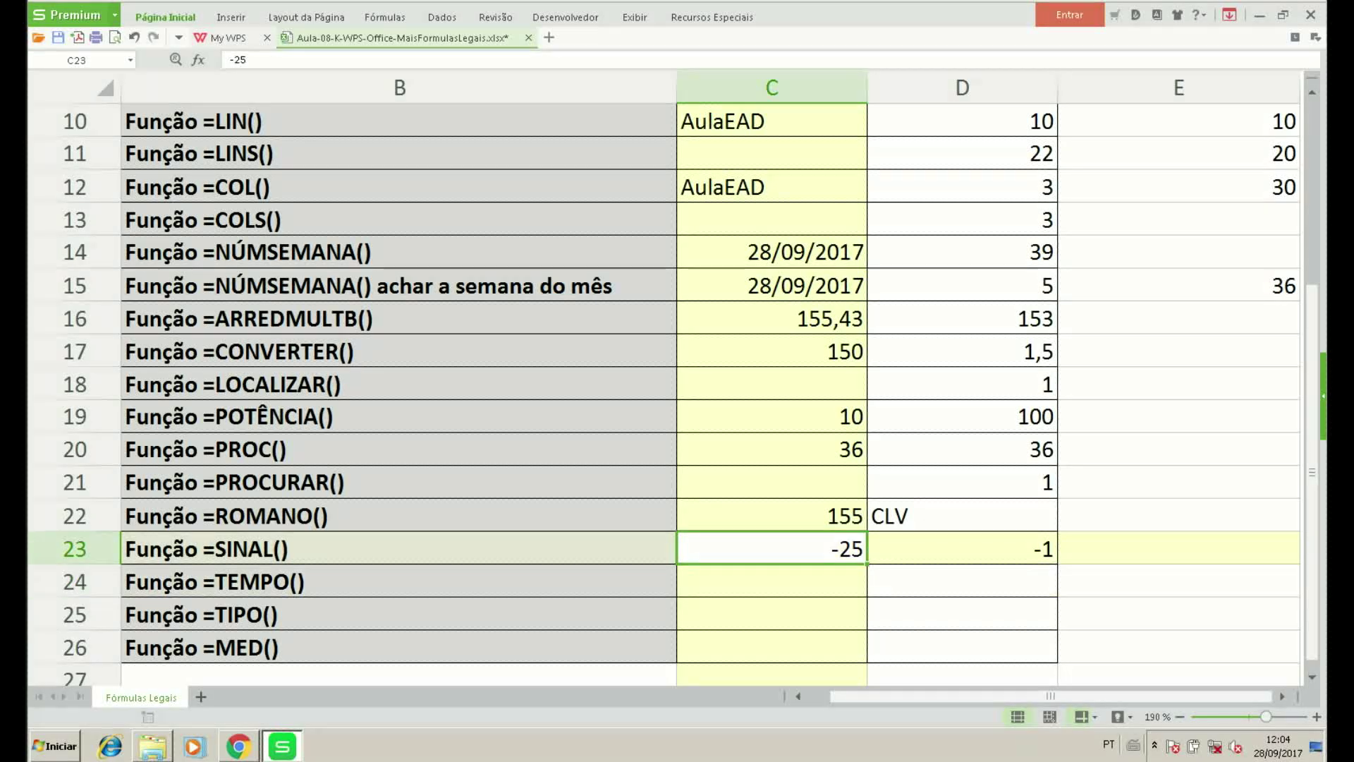
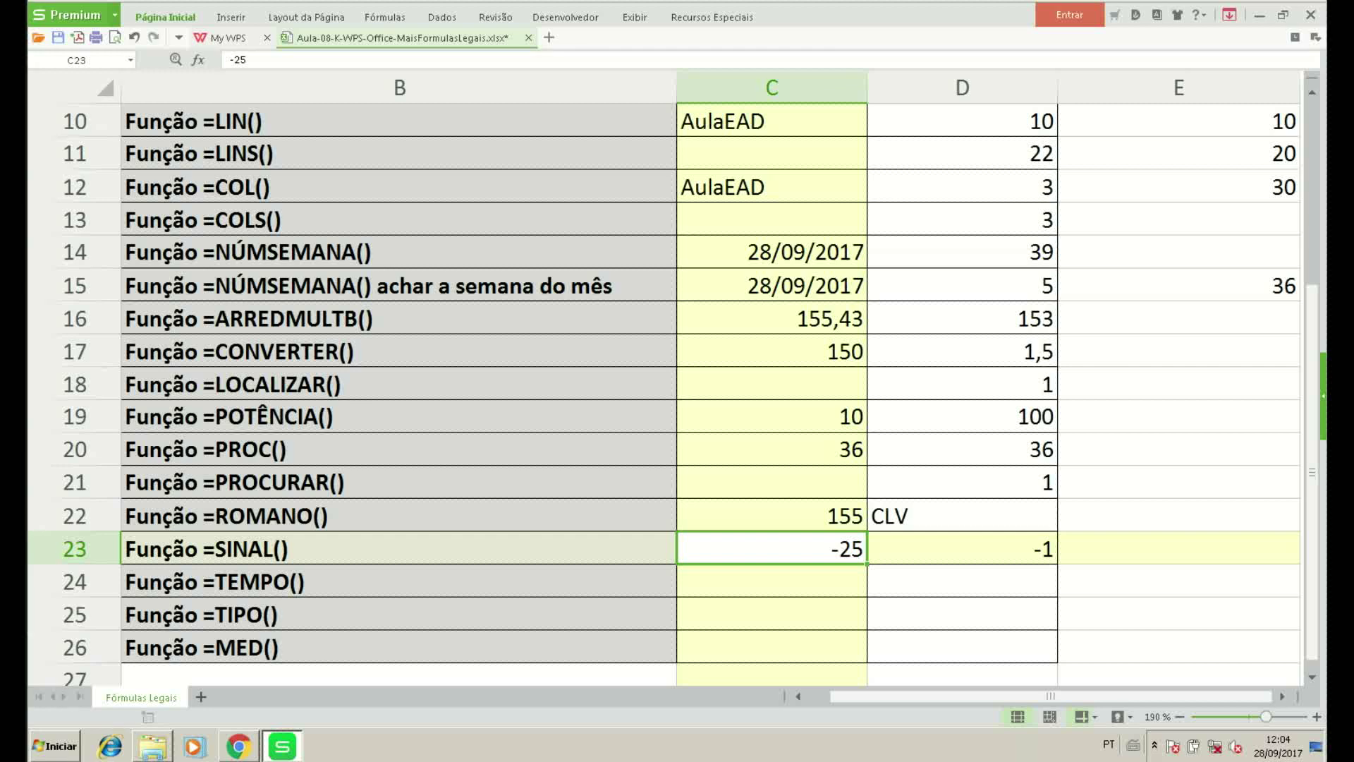
Start a TEMPO formula in D24 with HORA(C24) and MINUTO(C24) as its first arguments.
left_click(962, 581)
type("=te")
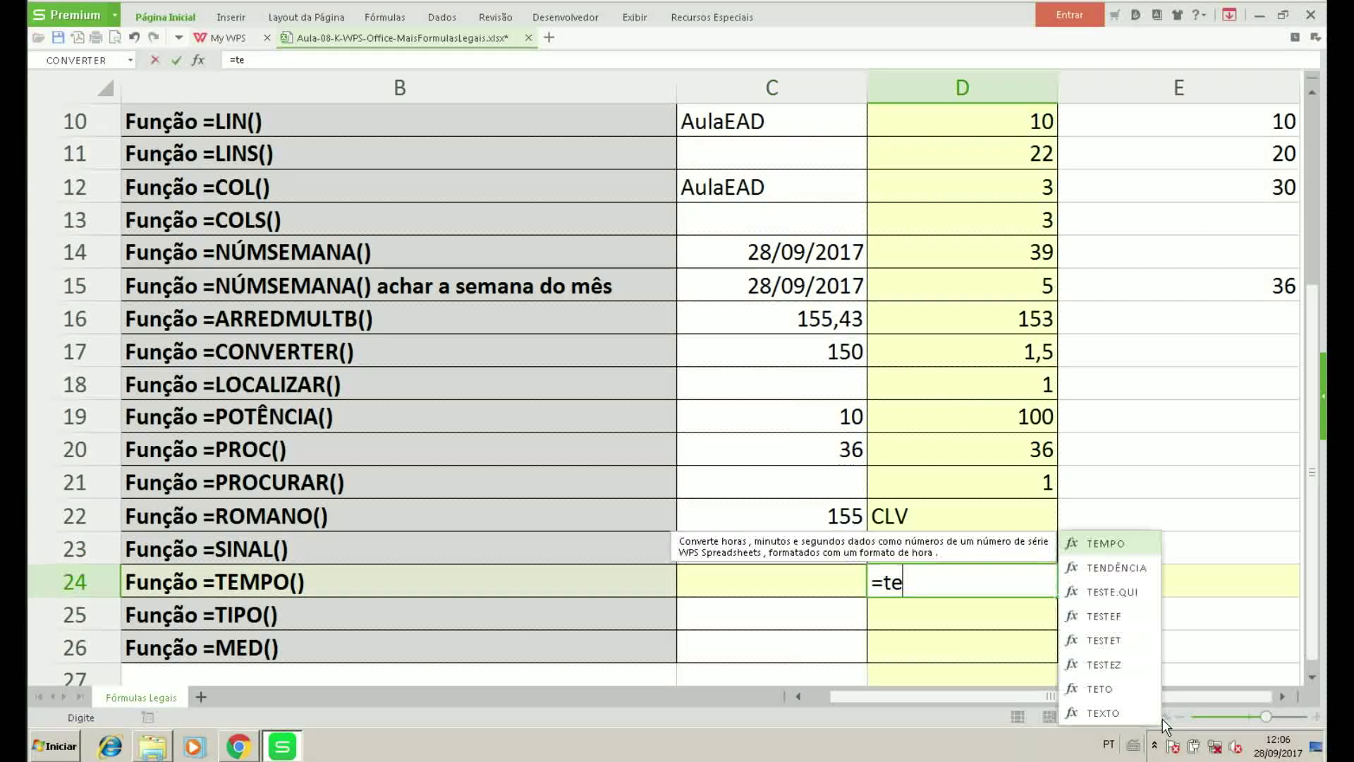
type("mpo(")
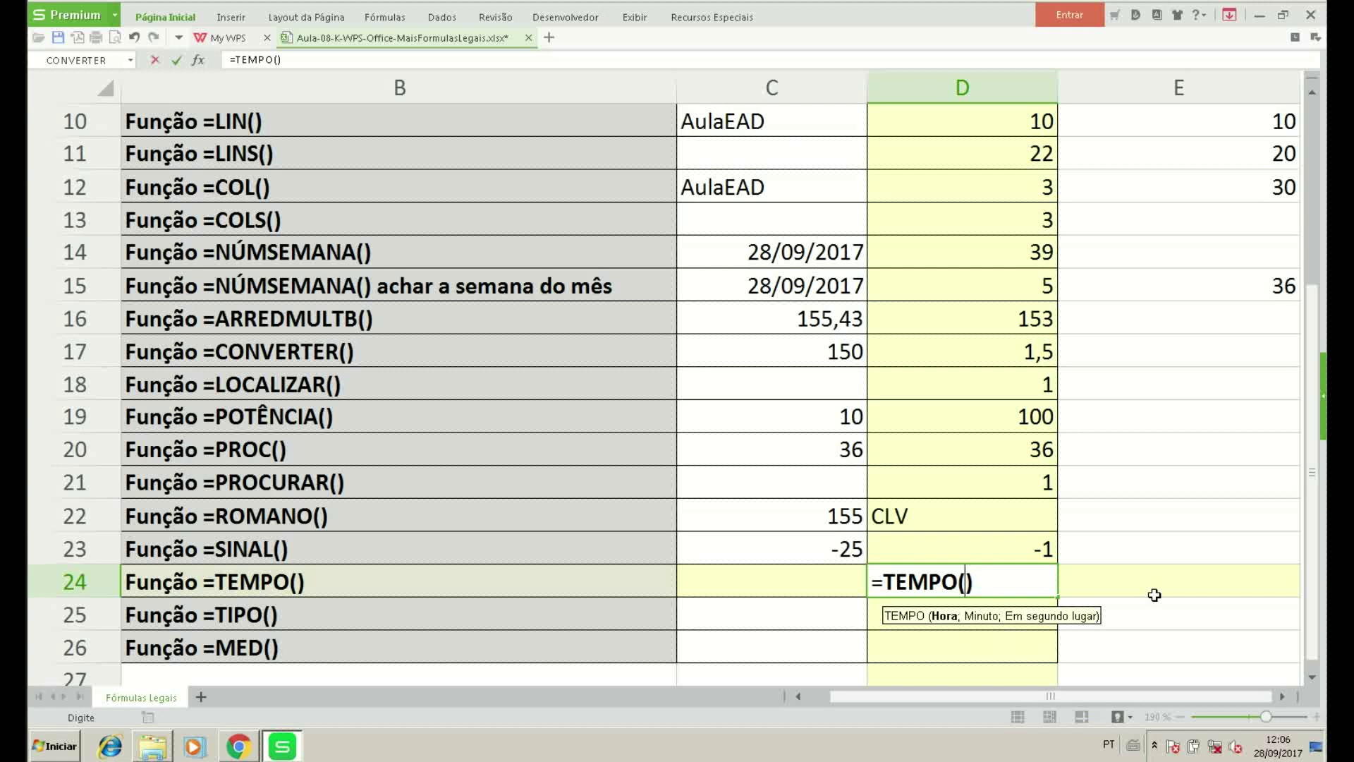
type("ho")
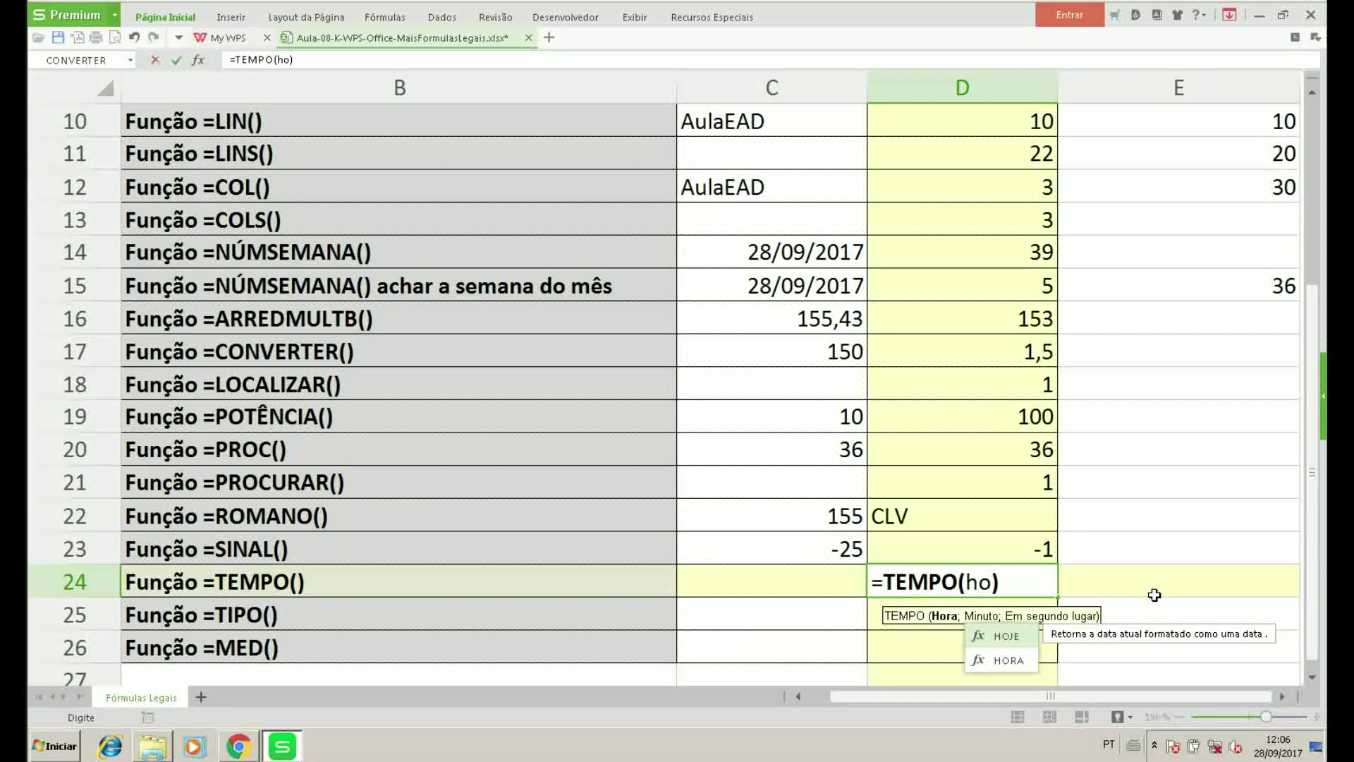
key("Tab")
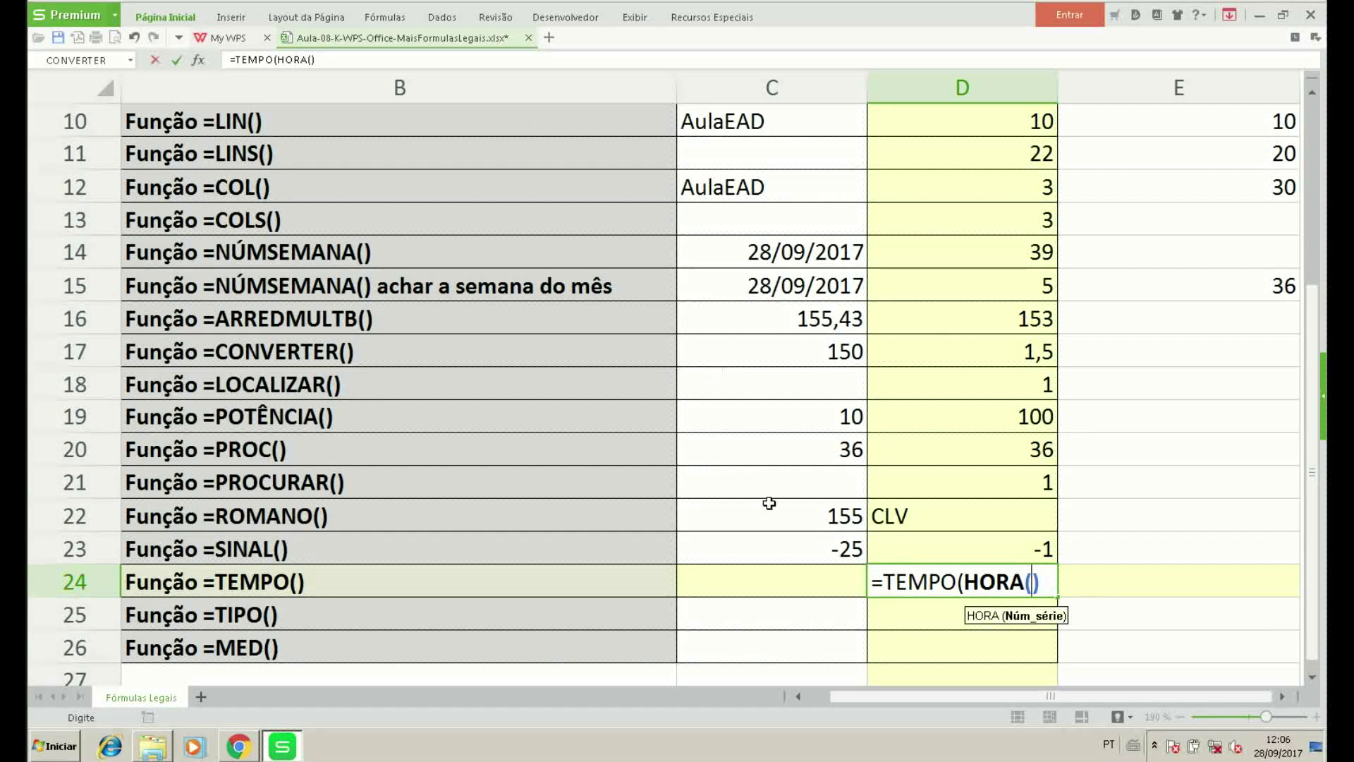
left_click(793, 580)
type(");")
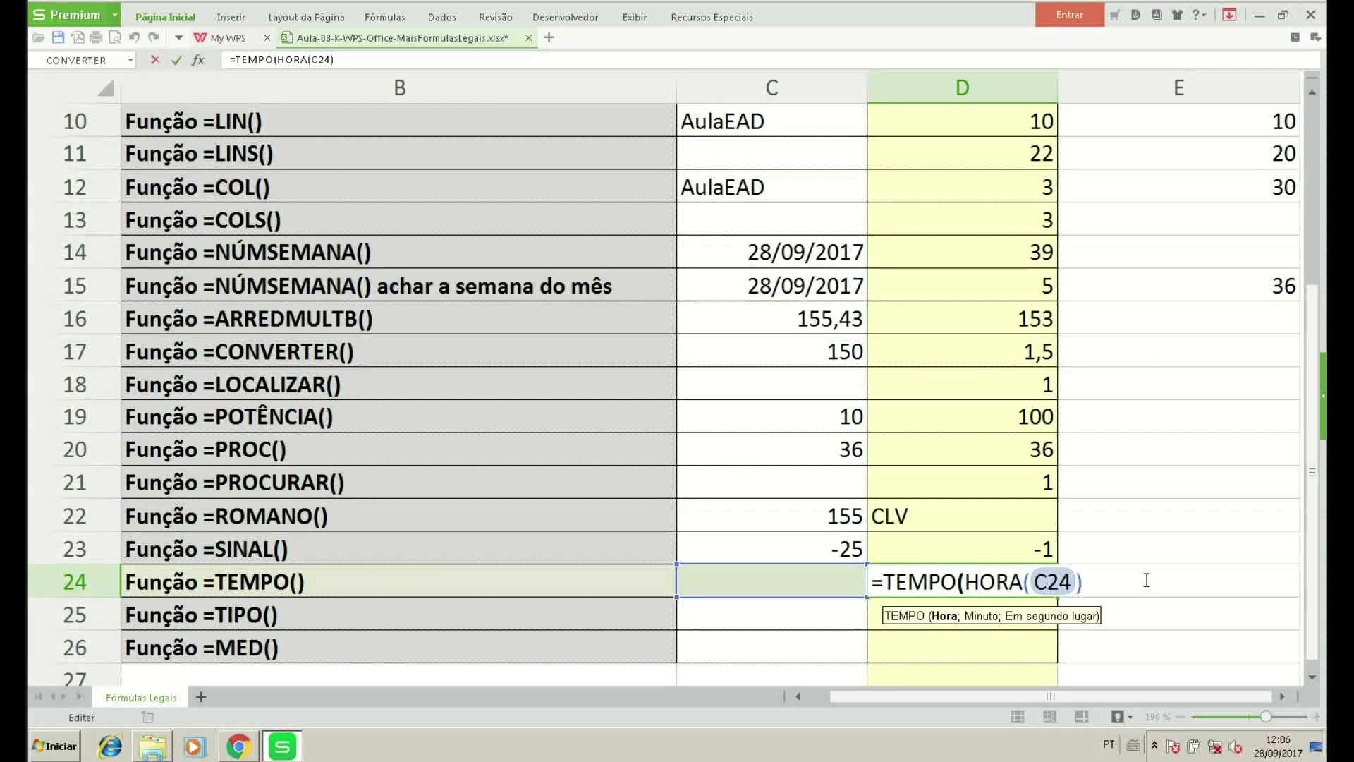
type("mi")
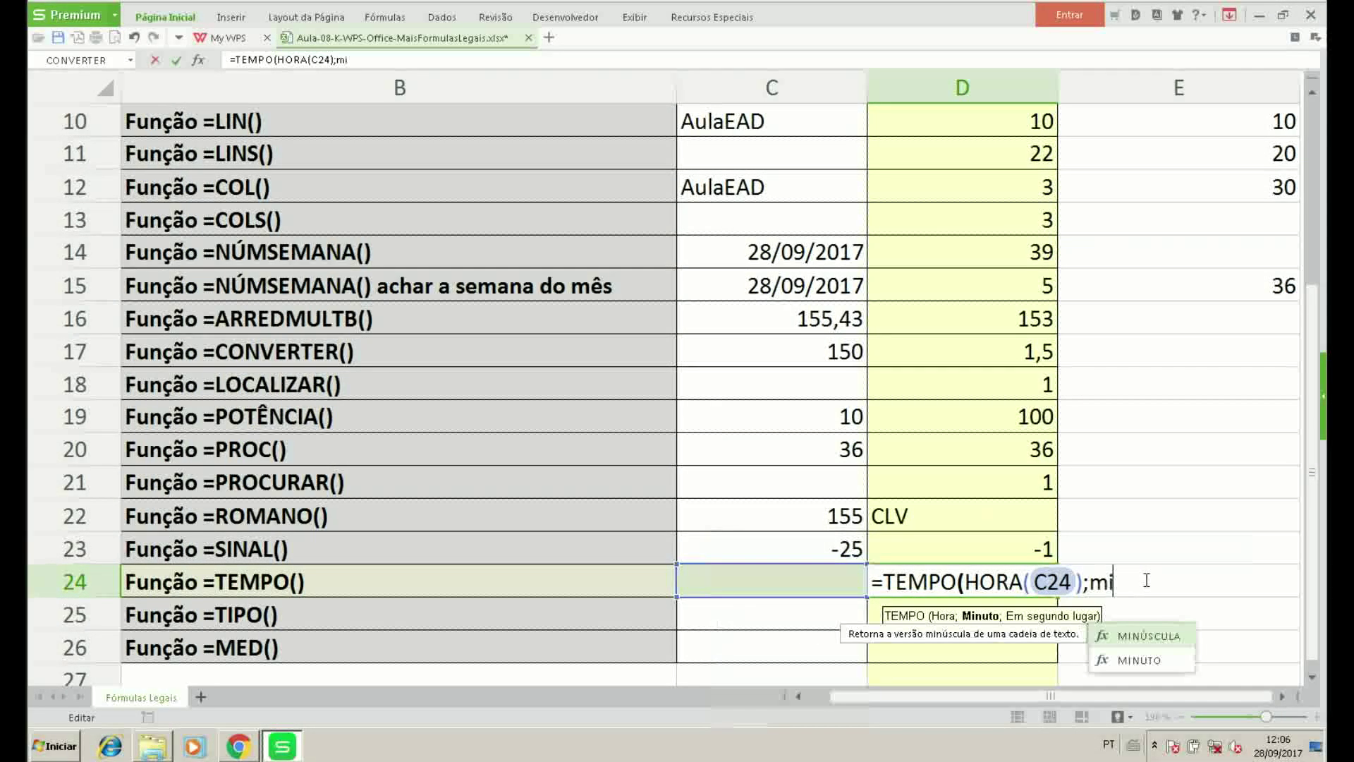
key("Down")
key("Tab")
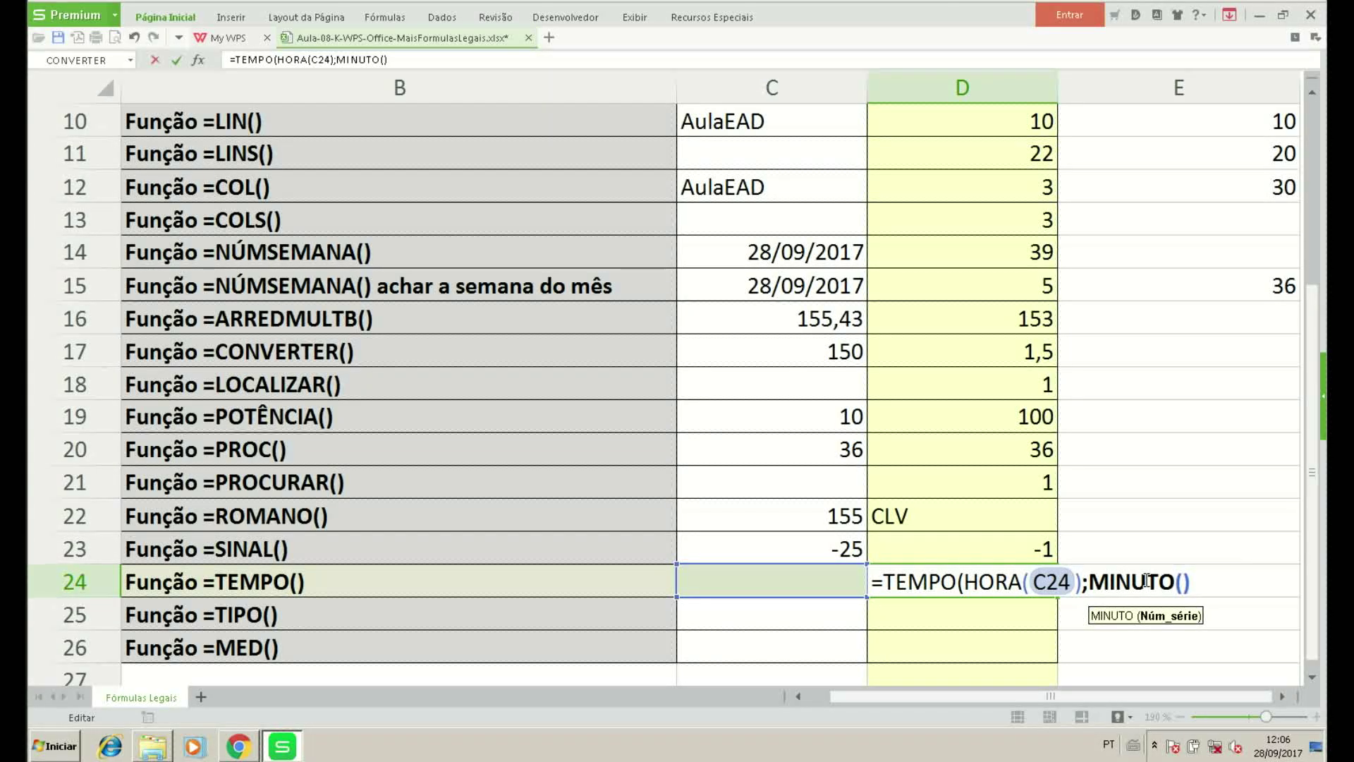
left_click(815, 579)
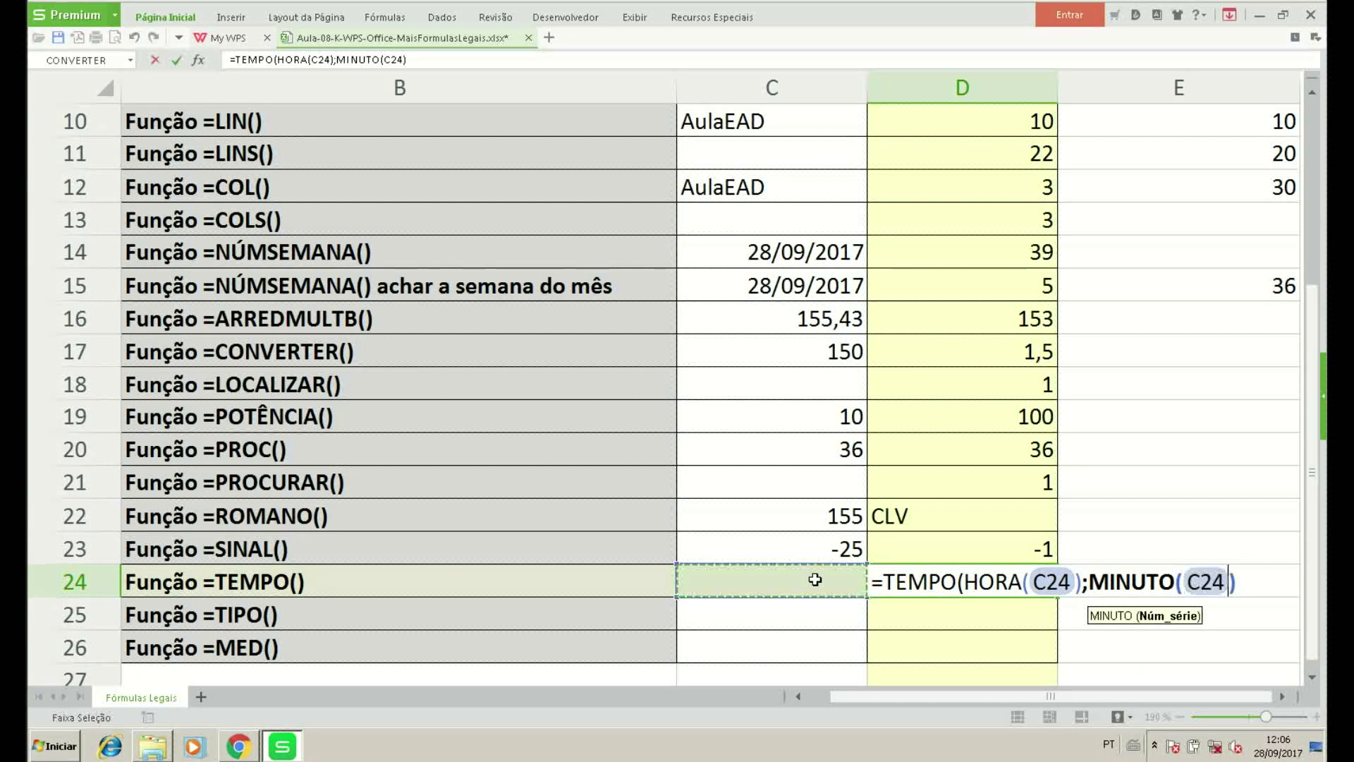
Complete D24 as =TEMPO(HORA(C24);MINUTO(C24);SEGUNDO(C24)), showing 12:00 AM.
type(");")
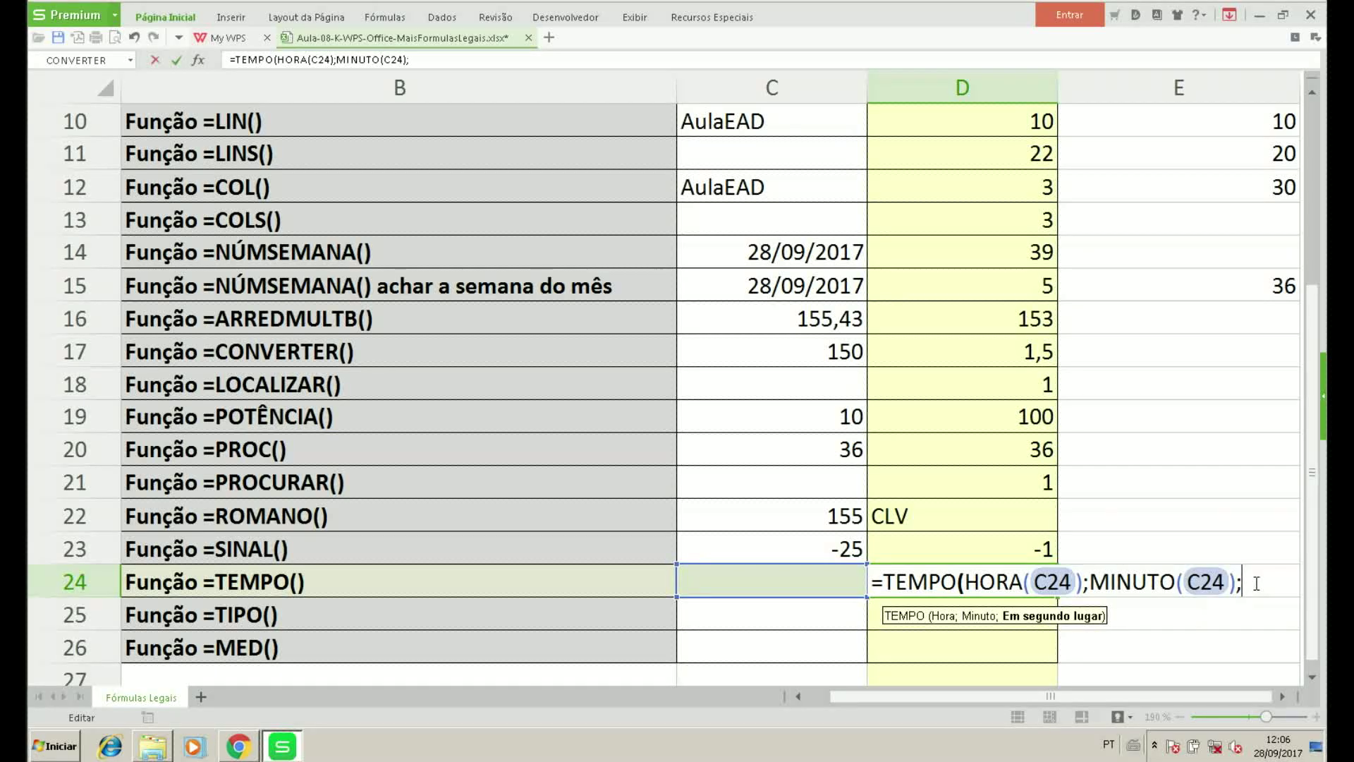
type("se")
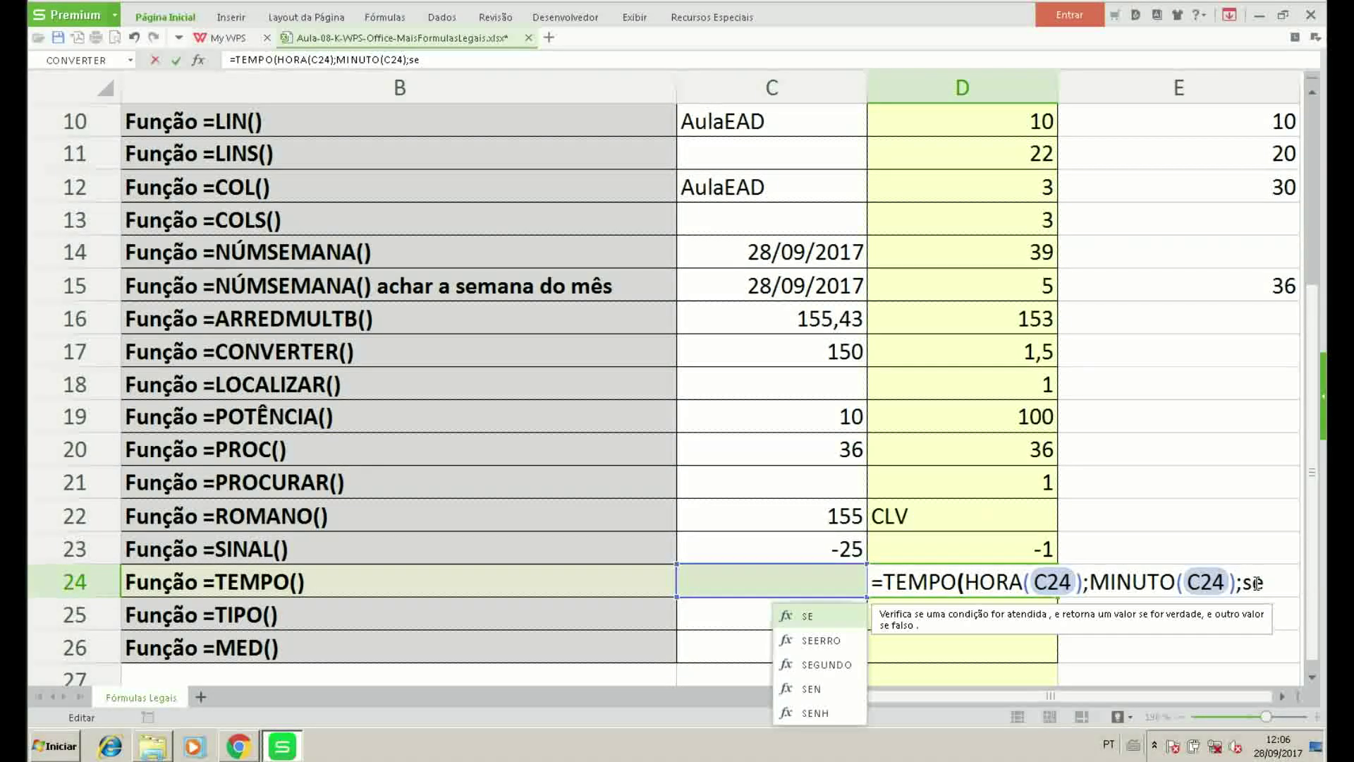
key("Down")
key("Down")
key("Tab")
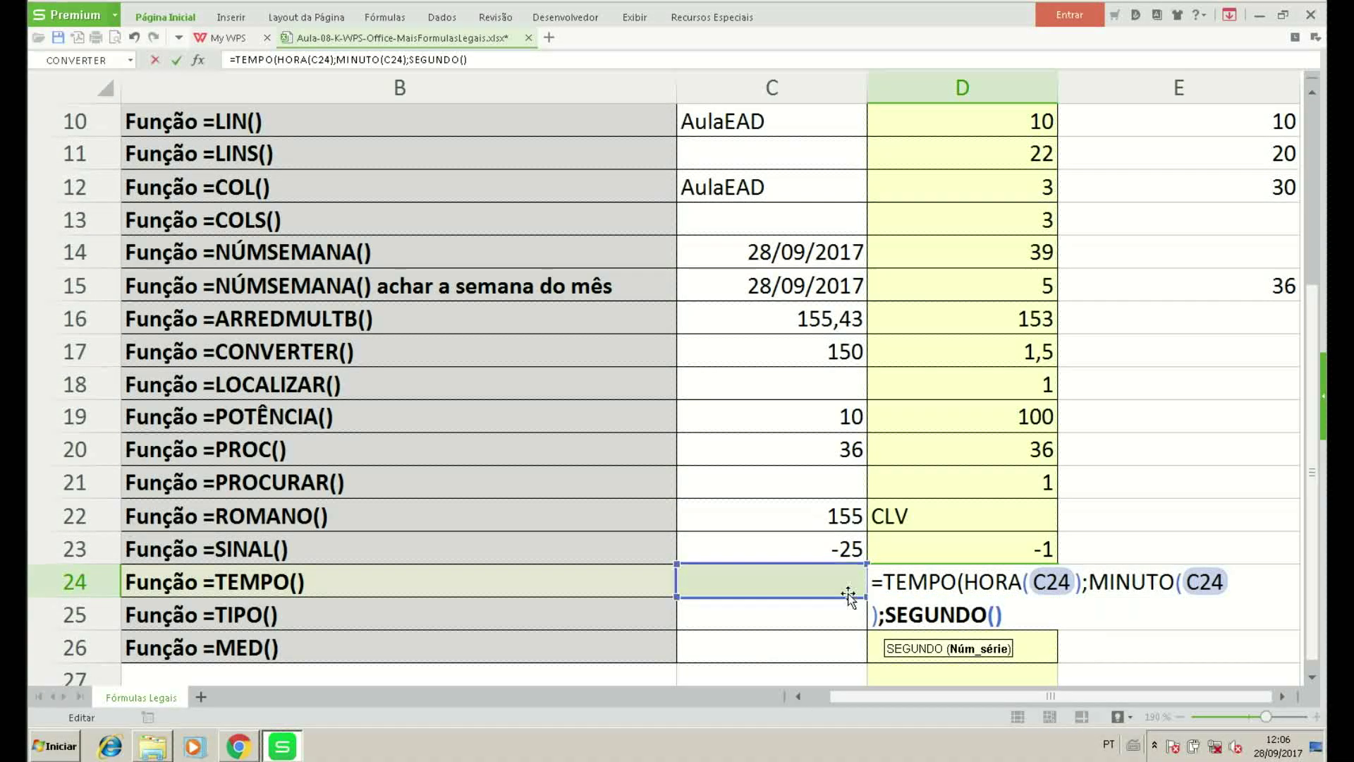
left_click(812, 581)
type(")")
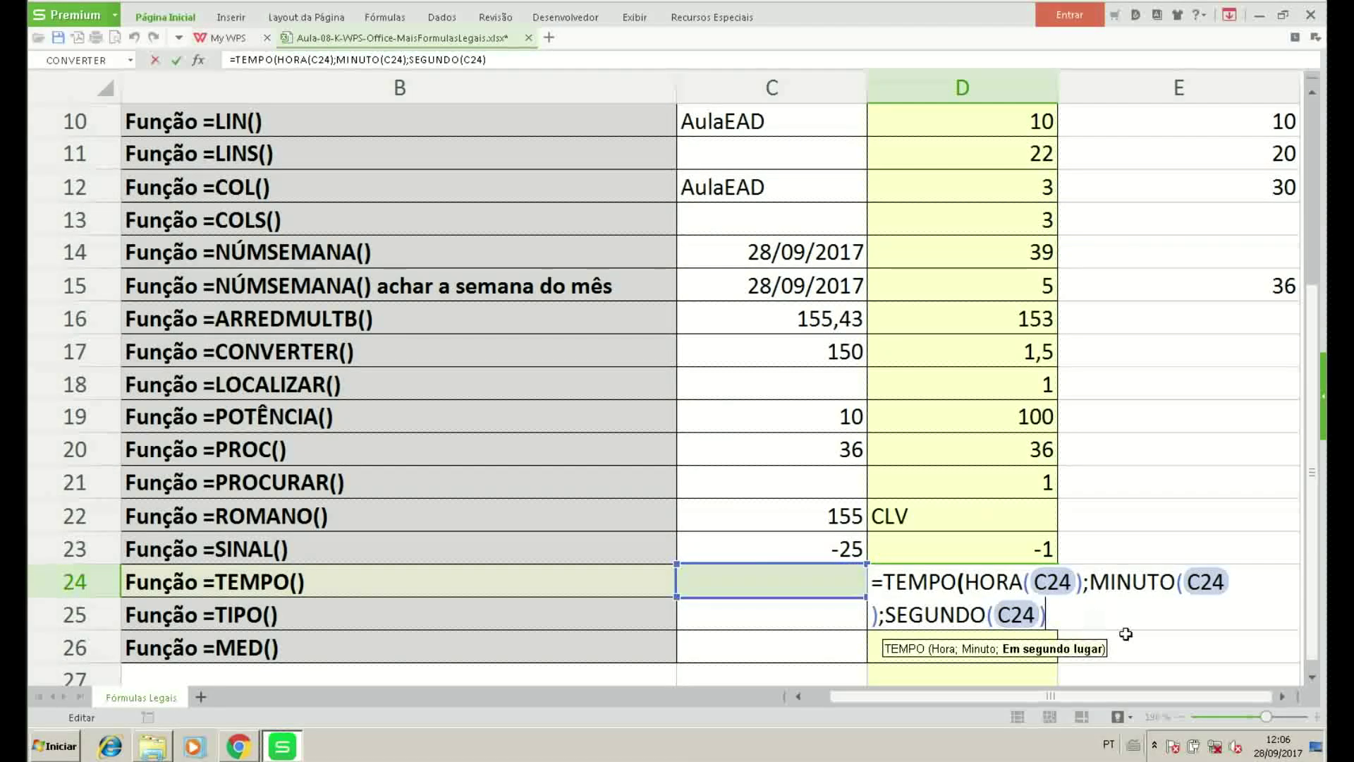
type(")")
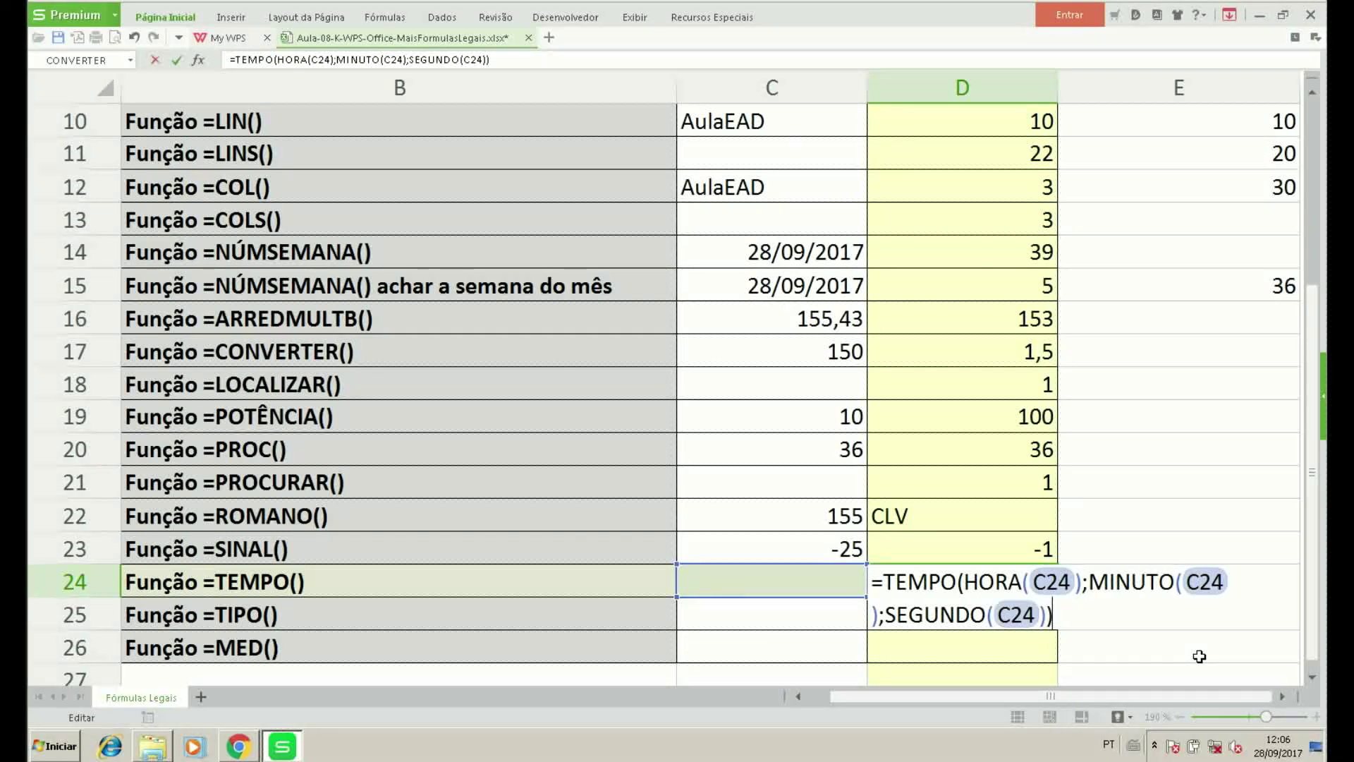
key("Return")
key("Up")
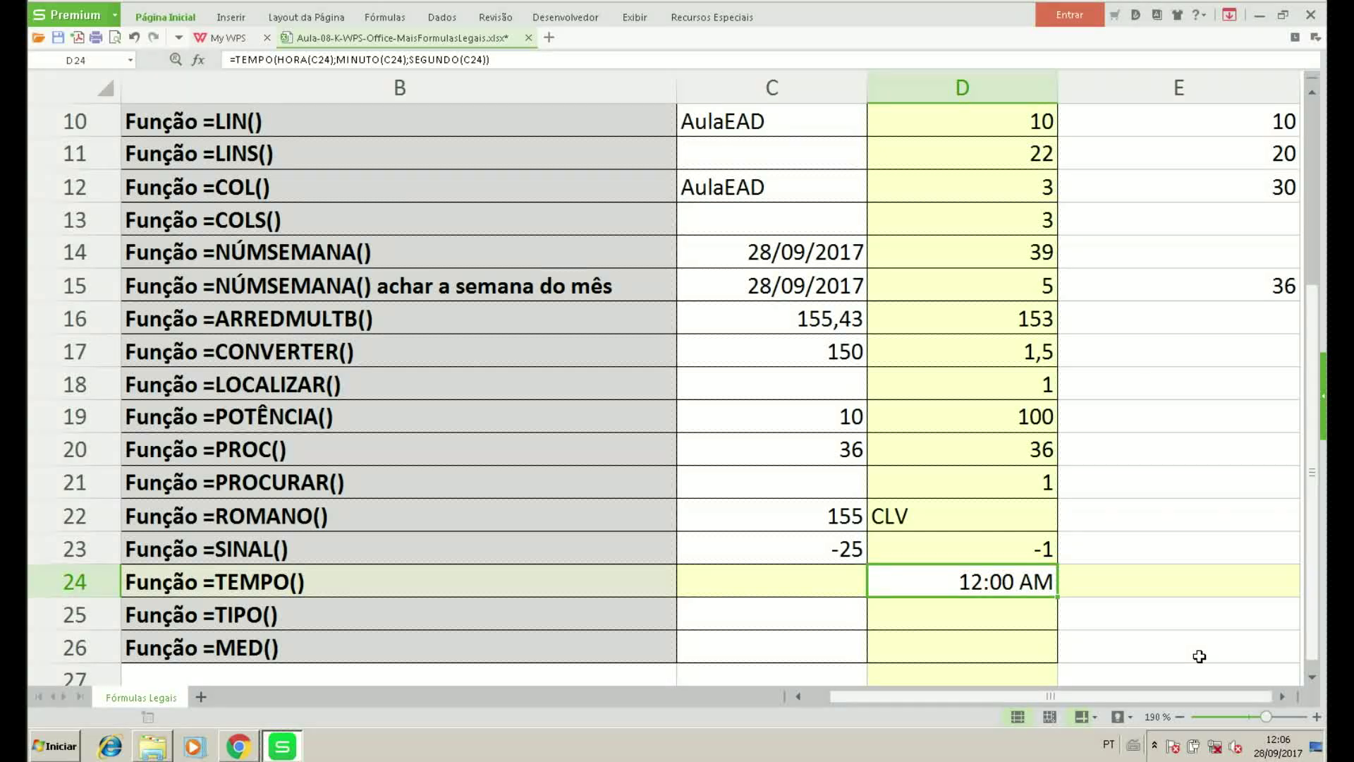
key("Left")
Enter =AGORA() in C24 so the TEMPO result in D24 reads 12:07 PM.
type("=")
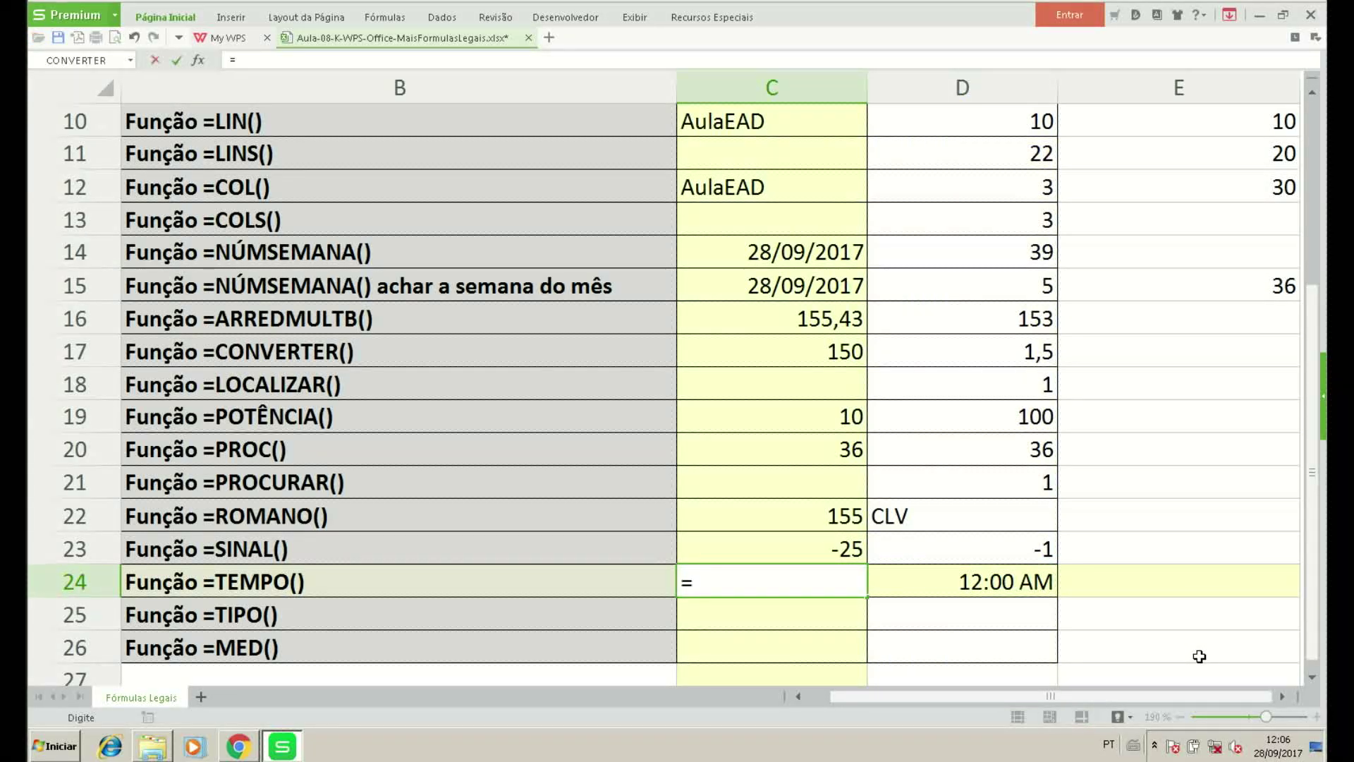
type("ago")
key("Tab")
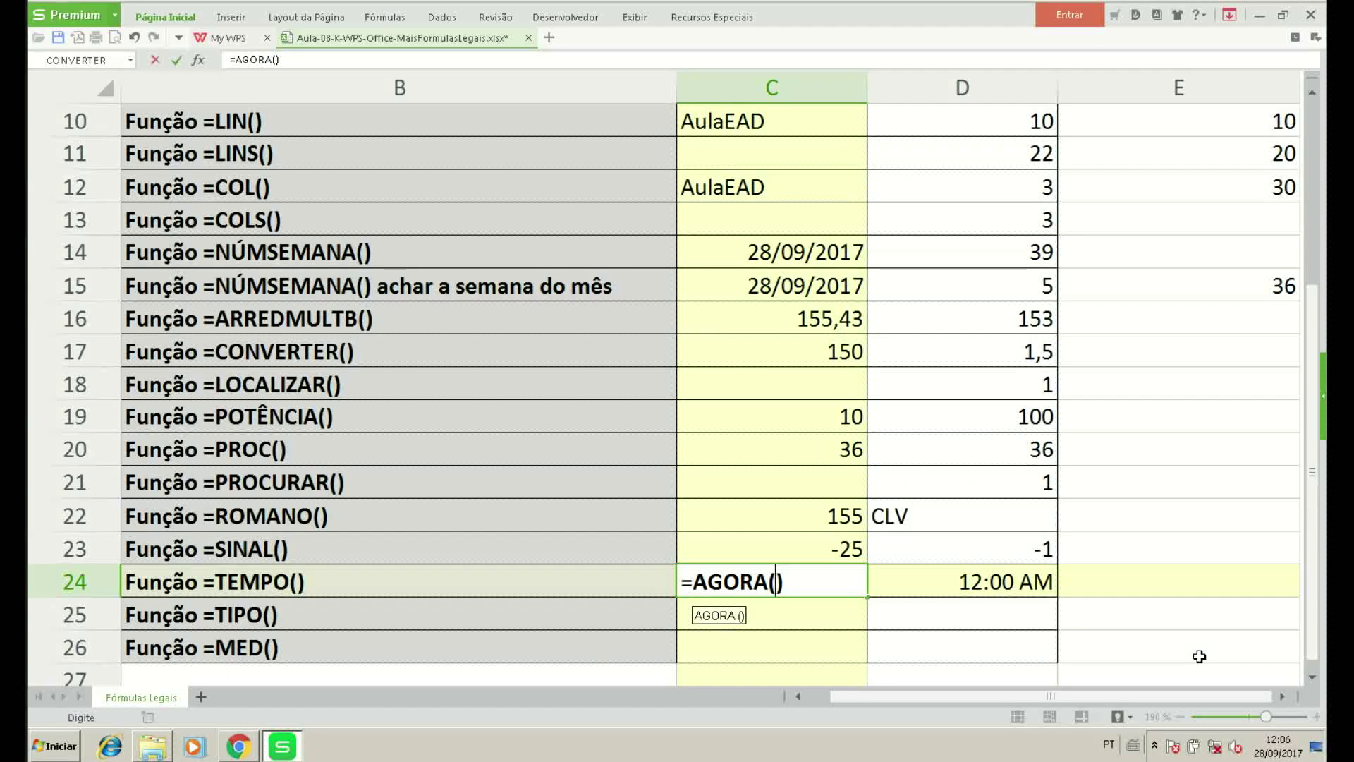
key("Return")
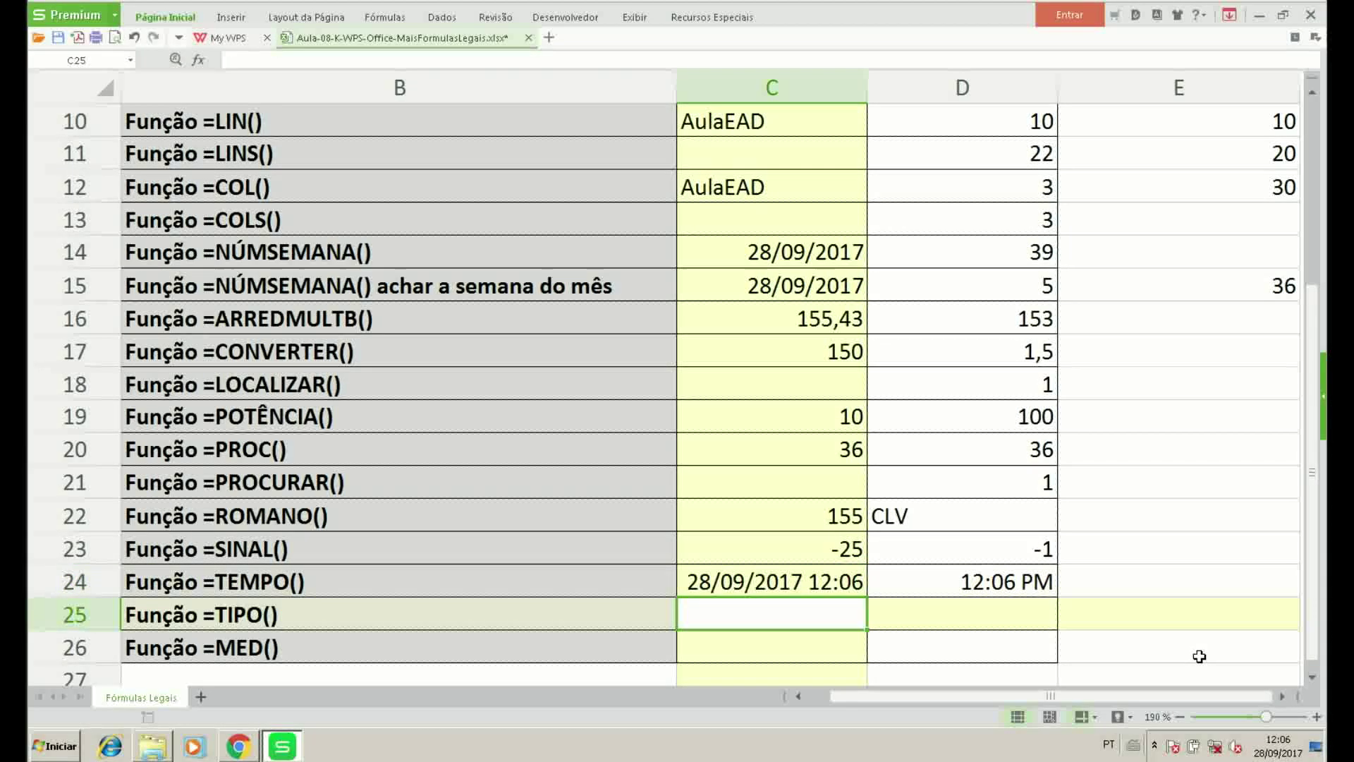
key("Up")
key("Right")
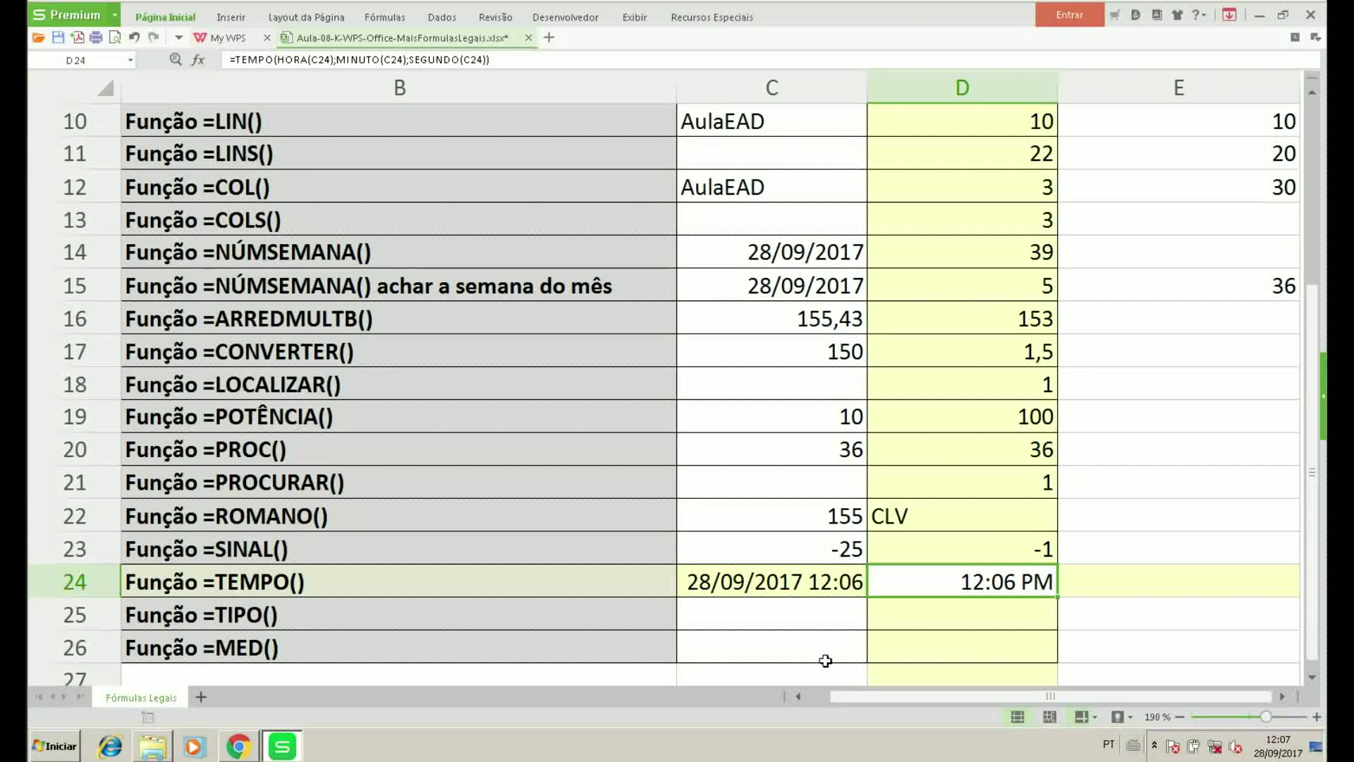
key("Return")
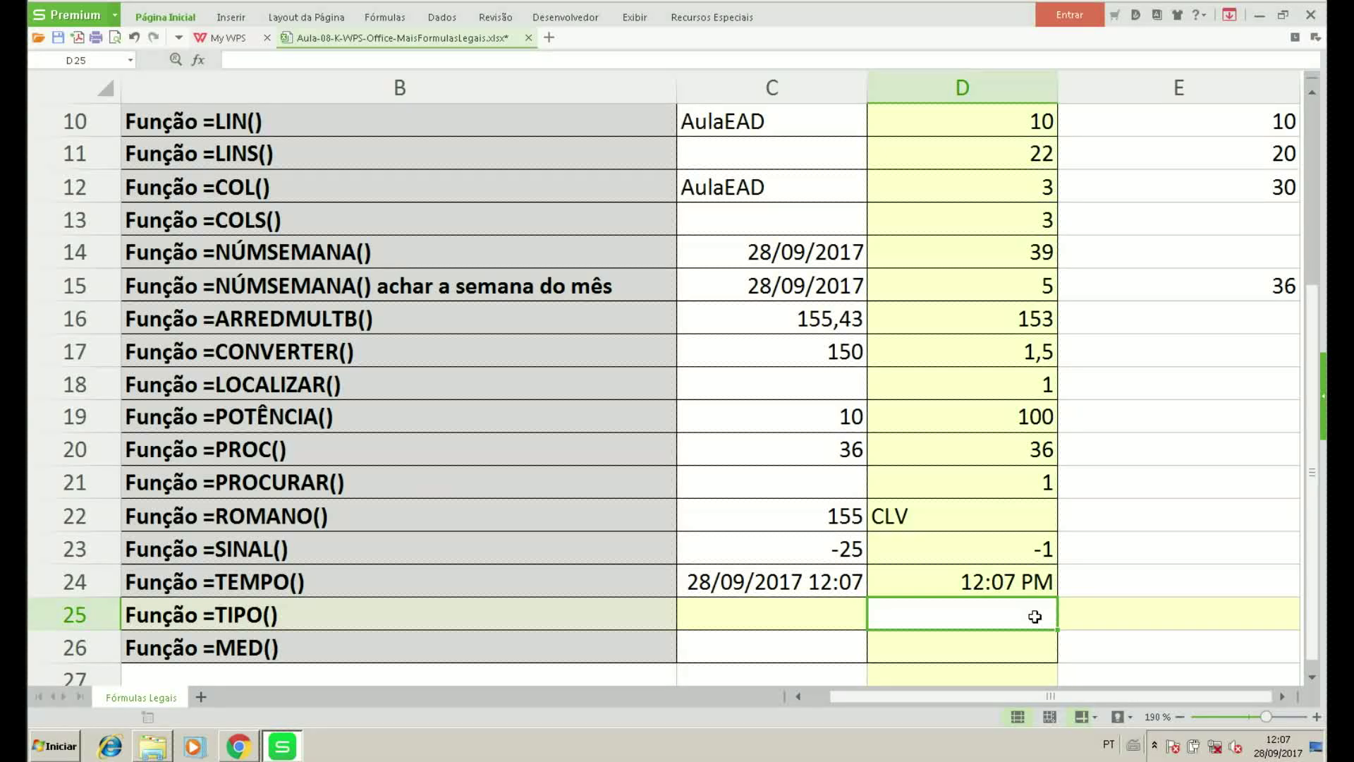
Enter =TIPO(C25) in D25.
type("=ti")
key("Tab")
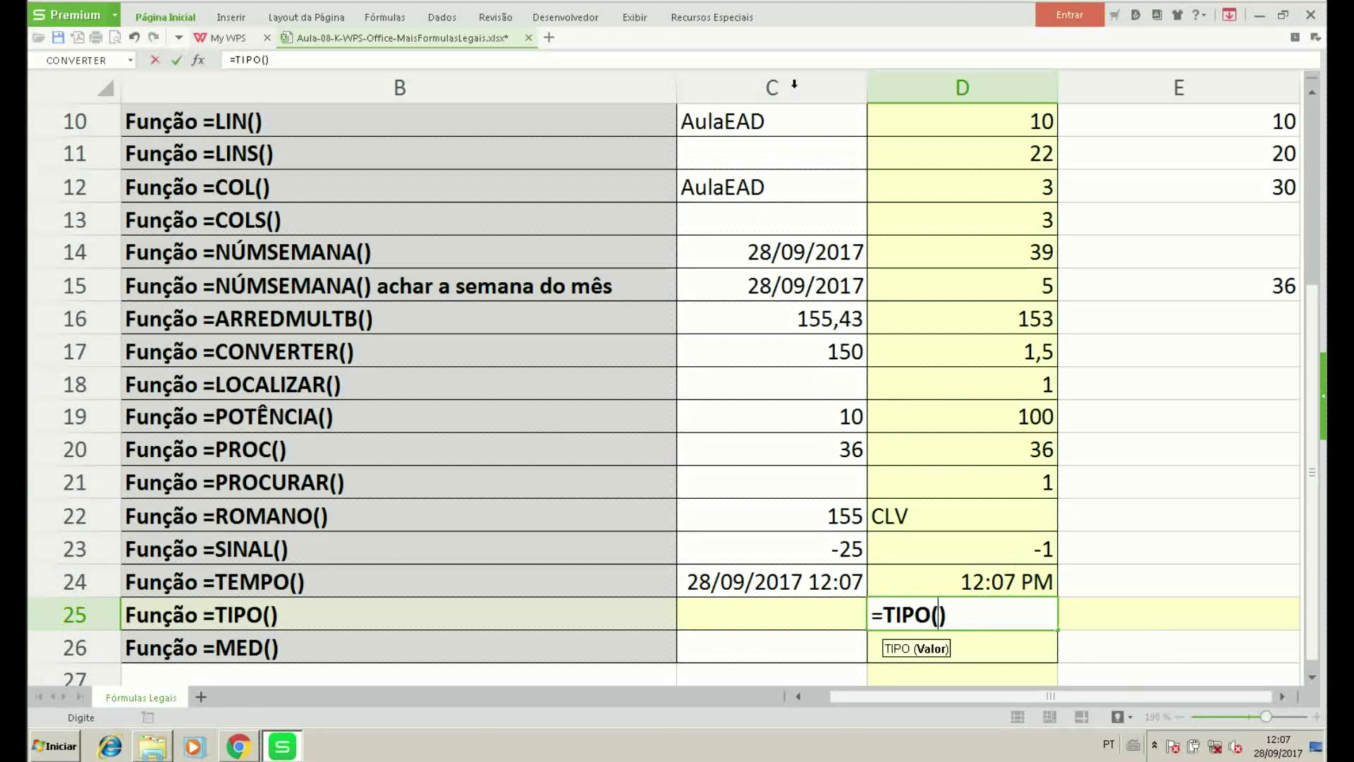
left_click(752, 608)
key("Return")
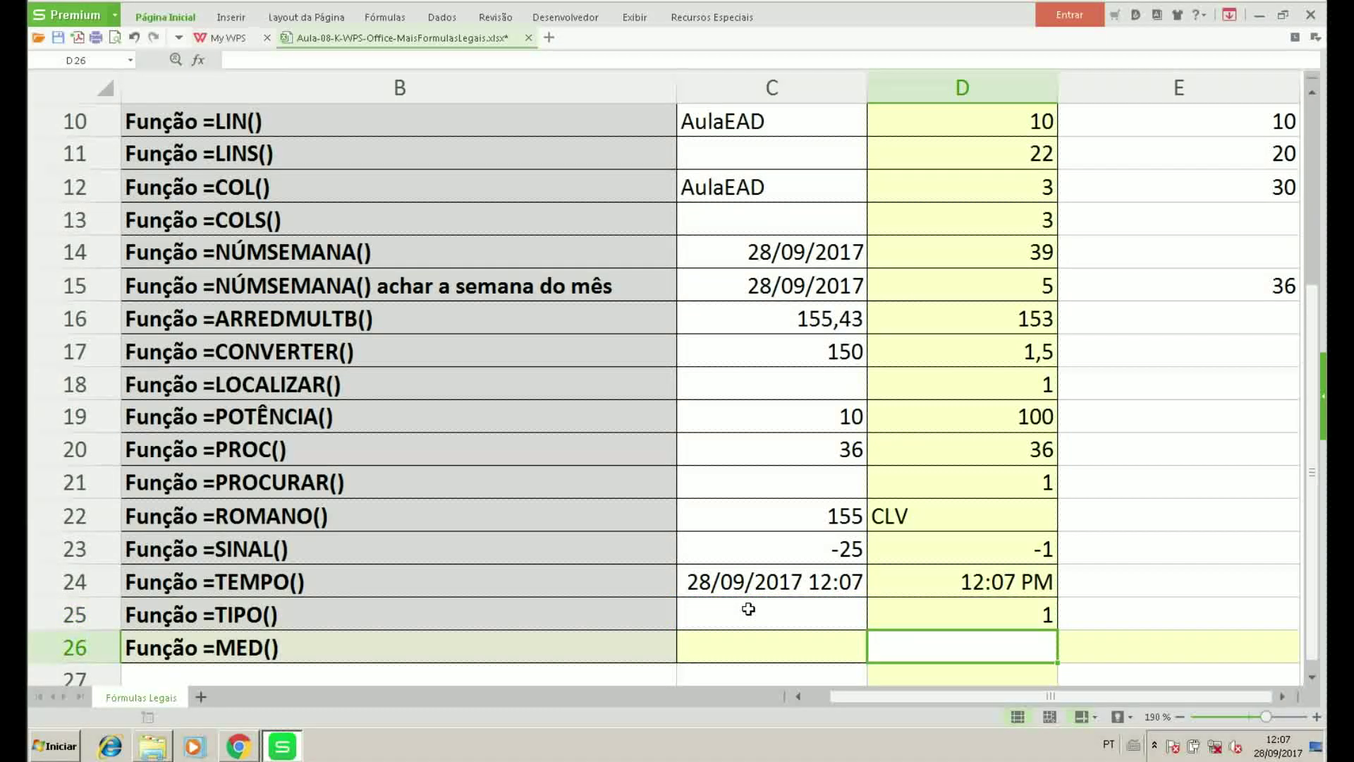
key("Up")
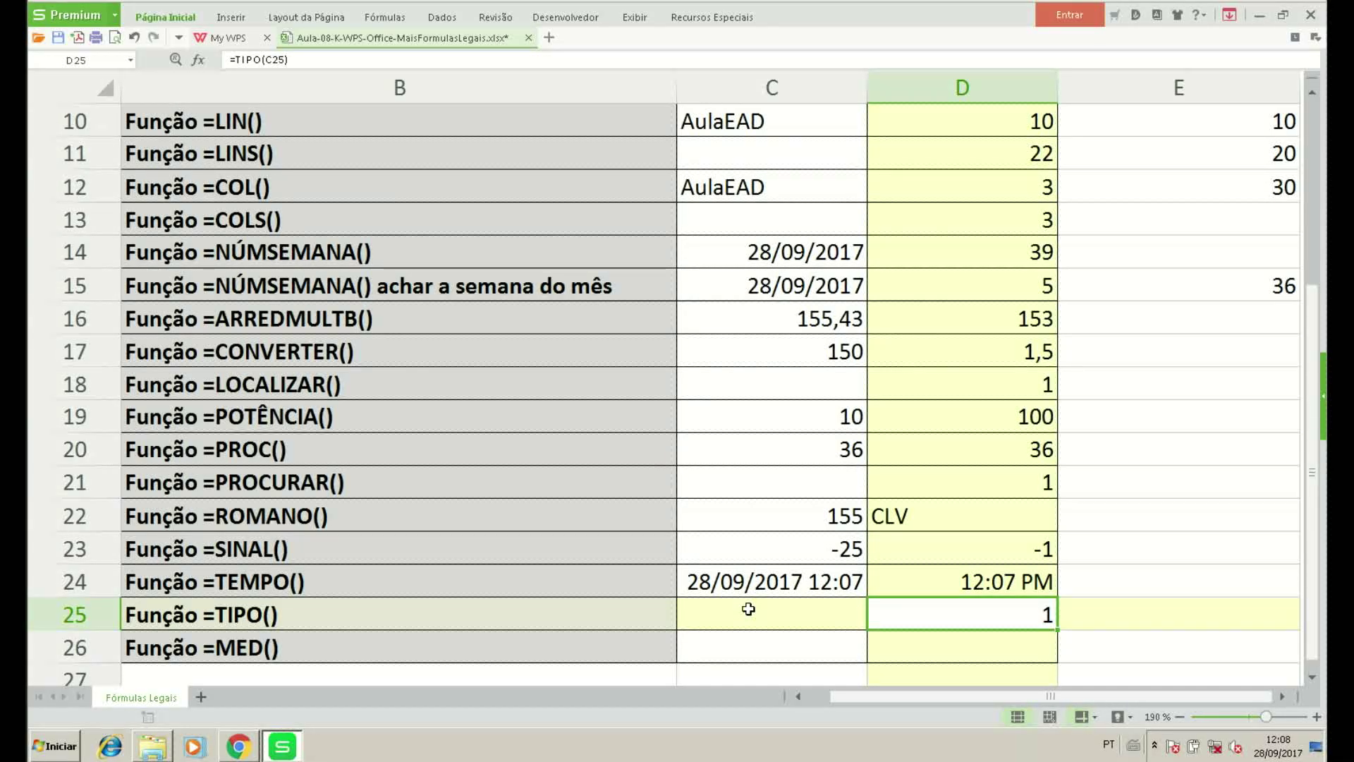
Try the sample values 155, 12:30 and 28/09/2017 in C25 to test TIPO.
left_click(748, 608)
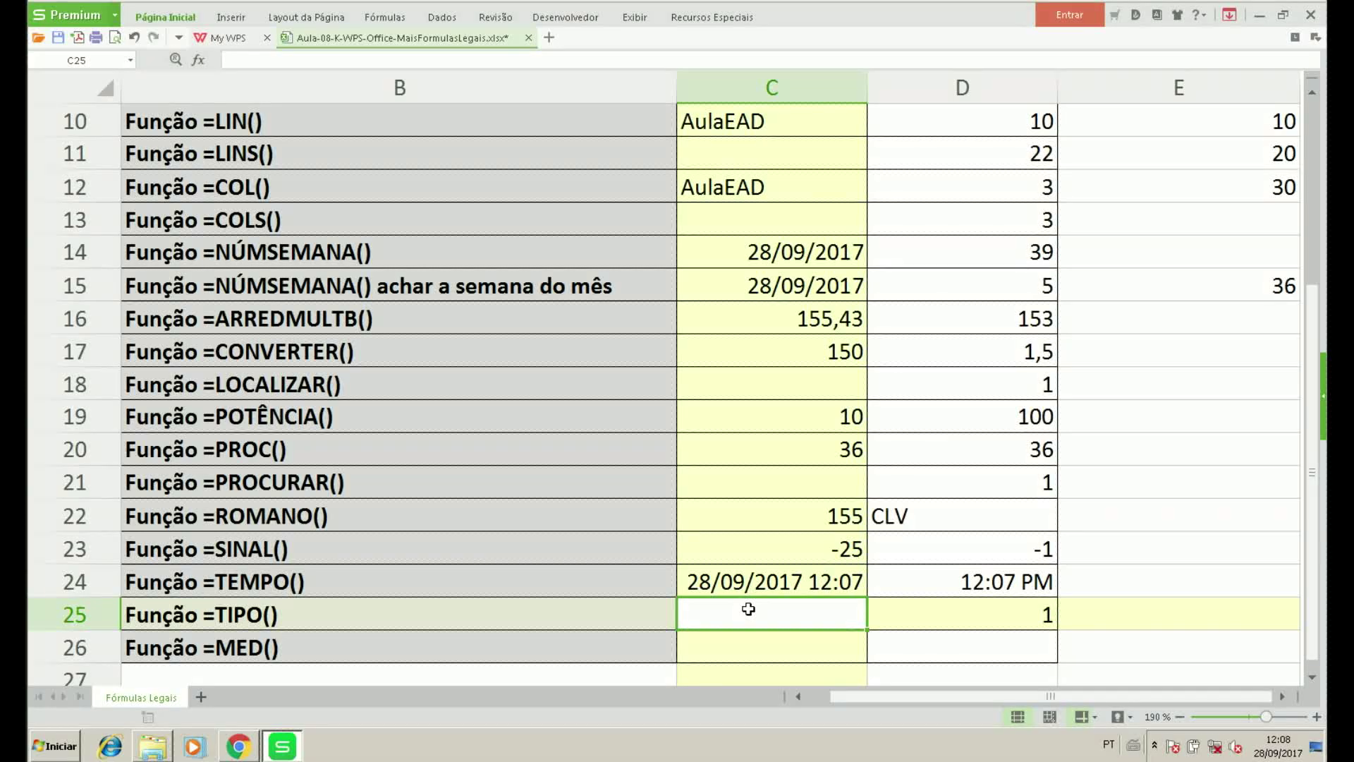
type("155")
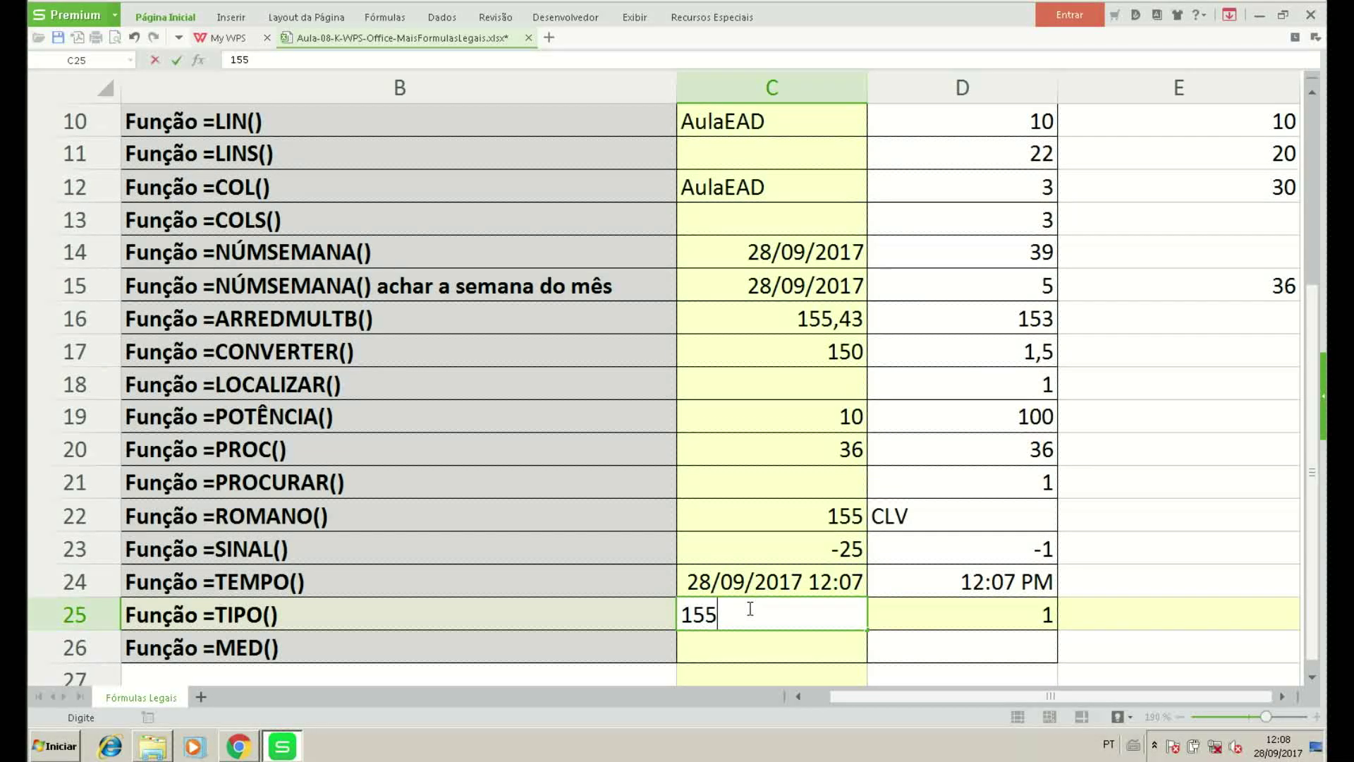
key("Return")
left_click(748, 608)
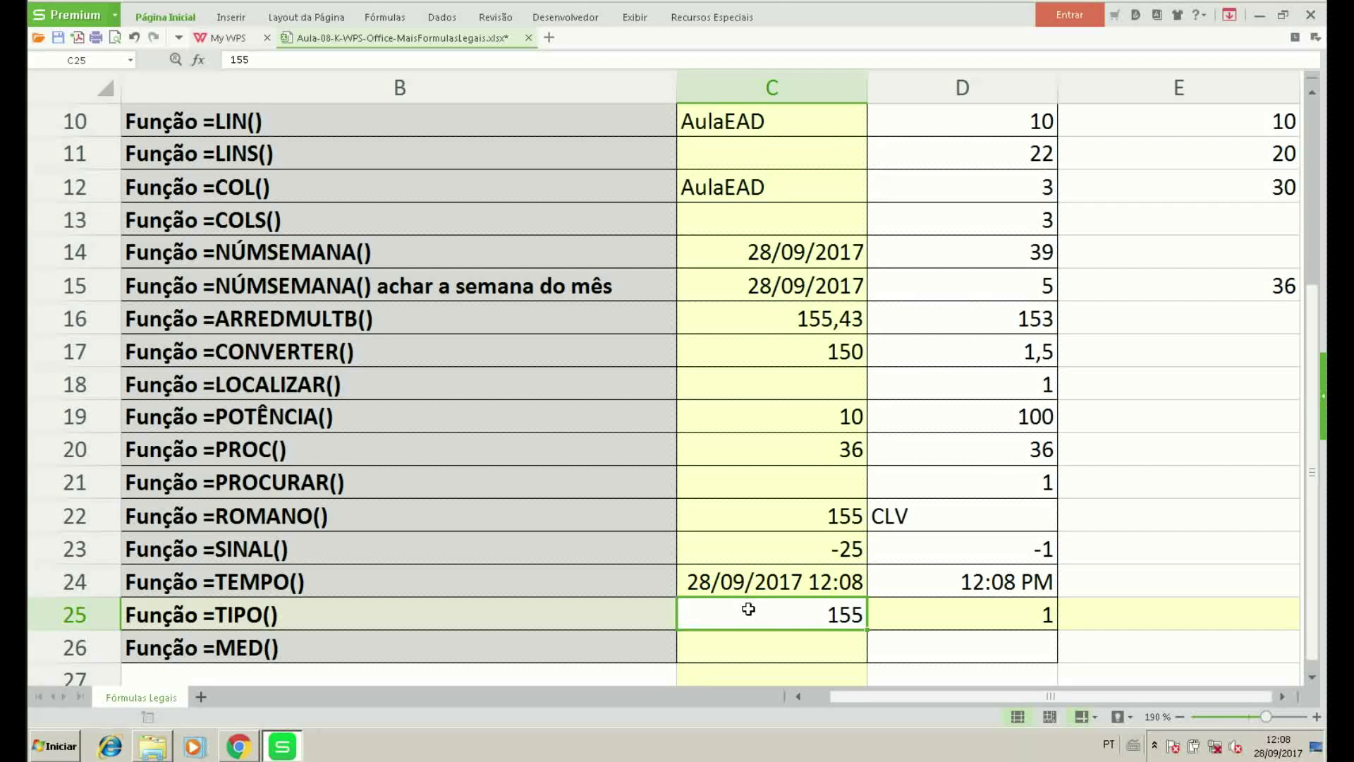
type("1")
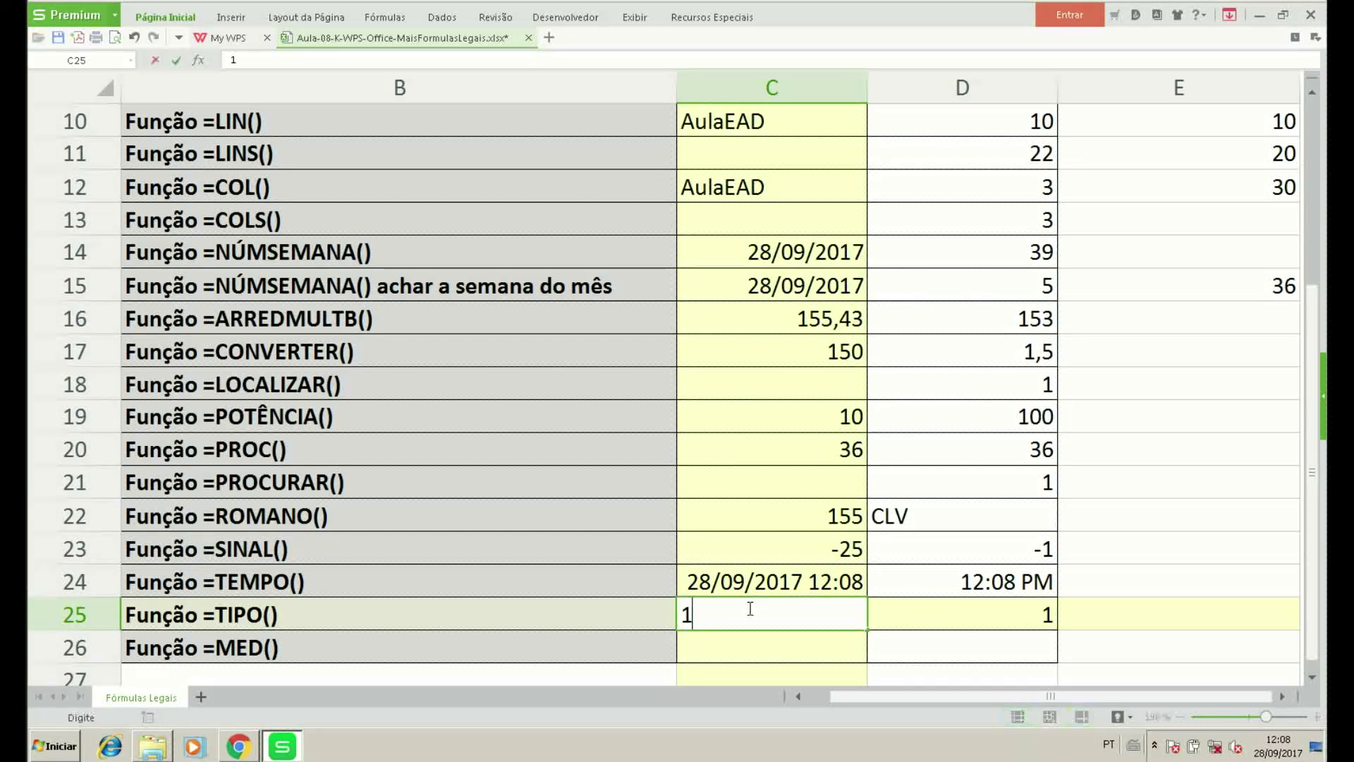
type("2:30")
key("Return")
left_click(748, 609)
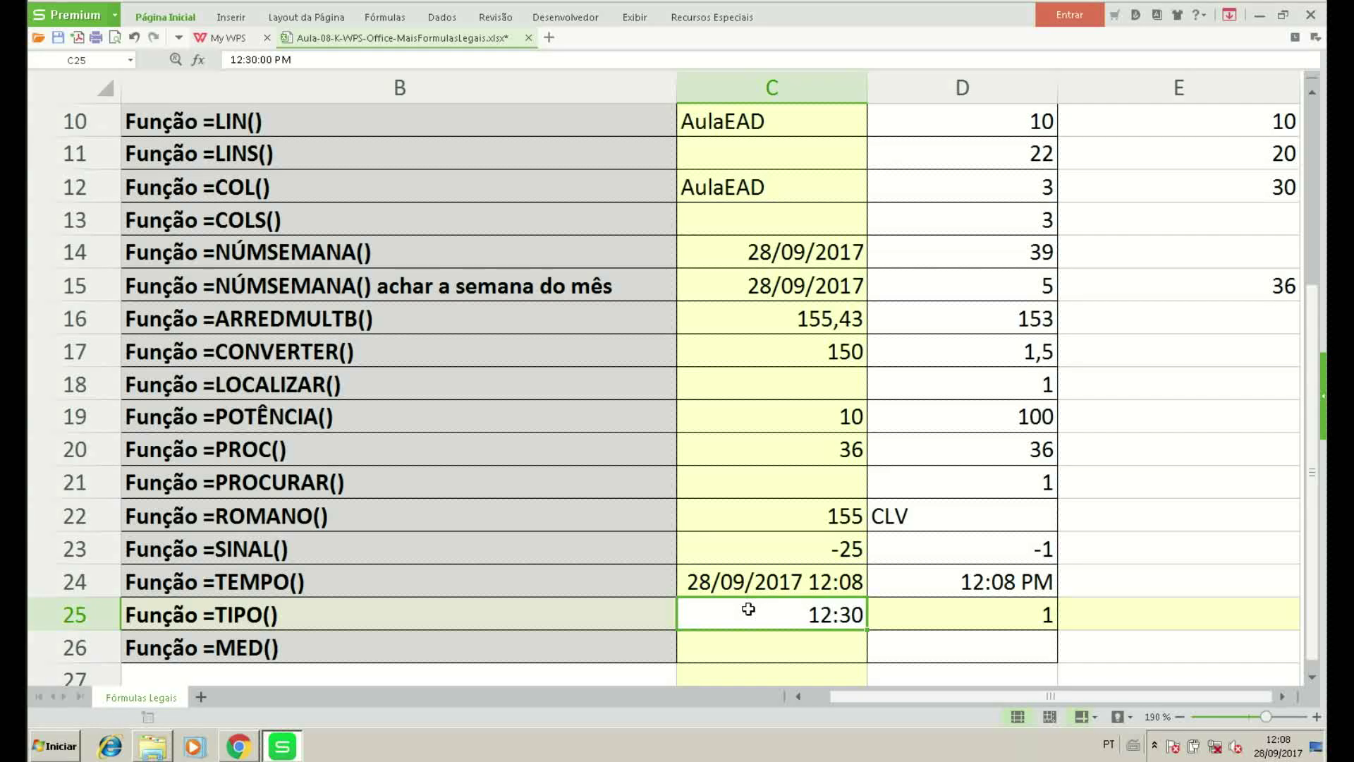
type("28/09/")
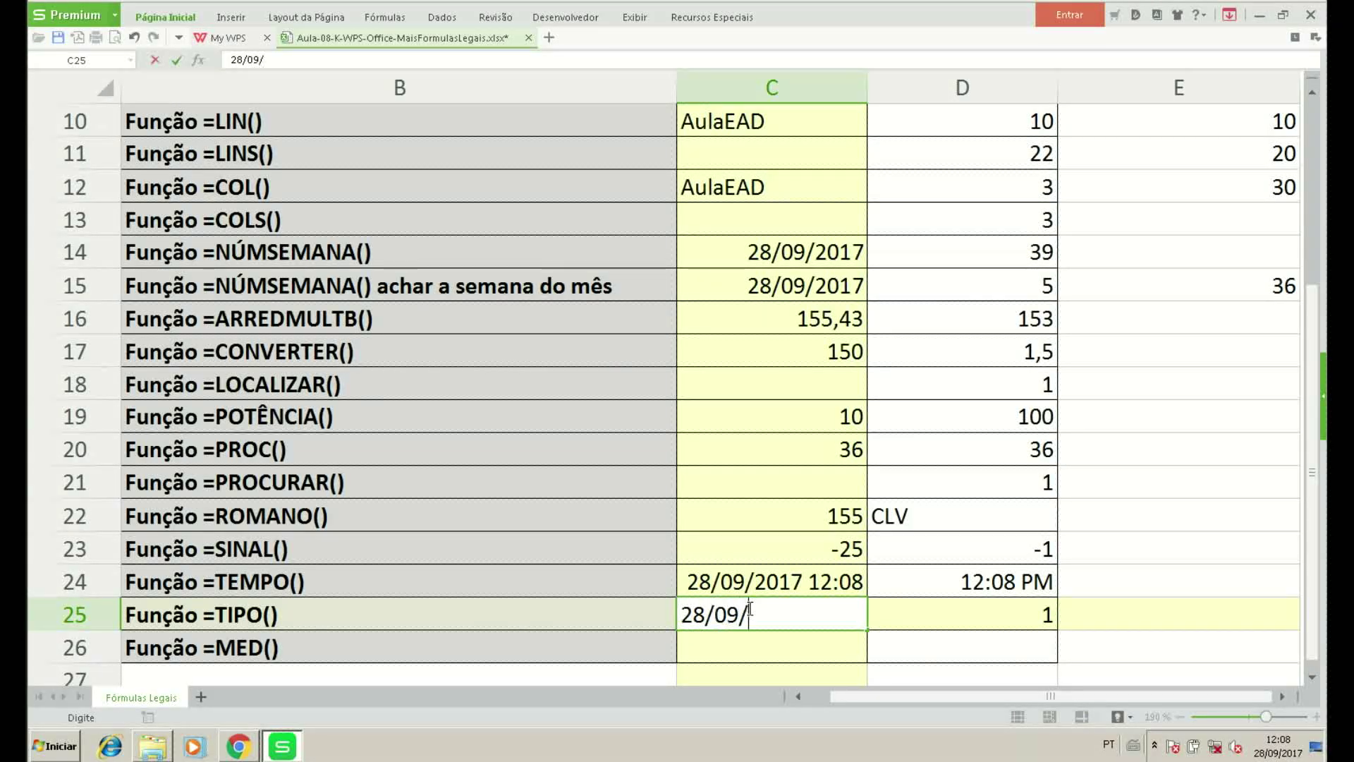
type("2017")
key("Return")
Set C25 to the text AulaEAD so TIPO in D25 returns 2.
left_click(749, 610)
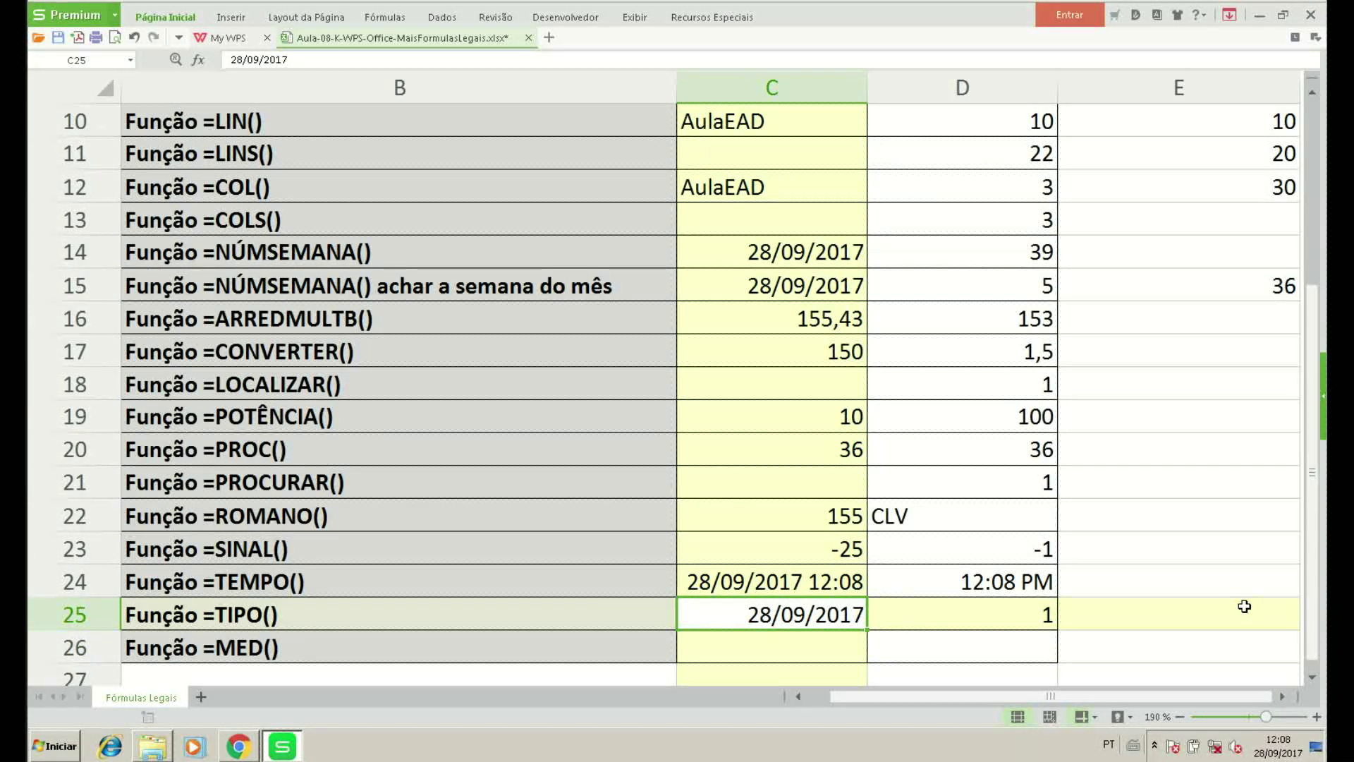
type("Au")
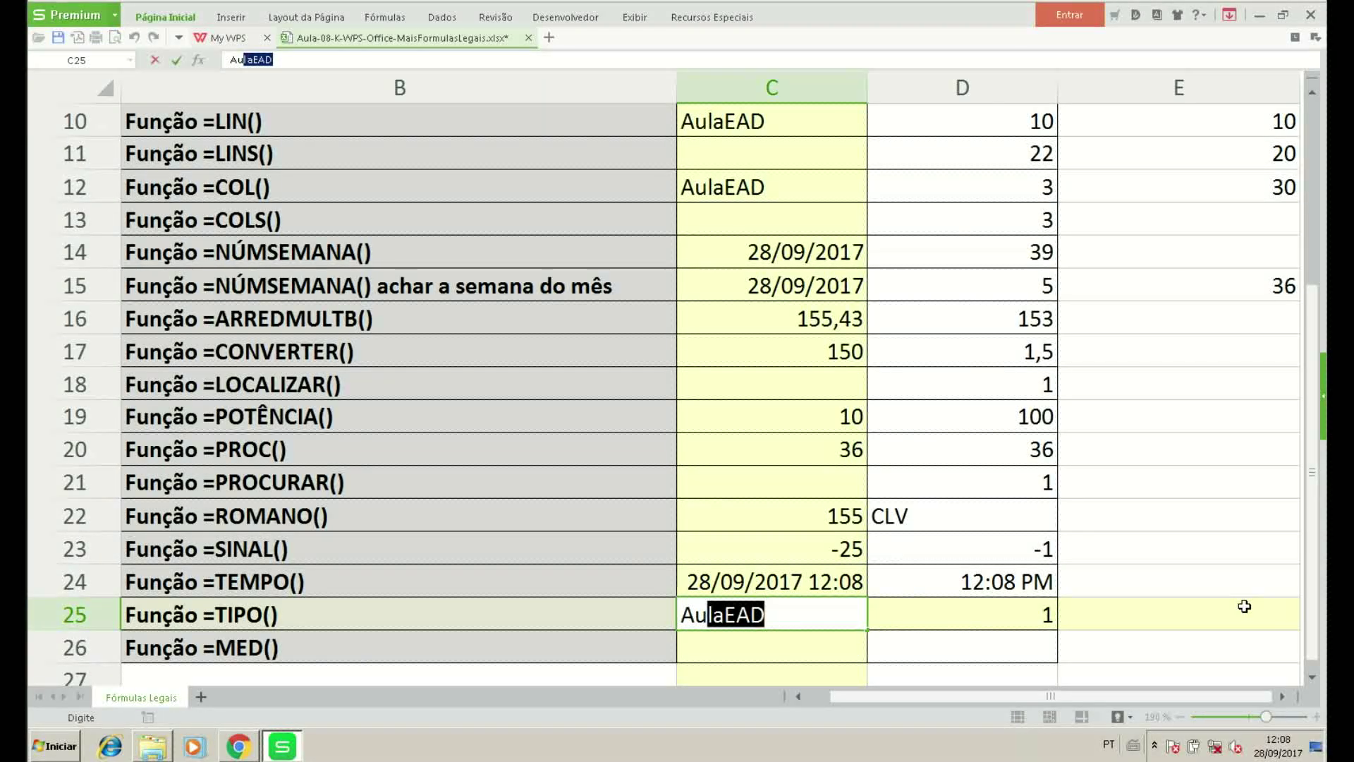
key("Return")
key("Up")
key("Right")
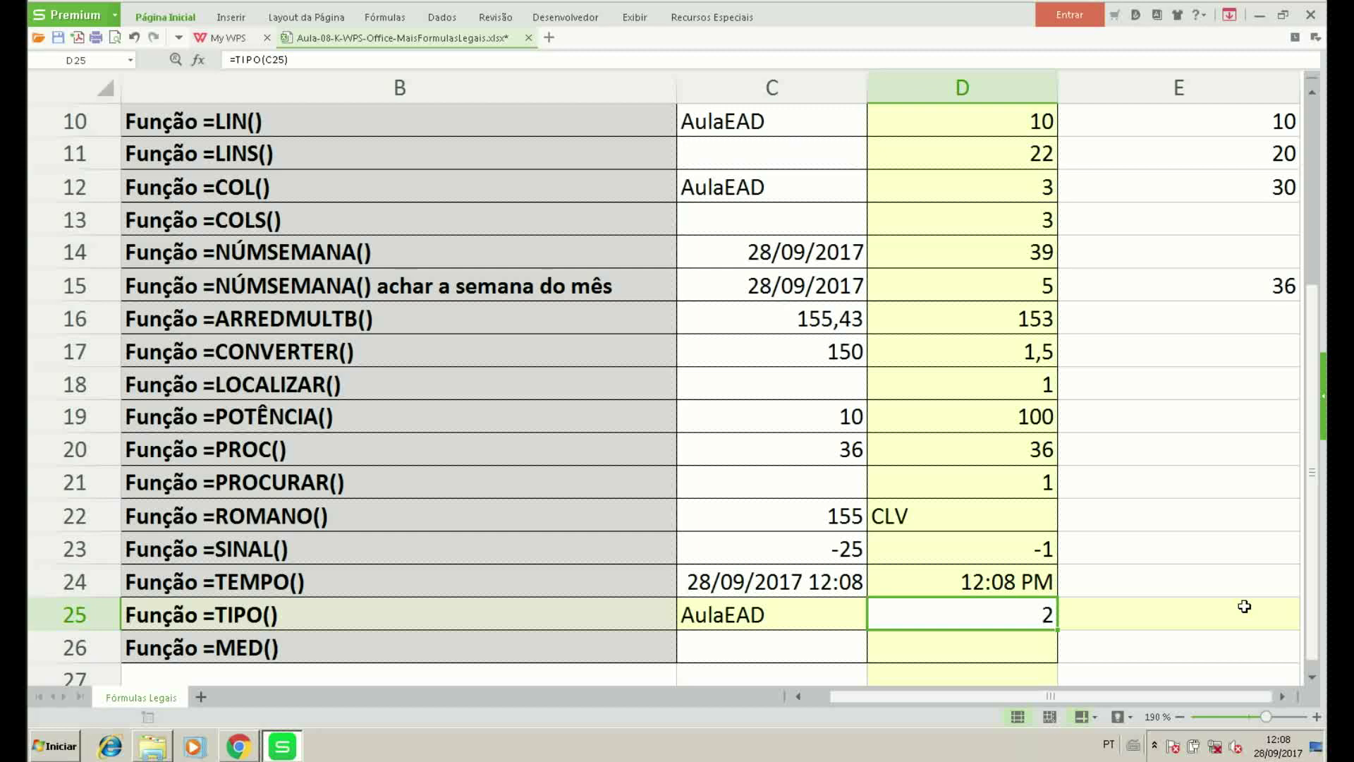
key("Return")
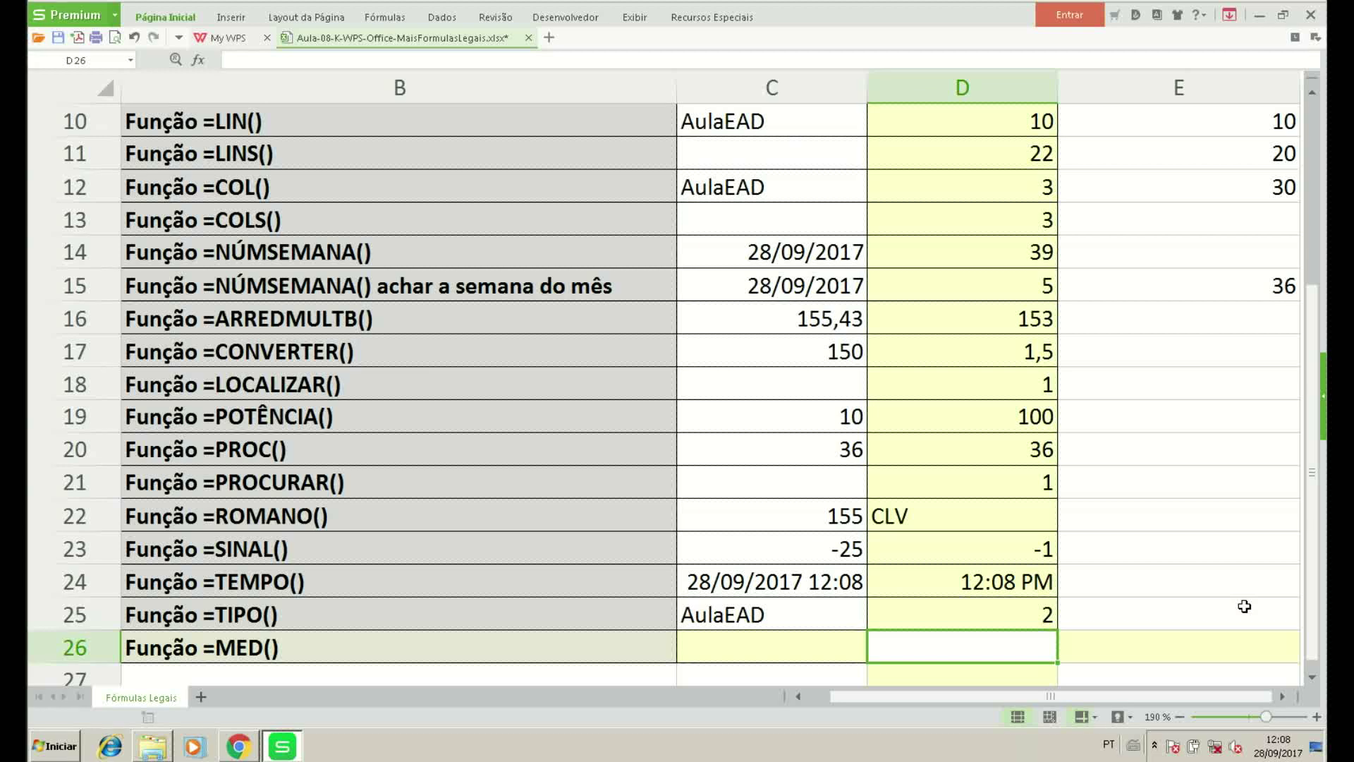
Begin a MED formula in D26, then cancel it.
scroll(996, 535, "down", 1)
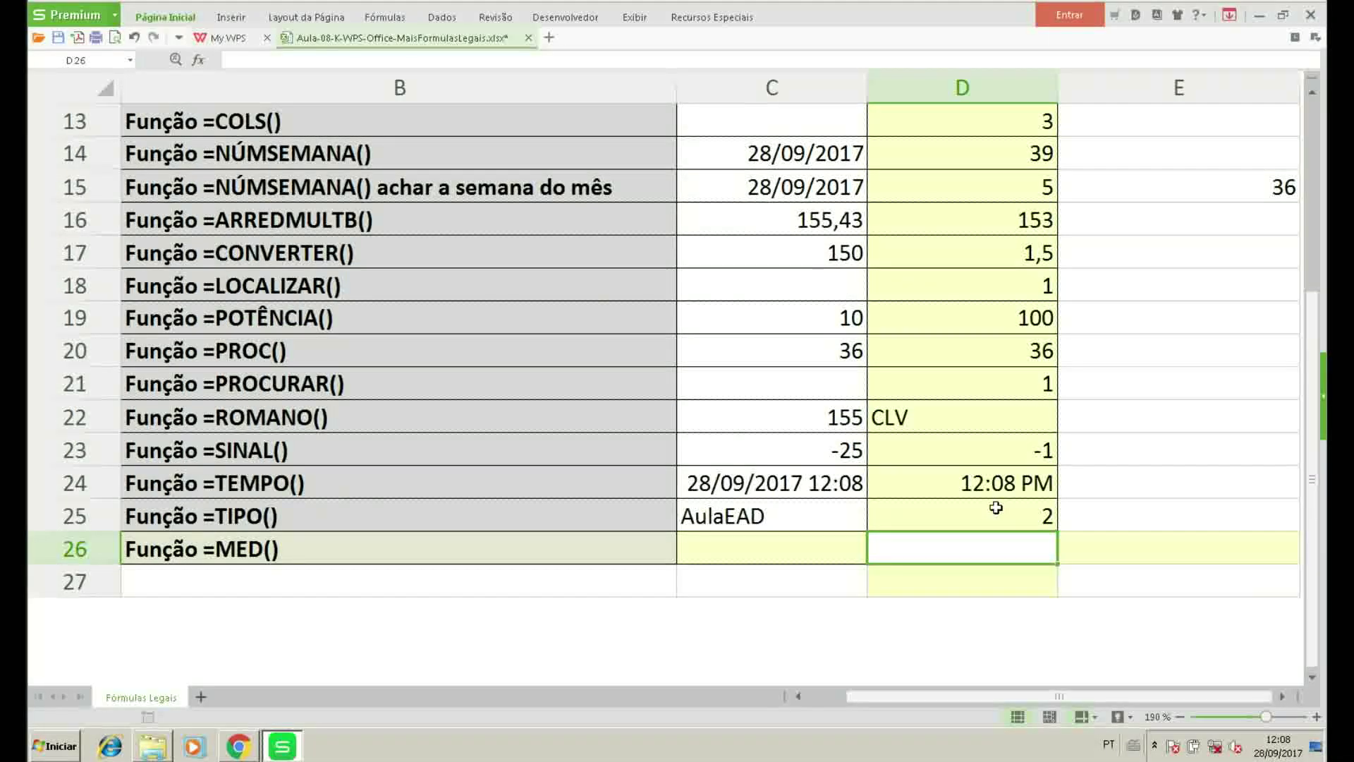
type("=m")
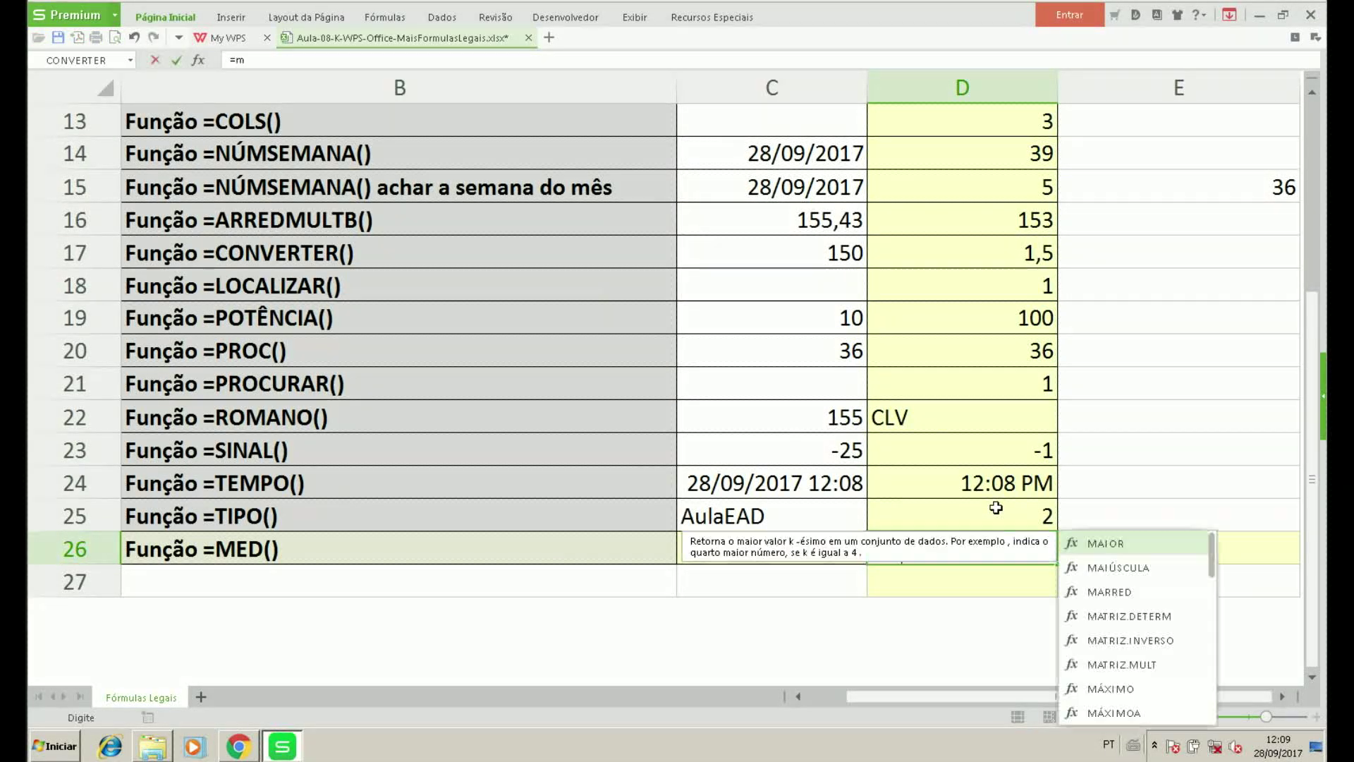
type("e")
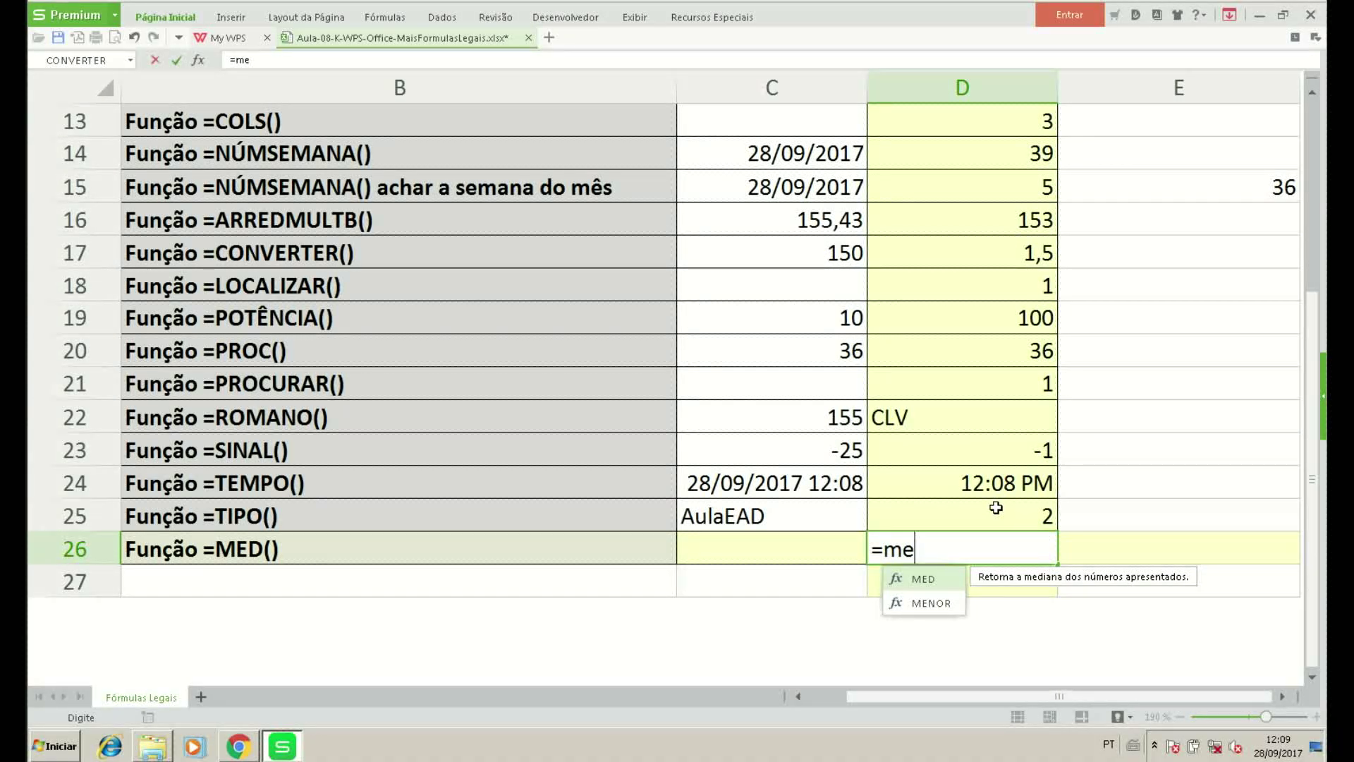
key("Tab")
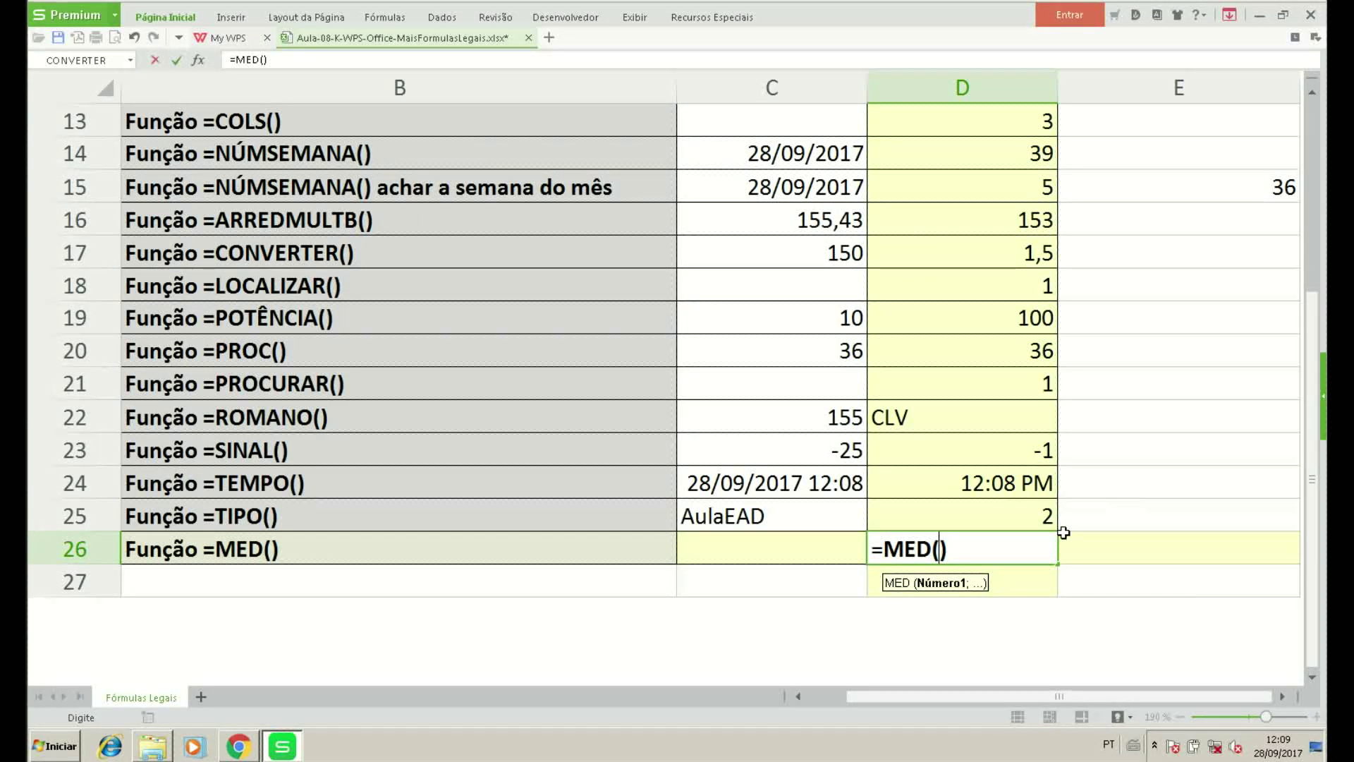
key("Escape")
Add the sample numbers 40 in E13 and 50 in E14.
scroll(1157, 564, "down", 3, "ctrl")
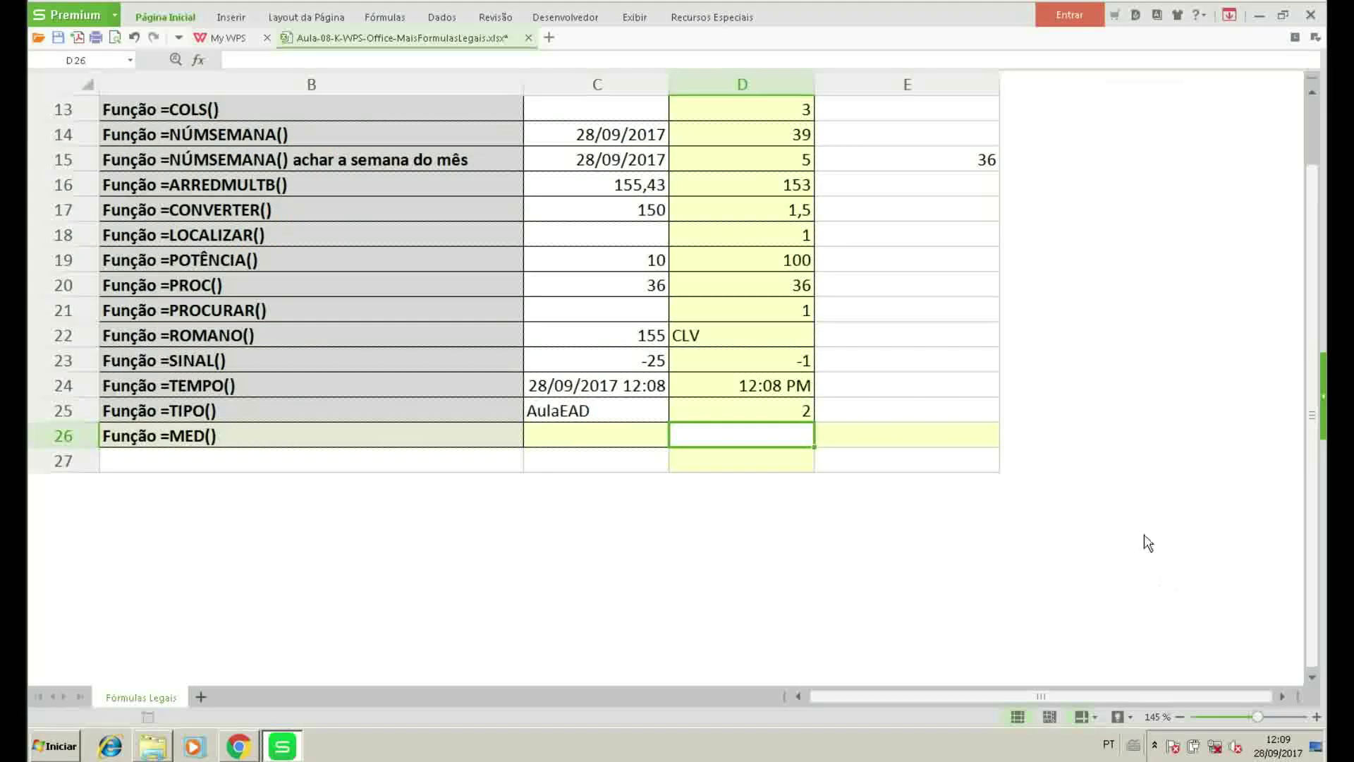
scroll(1042, 423, "up", 1)
scroll(1043, 423, "up", 1)
left_click(984, 185)
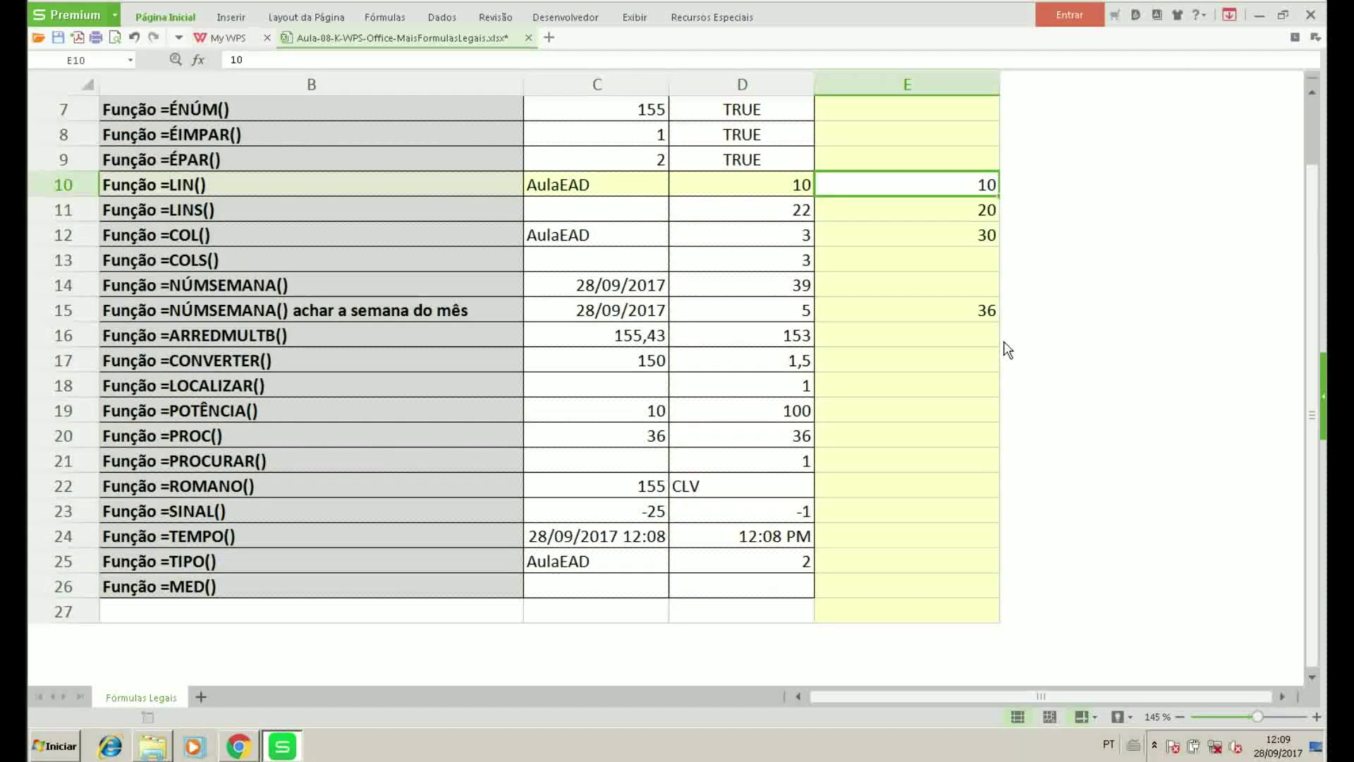
key("Down")
key("Down")
key("Down")
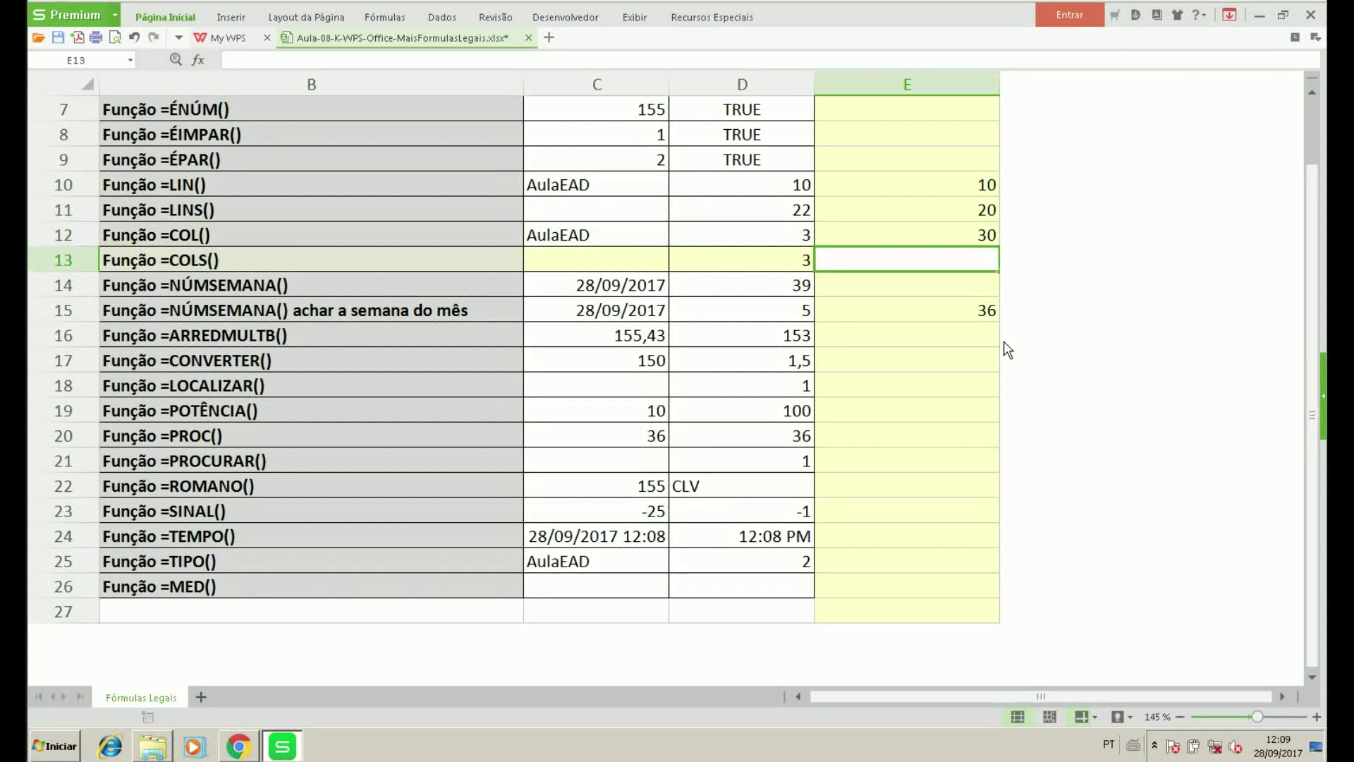
type("40")
key("Return")
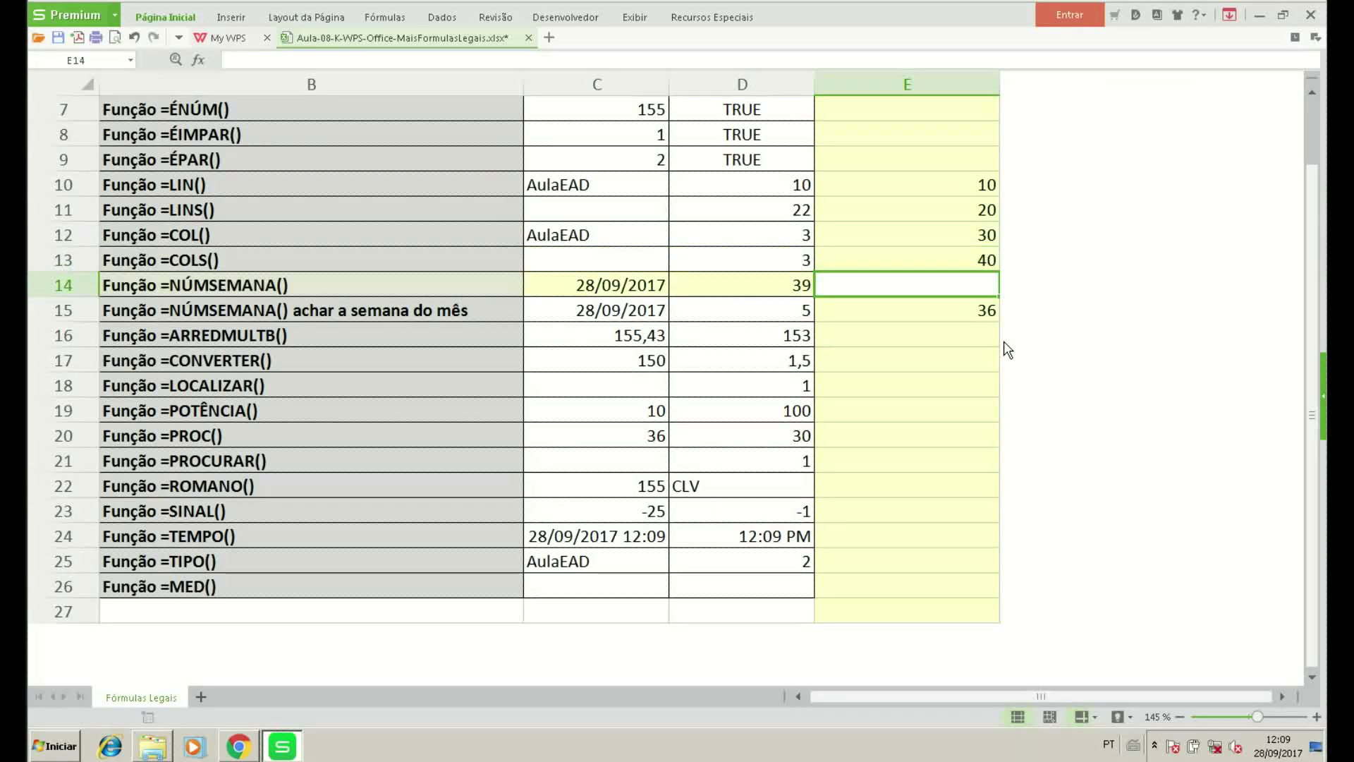
type("50")
key("Return")
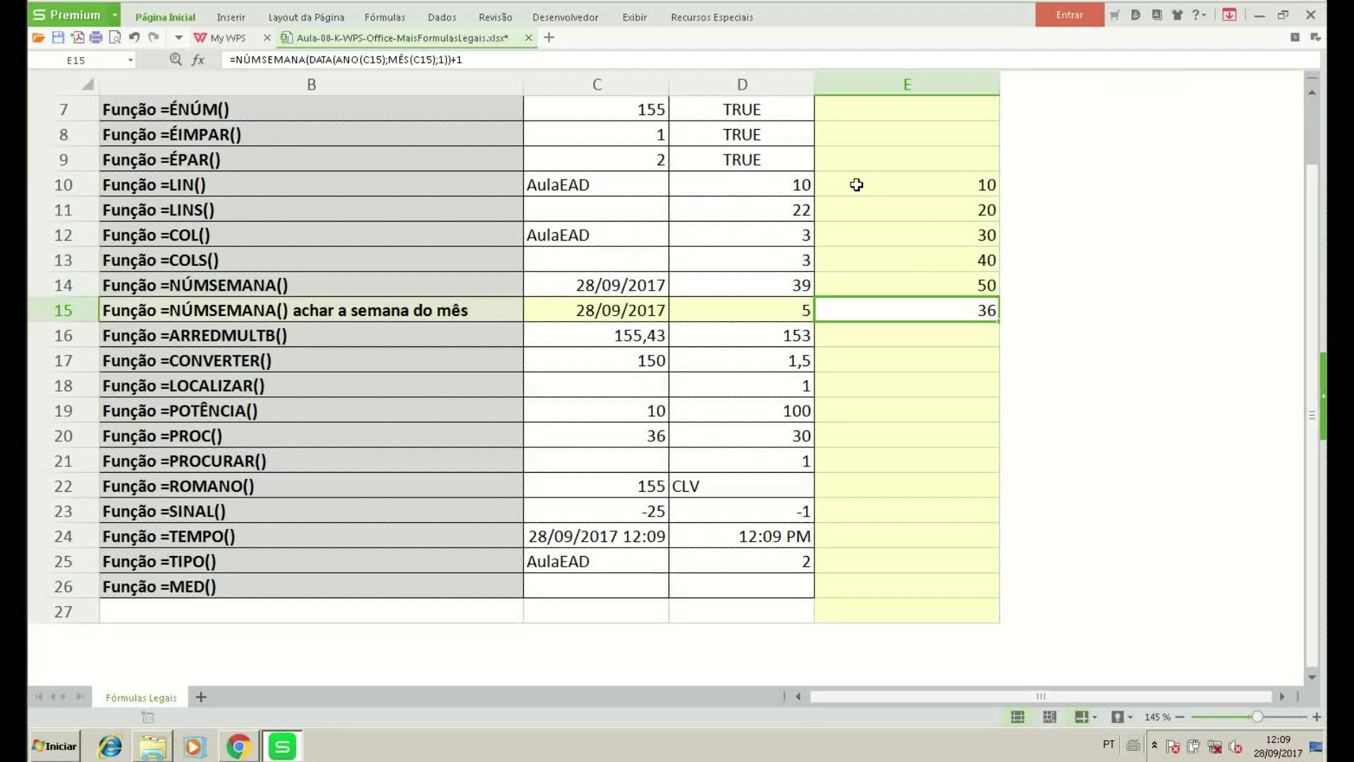
Enter =MED(E10:E14) in D26, returning the median 30.
left_click(771, 588)
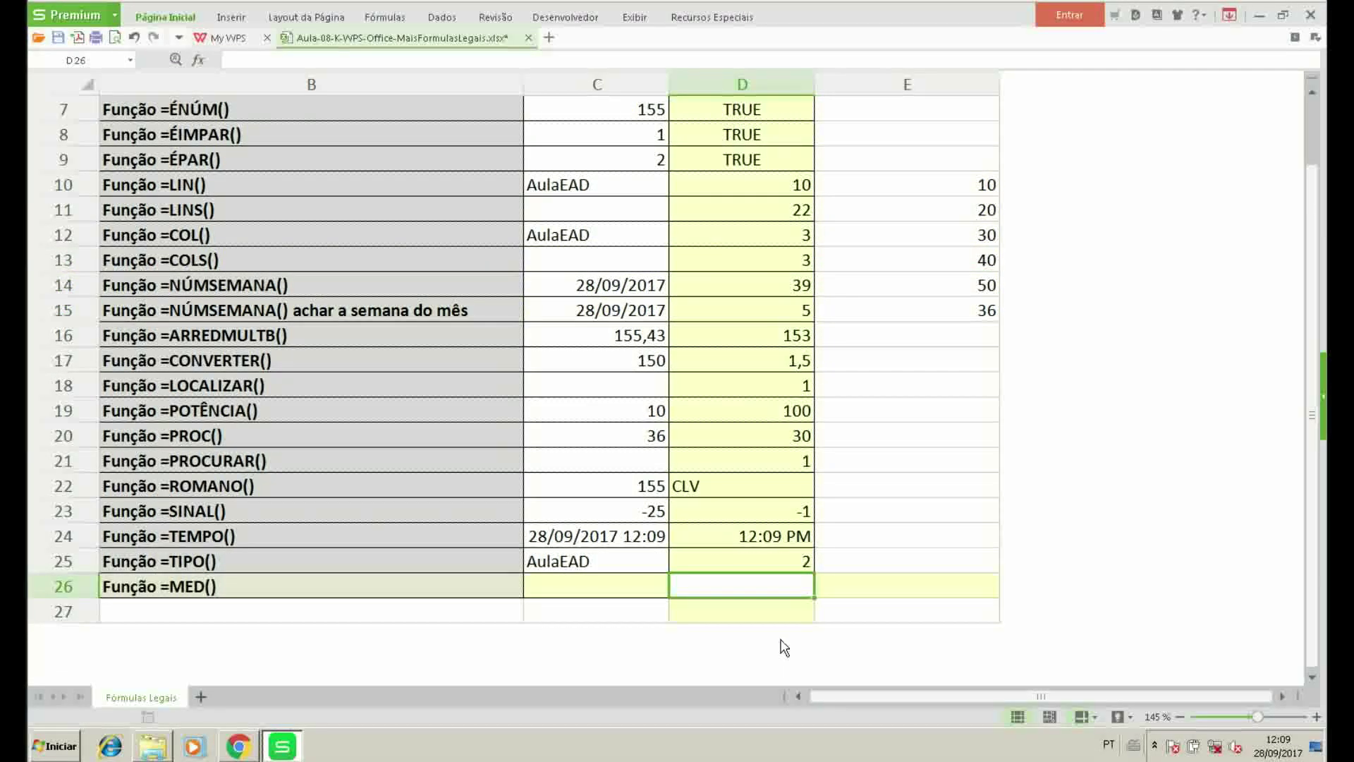
type("=med")
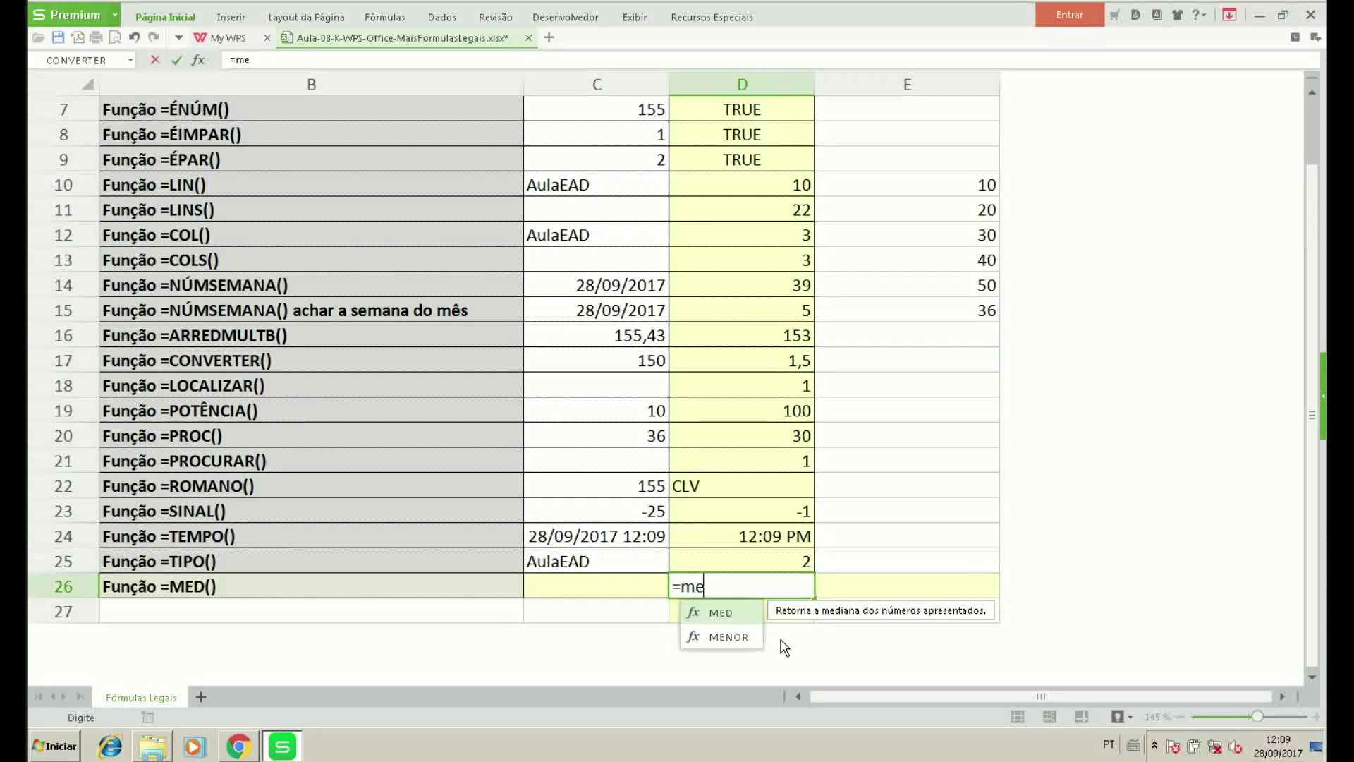
key("Tab")
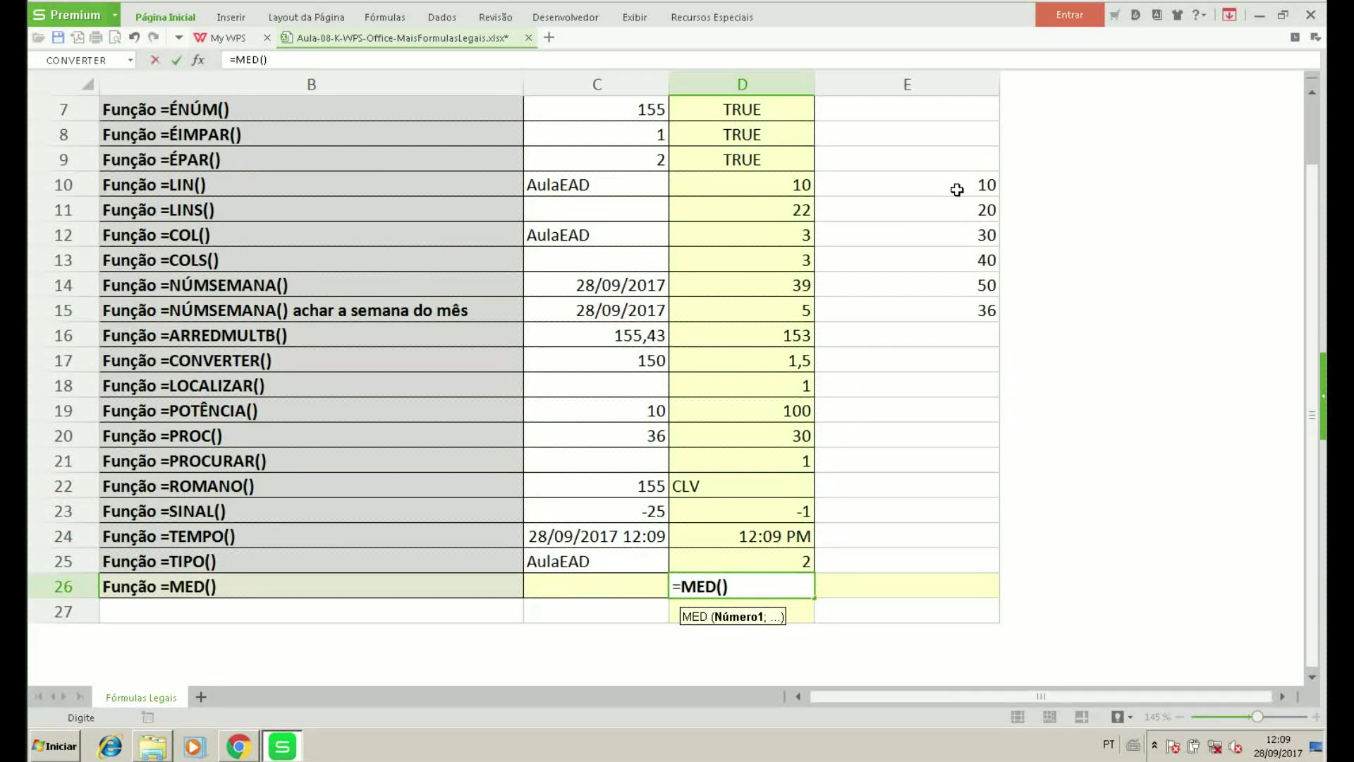
left_click_drag(952, 187, 966, 286)
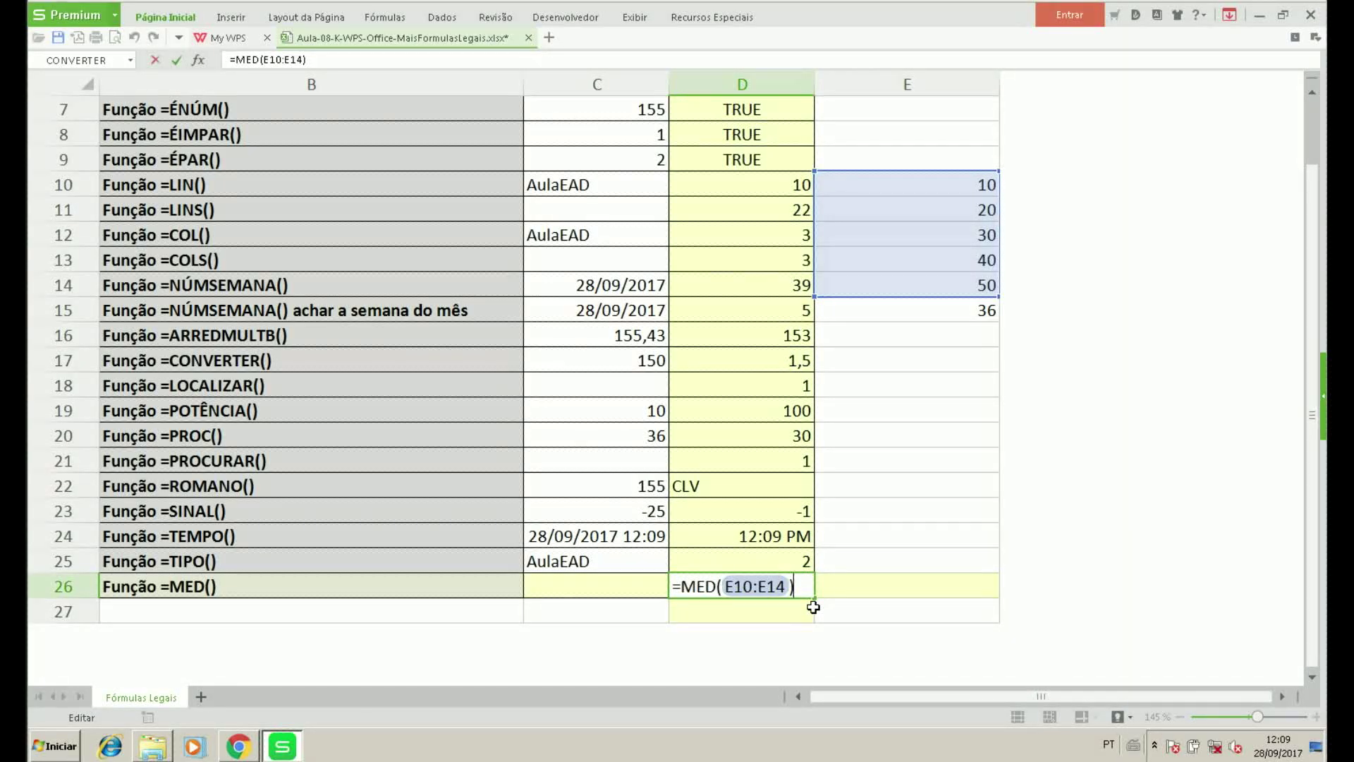
key("Return")
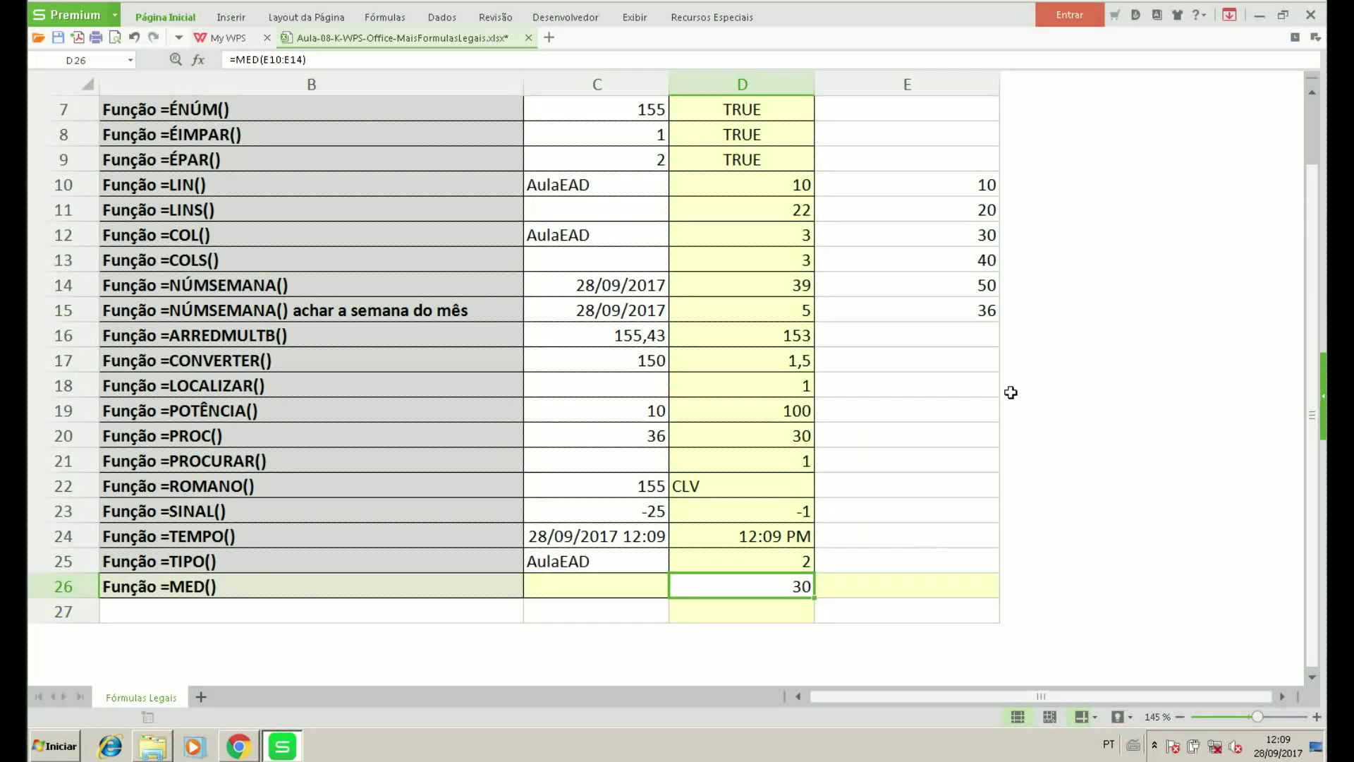
Review E10, E14, E12 and the D26 formula, then return to cell A1.
left_click(987, 187)
left_click(987, 285)
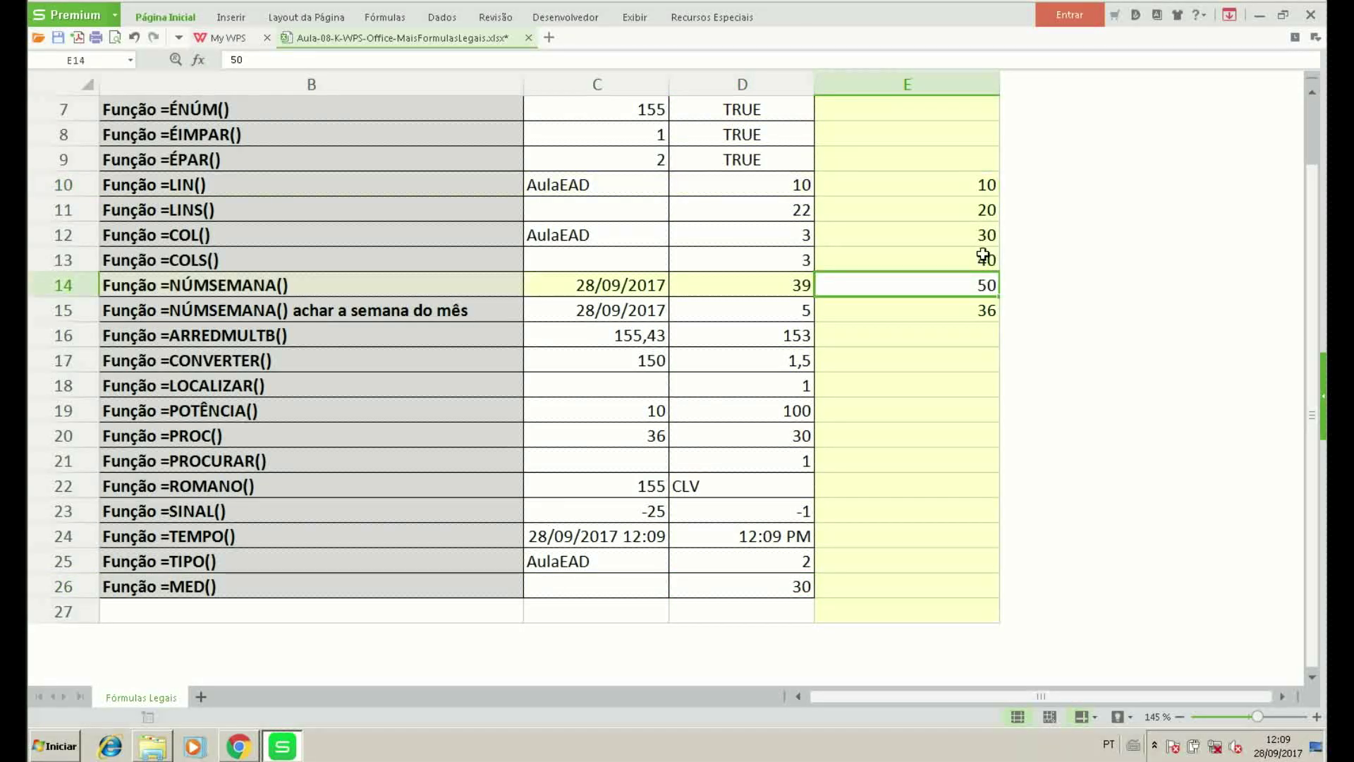
left_click(985, 236)
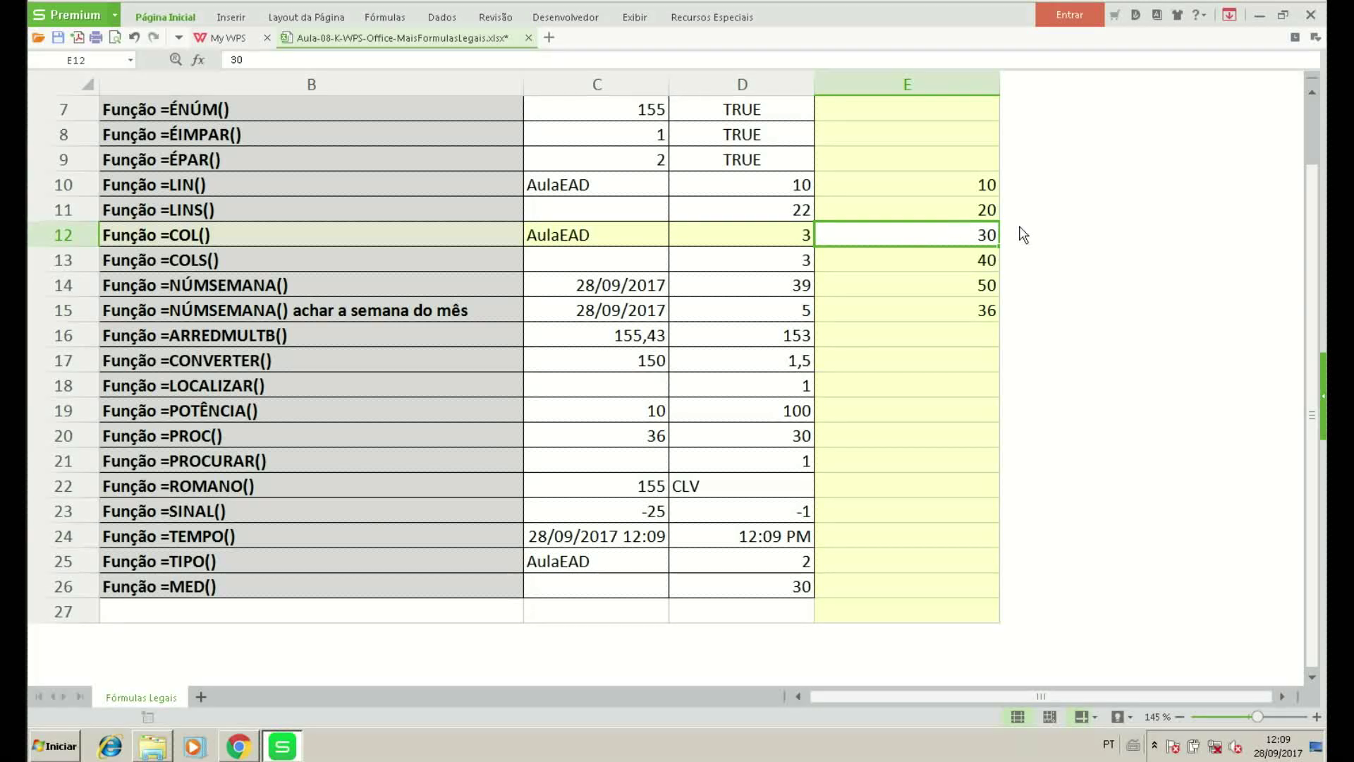
left_click(781, 589)
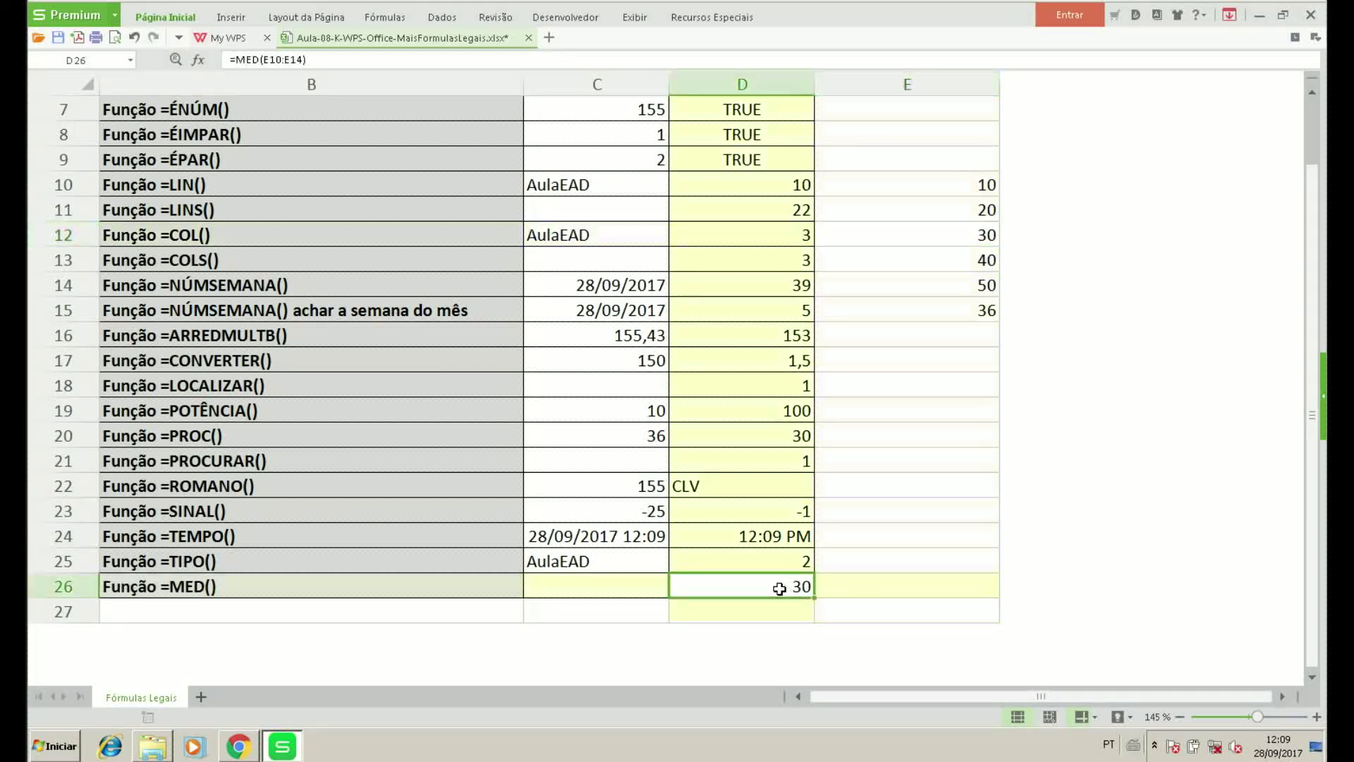
key("Home")
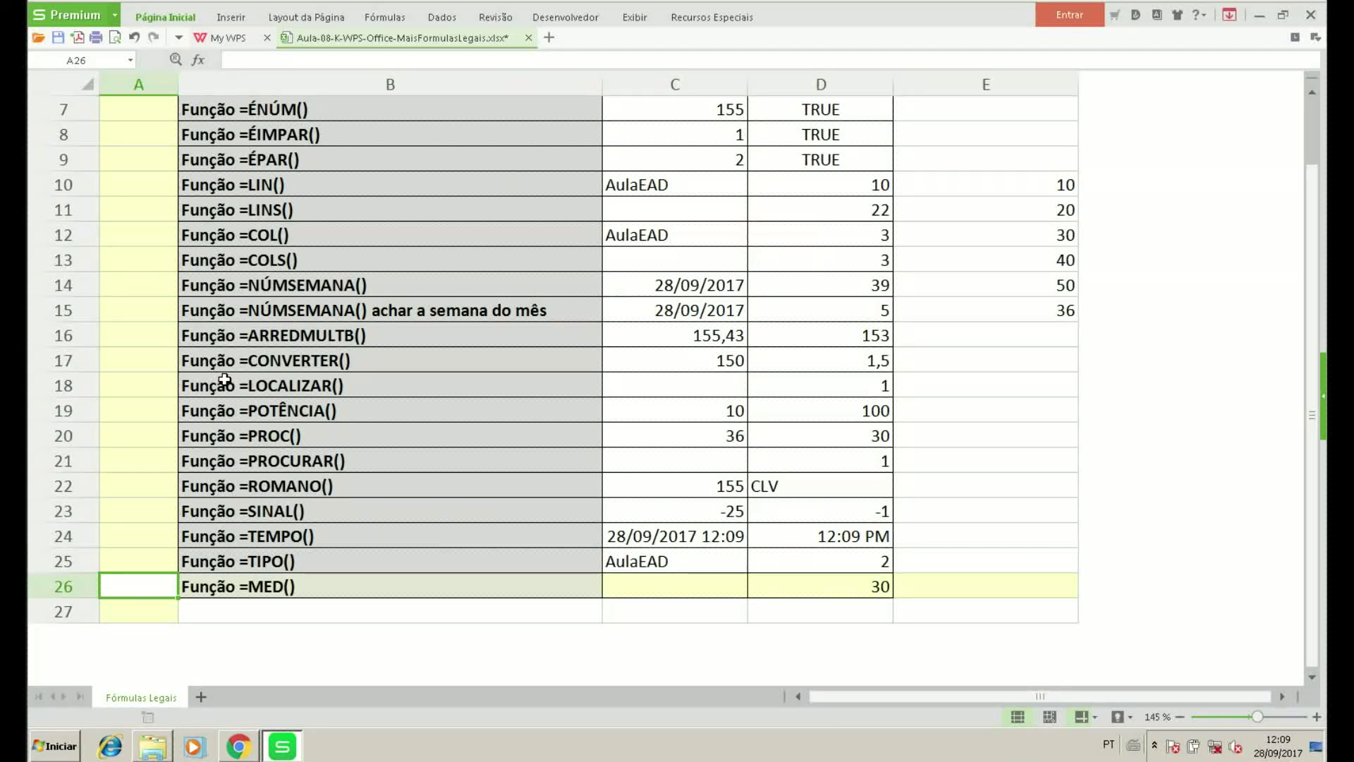
key("ctrl+Home")
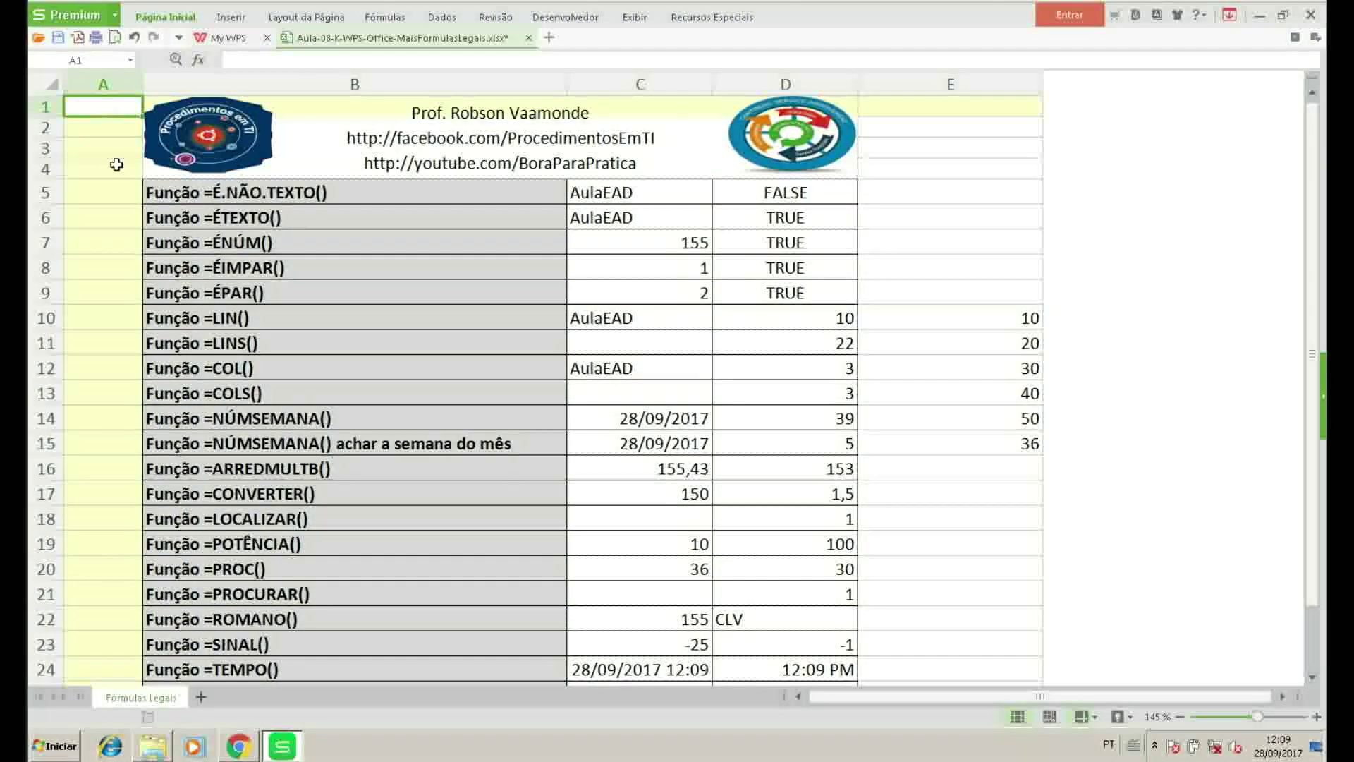